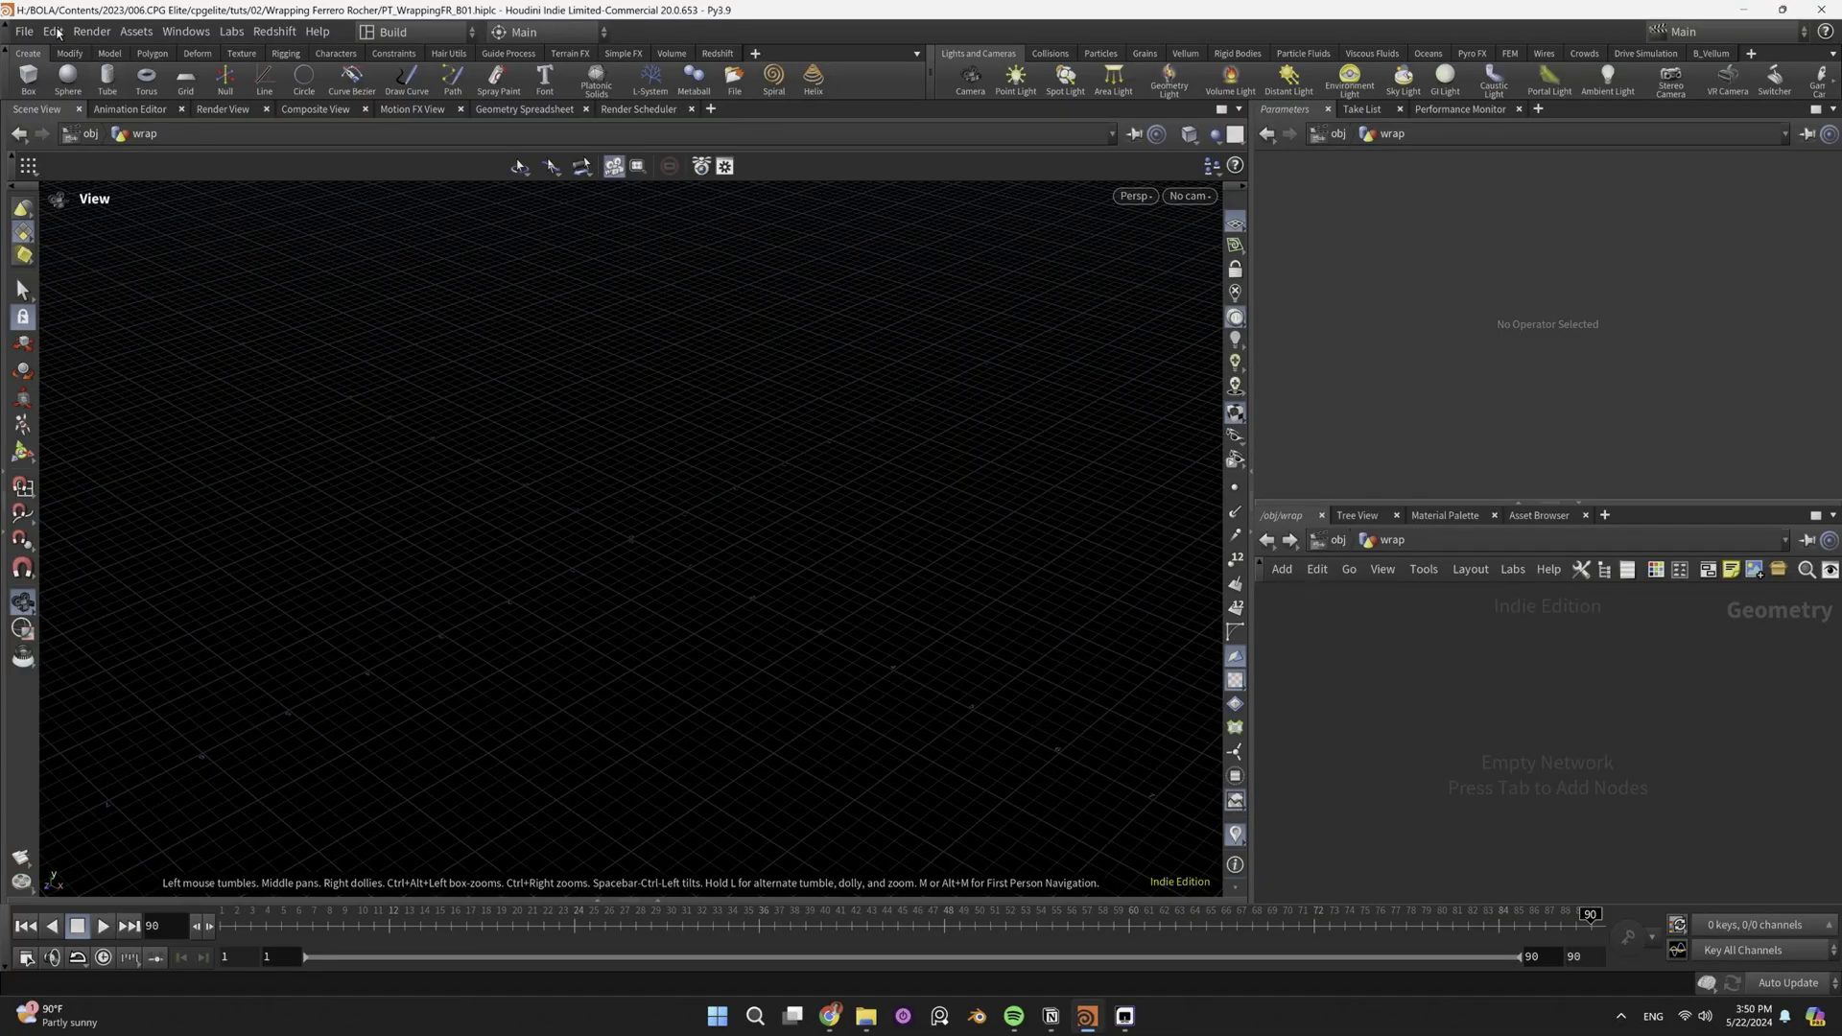
Review the Hip File unit preferences, keeping unit length 0.01 and unit mass 0.001.
{"action": "left_click", "coordinate": [54, 31]}
{"action": "mouse_move", "coordinate": [161, 207]}
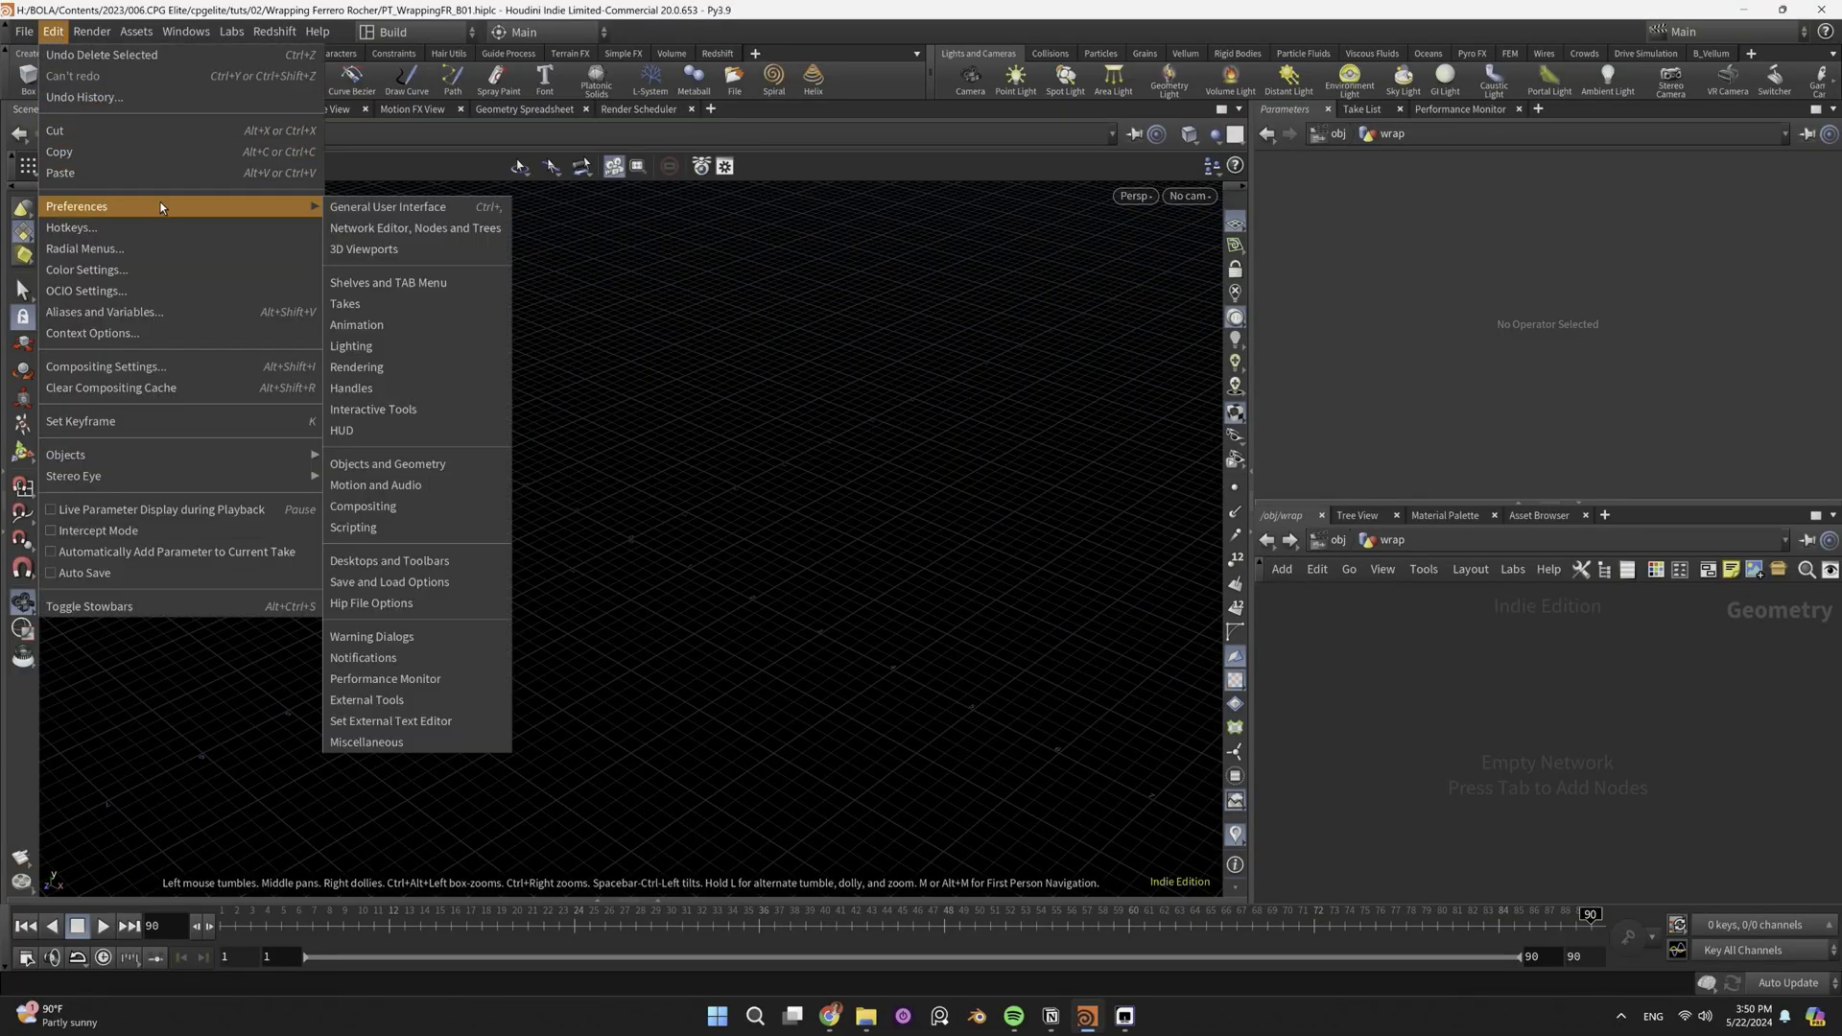
{"action": "left_click", "coordinate": [374, 603]}
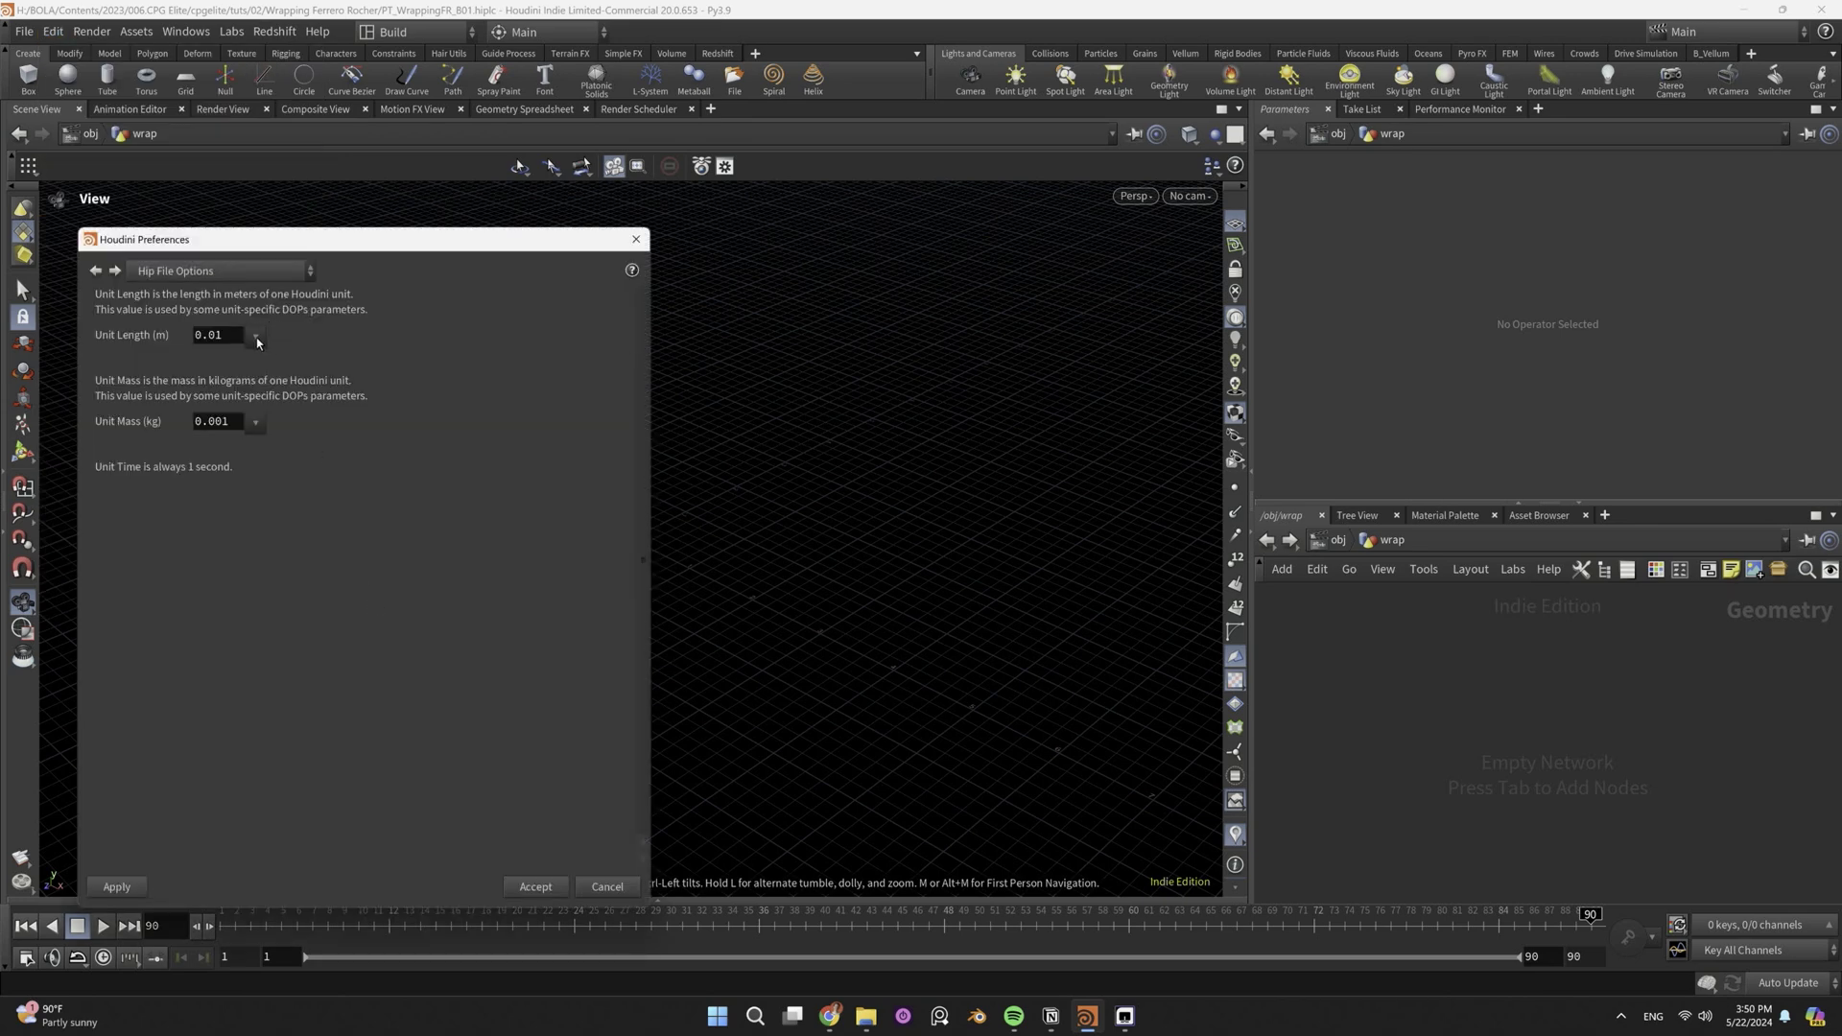
{"action": "left_click", "coordinate": [255, 336]}
{"action": "left_click", "coordinate": [288, 358]}
{"action": "left_click", "coordinate": [255, 422]}
{"action": "left_click", "coordinate": [228, 515]}
{"action": "key", "text": "Escape"}
Add a Planar Patch with a Circle shape on the ZX build plane.
{"action": "key", "text": "Tab"}
{"action": "left_click", "coordinate": [950, 465]}
{"action": "left_click", "coordinate": [1485, 698]}
{"action": "left_click", "coordinate": [1439, 284]}
{"action": "left_click", "coordinate": [1427, 352]}
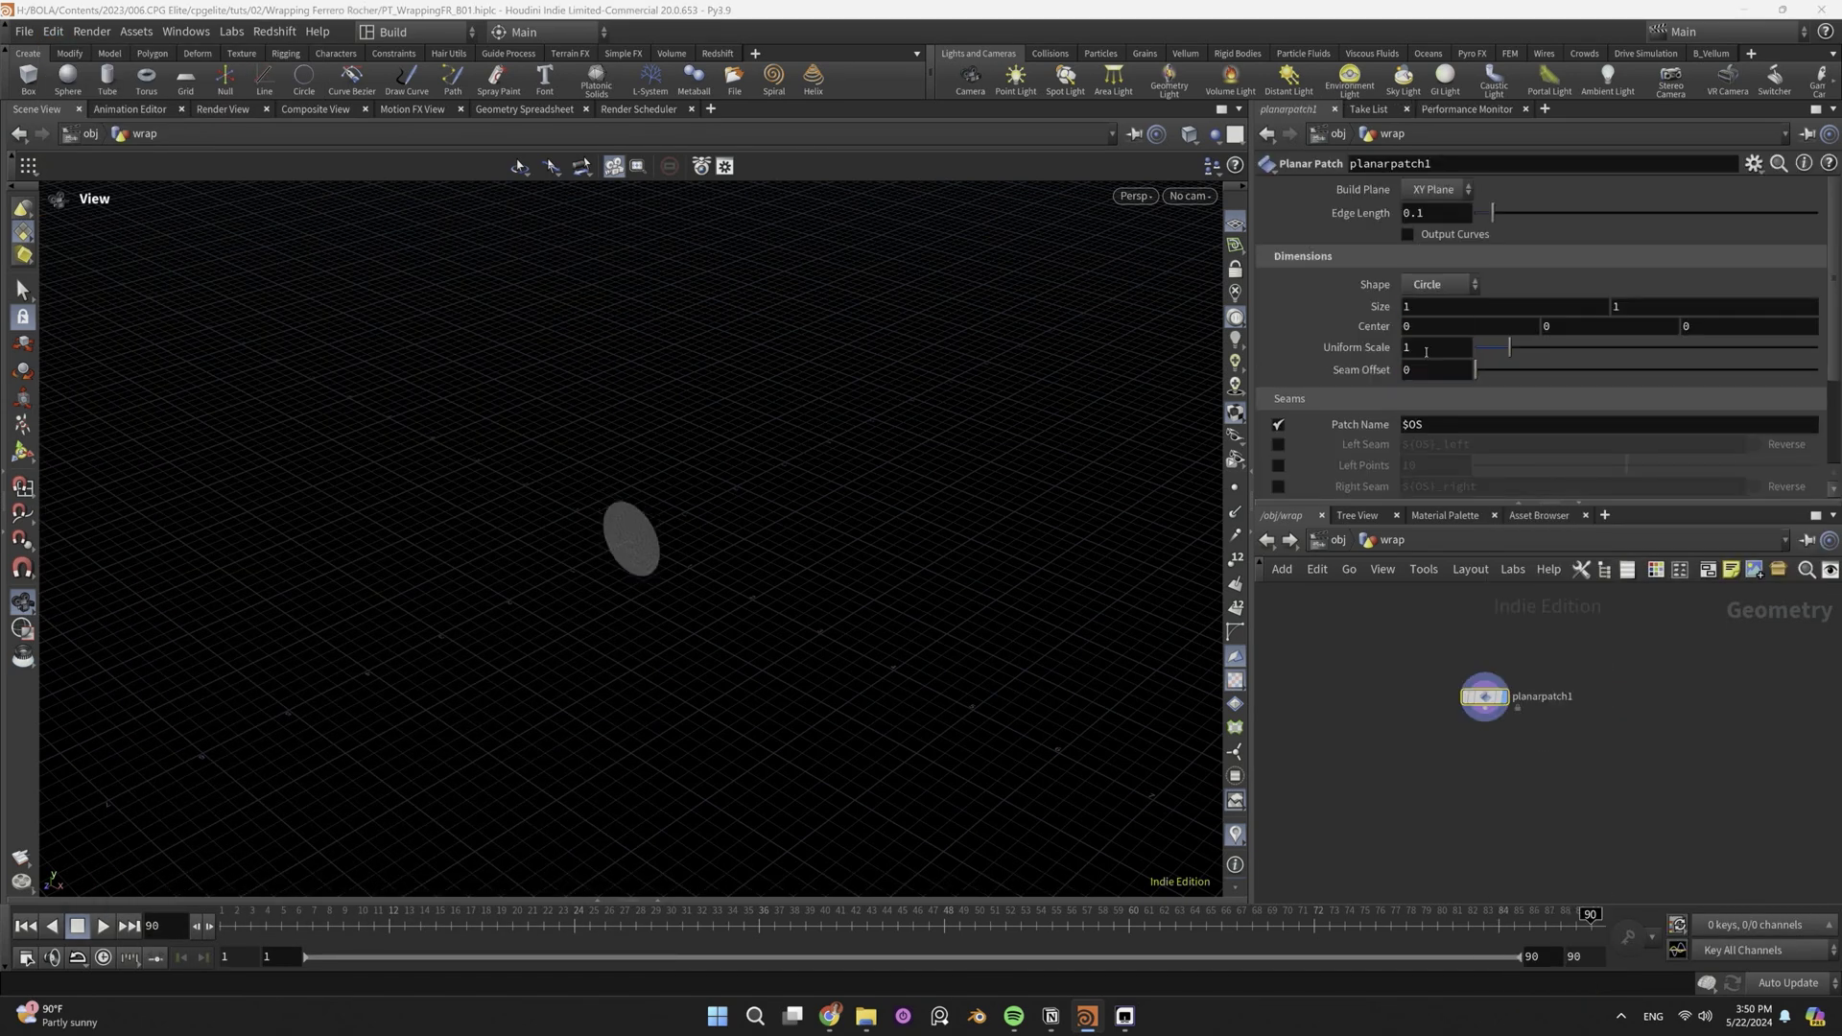
{"action": "left_click", "coordinate": [1433, 189]}
{"action": "left_click", "coordinate": [1433, 234]}
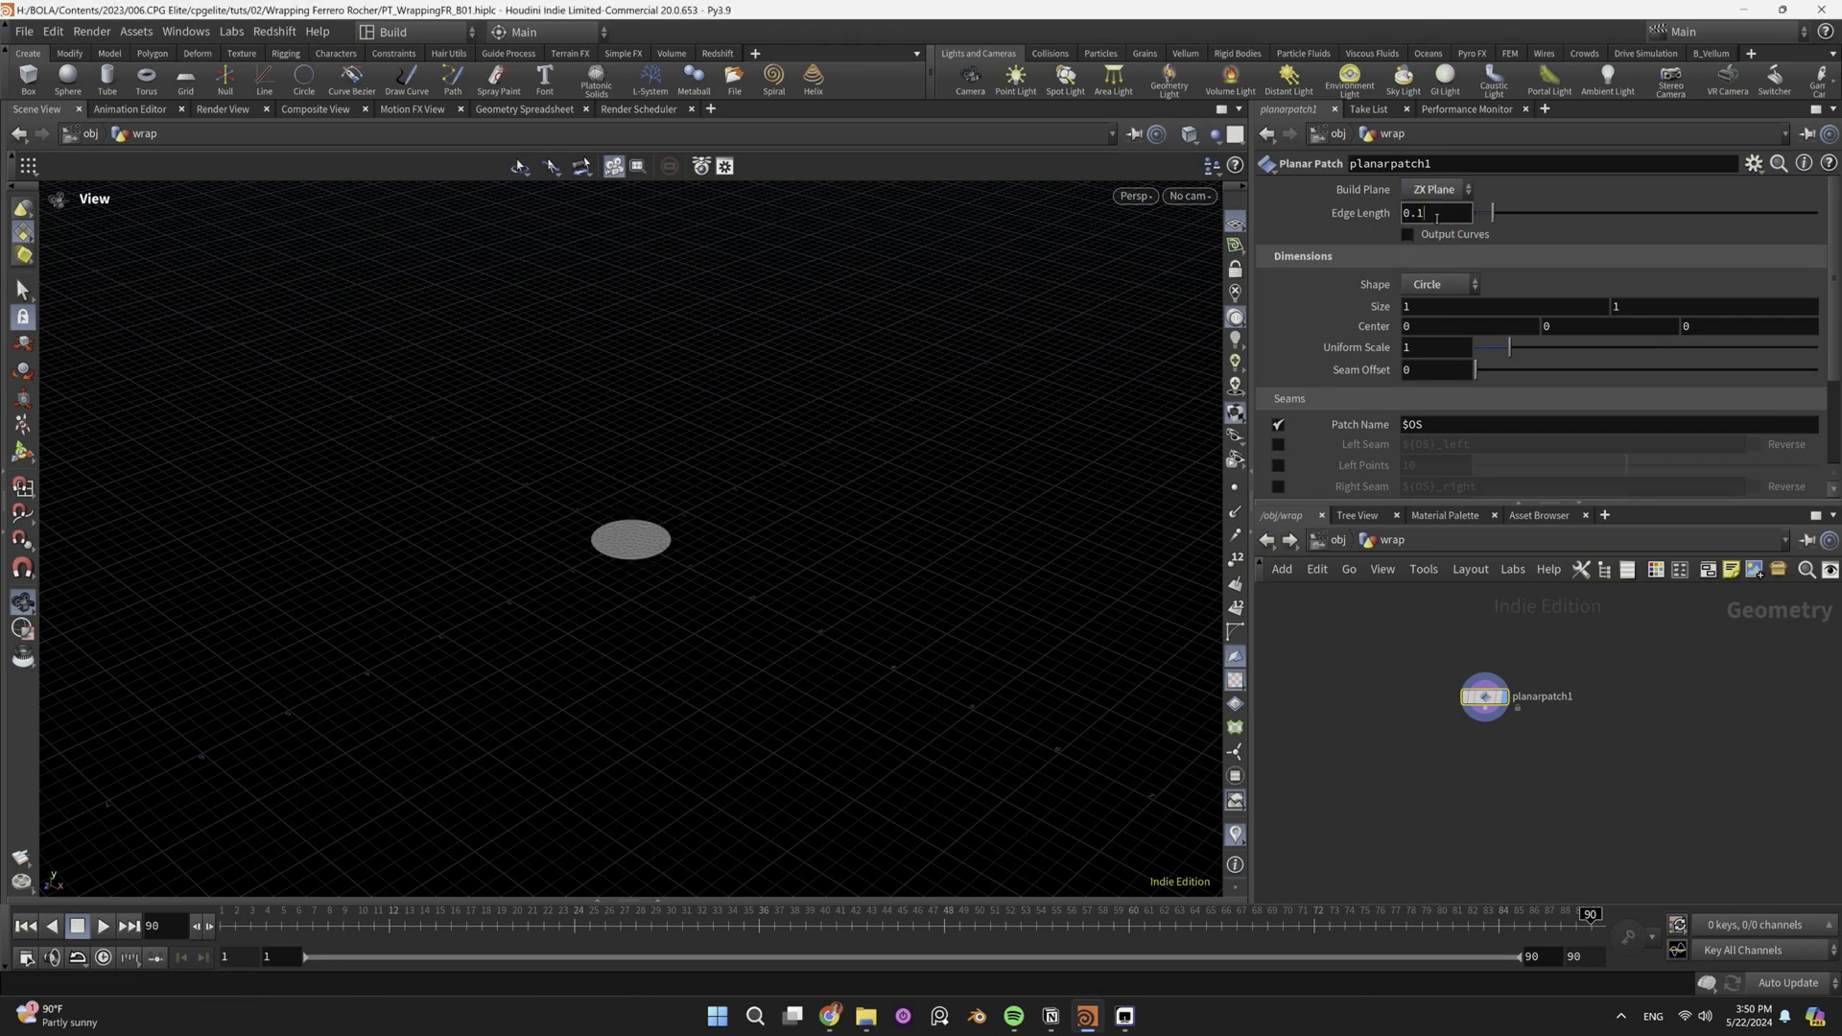
Set the patch edge length to 0.05 and uniform scale to 10.
{"action": "key", "text": "BackSpace"}
{"action": "type", "text": "05"}
{"action": "key", "text": "Return"}
{"action": "left_click", "coordinate": [1465, 346]}
{"action": "type", "text": "0"}
{"action": "key", "text": "Return"}
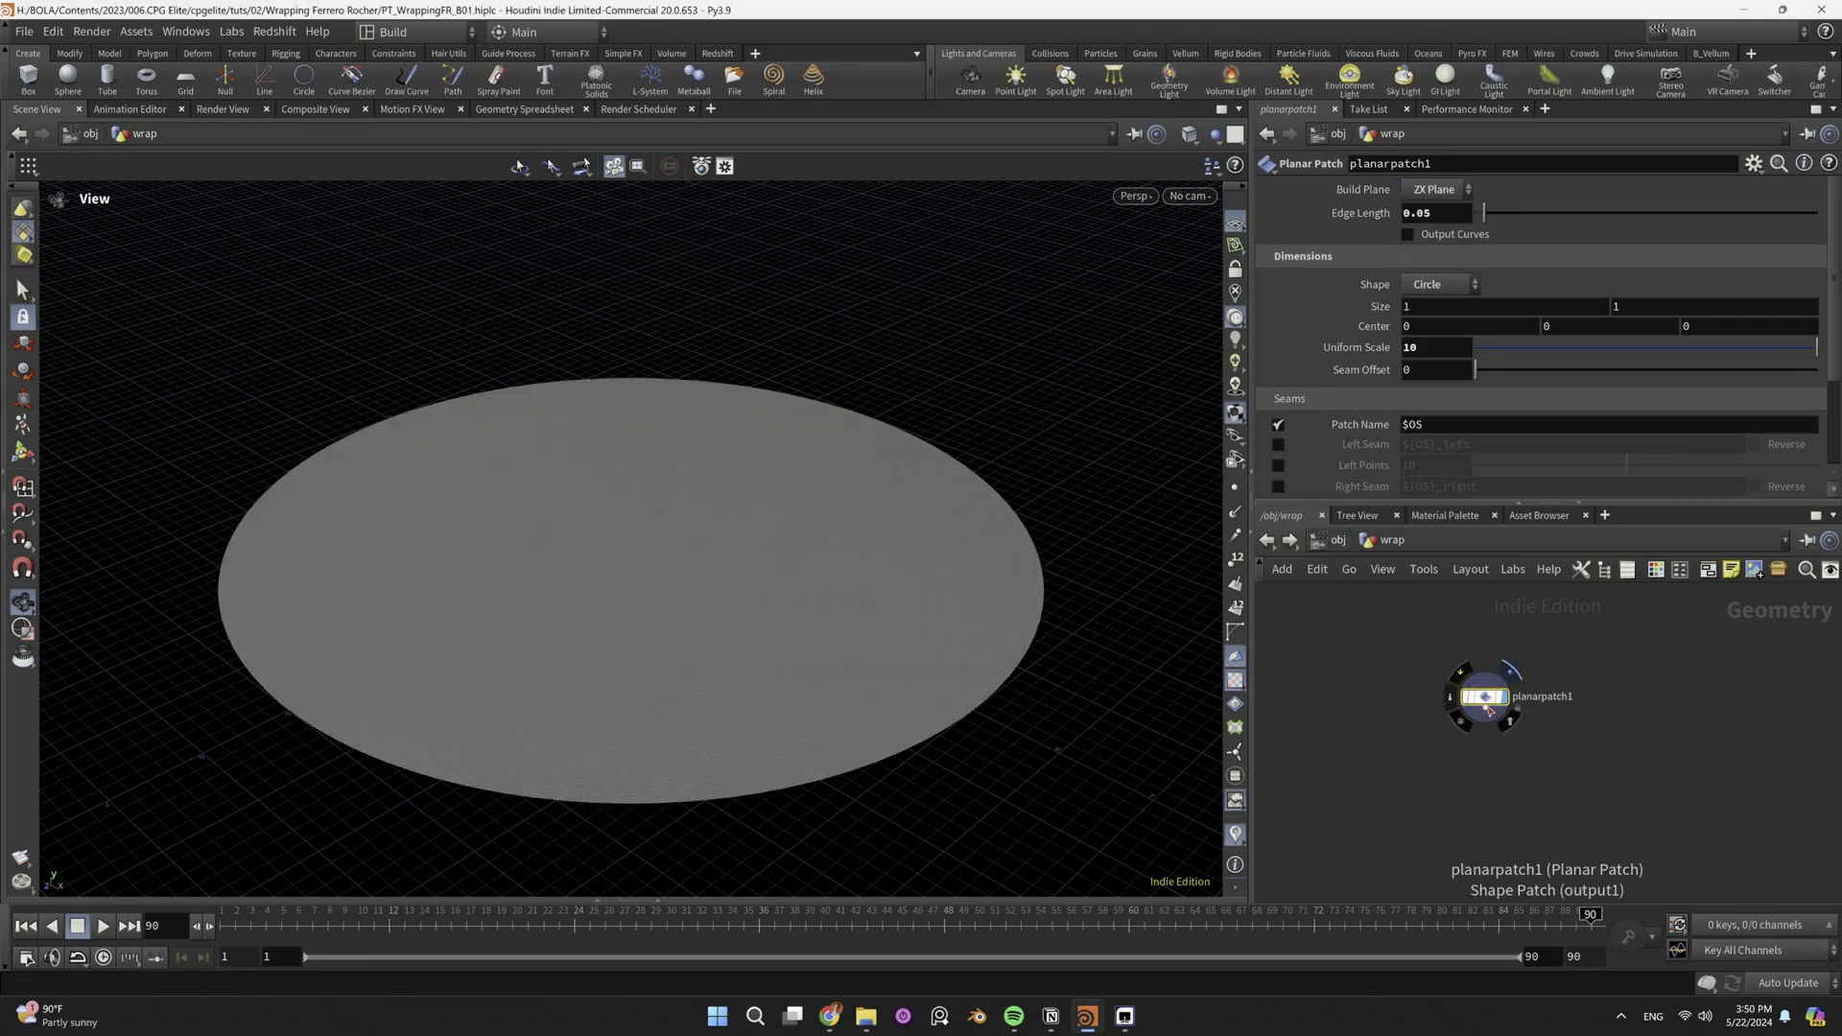
Add a UV Project node below the patch that projects UVs onto points.
{"action": "key", "text": "Tab"}
{"action": "type", "text": "uvproject"}
{"action": "key", "text": "Return"}
{"action": "left_click", "coordinate": [1484, 741]}
{"action": "left_click", "coordinate": [1433, 236]}
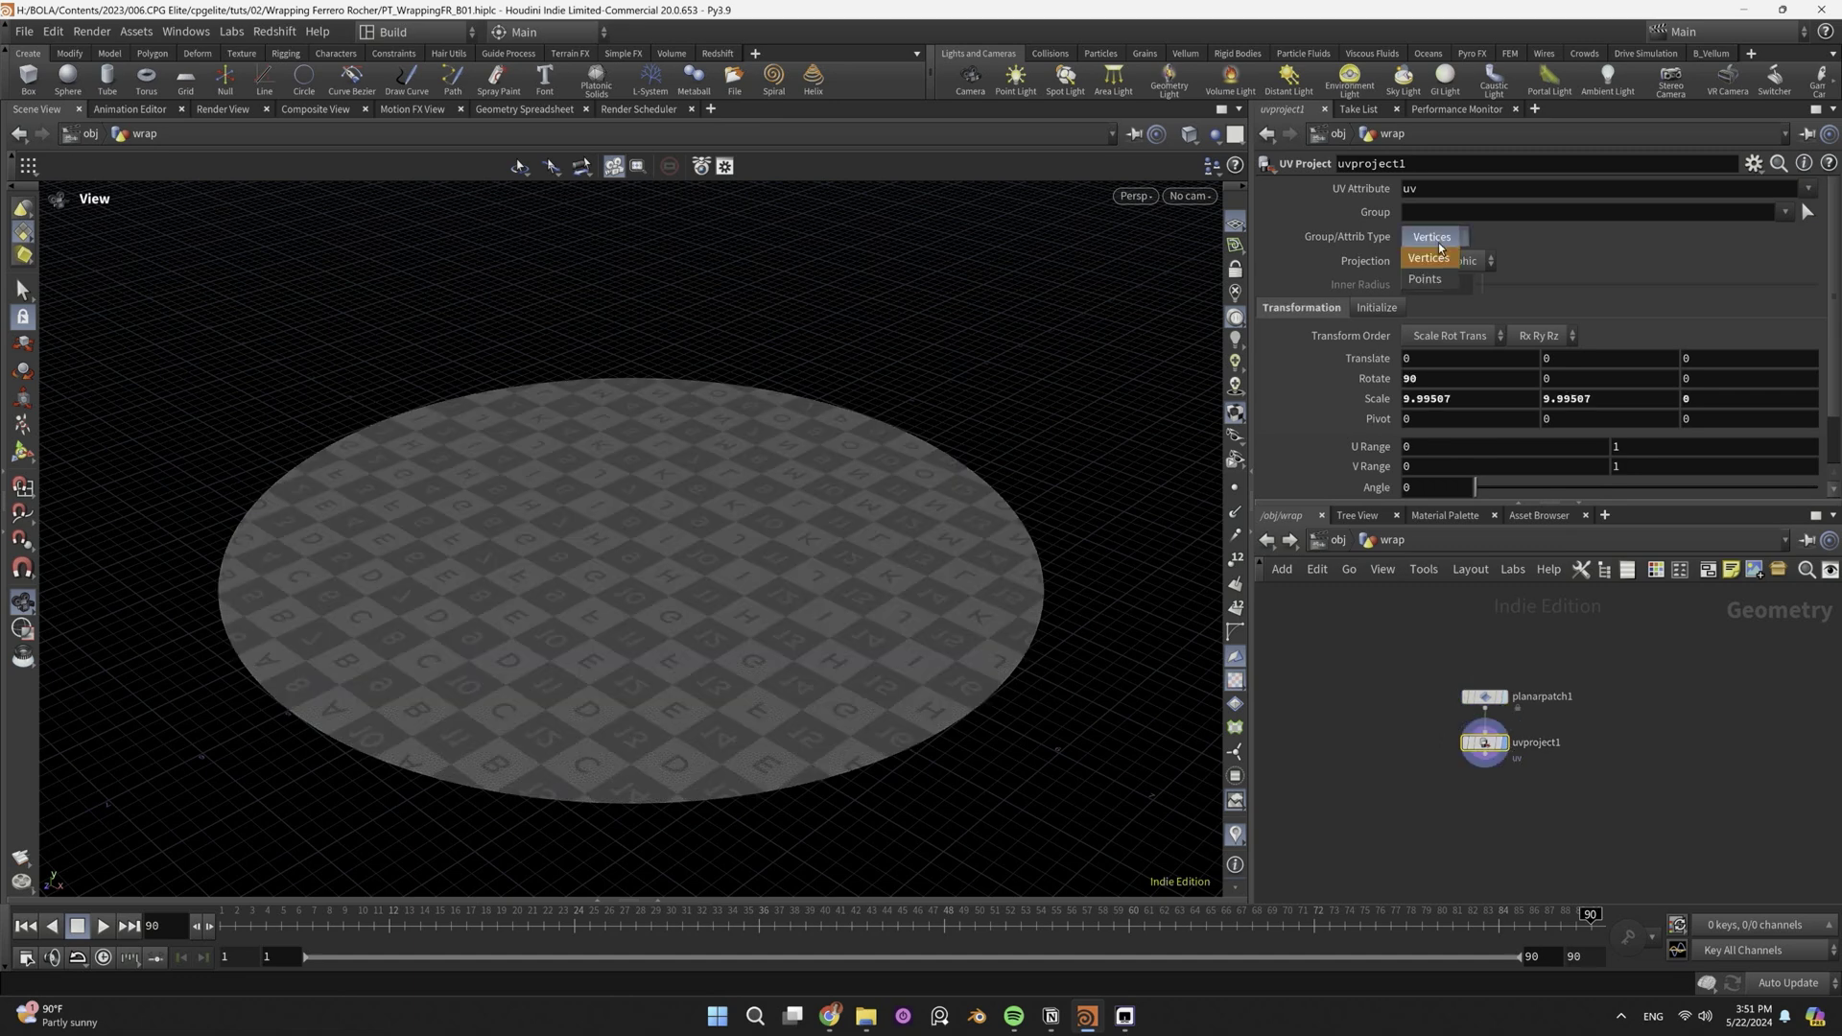
{"action": "left_click", "coordinate": [1432, 256]}
Add a Vellum Cloth constraints node below uvproject1 with density 1.
{"action": "key", "text": "Tab"}
{"action": "type", "text": "vellum cloth"}
{"action": "key", "text": "Return"}
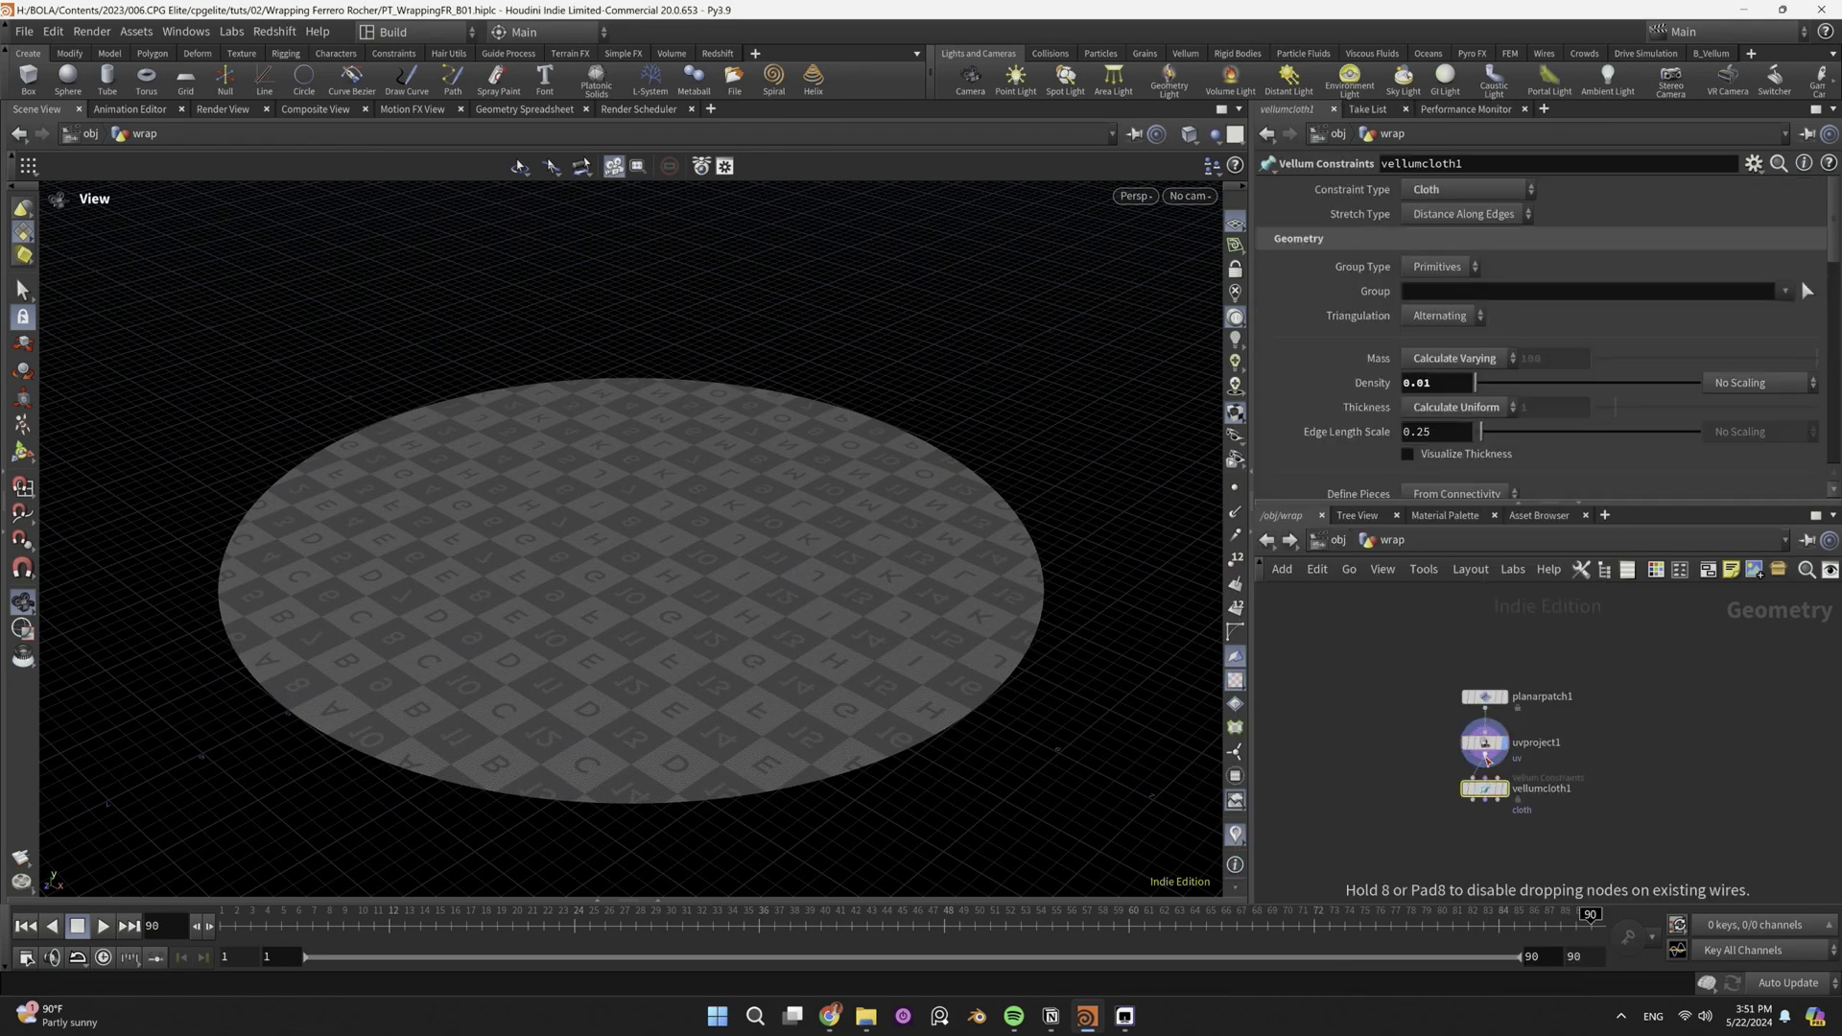
{"action": "left_click", "coordinate": [1485, 760]}
{"action": "key", "text": "BackSpace"}
{"action": "key", "text": "Return"}
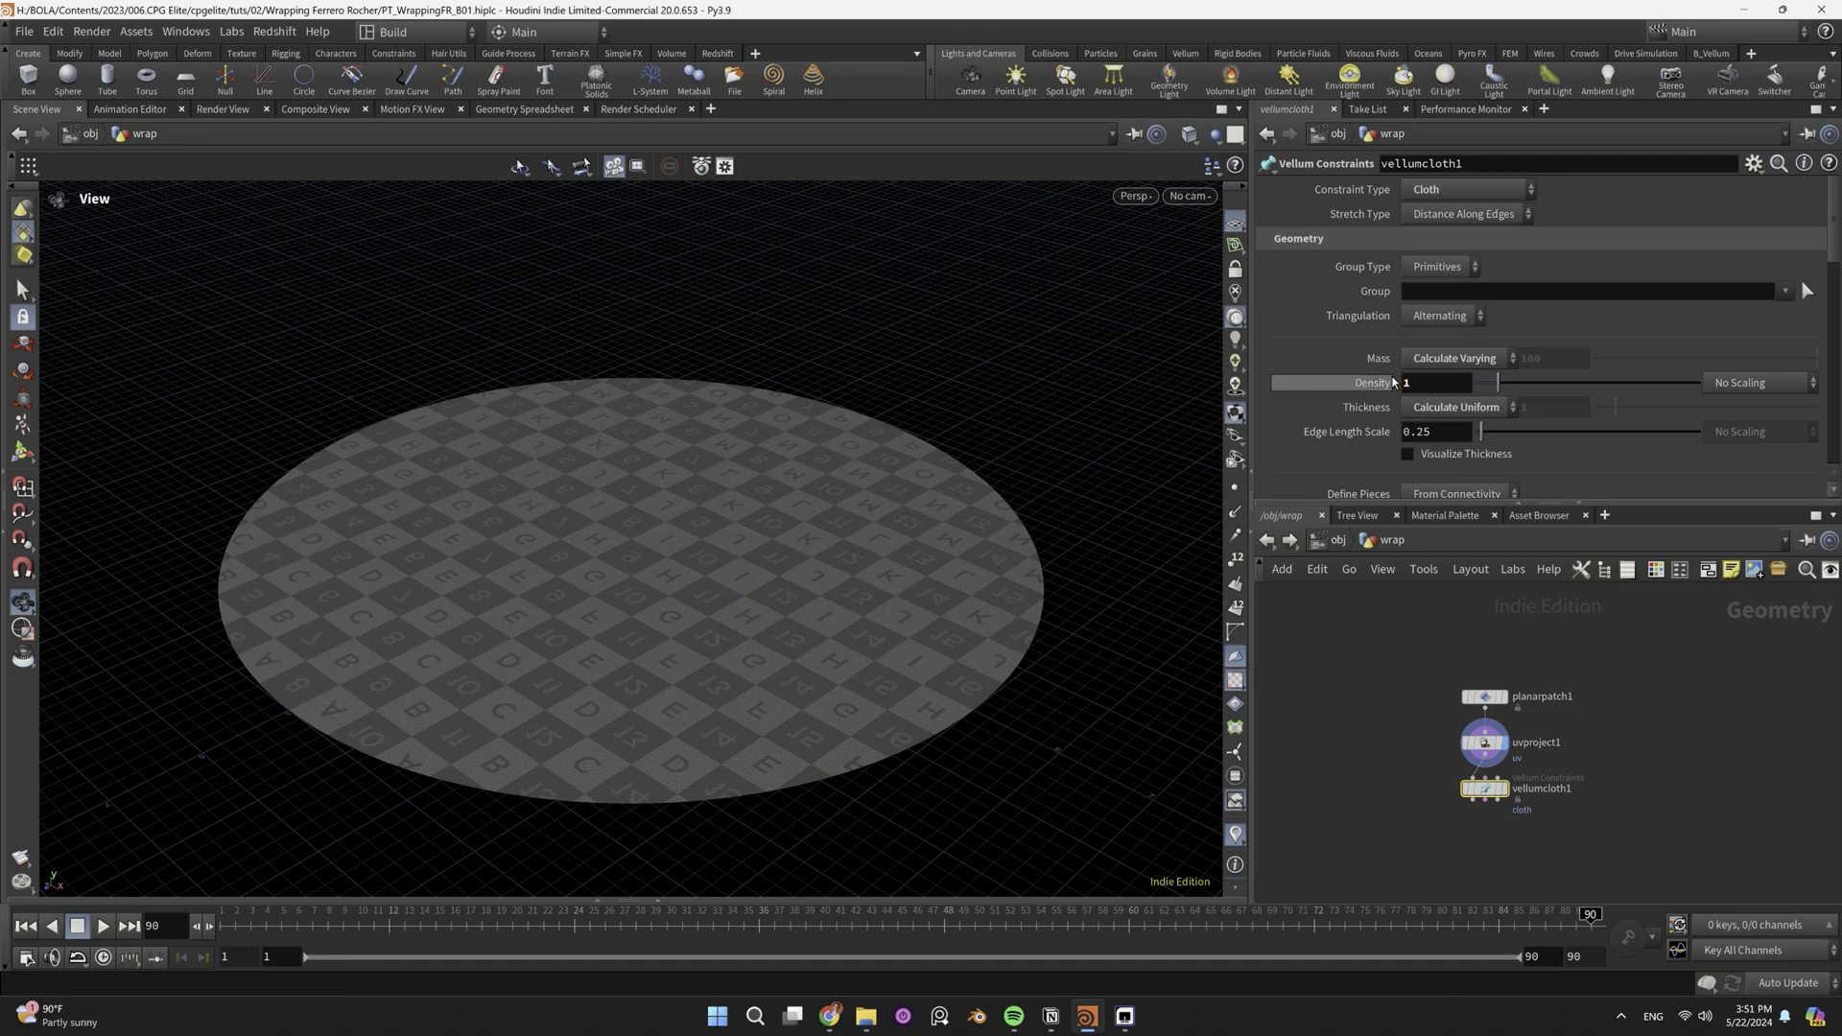
Enable bend plasticity with threshold 0.1 and rate 10.
{"action": "scroll", "coordinate": [1394, 382], "scroll_direction": "down", "scroll_amount": 6}
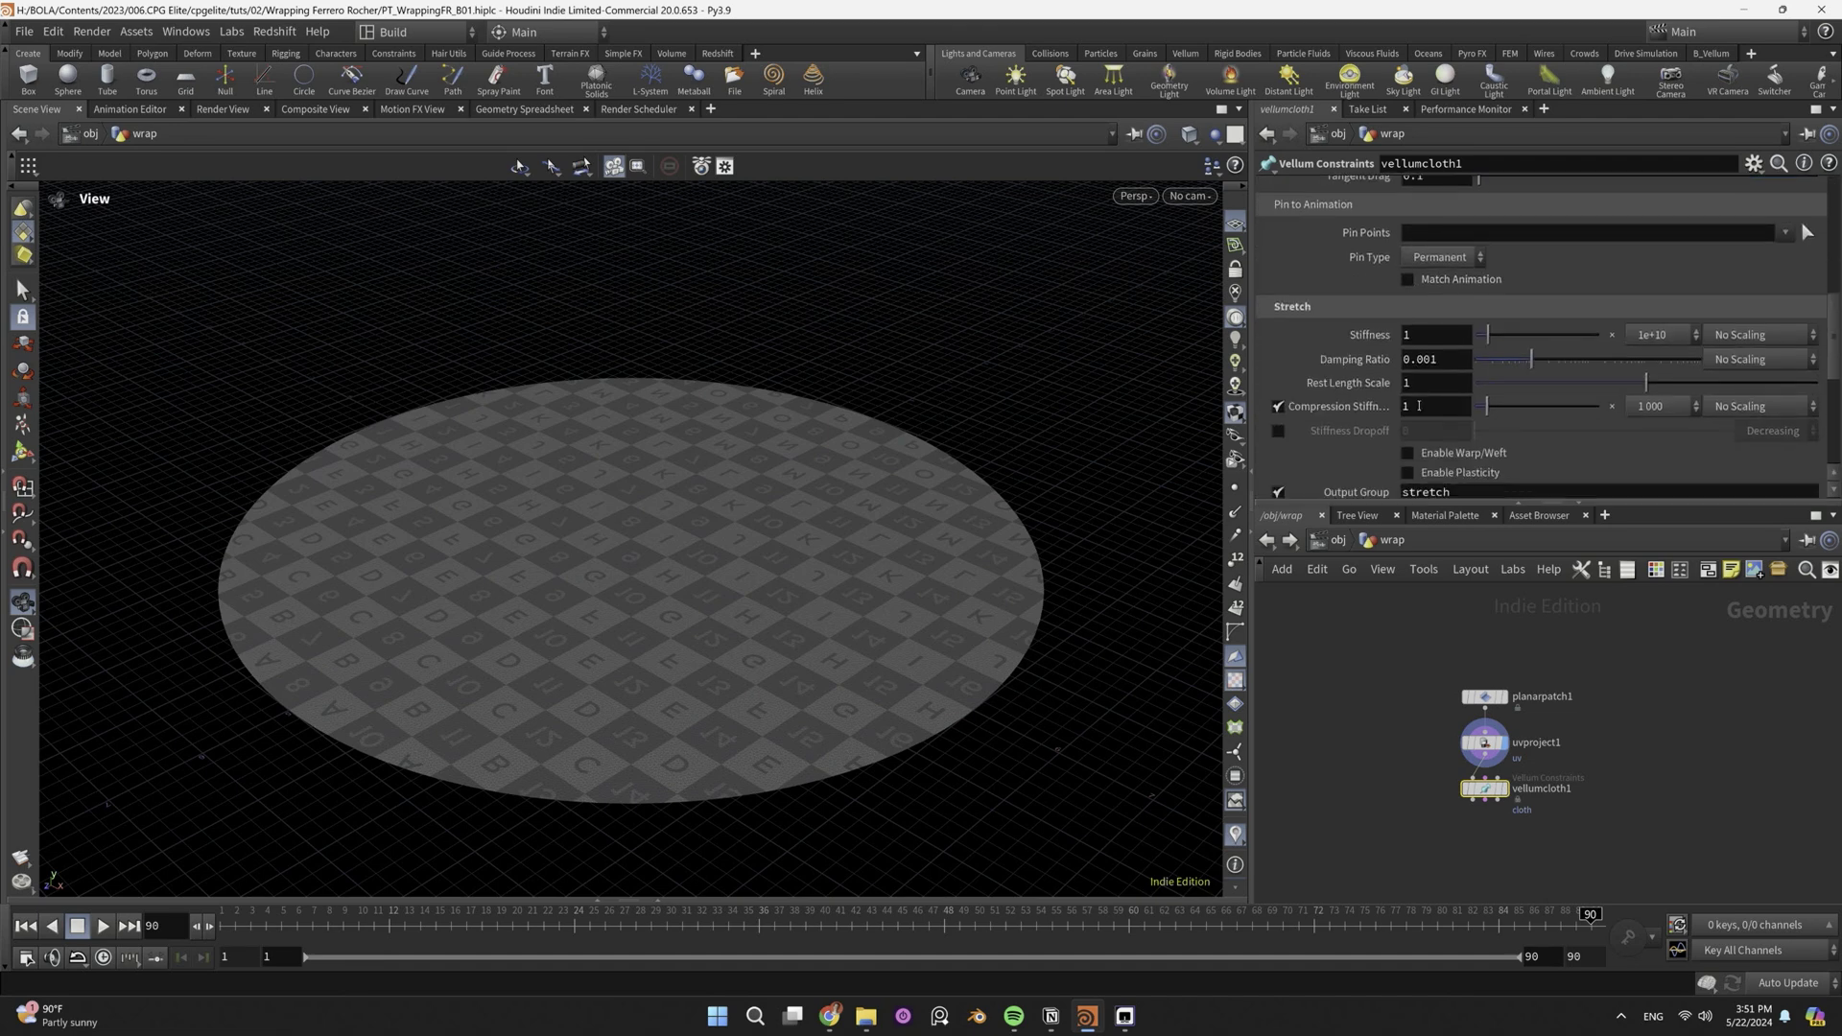
{"action": "scroll", "coordinate": [1456, 371], "scroll_direction": "down", "scroll_amount": 3}
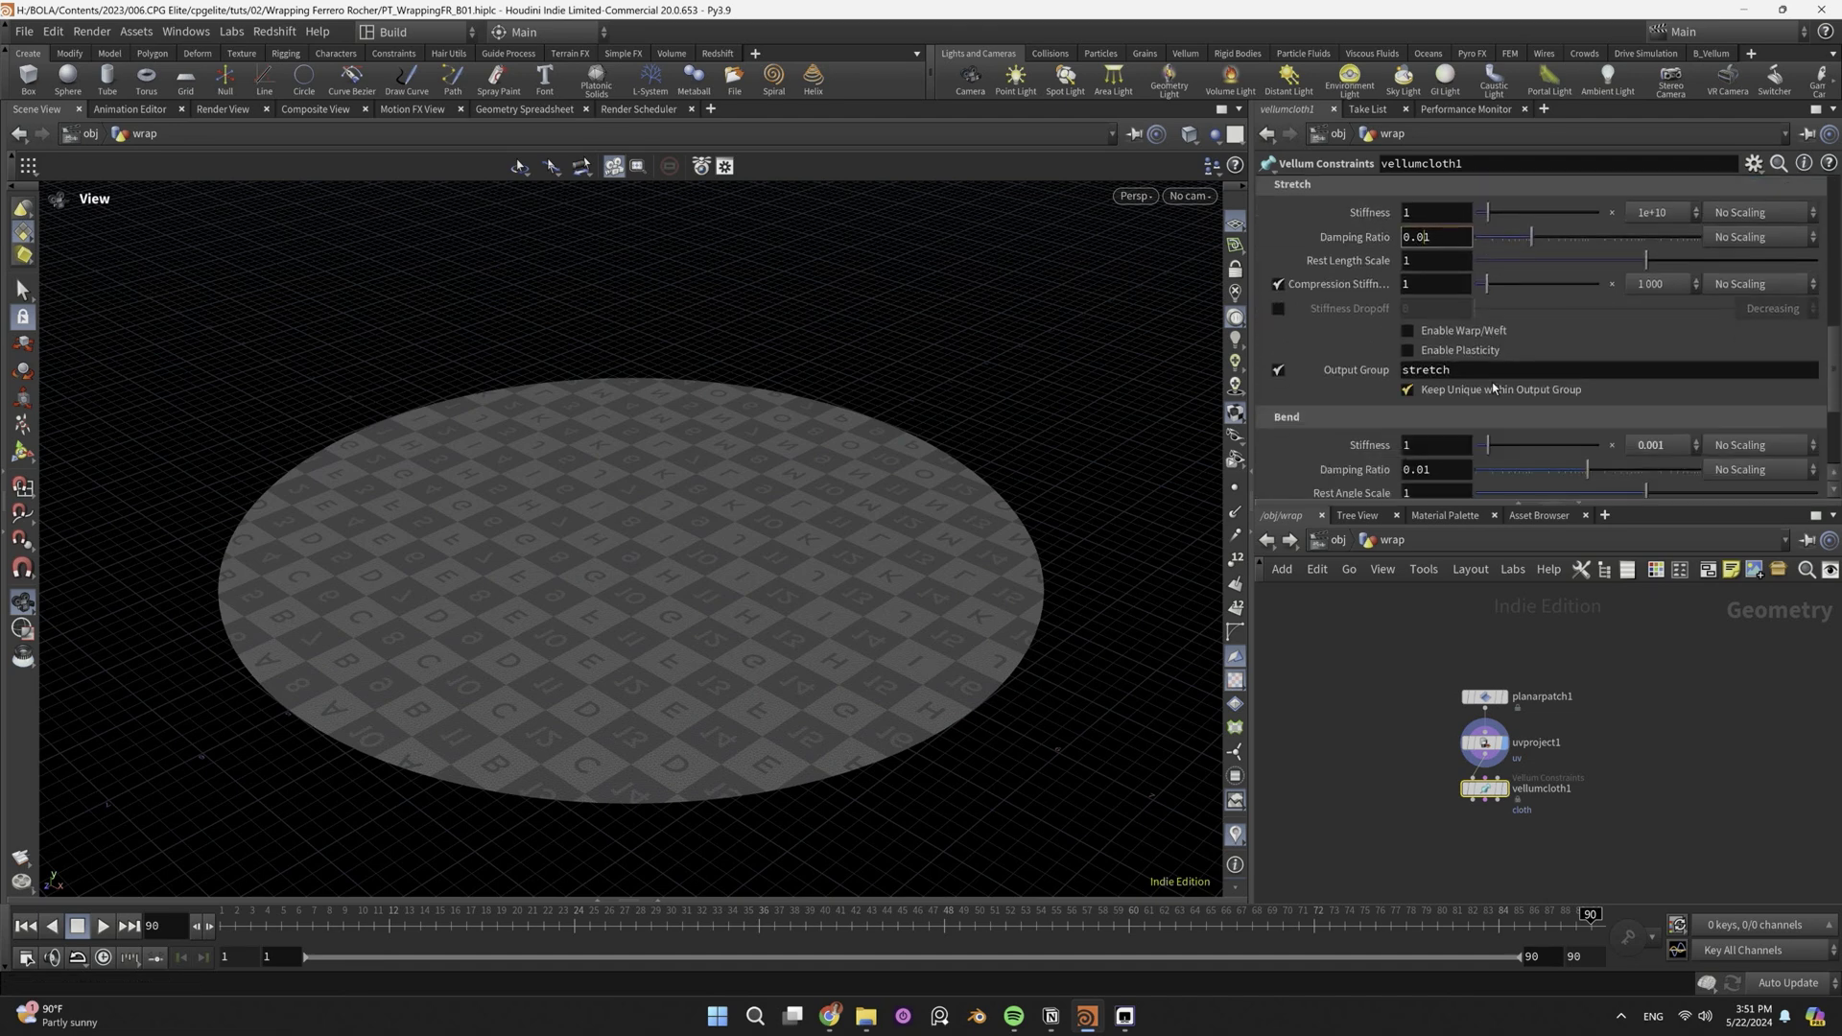
{"action": "scroll", "coordinate": [1488, 414], "scroll_direction": "down", "scroll_amount": 3}
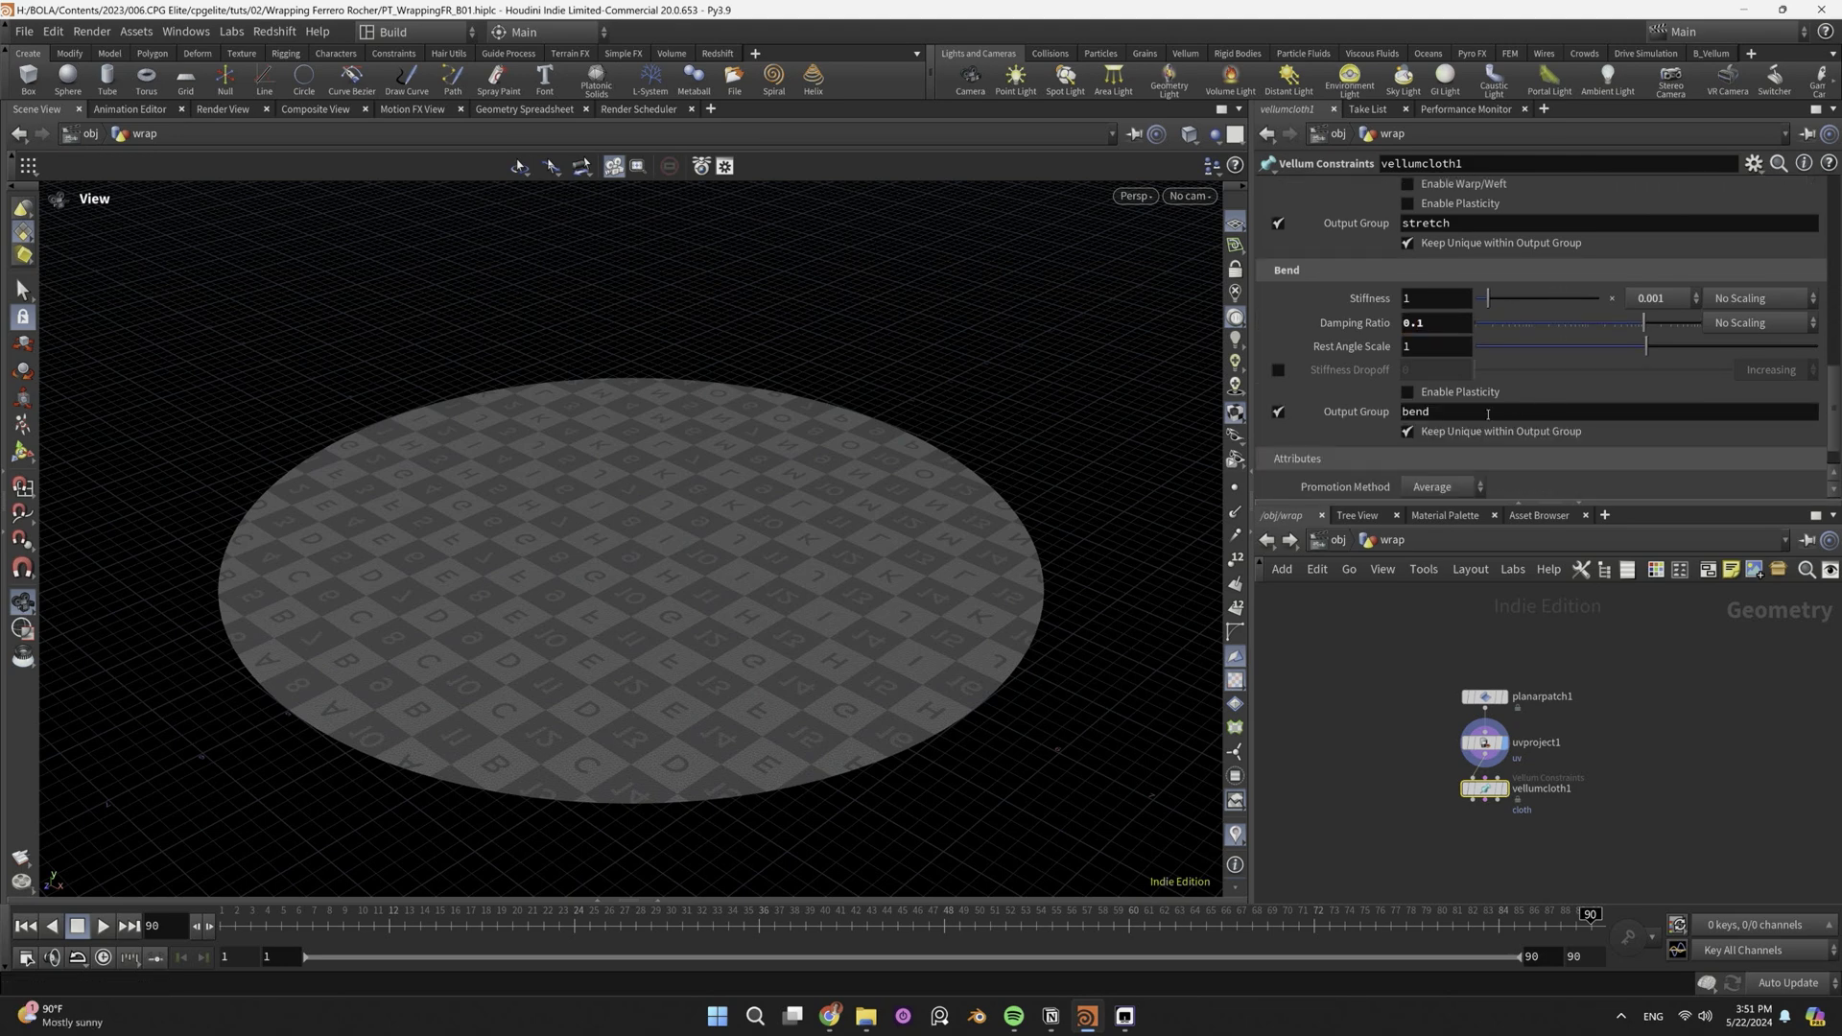
{"action": "left_click", "coordinate": [1409, 394]}
{"action": "scroll", "coordinate": [1440, 383], "scroll_direction": "down", "scroll_amount": 1}
{"action": "left_click", "coordinate": [1468, 370]}
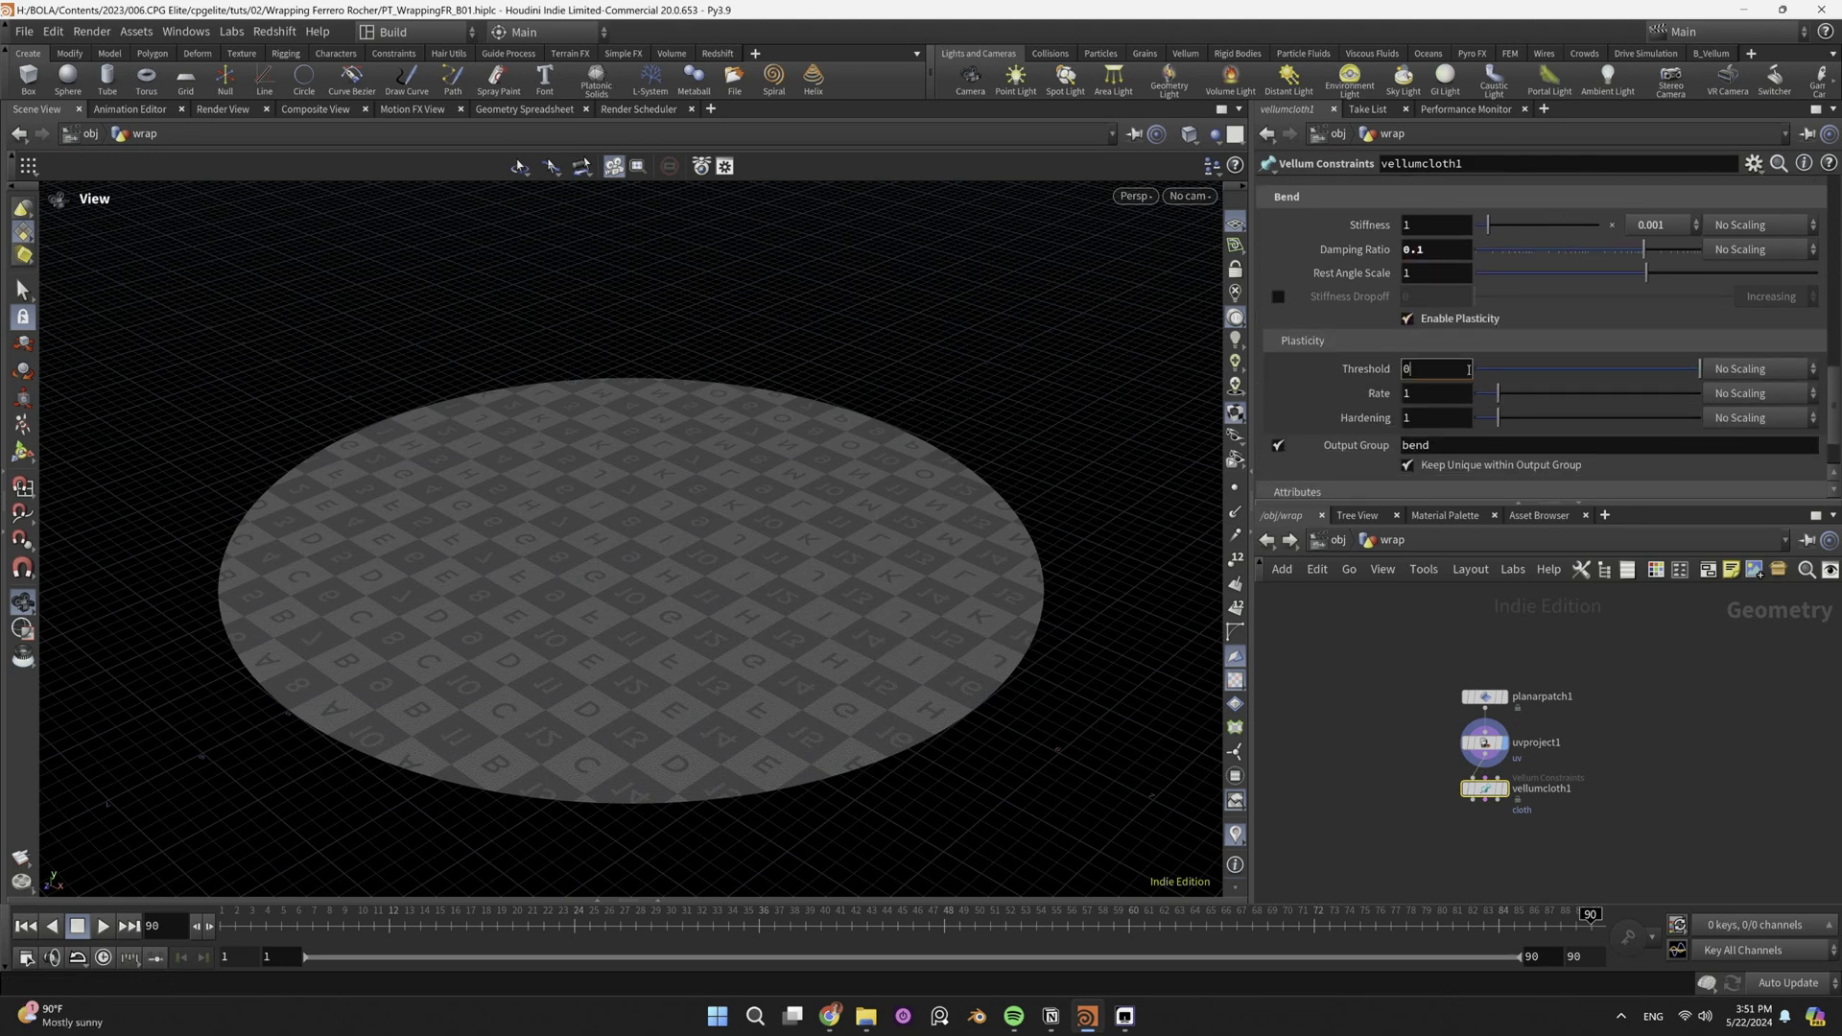
{"action": "type", "text": "0.1"}
{"action": "key", "text": "Tab"}
{"action": "type", "text": "10"}
{"action": "key", "text": "Return"}
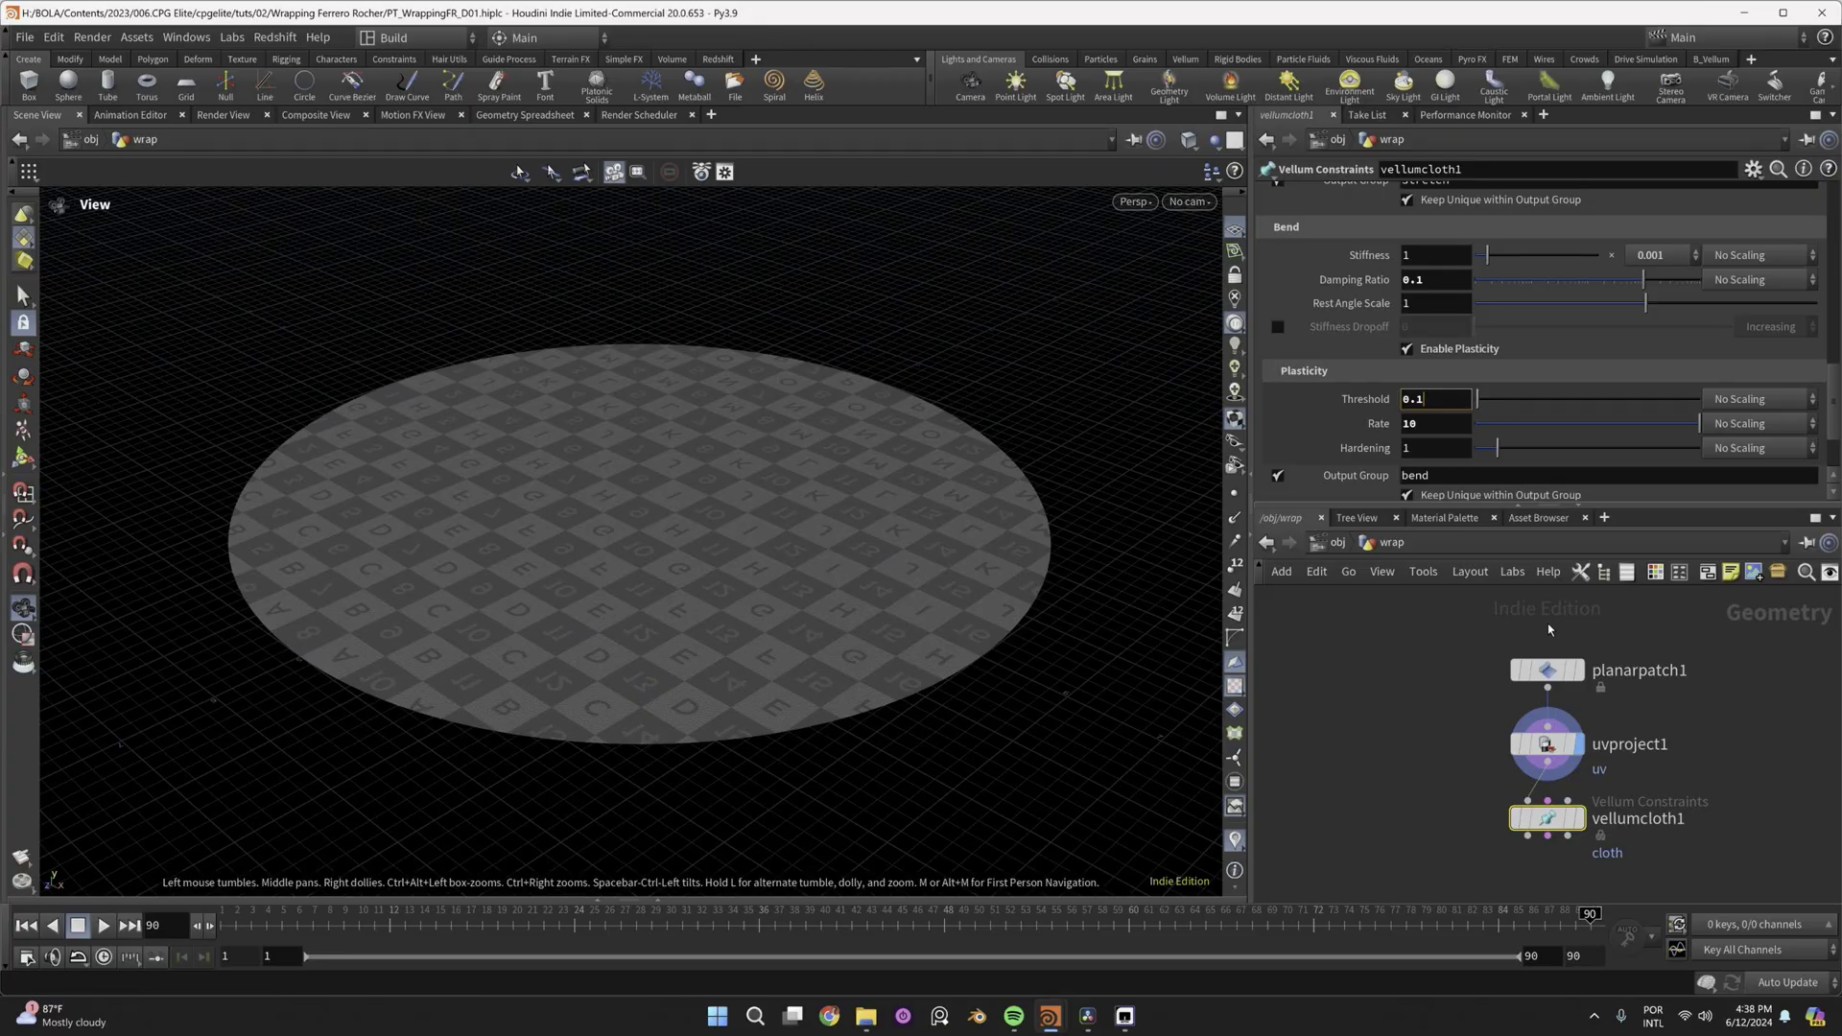
Insert an Attribute VOP between uvproject1 and vellumcloth1, named gradient_and_bias.
{"action": "key", "text": "Tab"}
{"action": "left_click", "coordinate": [1624, 757]}
{"action": "left_click", "coordinate": [1546, 818]}
{"action": "double_click", "coordinate": [1631, 820]}
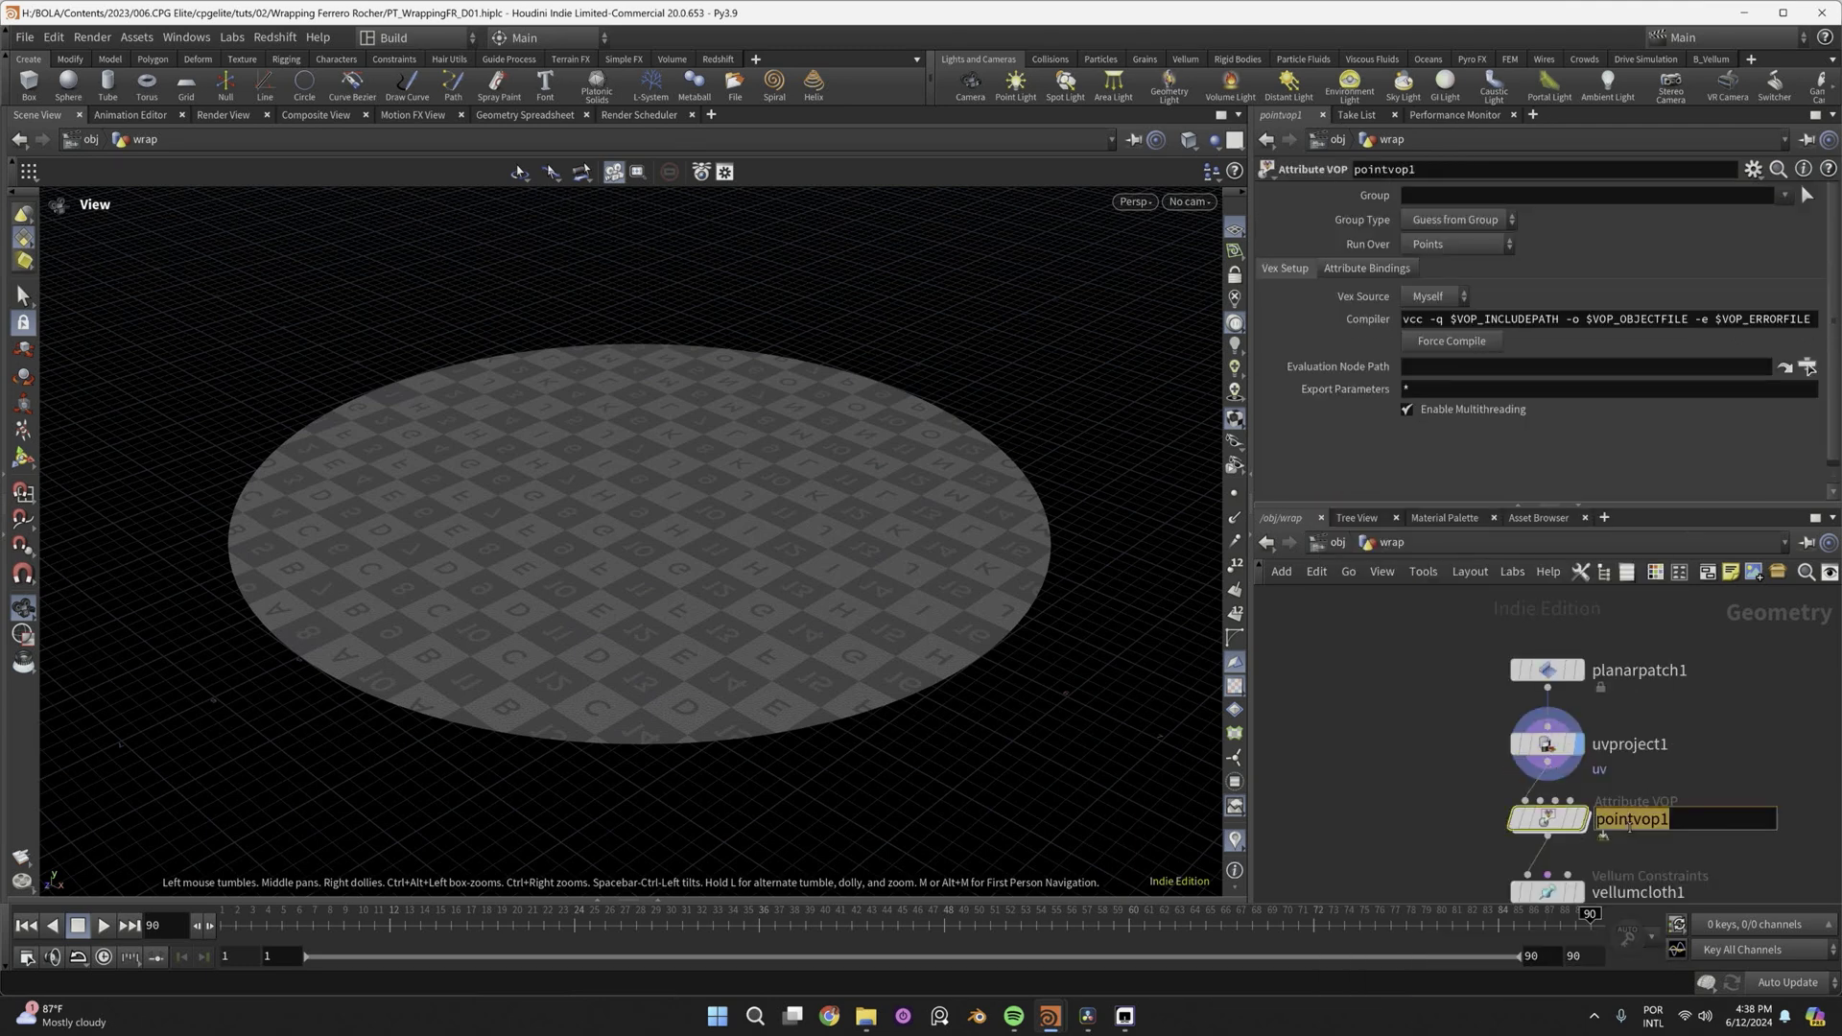
{"action": "type", "text": "gradient_and_bias"}
{"action": "key", "text": "Return"}
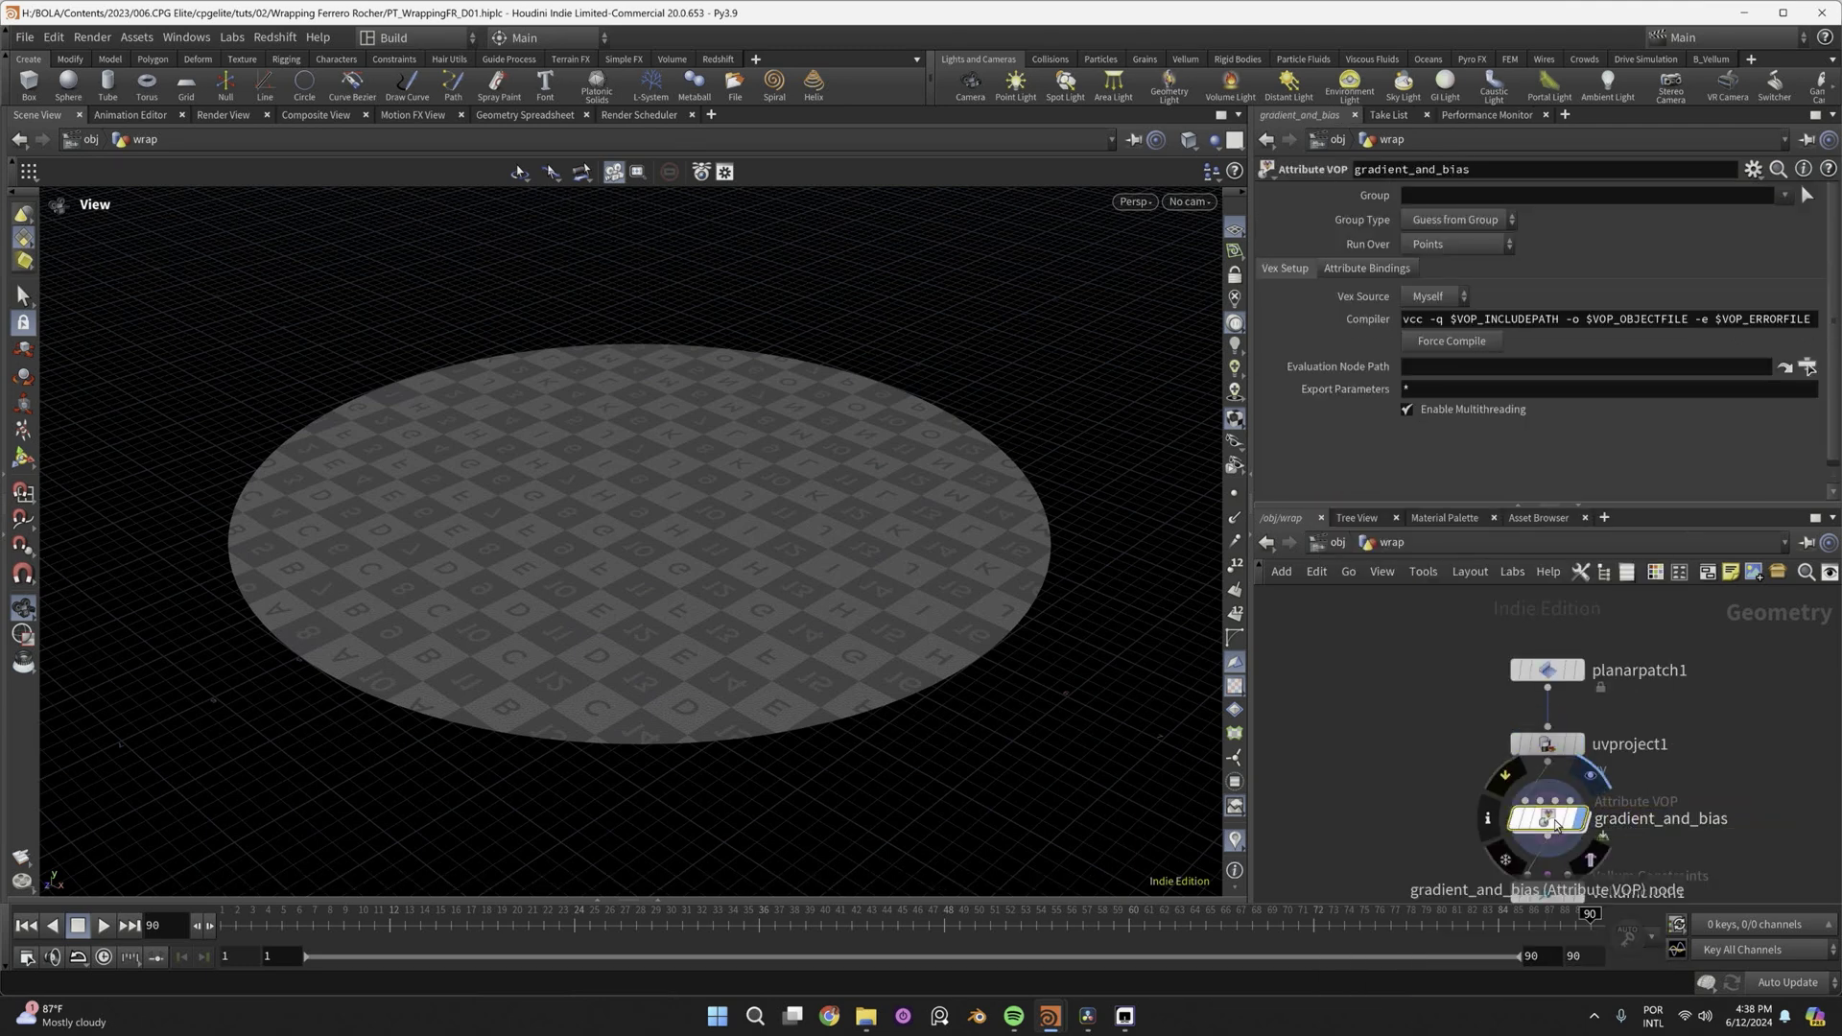
Inside gradient_and_bias, add two Bind nodes beside the global parameters.
{"action": "double_click", "coordinate": [1550, 816]}
{"action": "left_click_drag", "start_coordinate": [1456, 707], "coordinate": [1336, 708]}
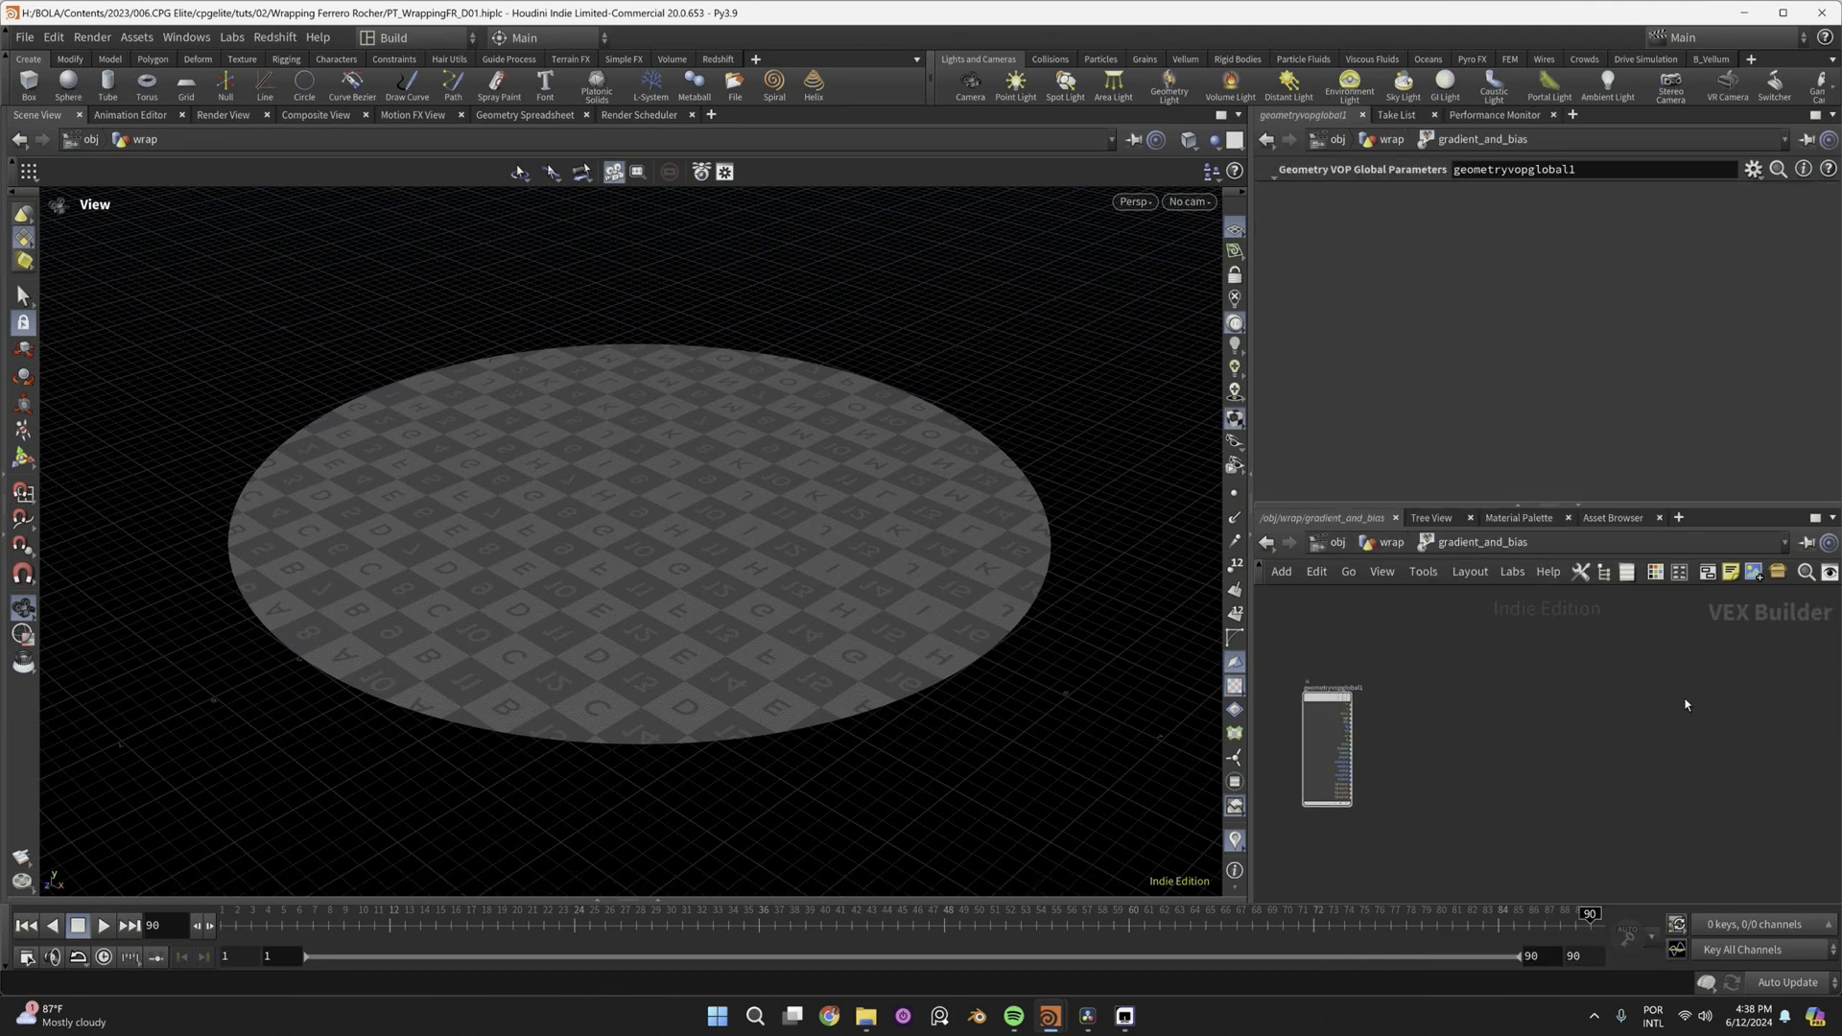
{"action": "key", "text": "Tab"}
{"action": "type", "text": "bind"}
{"action": "key", "text": "Return"}
{"action": "left_click", "coordinate": [1682, 699]}
{"action": "key", "text": "ctrl+c"}
{"action": "key", "text": "ctrl+v"}
{"action": "left_click_drag", "start_coordinate": [1688, 763], "coordinate": [1763, 752]}
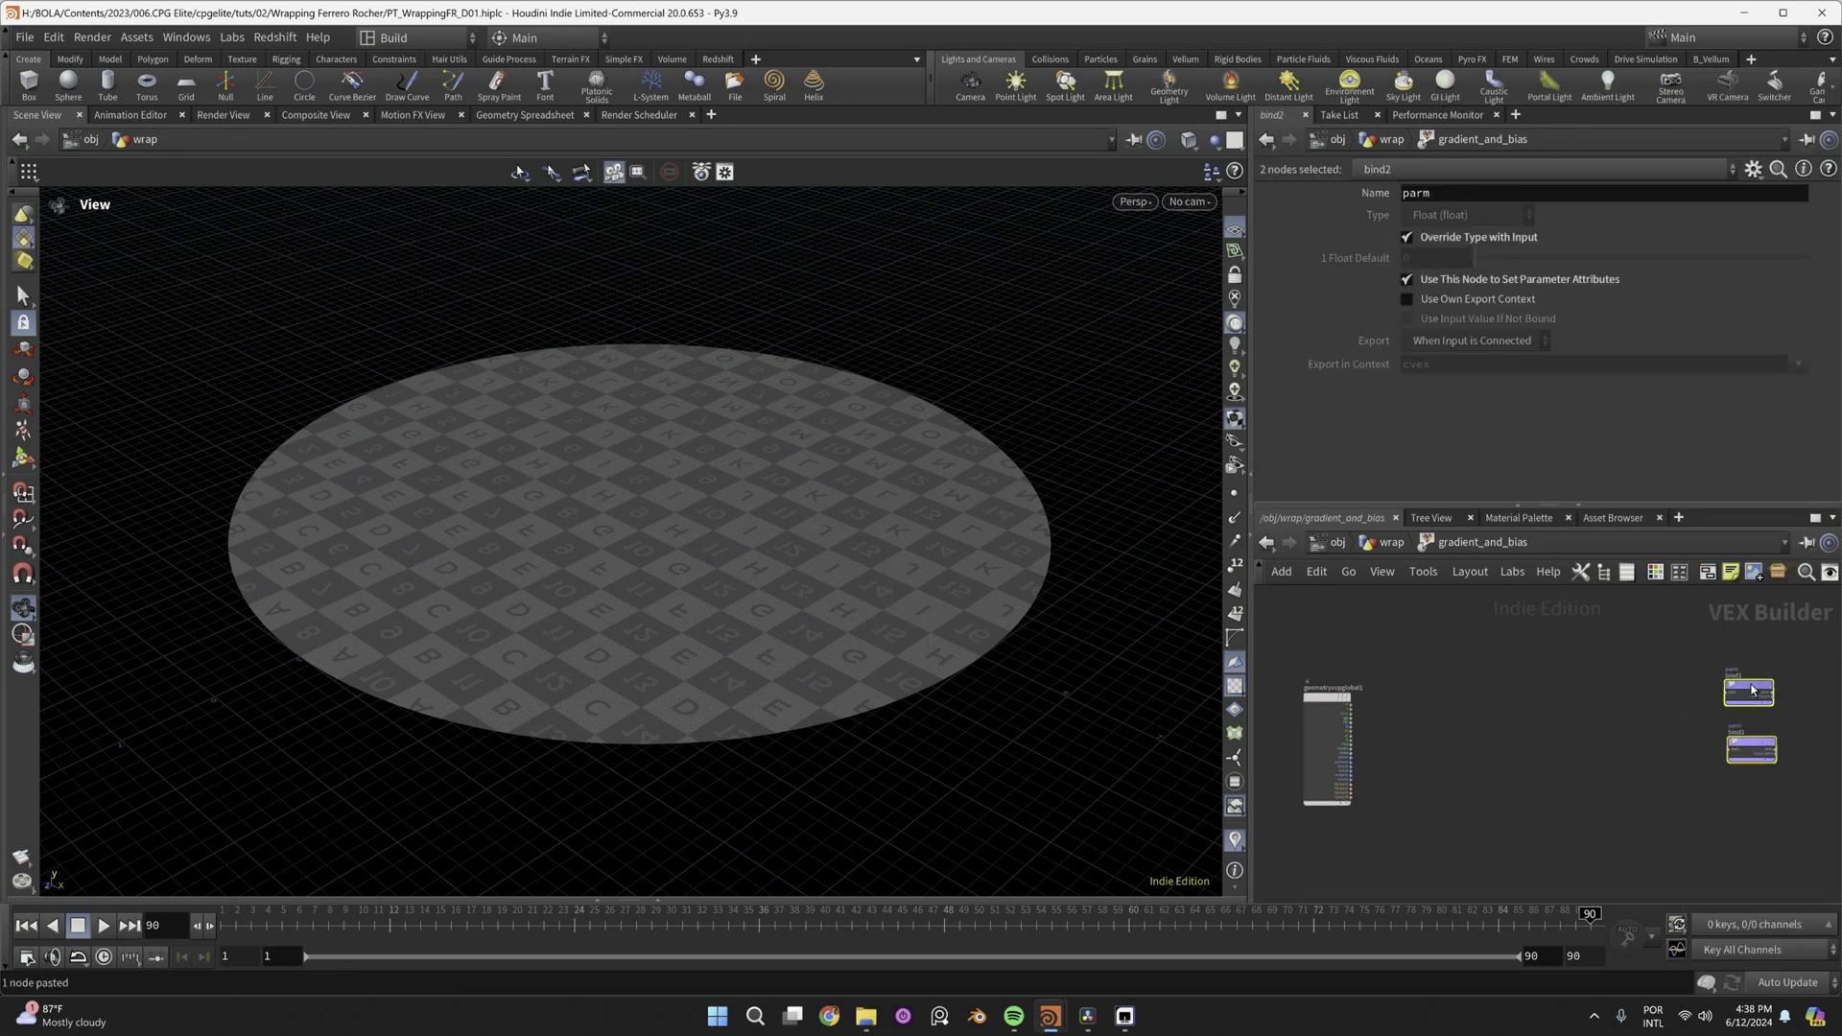
Name the two Bind nodes gradient and bias.
{"action": "left_click", "coordinate": [1535, 193]}
{"action": "type", "text": "gradient"}
{"action": "left_click", "coordinate": [1758, 749]}
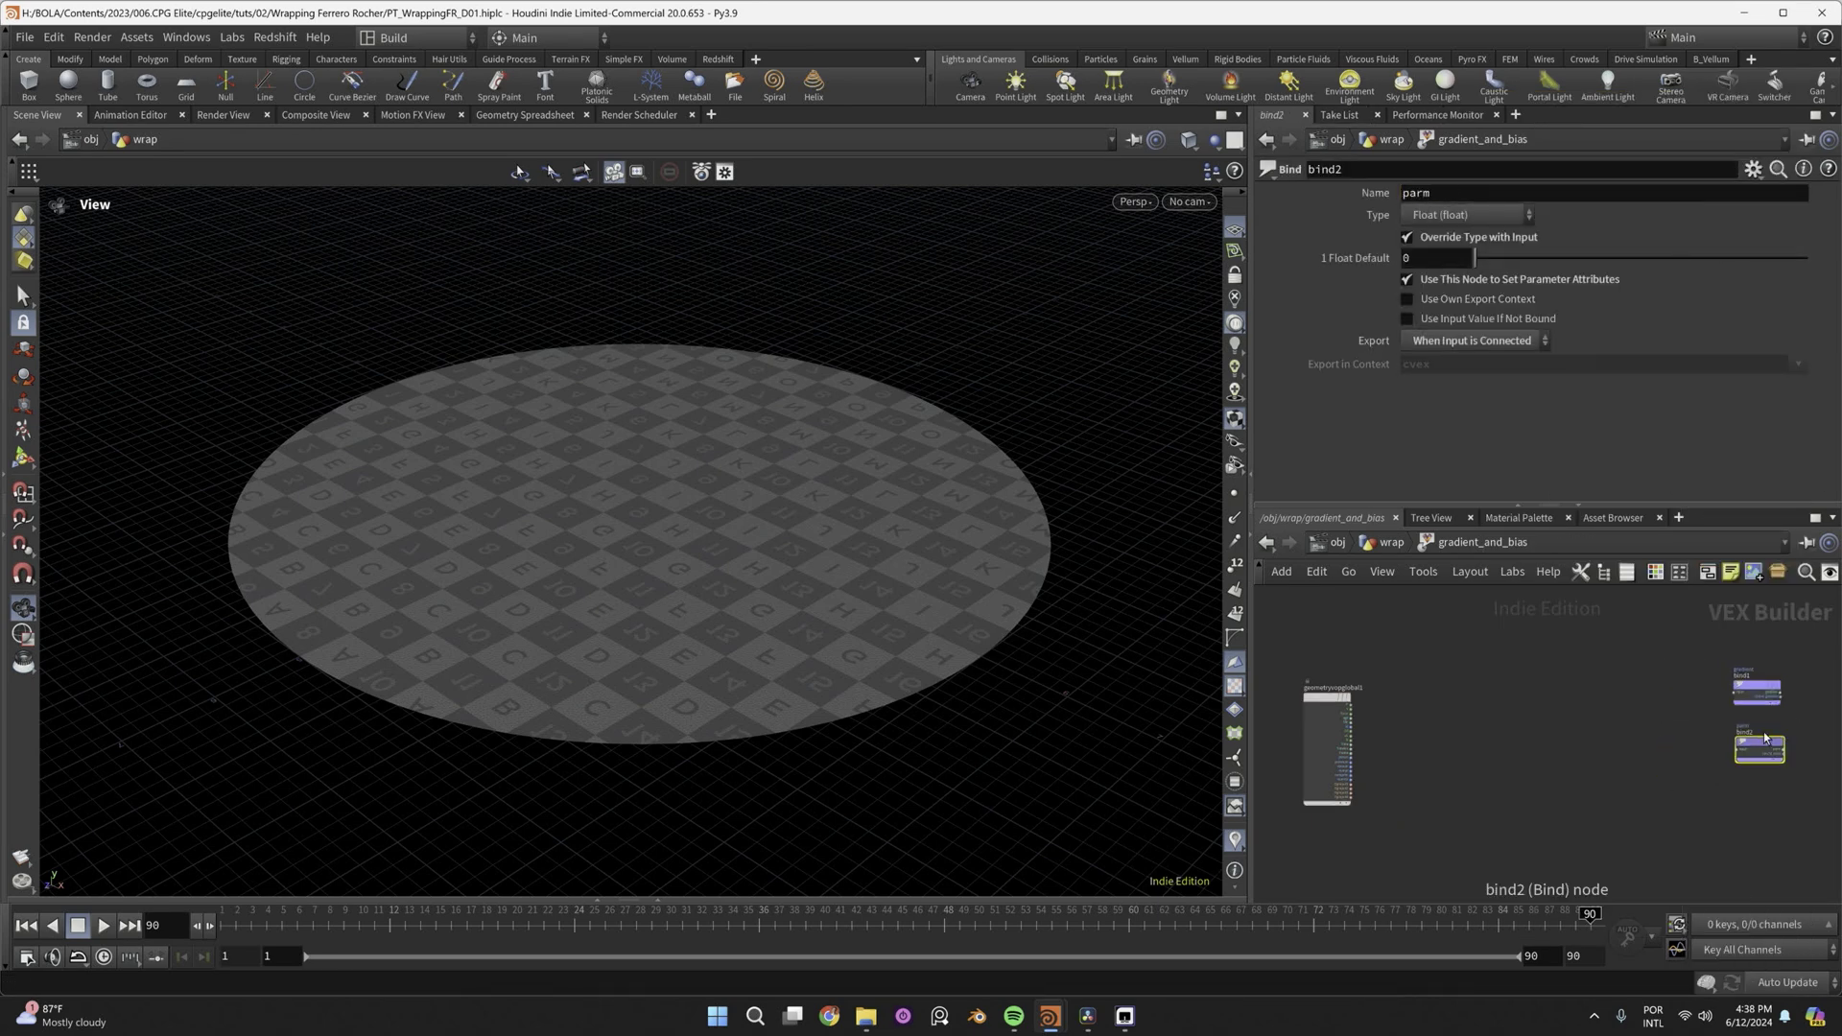
{"action": "left_click", "coordinate": [1535, 193]}
{"action": "type", "text": "bias"}
{"action": "key", "text": "Return"}
Add a Length node fed by the point position P.
{"action": "key", "text": "Tab"}
{"action": "type", "text": "length"}
{"action": "key", "text": "Return"}
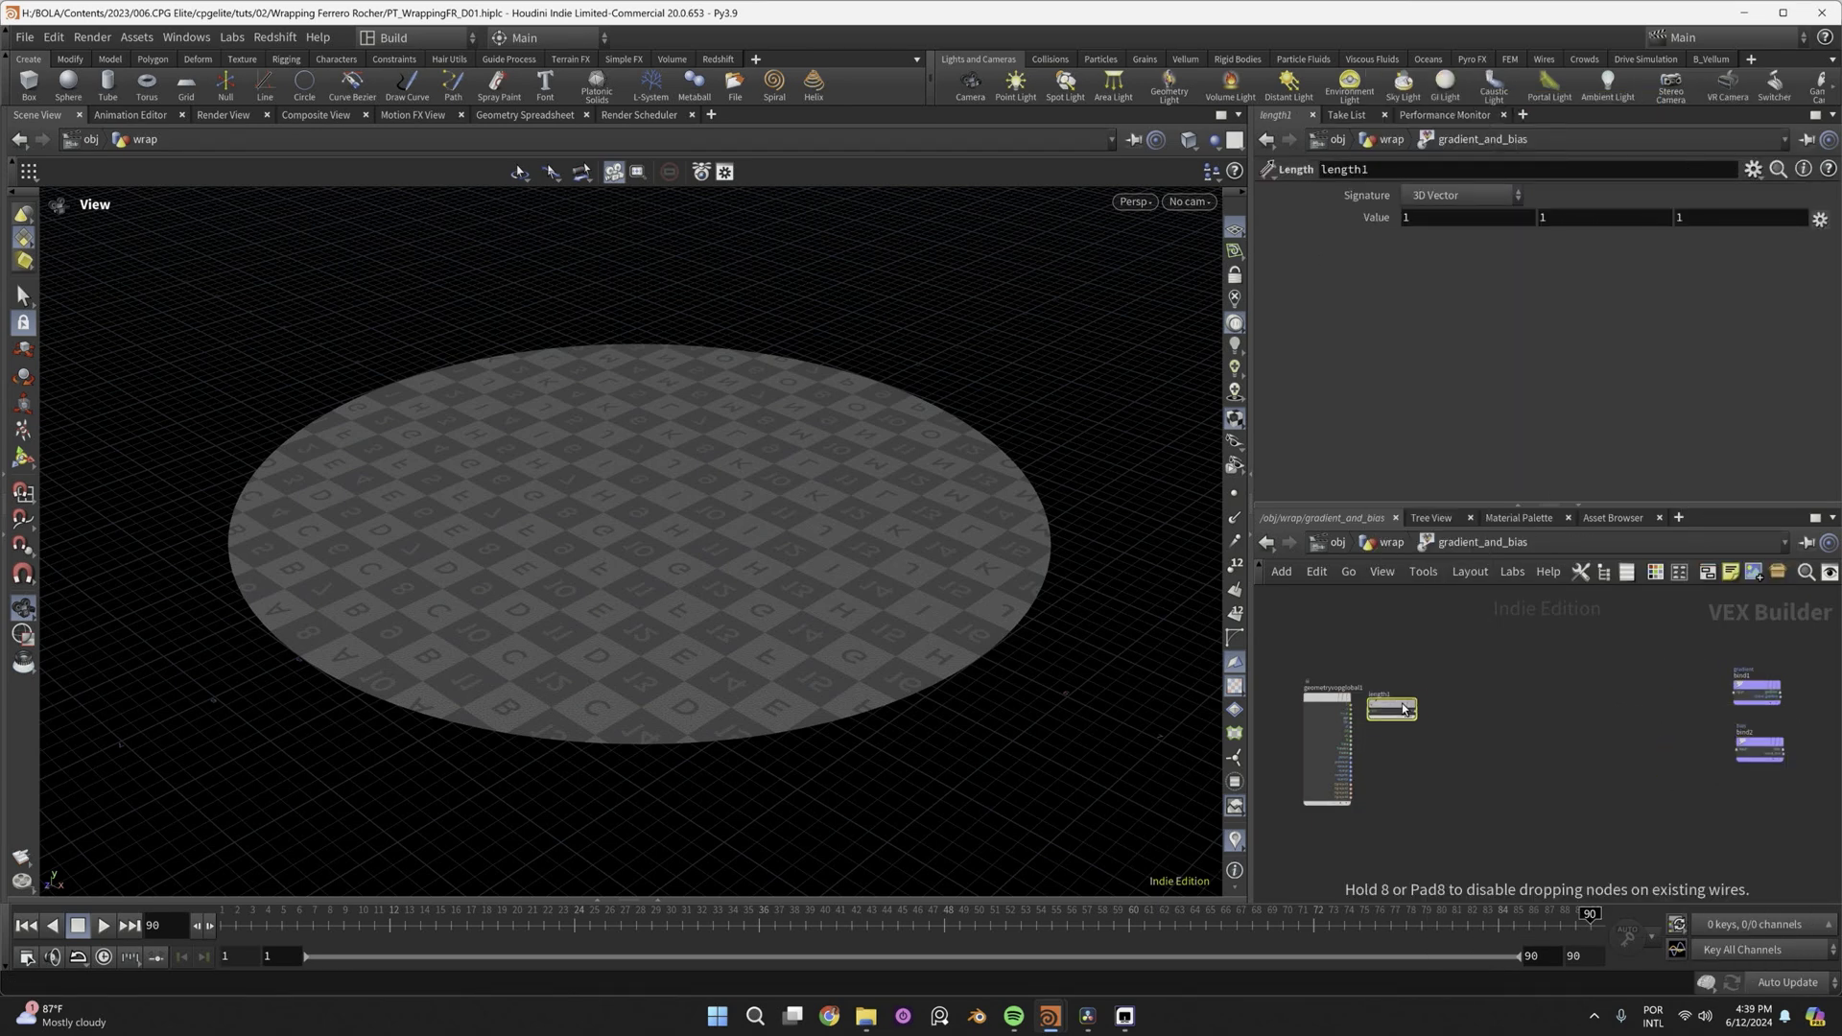
{"action": "left_click", "coordinate": [1394, 699]}
{"action": "left_click_drag", "start_coordinate": [1354, 710], "coordinate": [1379, 701]}
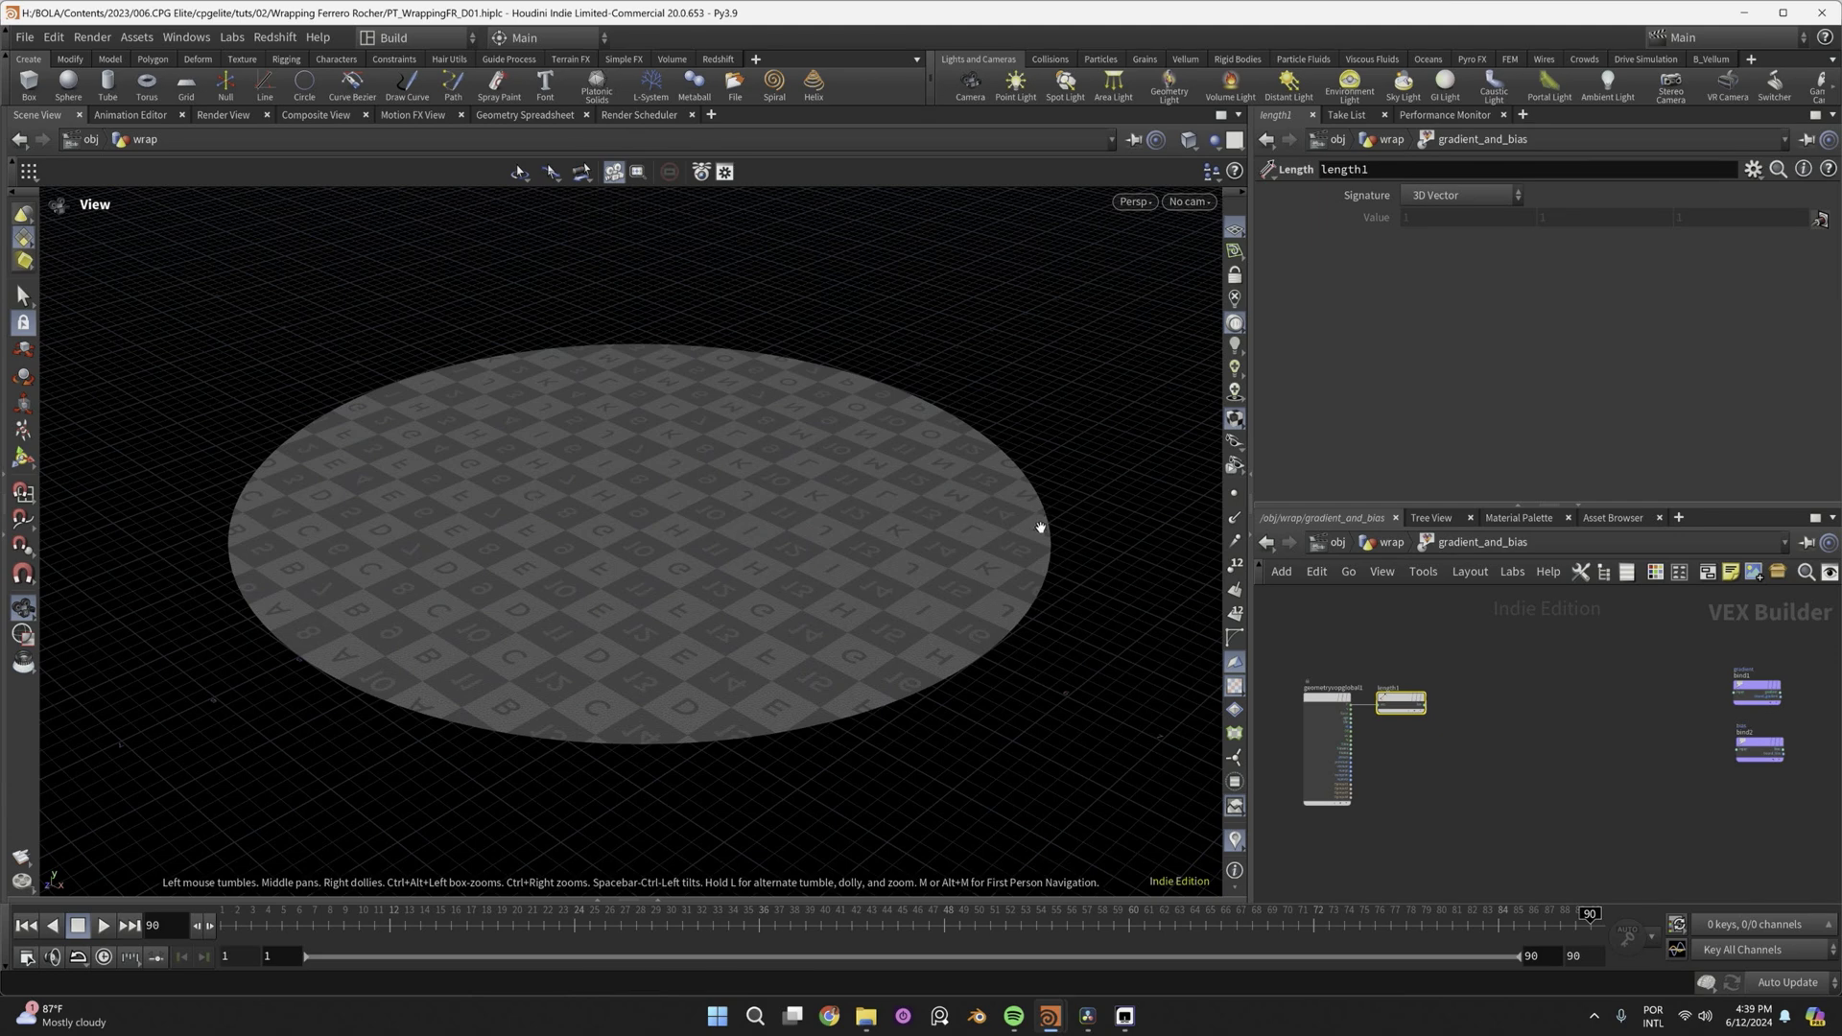
Create a Fit Range node wired from length1's output.
{"action": "left_click", "coordinate": [1424, 710]}
{"action": "mouse_move", "coordinate": [1487, 701]}
{"action": "left_click", "coordinate": [1391, 710]}
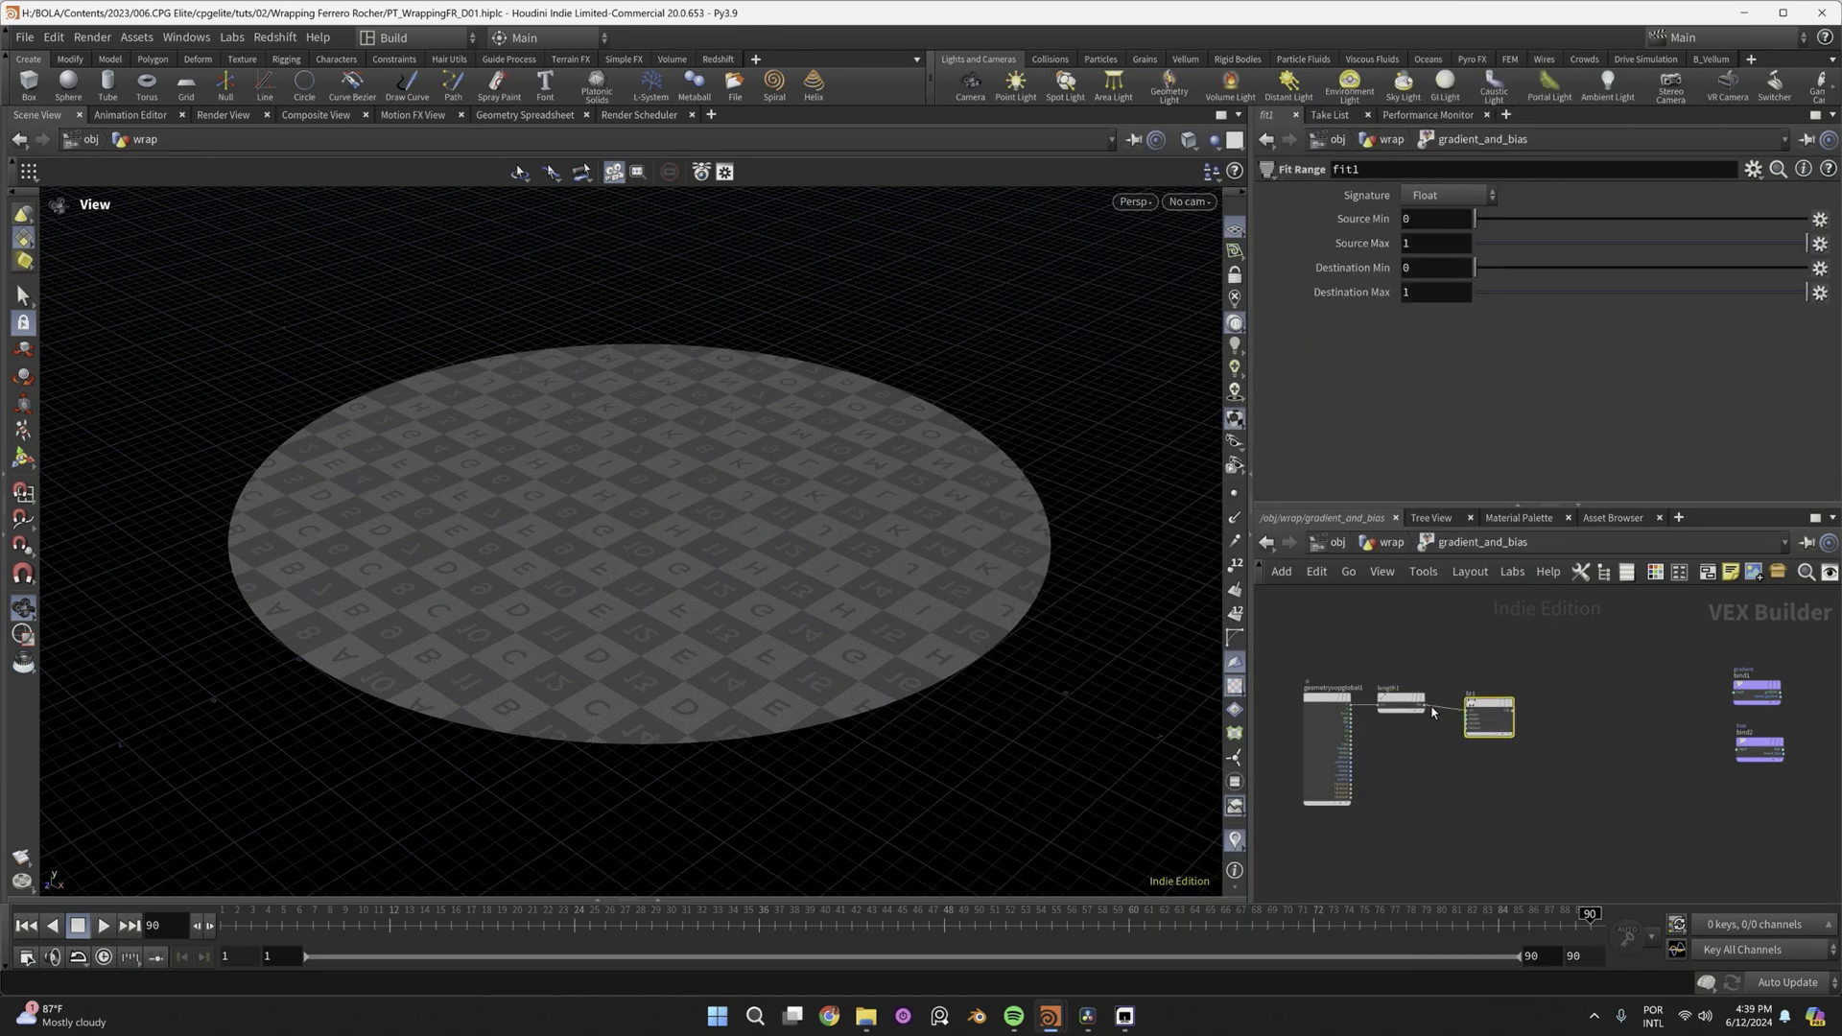
{"action": "left_click_drag", "start_coordinate": [1493, 708], "coordinate": [1495, 702]}
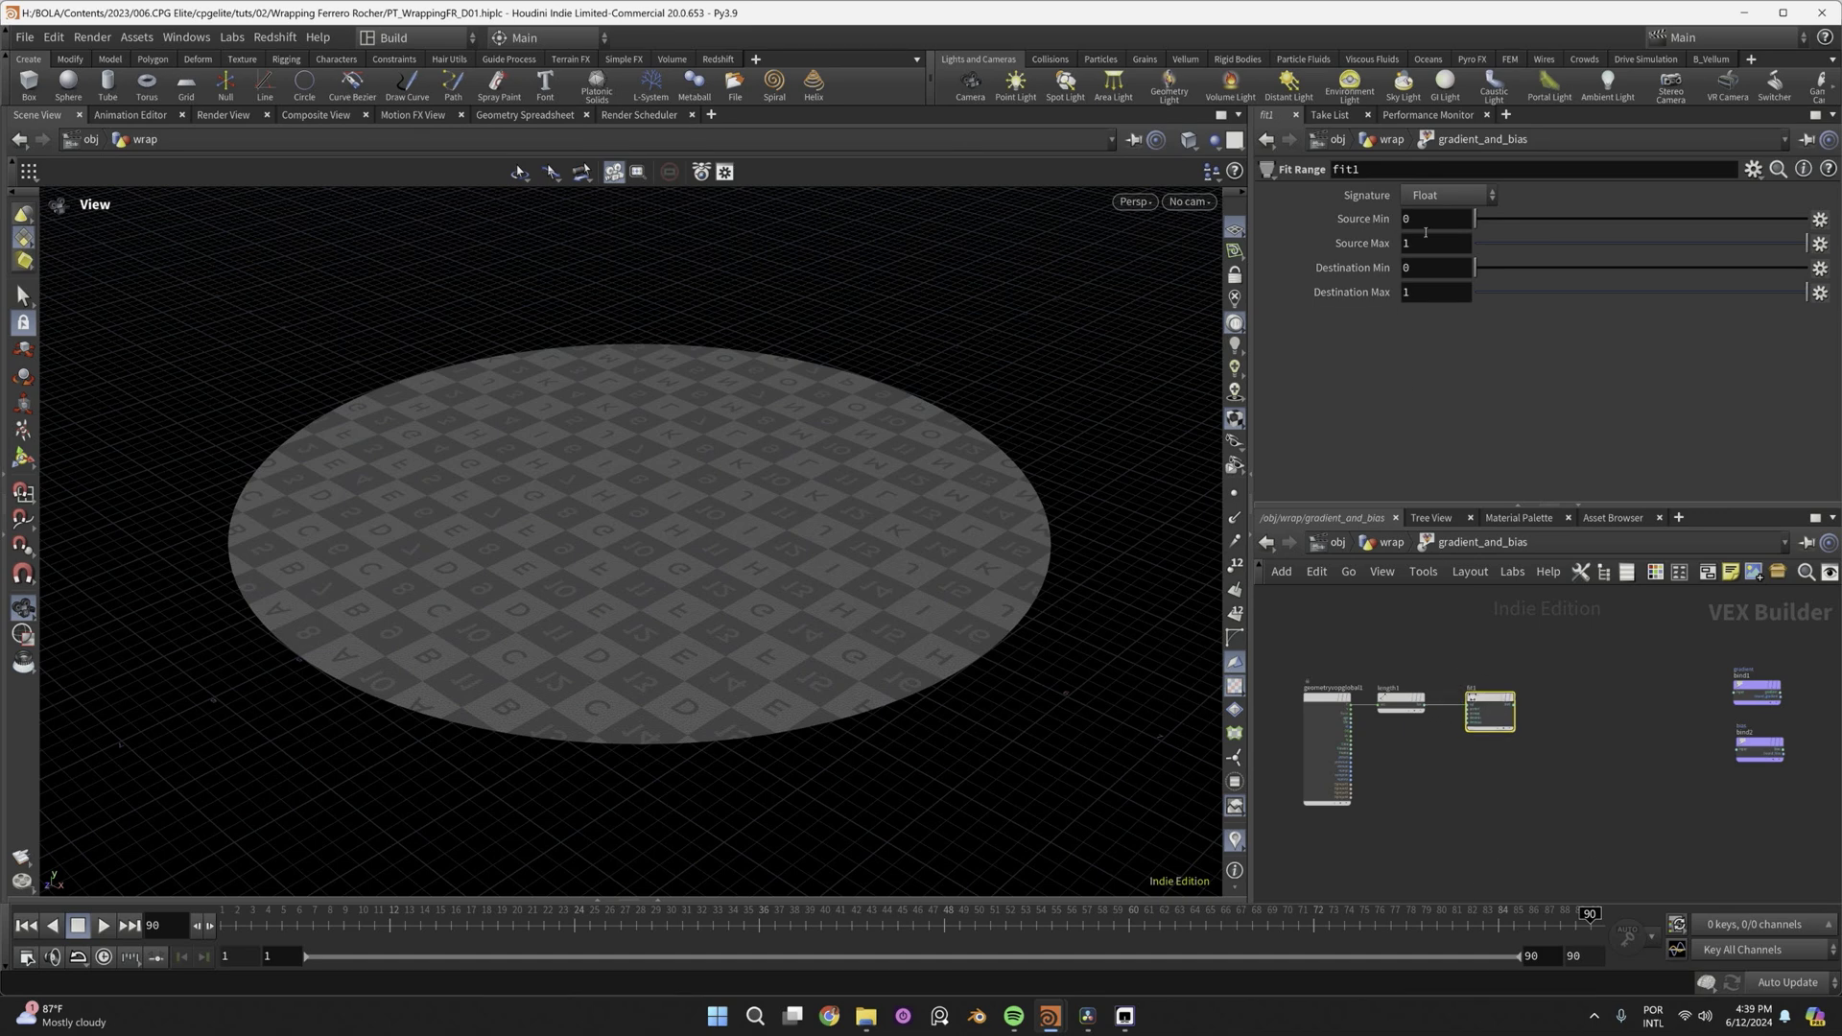
Set fit1 source max 5, destination 1 to 0, and display the gradient visualizer.
{"action": "type", "text": "1"}
{"action": "key", "text": "Return"}
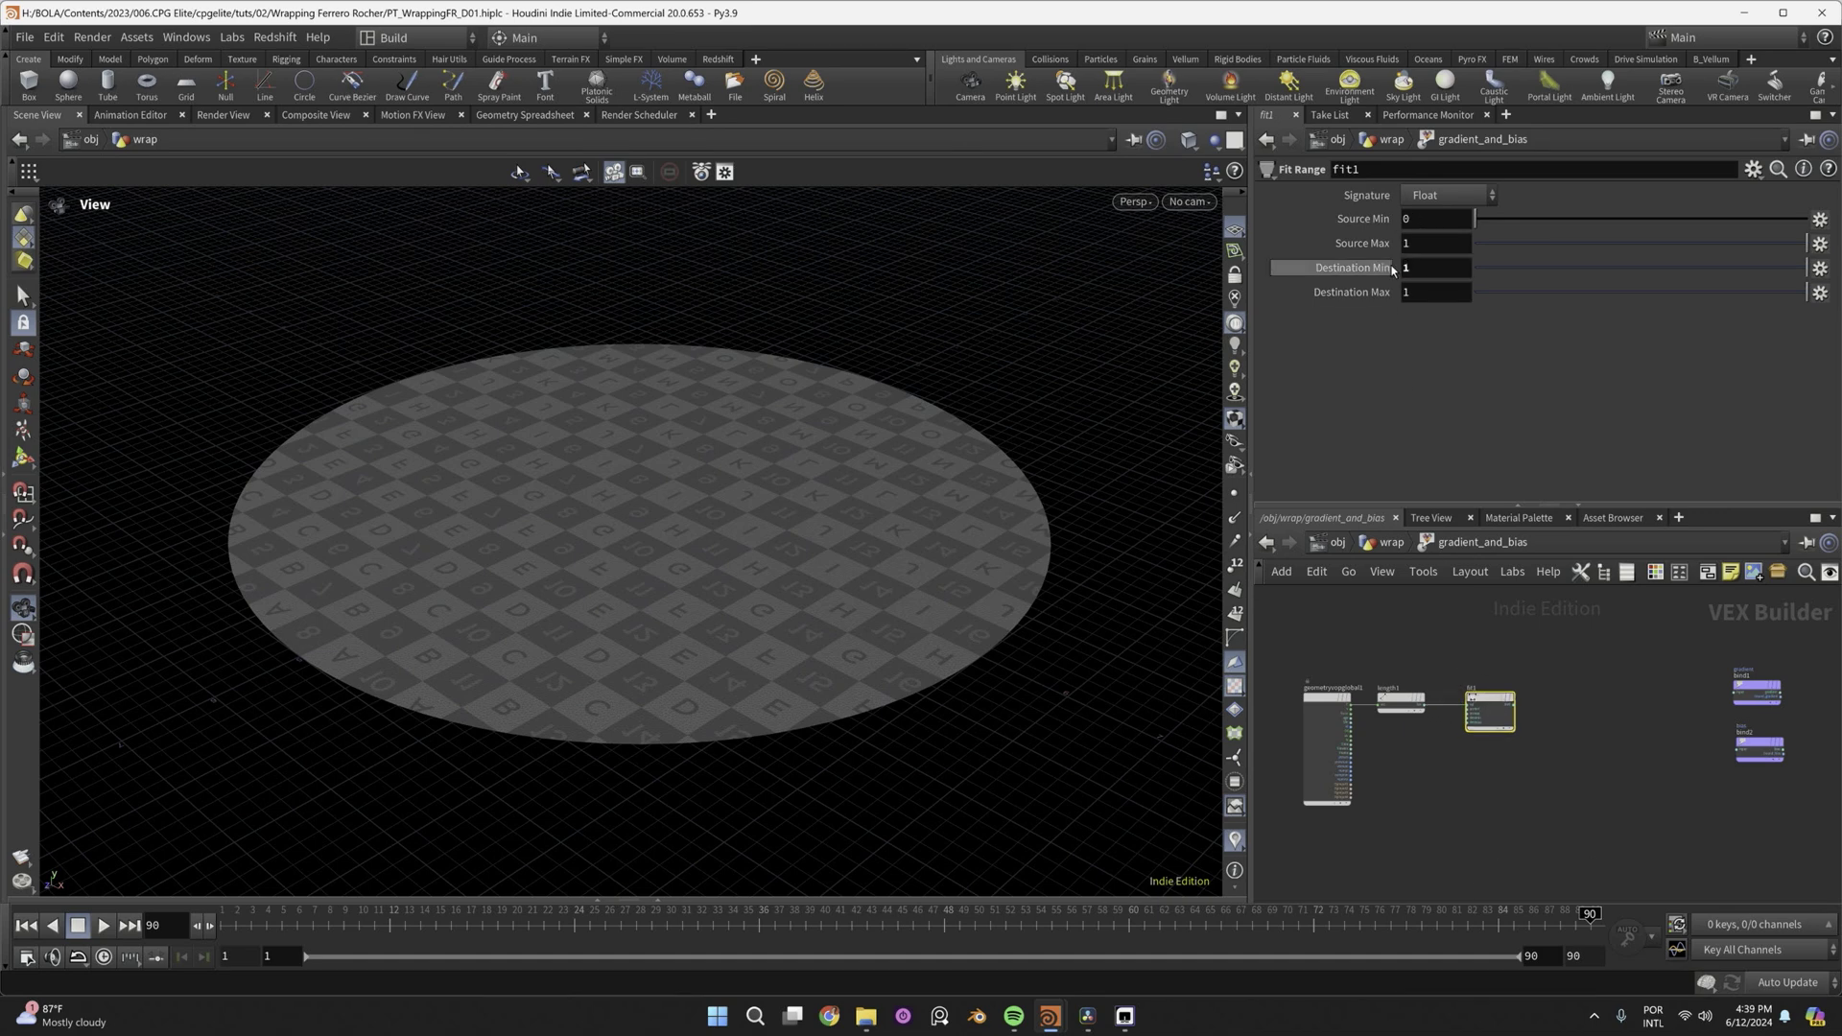
{"action": "double_click", "coordinate": [1410, 243]}
{"action": "type", "text": "5"}
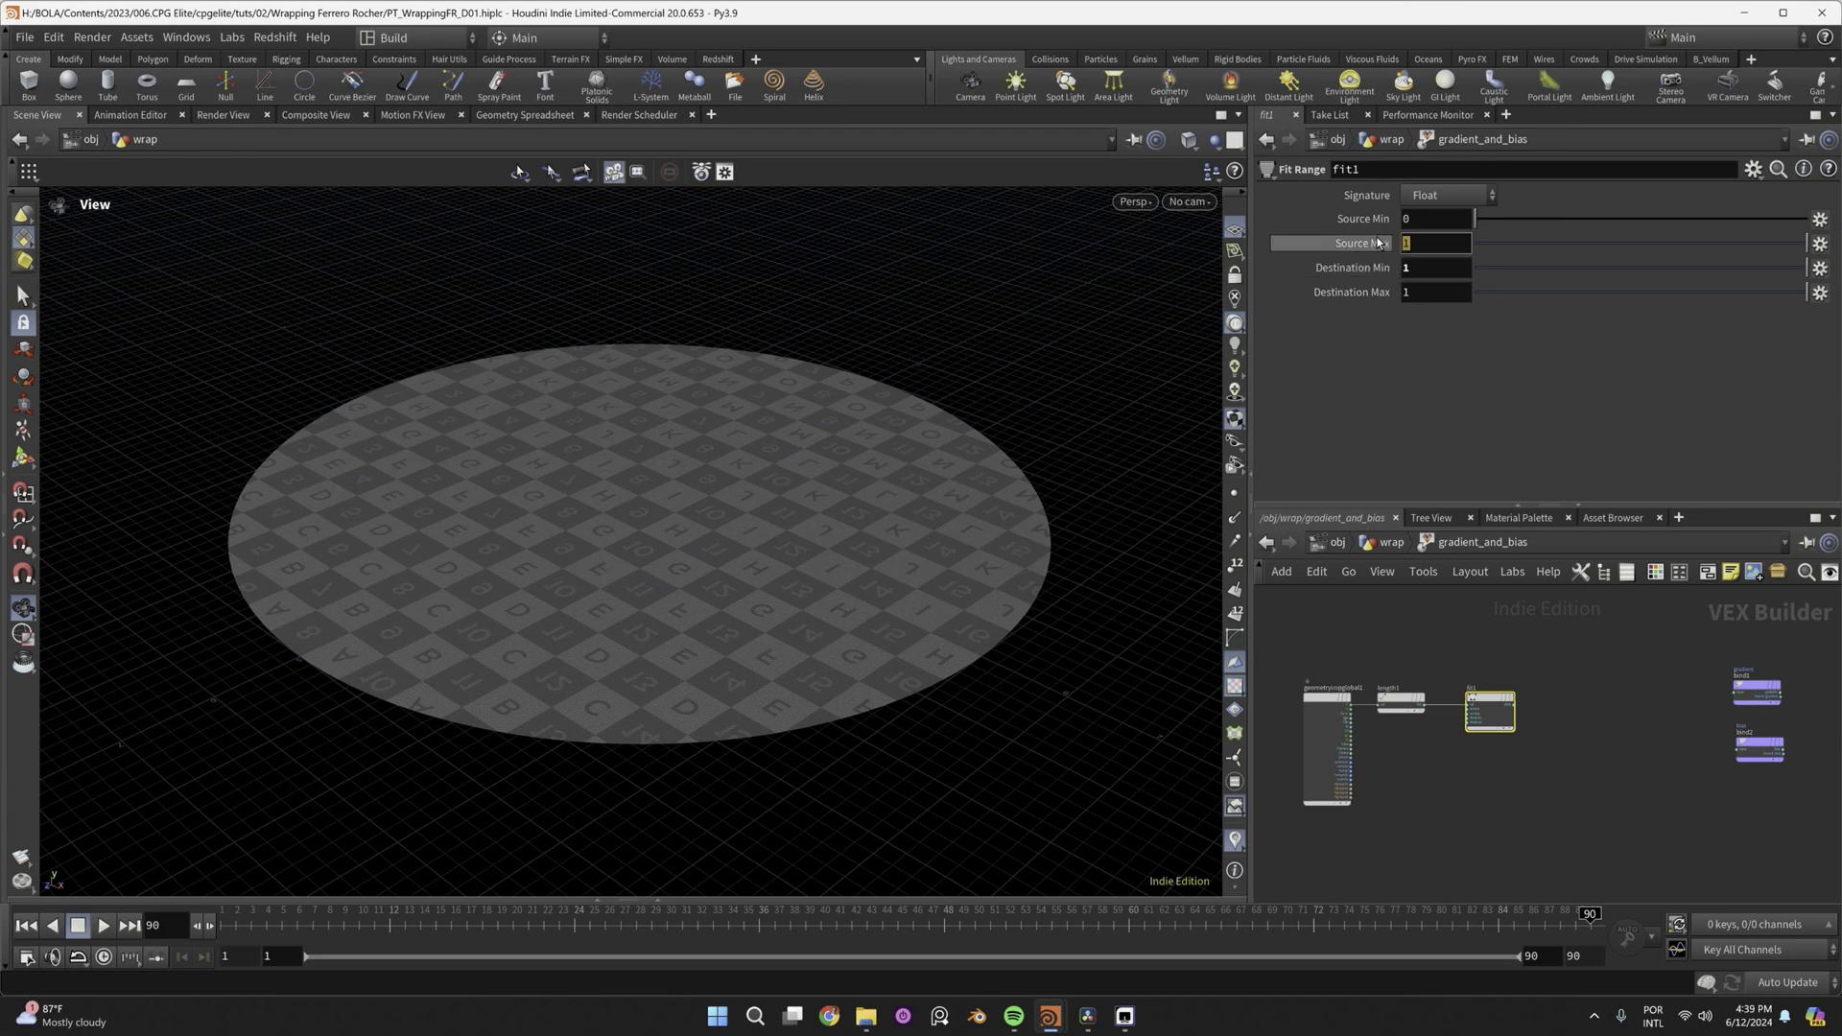
{"action": "key", "text": "Return"}
{"action": "type", "text": "0"}
{"action": "key", "text": "Return"}
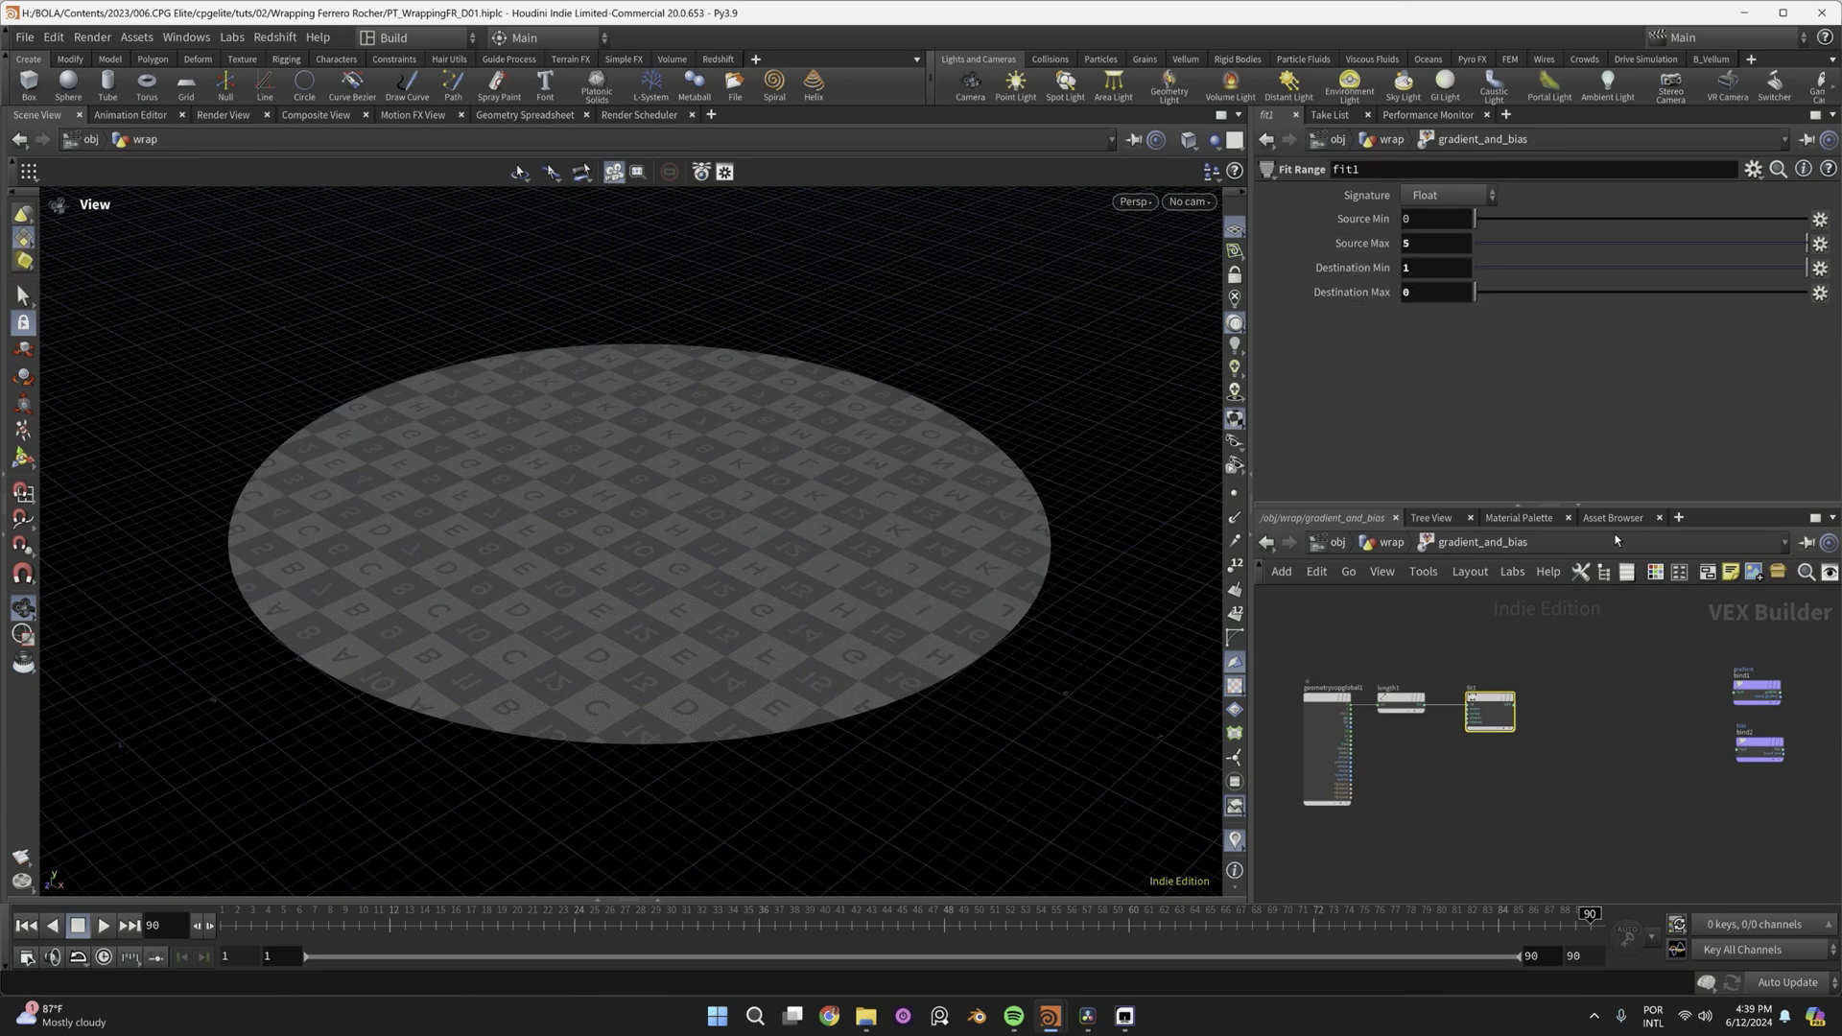
{"action": "left_click", "coordinate": [1235, 839]}
{"action": "left_click", "coordinate": [1241, 603]}
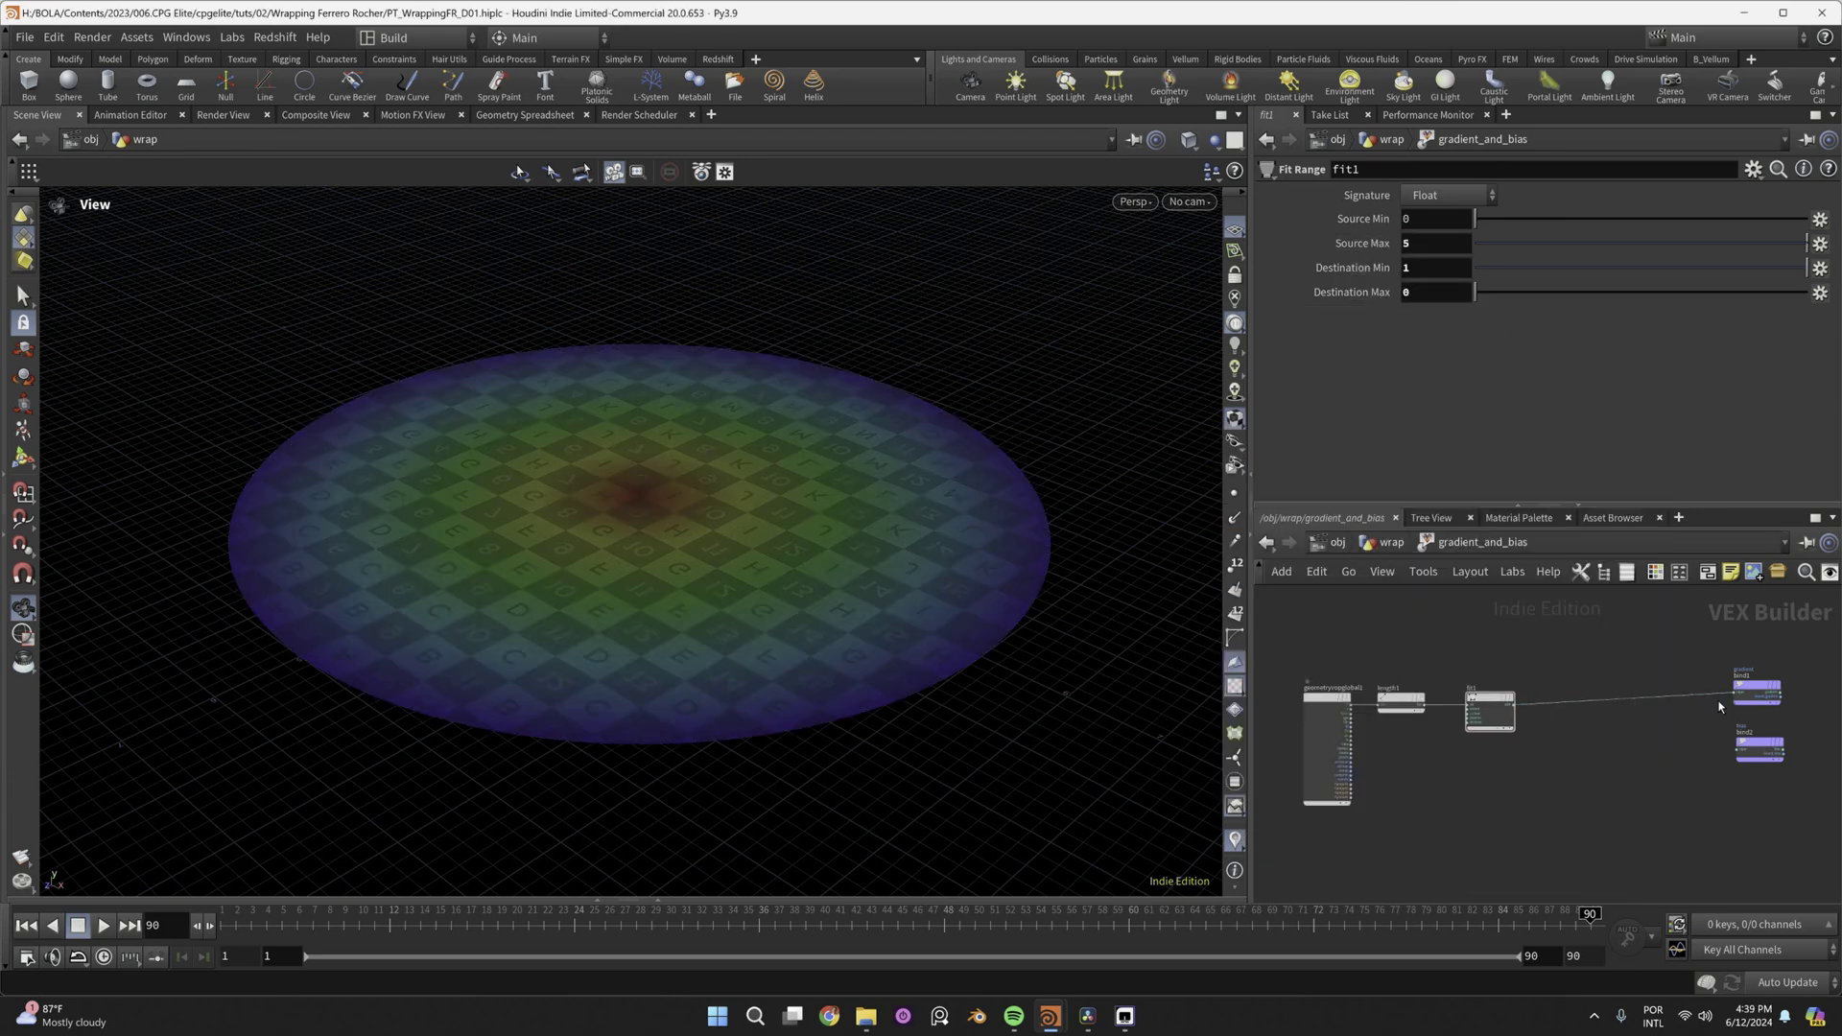
Add a Random node to the VOP network near the bias Bind.
{"action": "left_click", "coordinate": [1758, 749]}
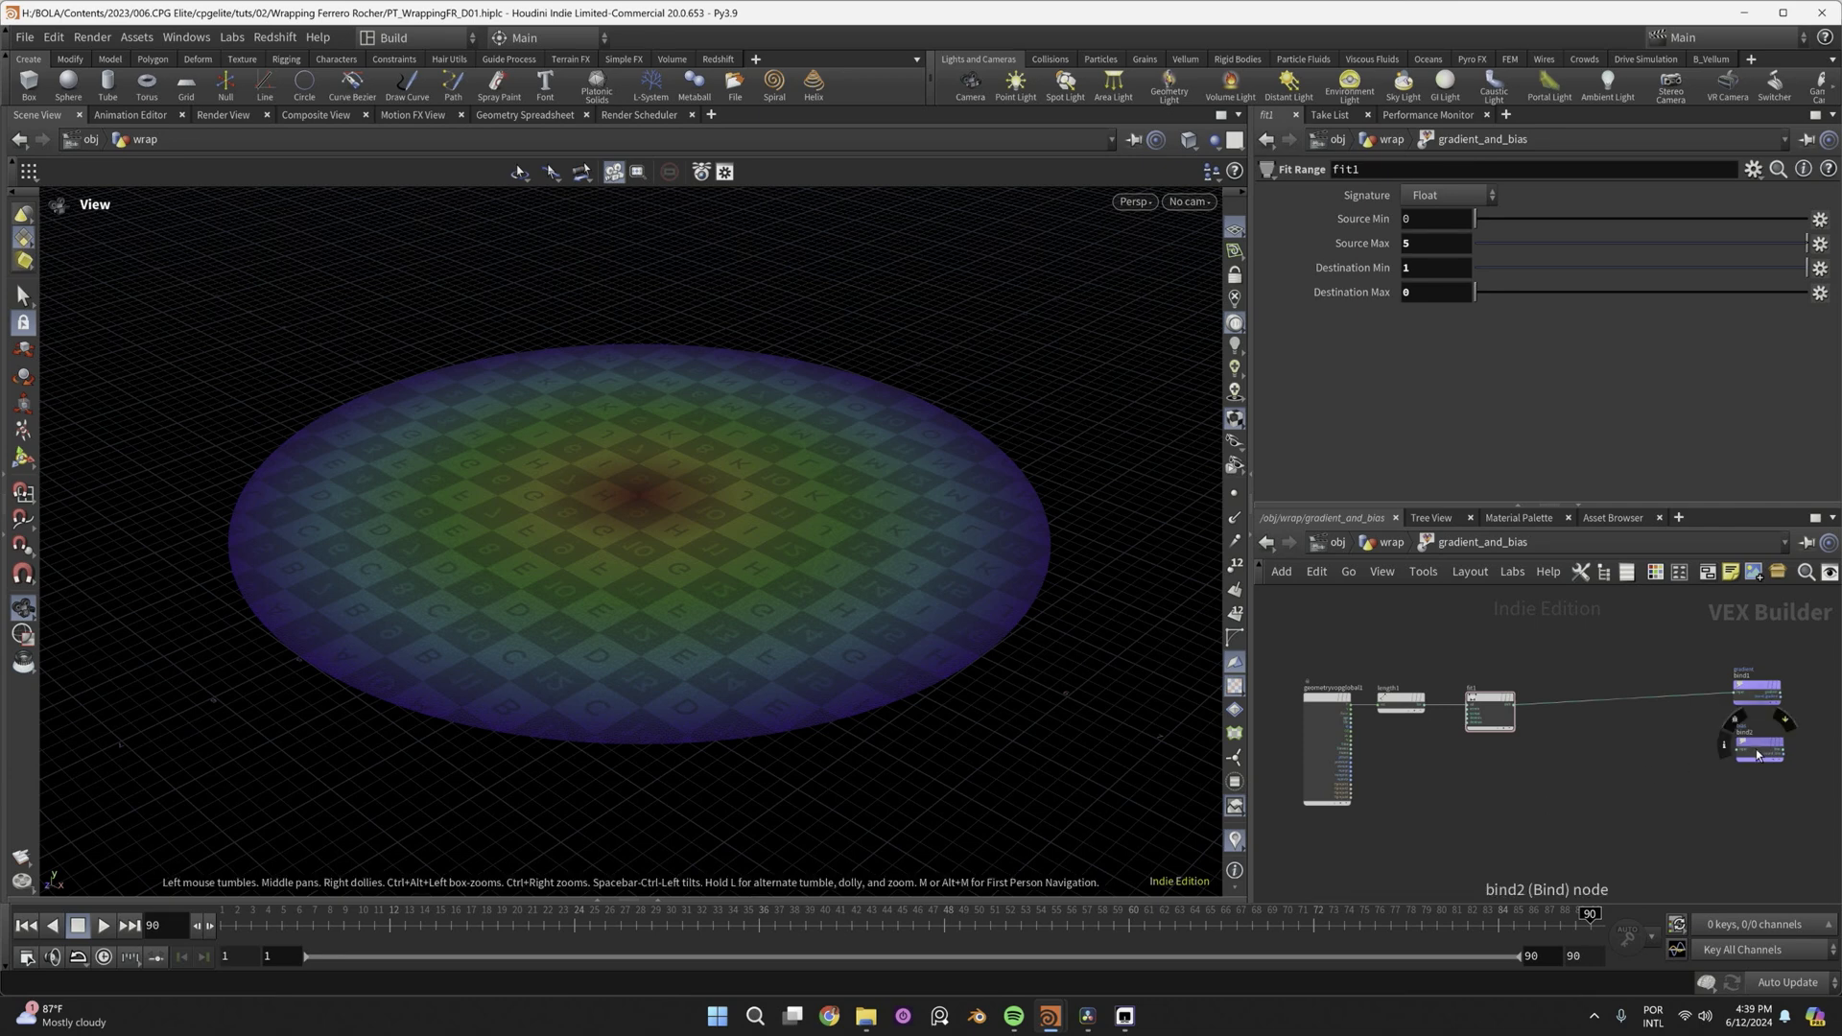
{"action": "key", "text": "Tab"}
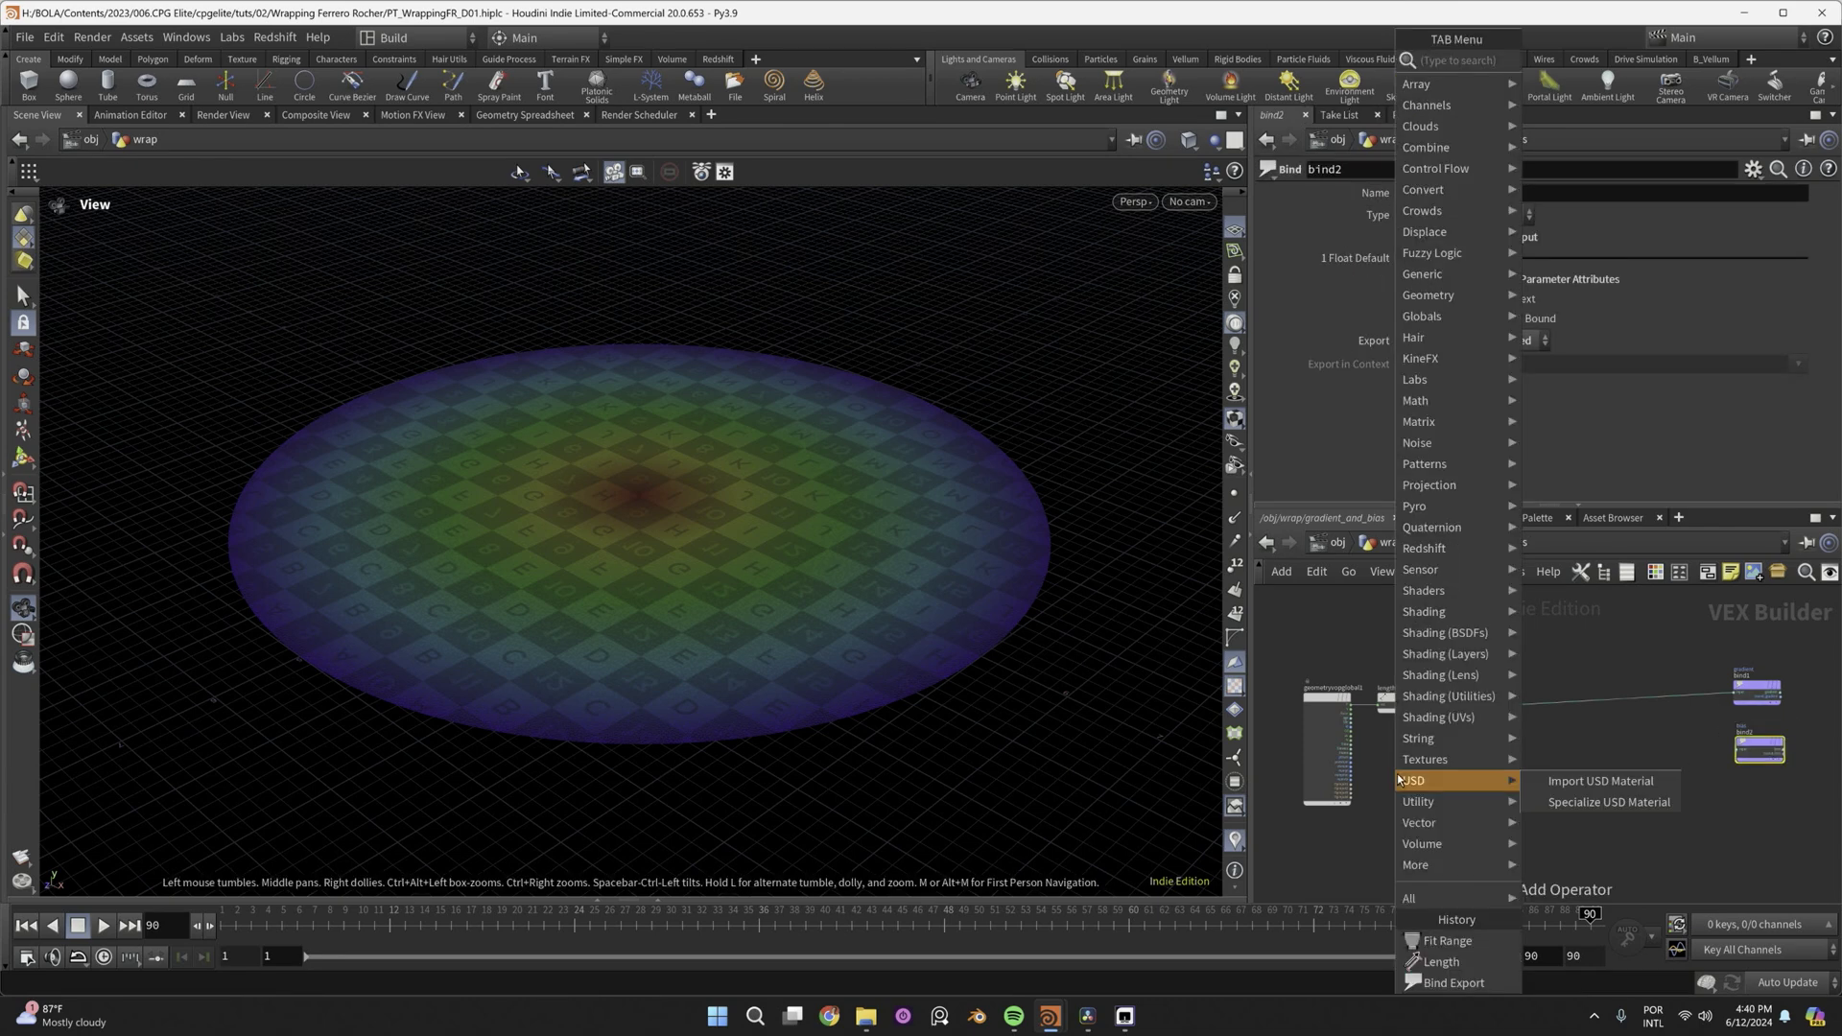
{"action": "type", "text": "random"}
{"action": "key", "text": "Return"}
{"action": "left_click", "coordinate": [1397, 774]}
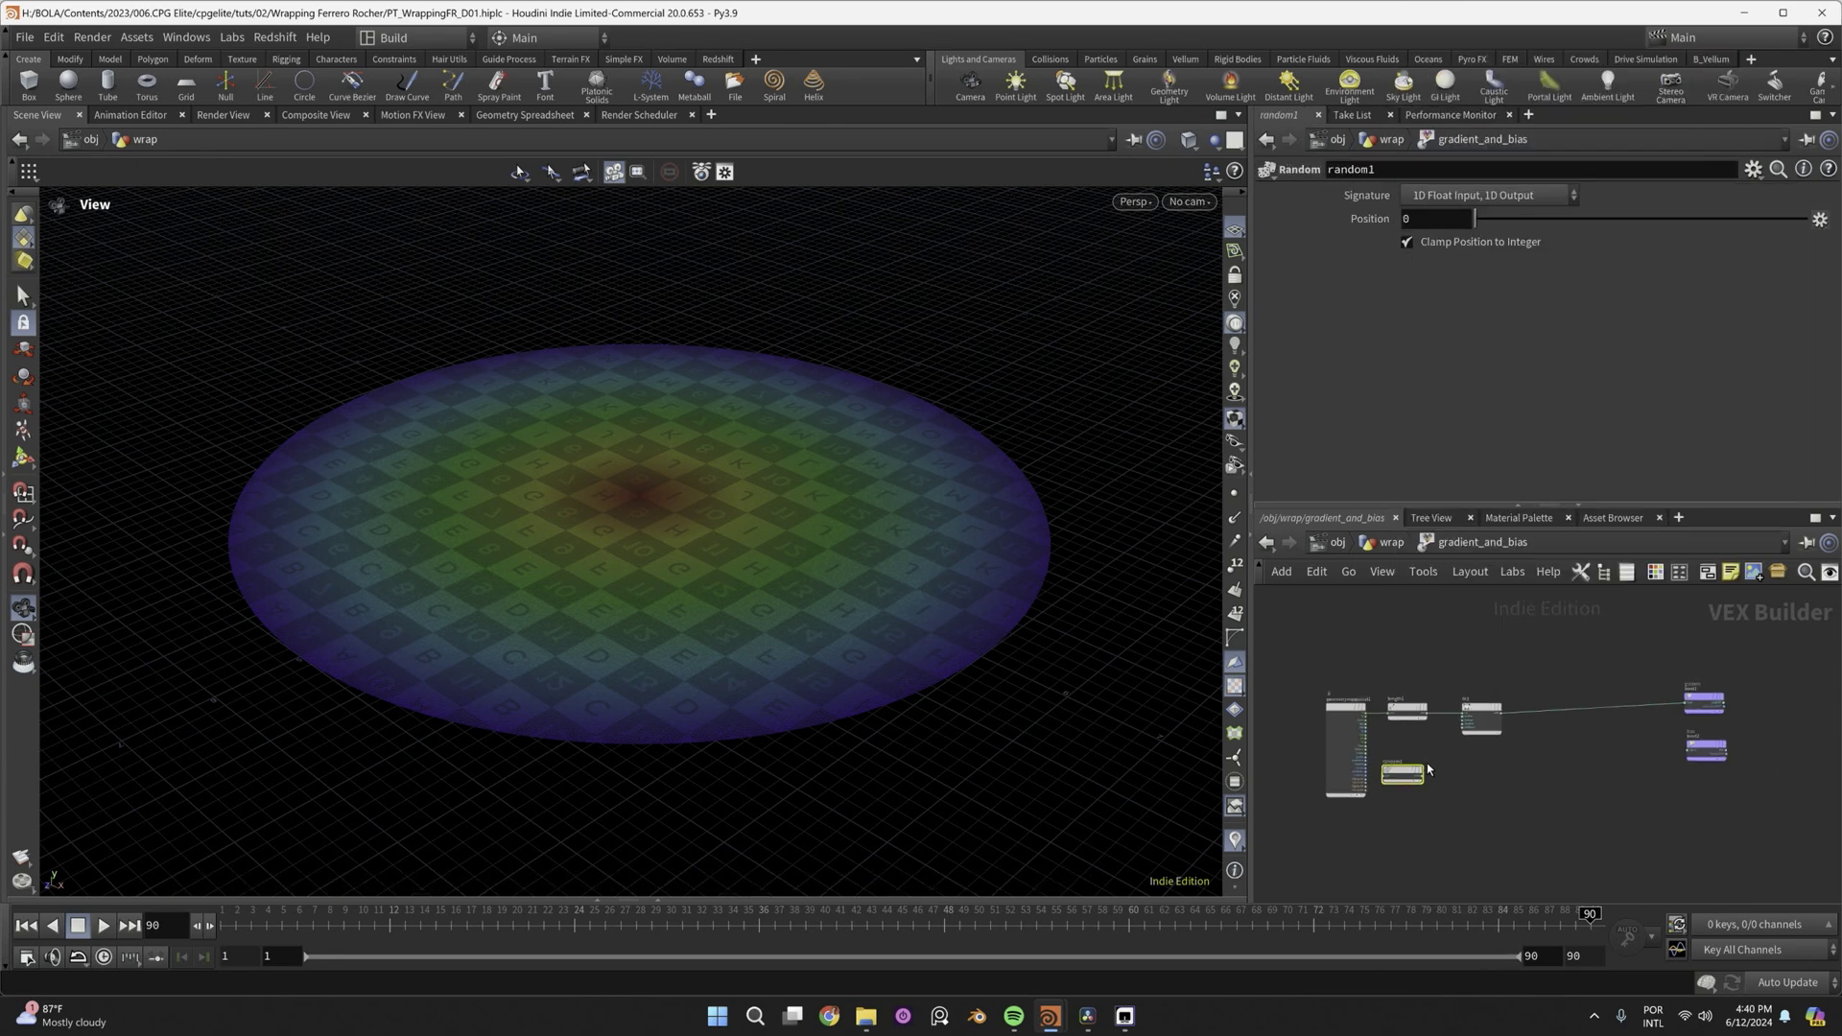
{"action": "scroll", "coordinate": [1410, 765], "scroll_direction": "up", "scroll_amount": 2}
{"action": "left_click_drag", "start_coordinate": [1393, 776], "coordinate": [1405, 769]}
Wire P into random1 and random1 into bias, with integer position clamping off.
{"action": "left_click_drag", "start_coordinate": [1339, 698], "coordinate": [1379, 767]}
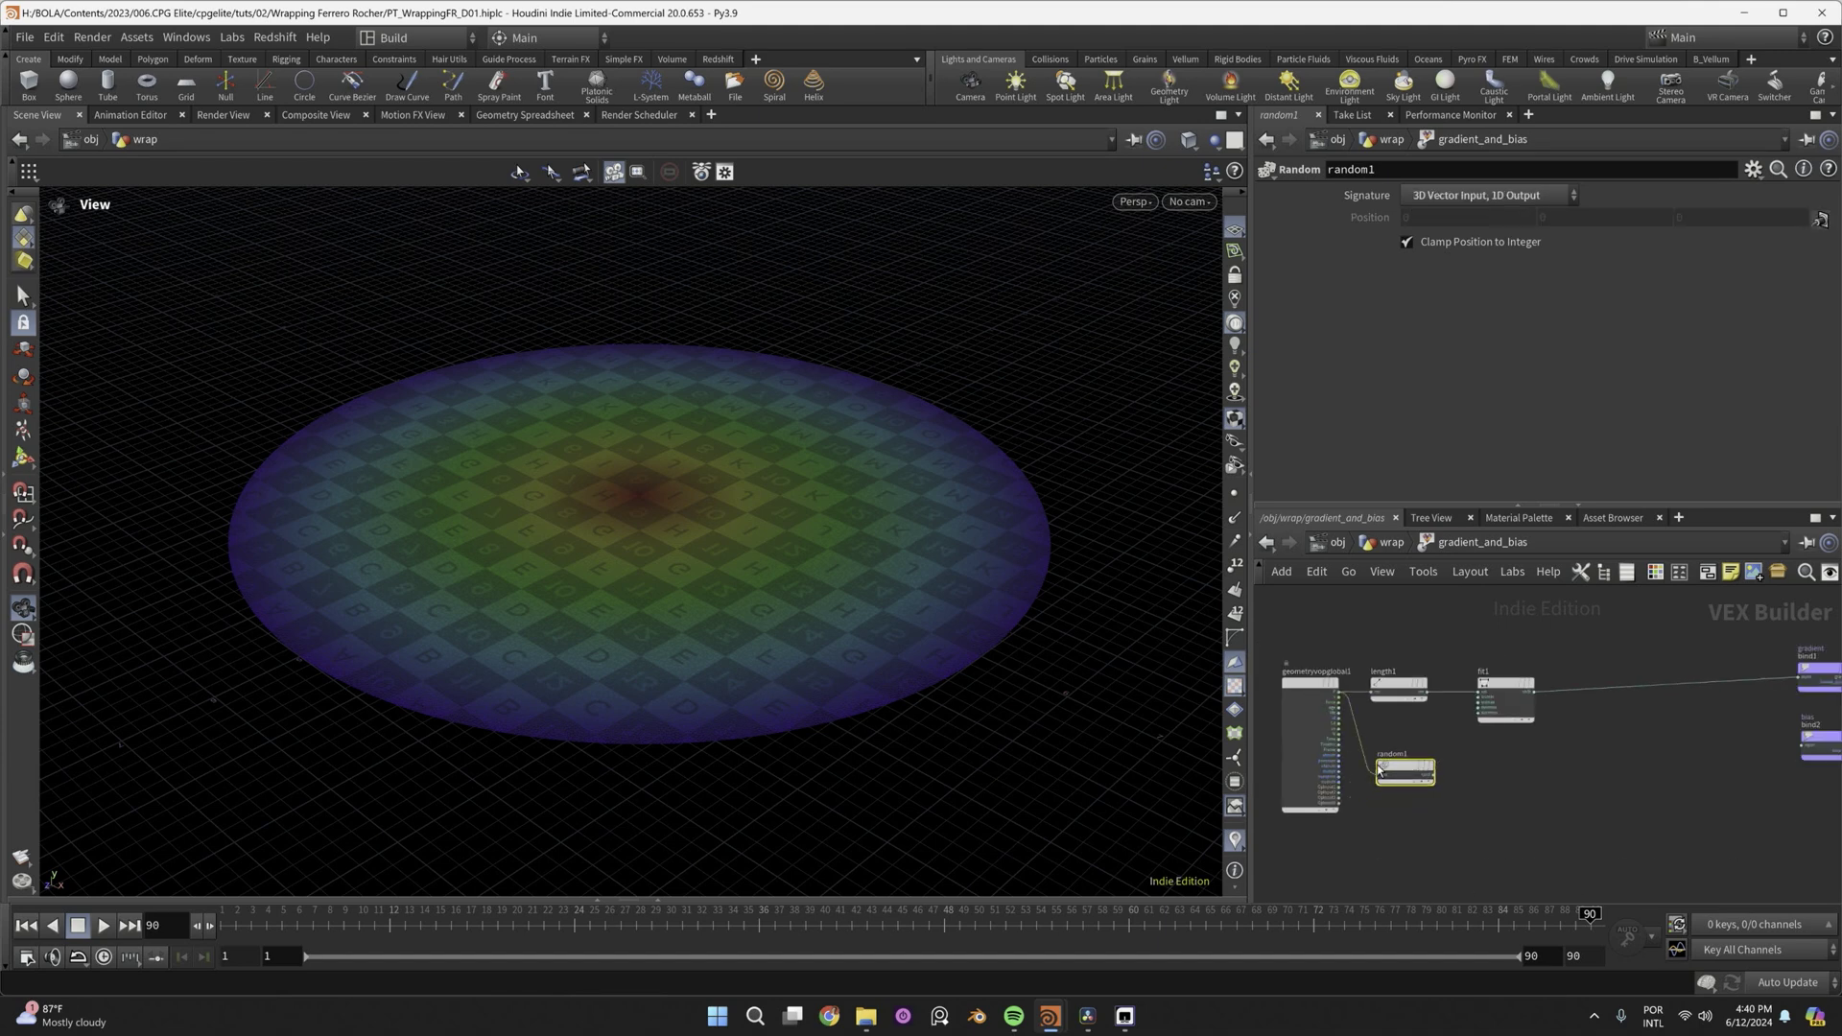
{"action": "left_click", "coordinate": [1434, 771]}
{"action": "left_click", "coordinate": [1793, 758]}
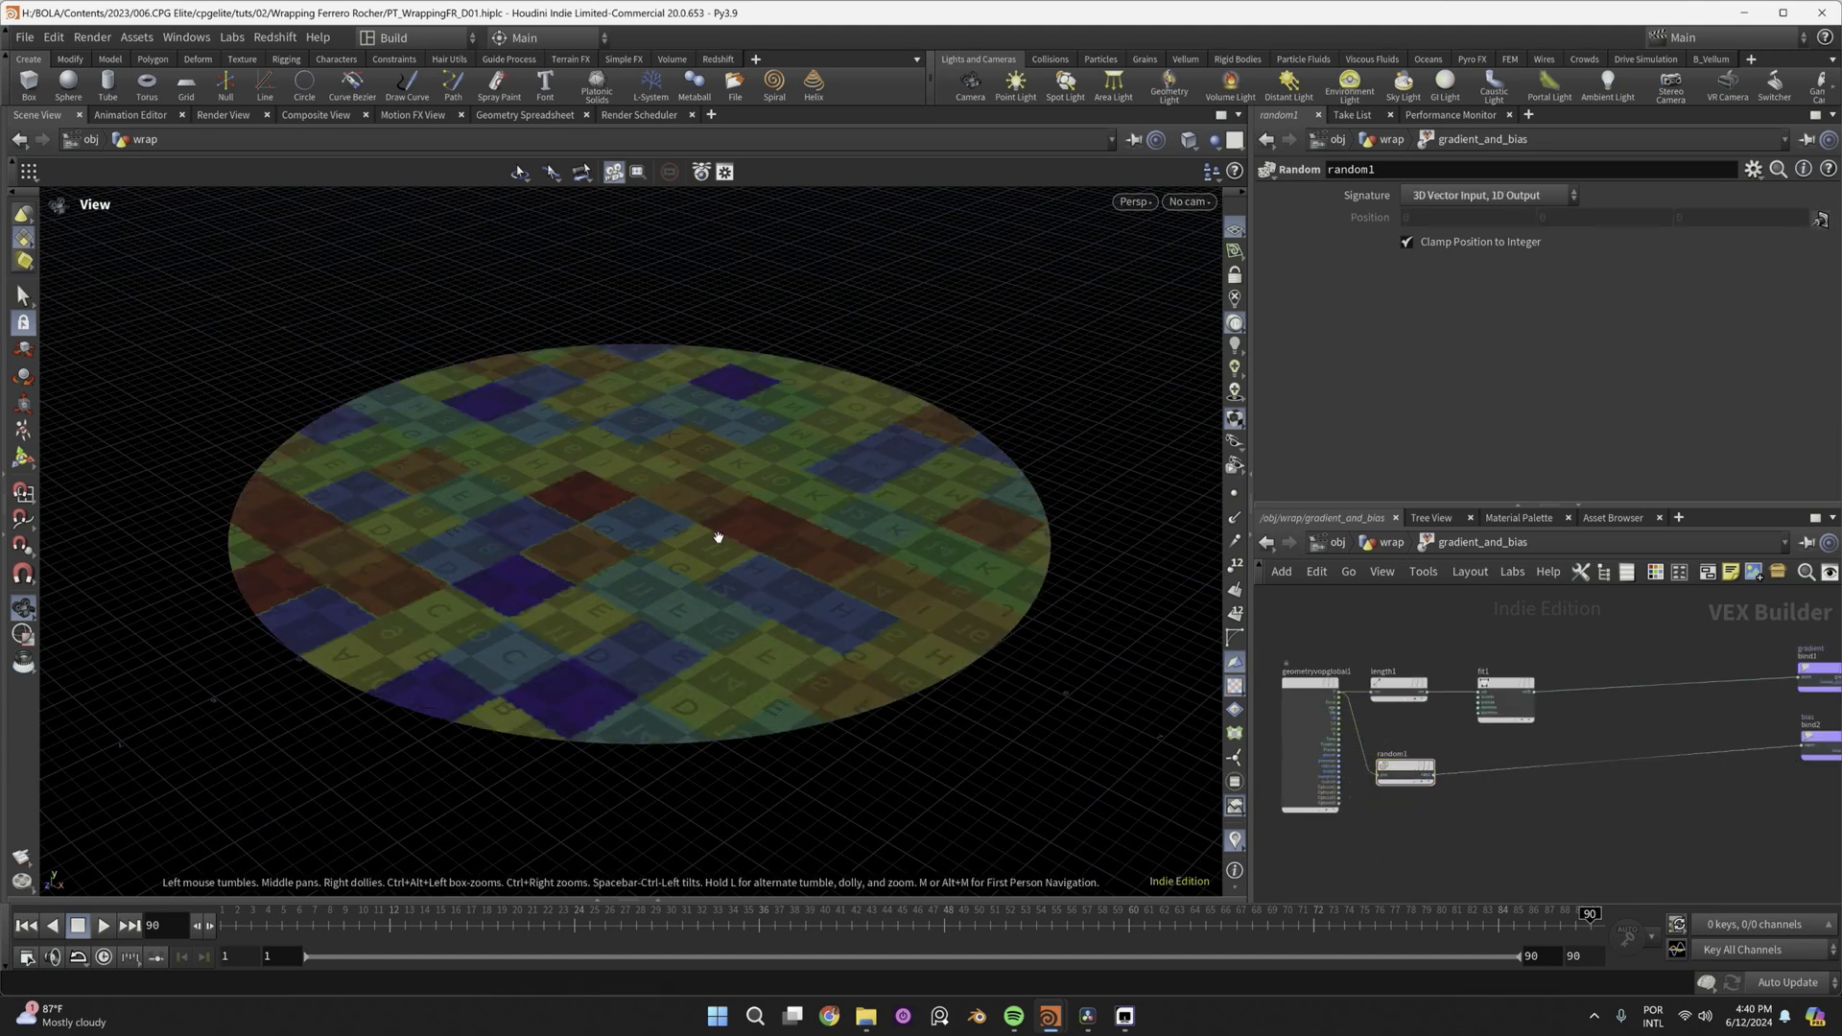
{"action": "mouse_move", "coordinate": [717, 537]}
{"action": "left_mouse_down"}
{"action": "mouse_move", "coordinate": [711, 606]}
{"action": "mouse_move", "coordinate": [712, 525]}
{"action": "left_mouse_up"}
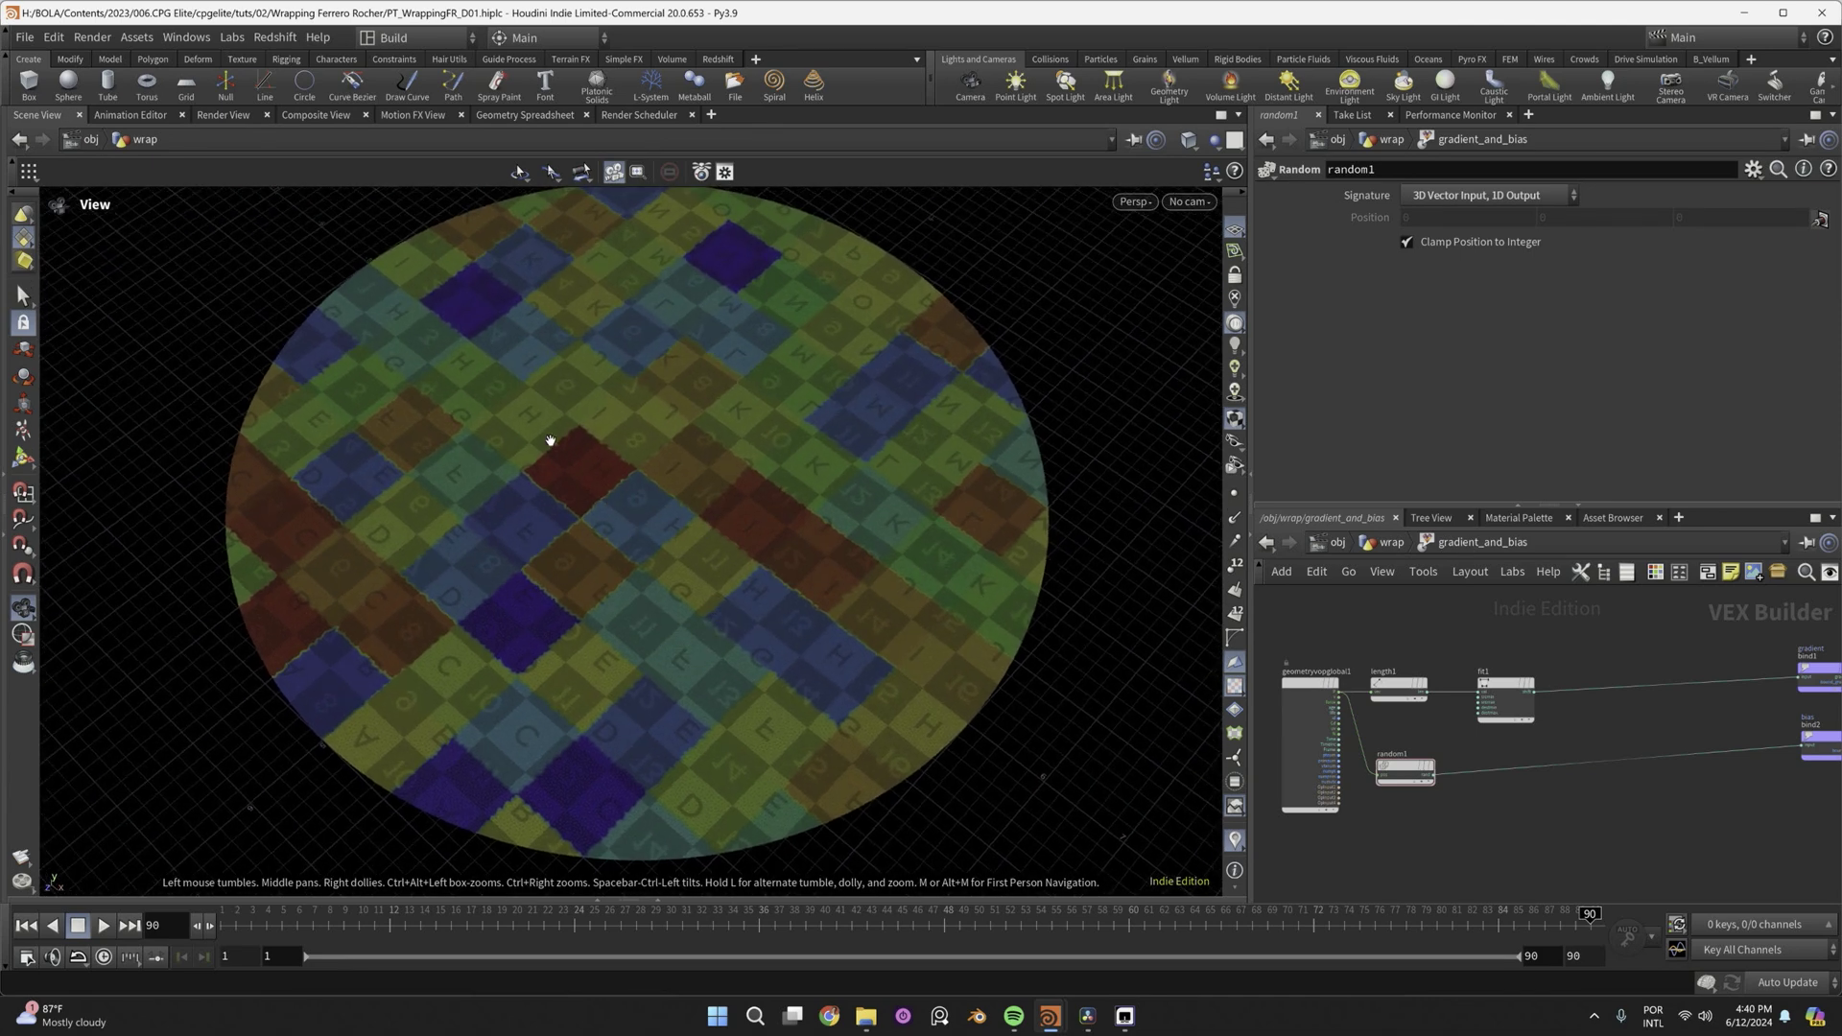
{"action": "left_click", "coordinate": [1404, 243]}
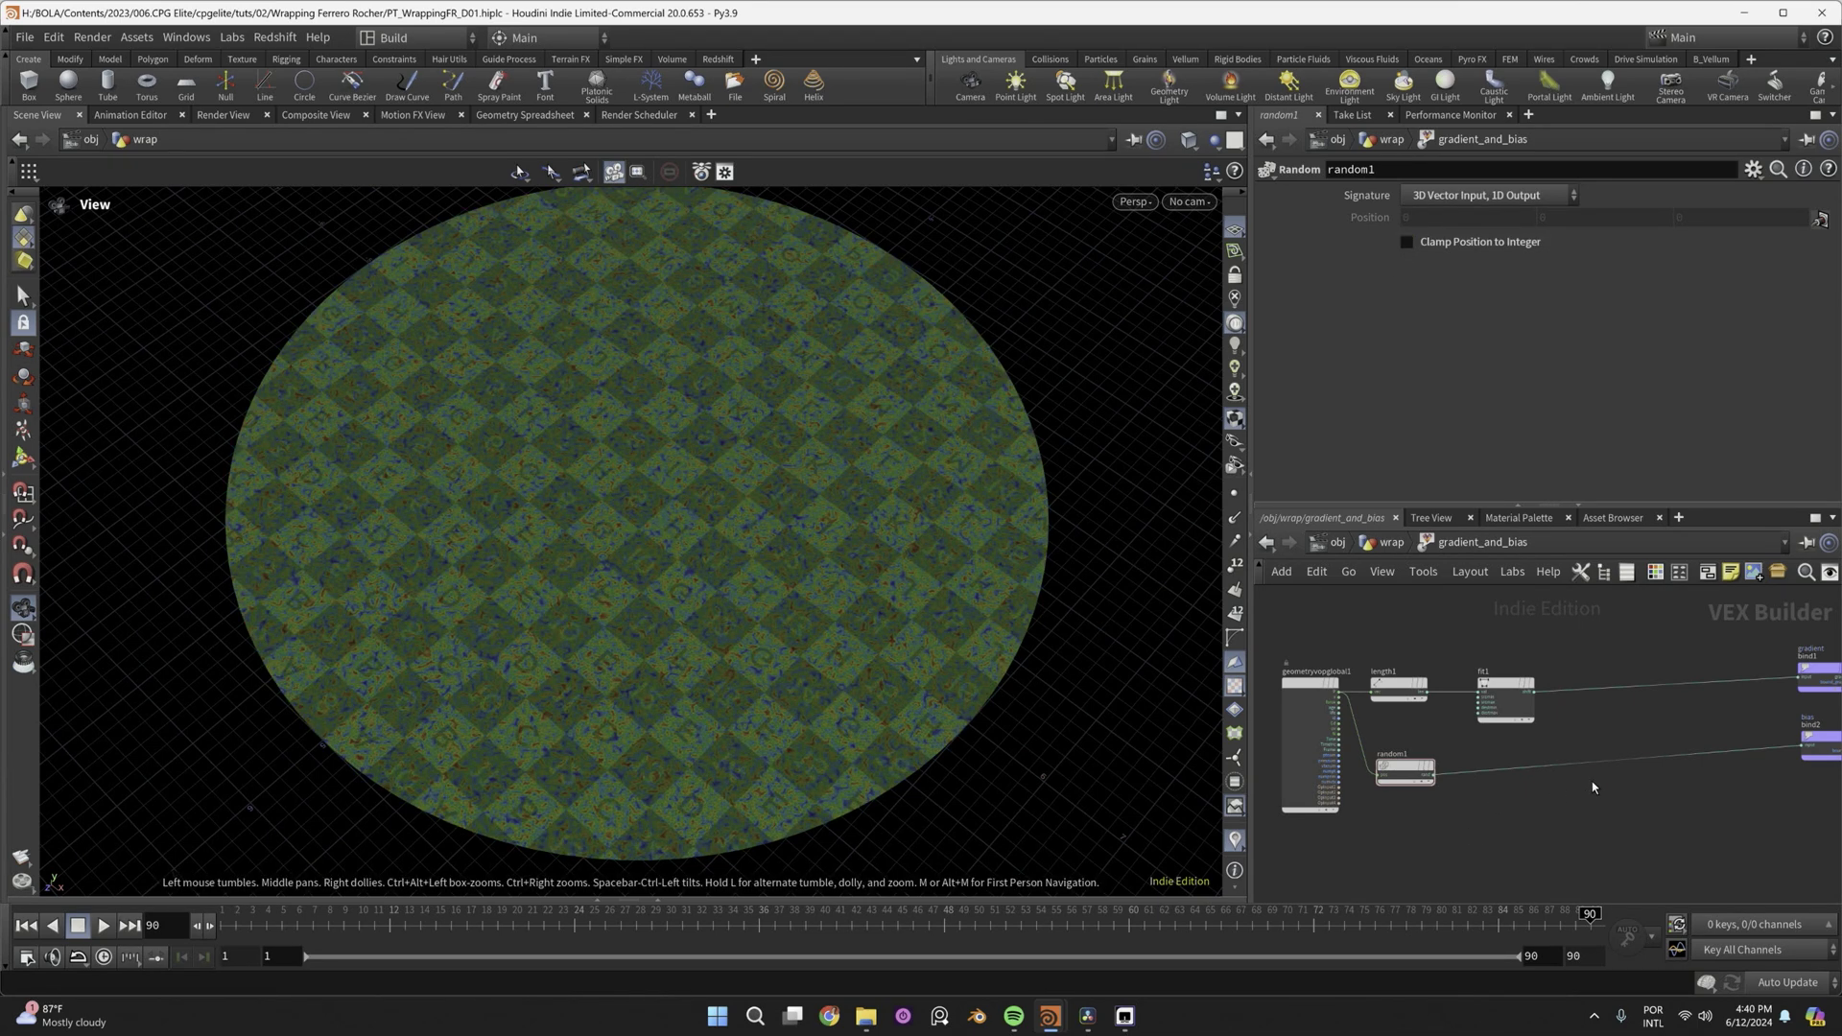
Insert a Multiply node between random1 and bias, fed by fit1 as second input.
{"action": "key", "text": "Tab"}
{"action": "mouse_move", "coordinate": [1643, 47]}
{"action": "left_click", "coordinate": [1507, 52]}
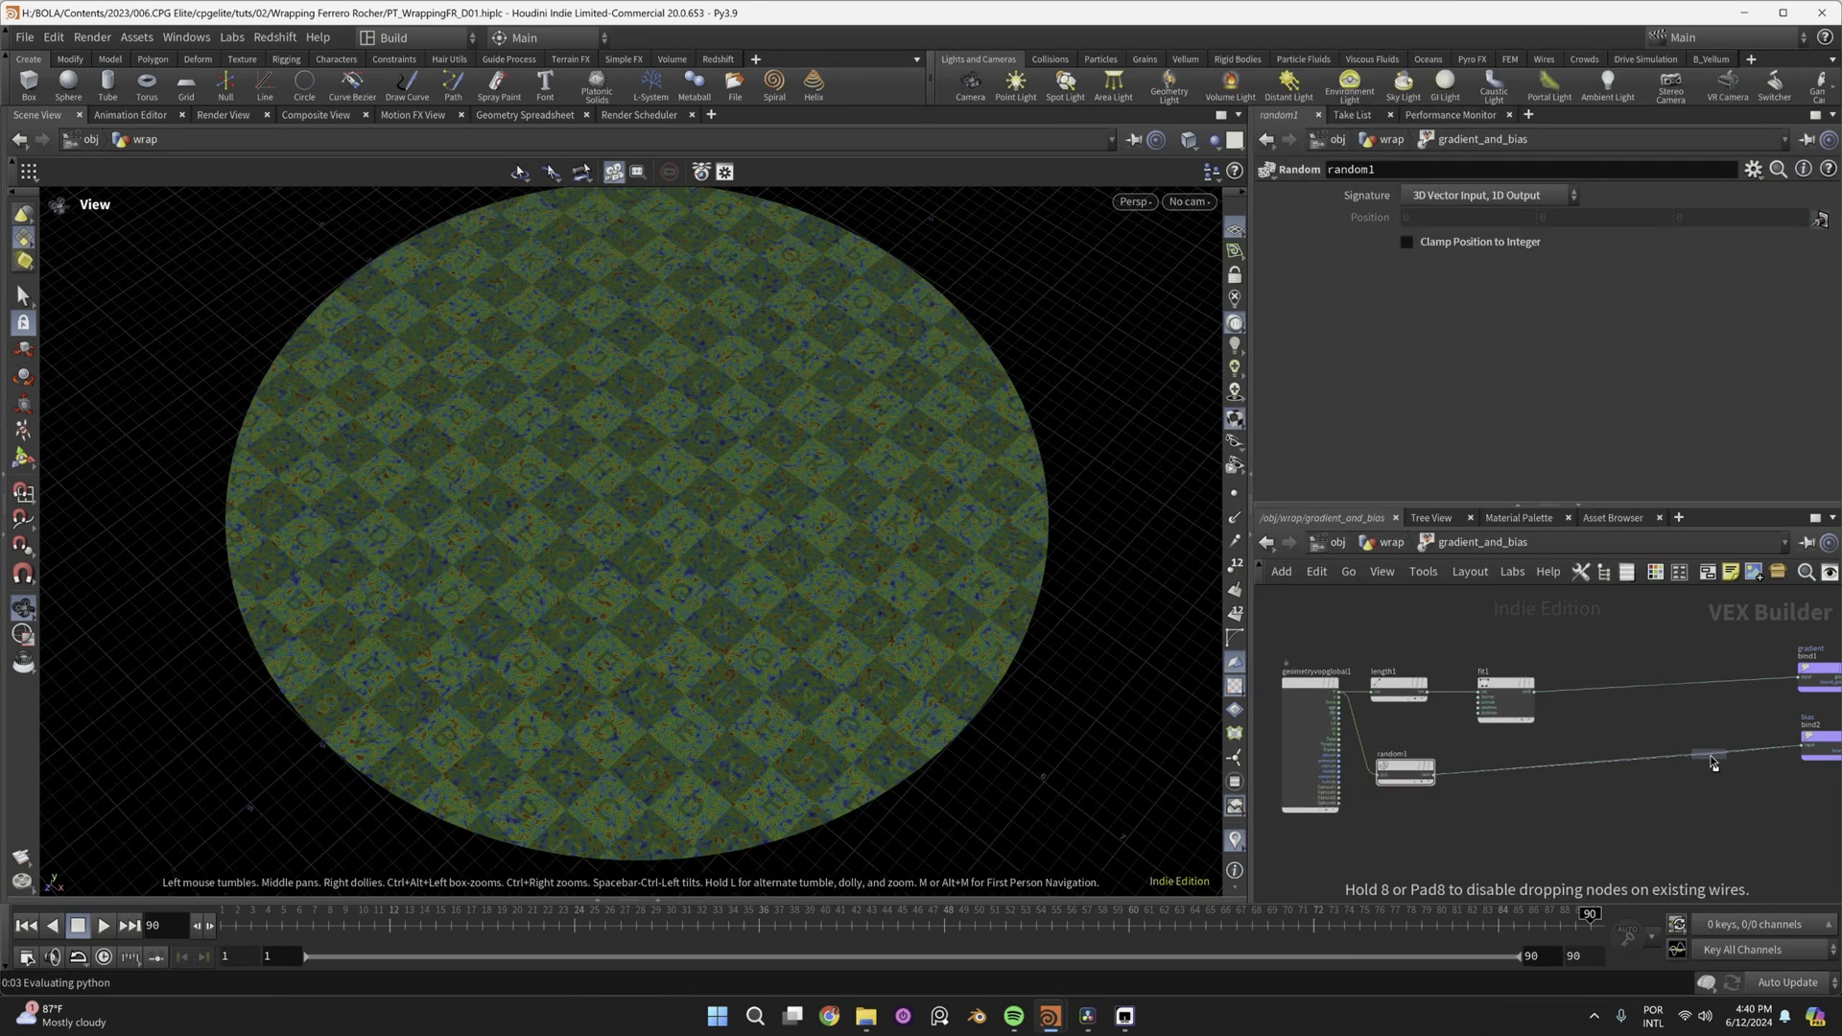
{"action": "left_click", "coordinate": [1714, 763]}
{"action": "left_click", "coordinate": [1537, 696]}
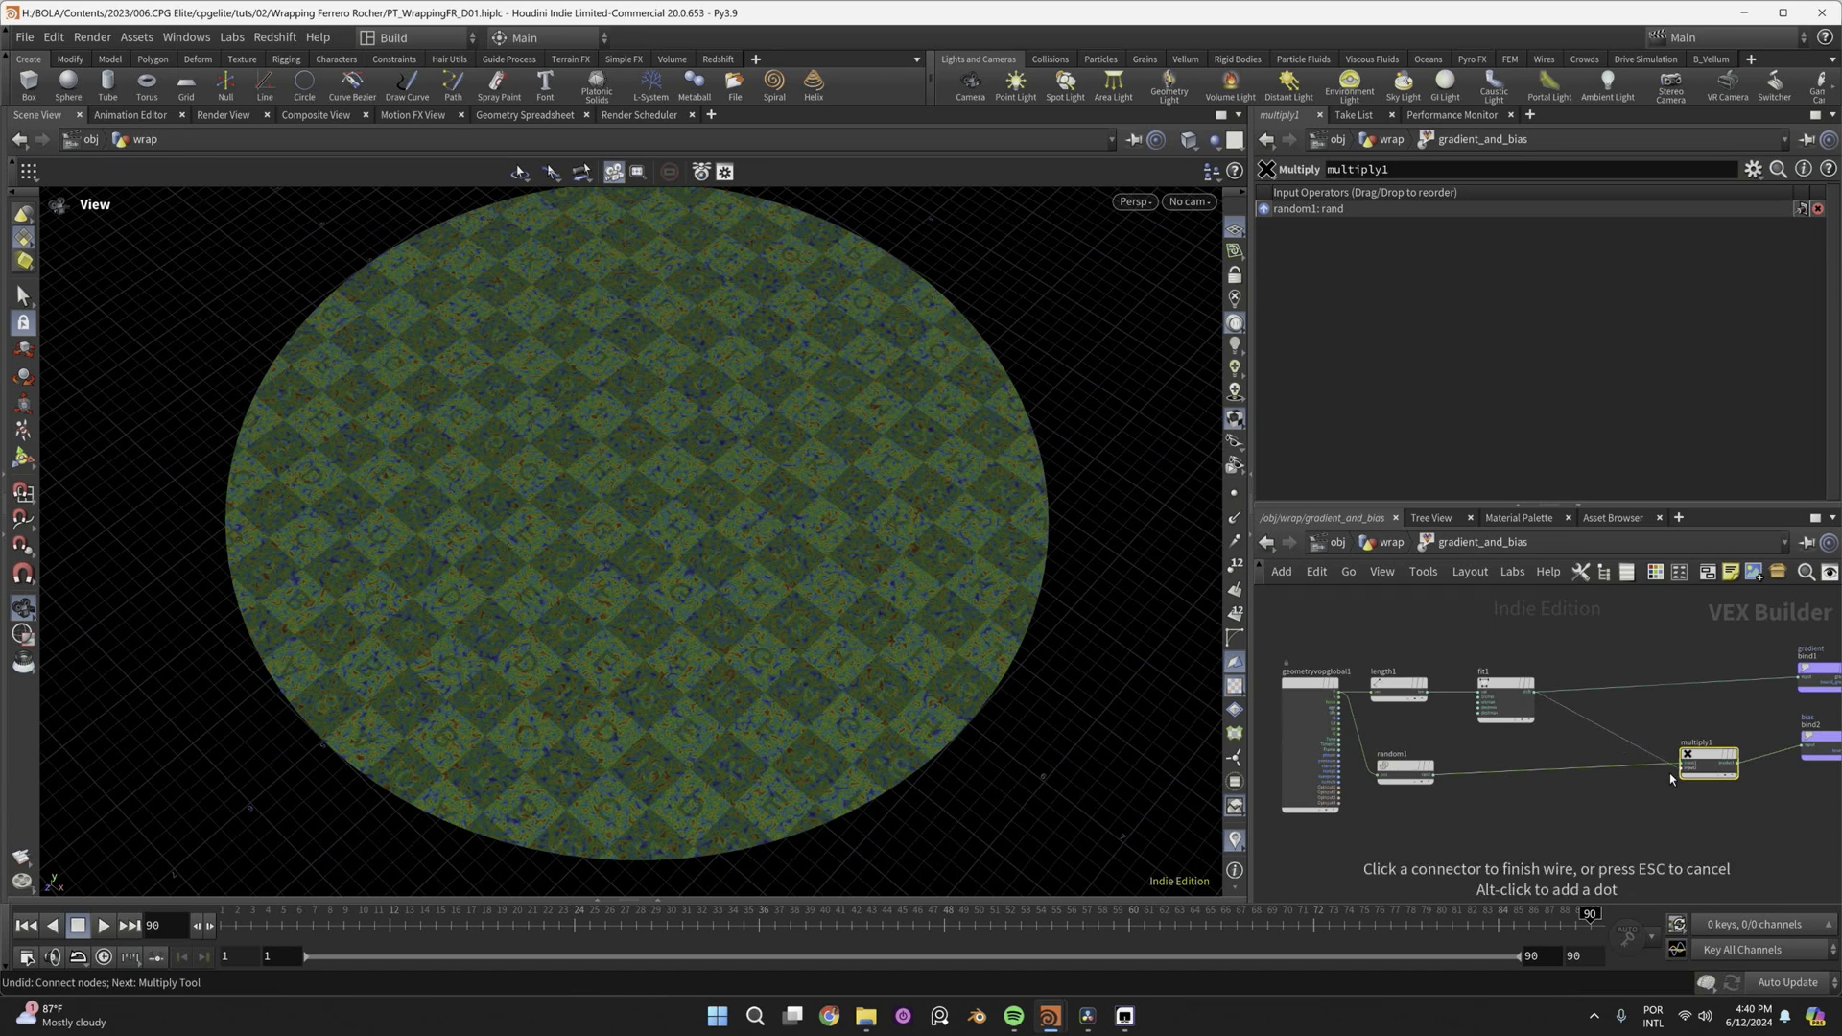
{"action": "left_click", "coordinate": [1677, 772]}
Route fit1 through a float spline Ramp Parameter reset to the linear preset.
{"action": "key", "text": "Tab"}
{"action": "type", "text": "ramp"}
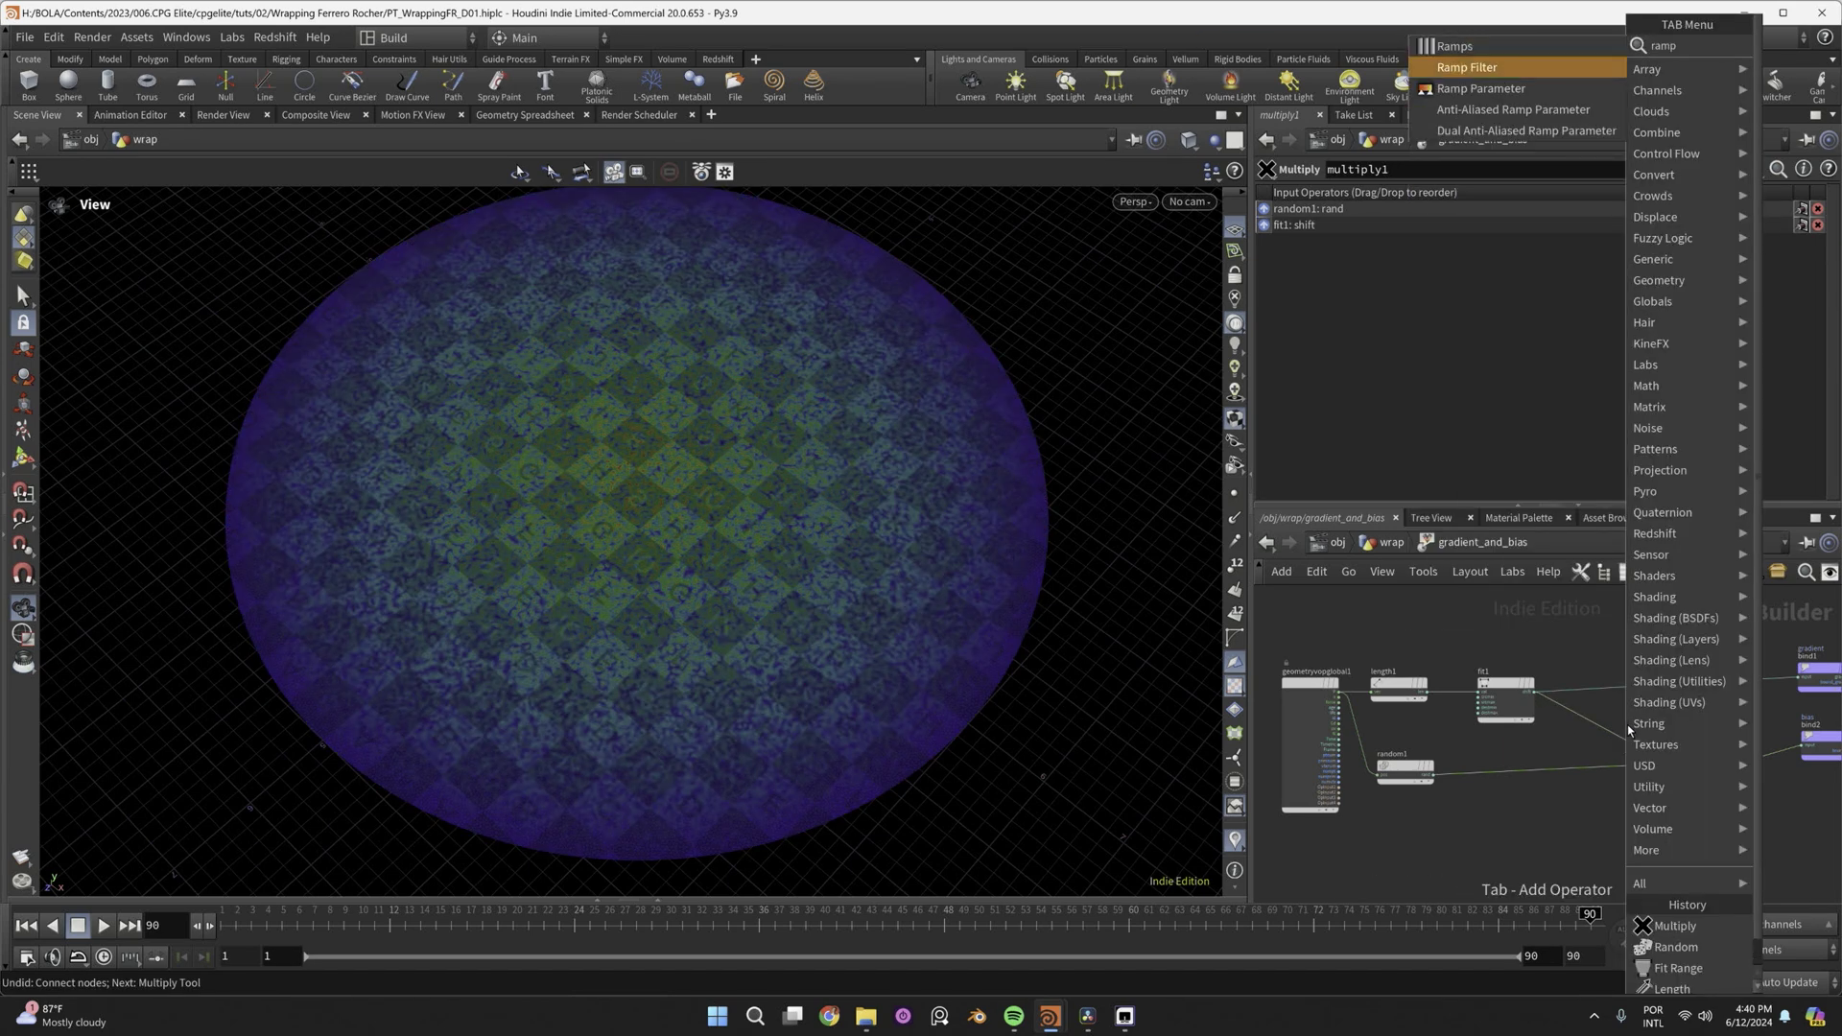
{"action": "key", "text": "Return"}
{"action": "left_click", "coordinate": [1612, 737]}
{"action": "left_click_drag", "start_coordinate": [1610, 737], "coordinate": [1605, 712]}
{"action": "left_click", "coordinate": [1458, 254]}
{"action": "left_click", "coordinate": [1458, 276]}
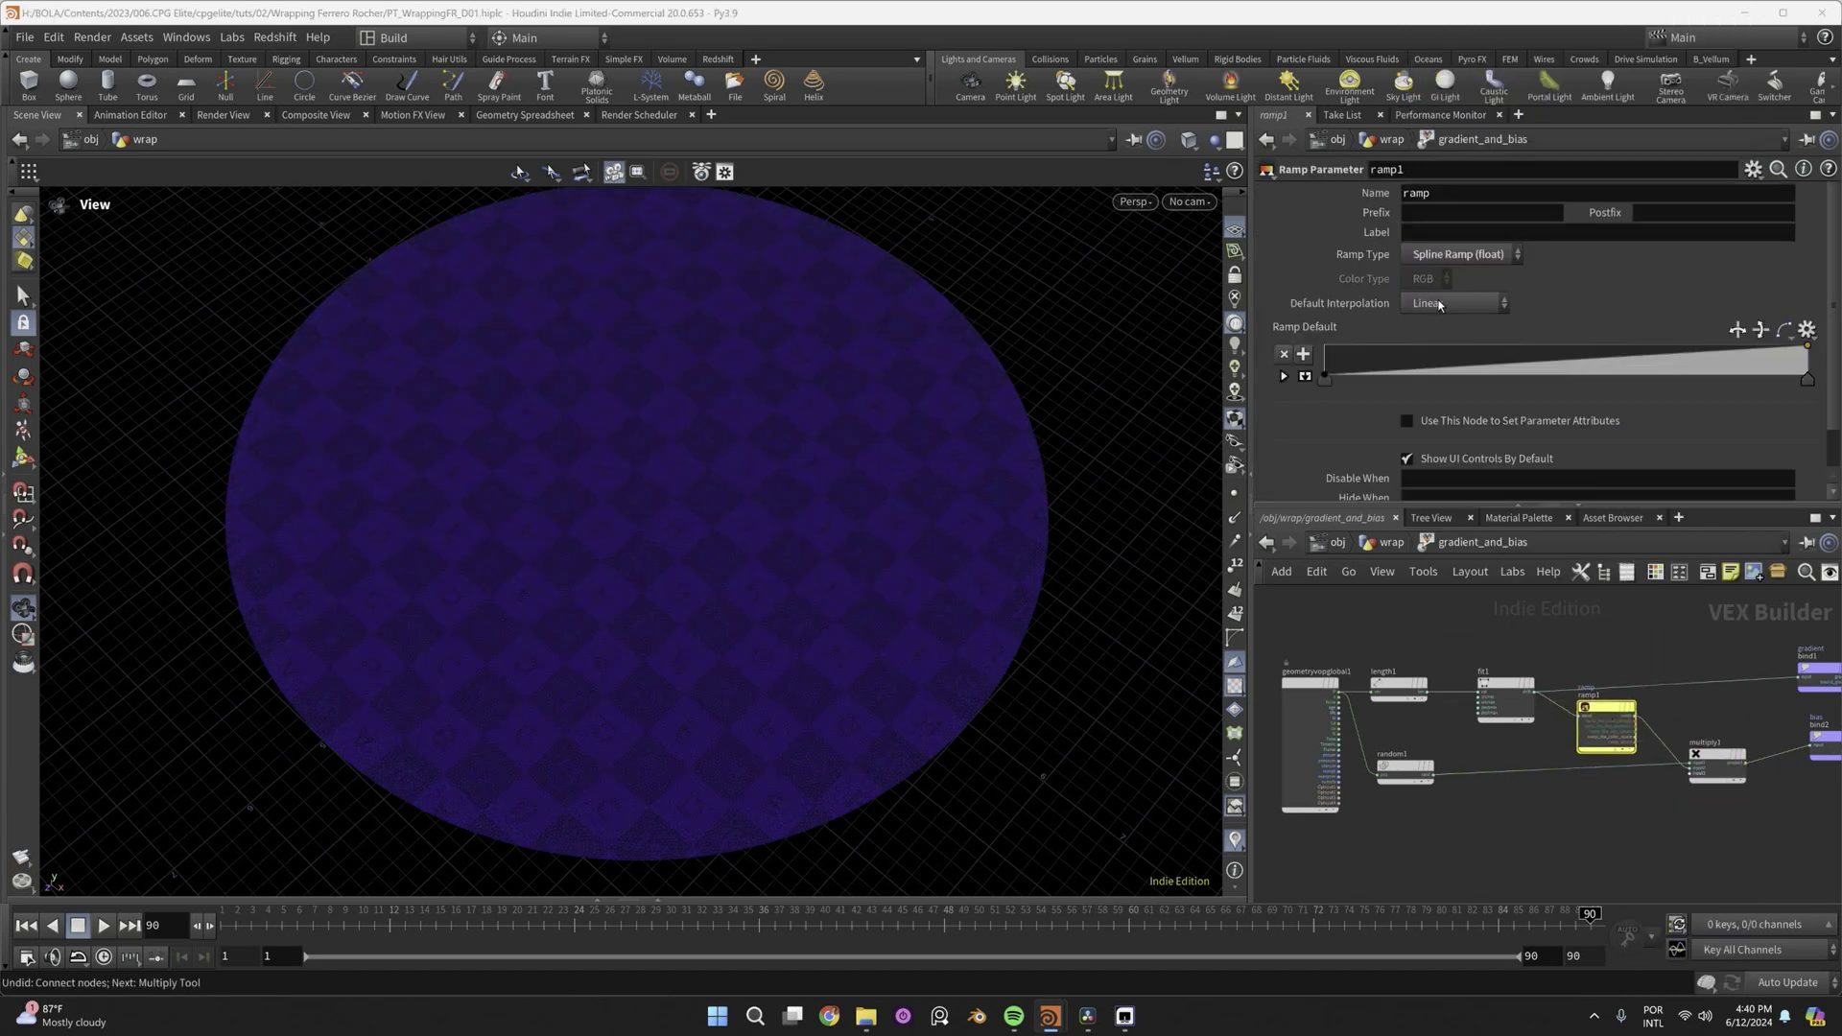
{"action": "left_click", "coordinate": [1440, 240]}
{"action": "left_click", "coordinate": [1391, 542]}
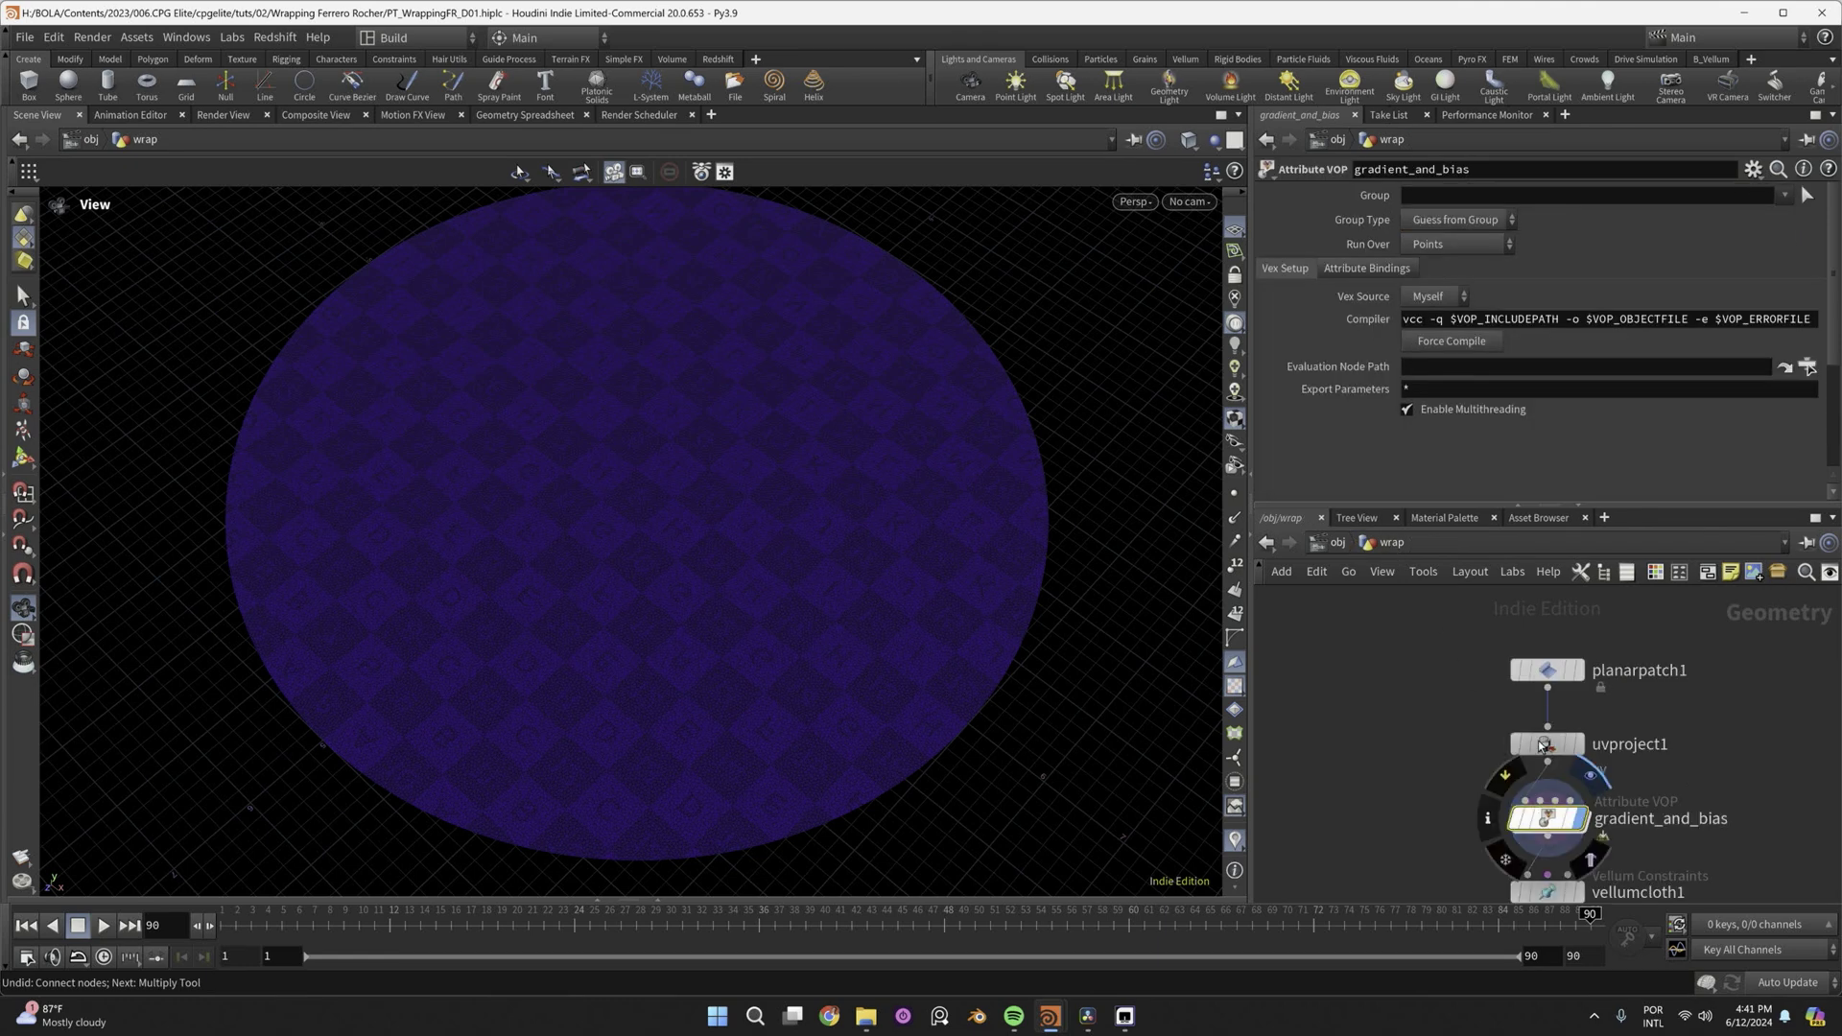
{"action": "scroll", "coordinate": [1759, 295], "scroll_direction": "down", "scroll_amount": 3}
{"action": "left_click", "coordinate": [1806, 273]}
{"action": "left_click", "coordinate": [1787, 342]}
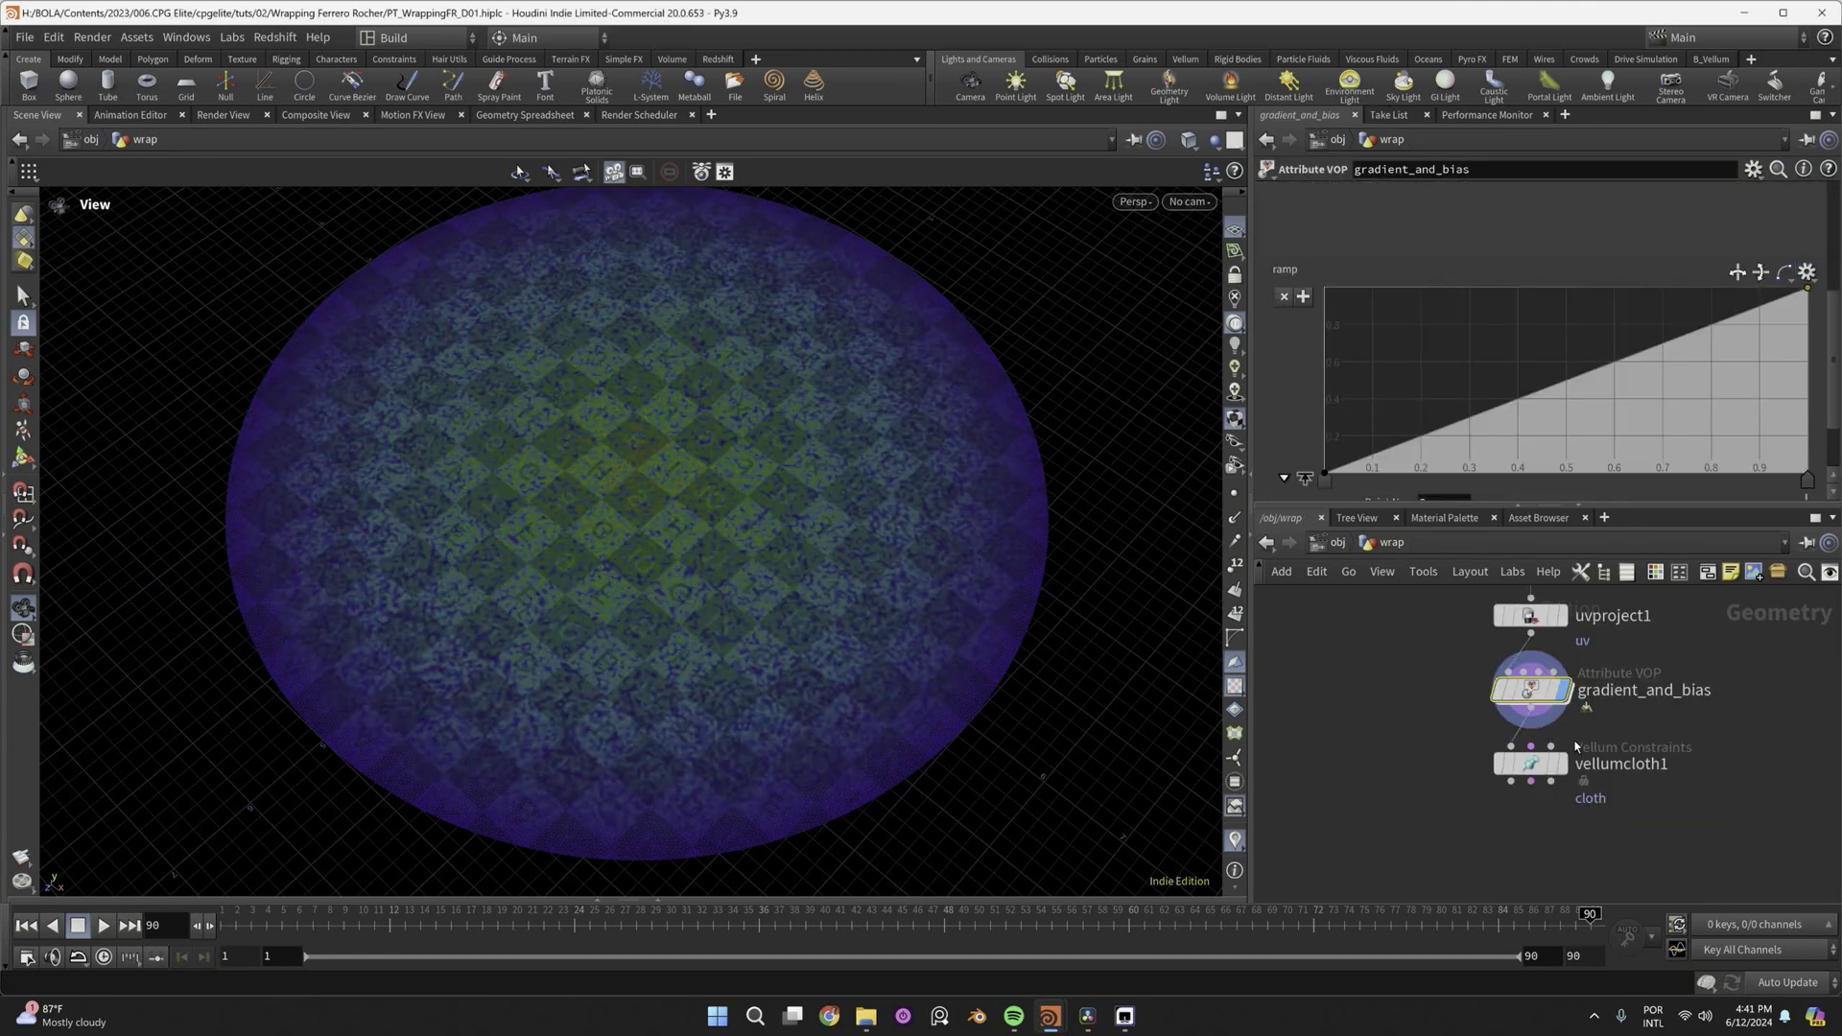
{"action": "key", "text": "Tab"}
{"action": "type", "text": "grou"}
{"action": "left_click", "coordinate": [1358, 588]}
{"action": "left_click", "coordinate": [1530, 764]}
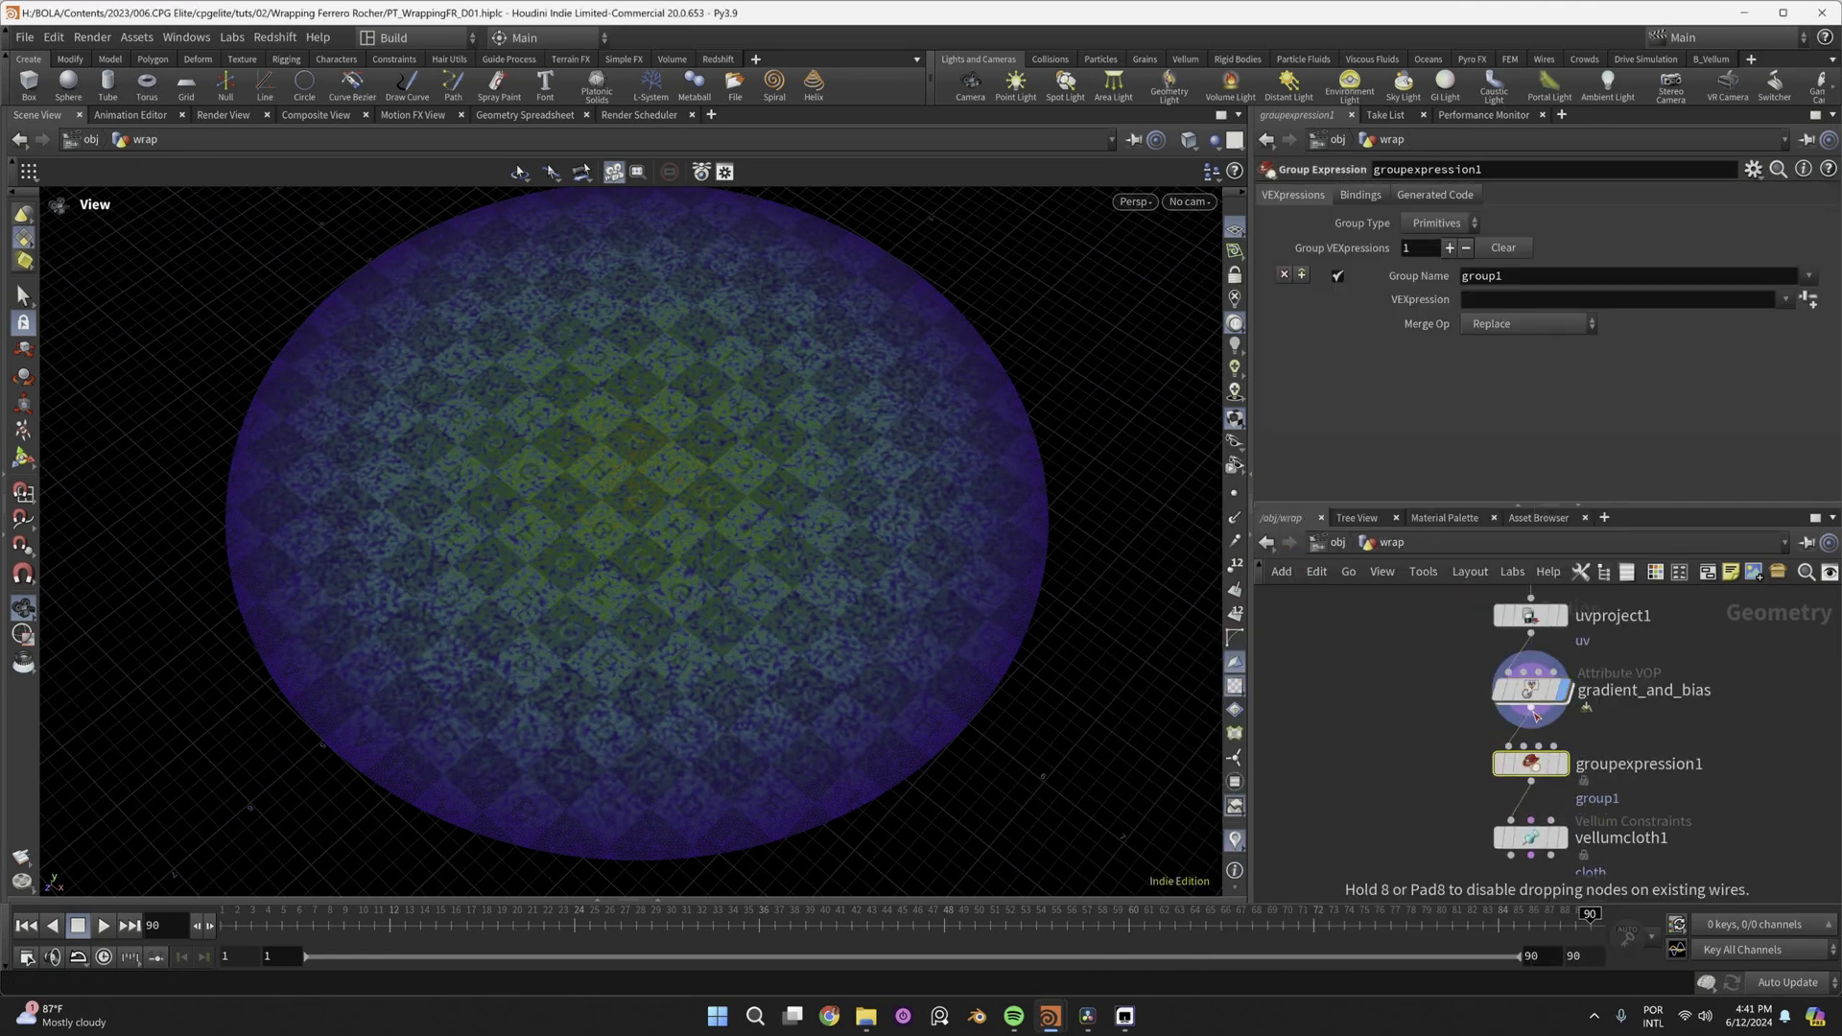
{"action": "left_click", "coordinate": [1425, 222]}
{"action": "left_click", "coordinate": [1425, 265]}
{"action": "double_click", "coordinate": [1780, 276]}
{"action": "type", "text": "pins"}
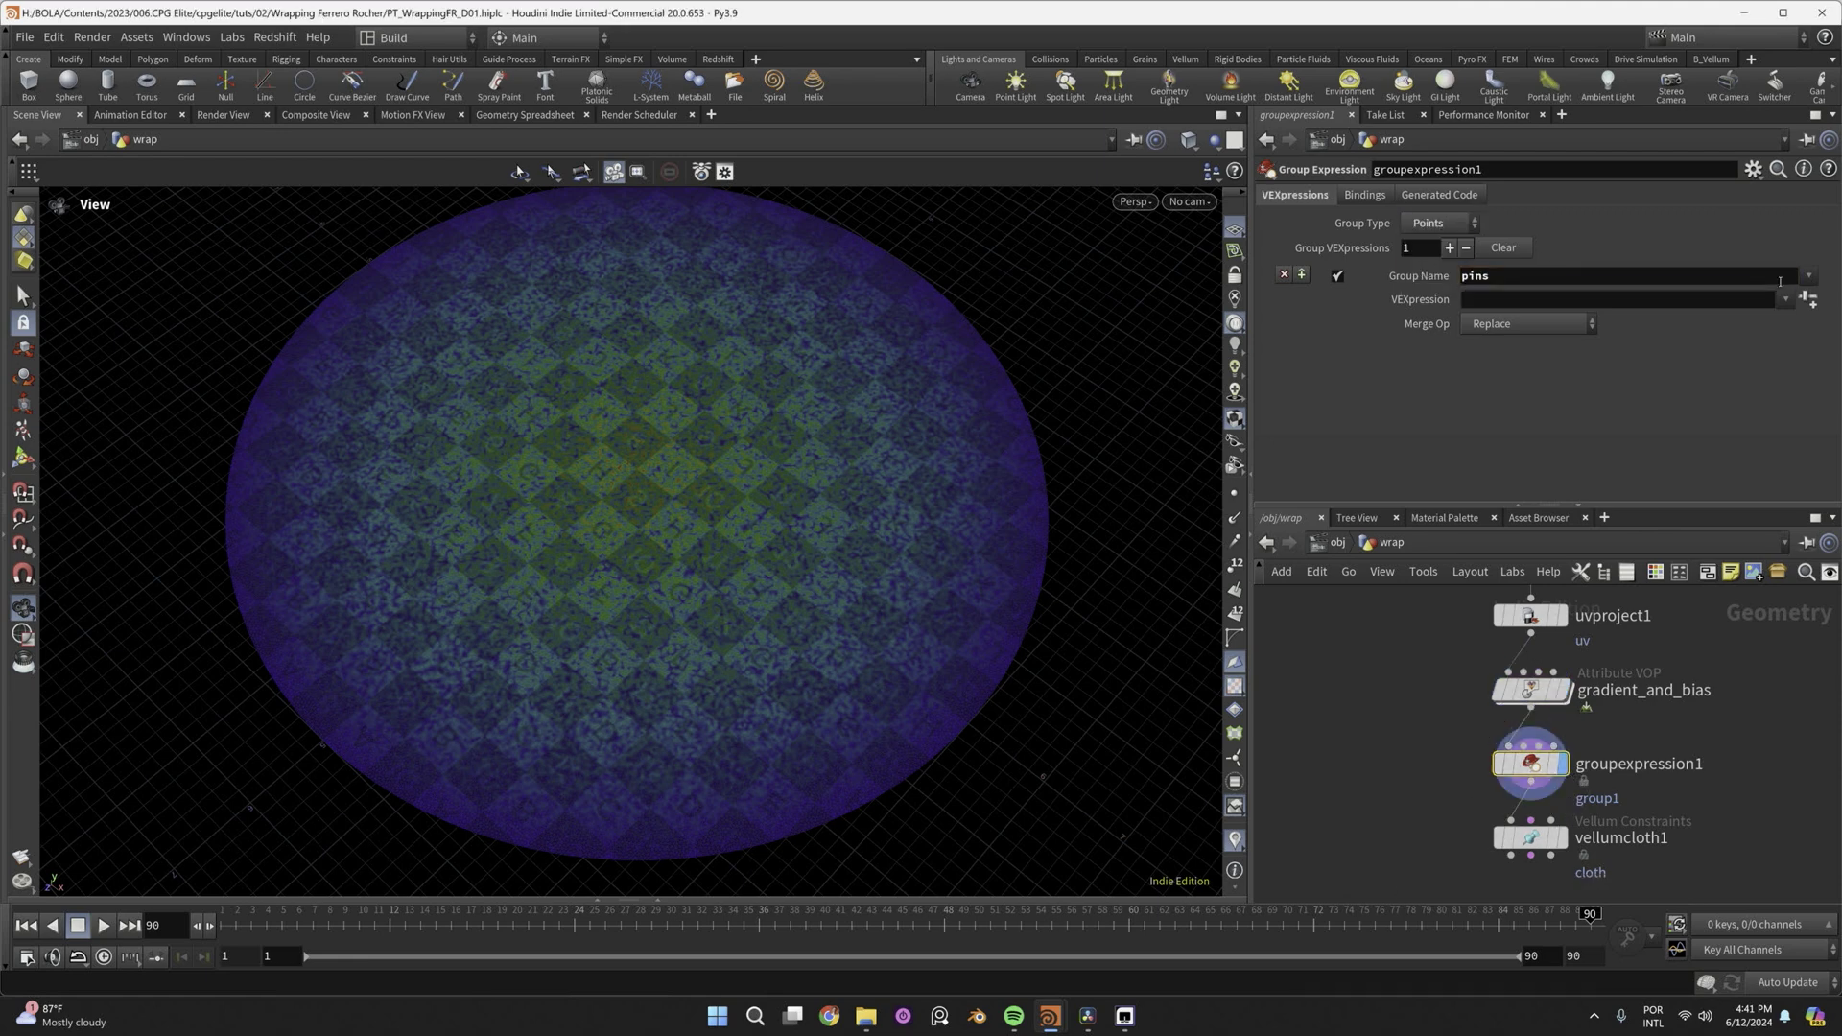
{"action": "left_click", "coordinate": [1746, 296]}
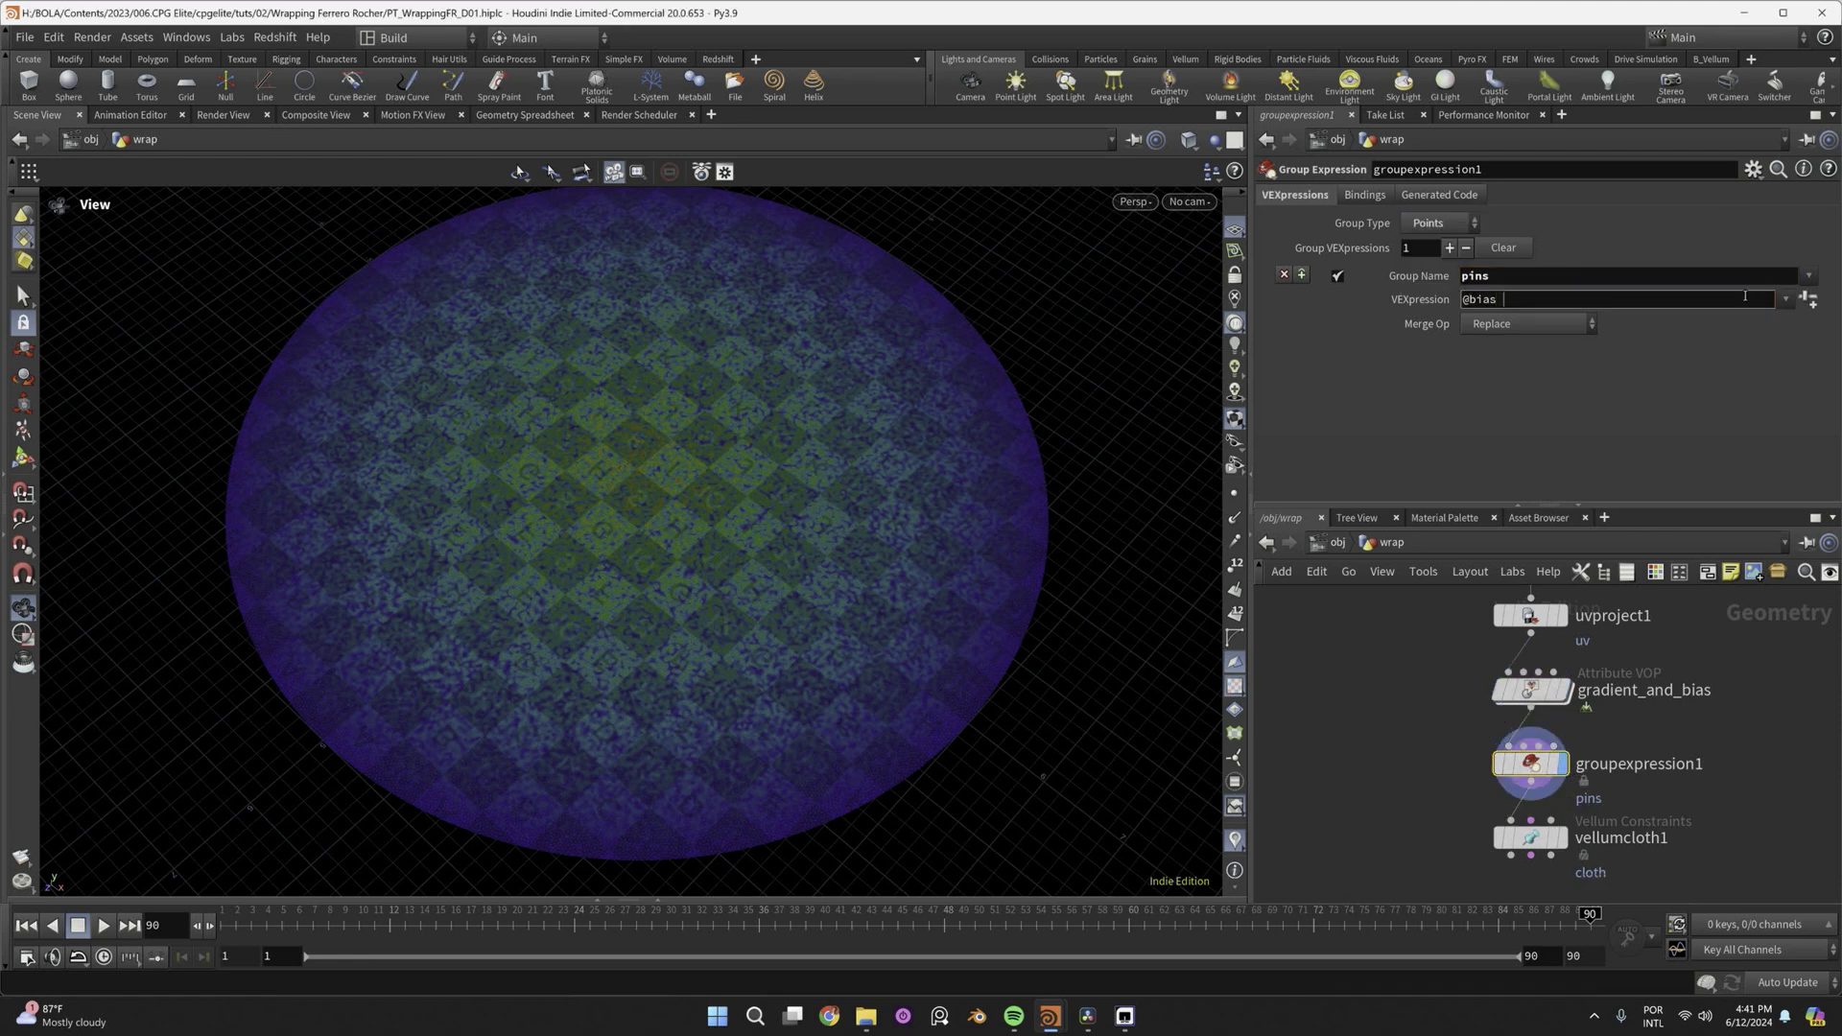
{"action": "type", "text": "@bias > 0.95"}
{"action": "key", "text": "Return"}
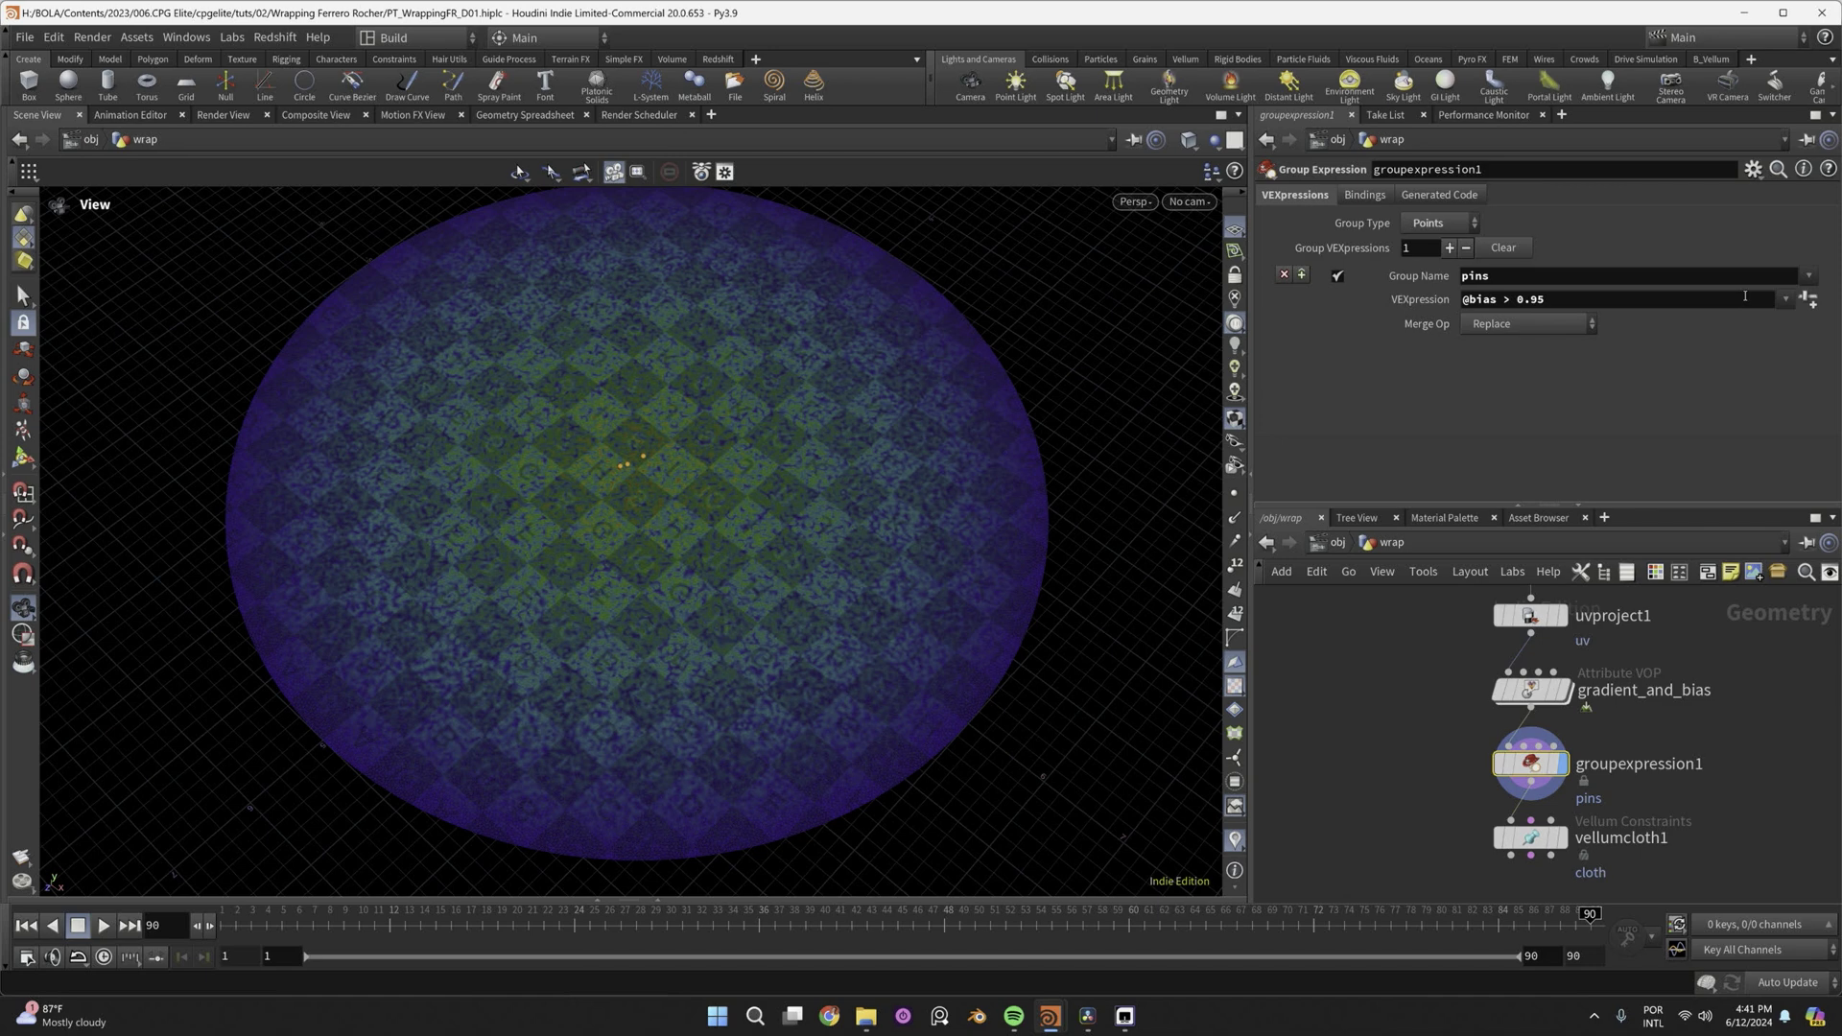
Reshape the bias ramp to rise steeply and plateau near 1, then insert a Group Create node.
{"action": "left_click", "coordinate": [1555, 678]}
{"action": "left_click", "coordinate": [1351, 204]}
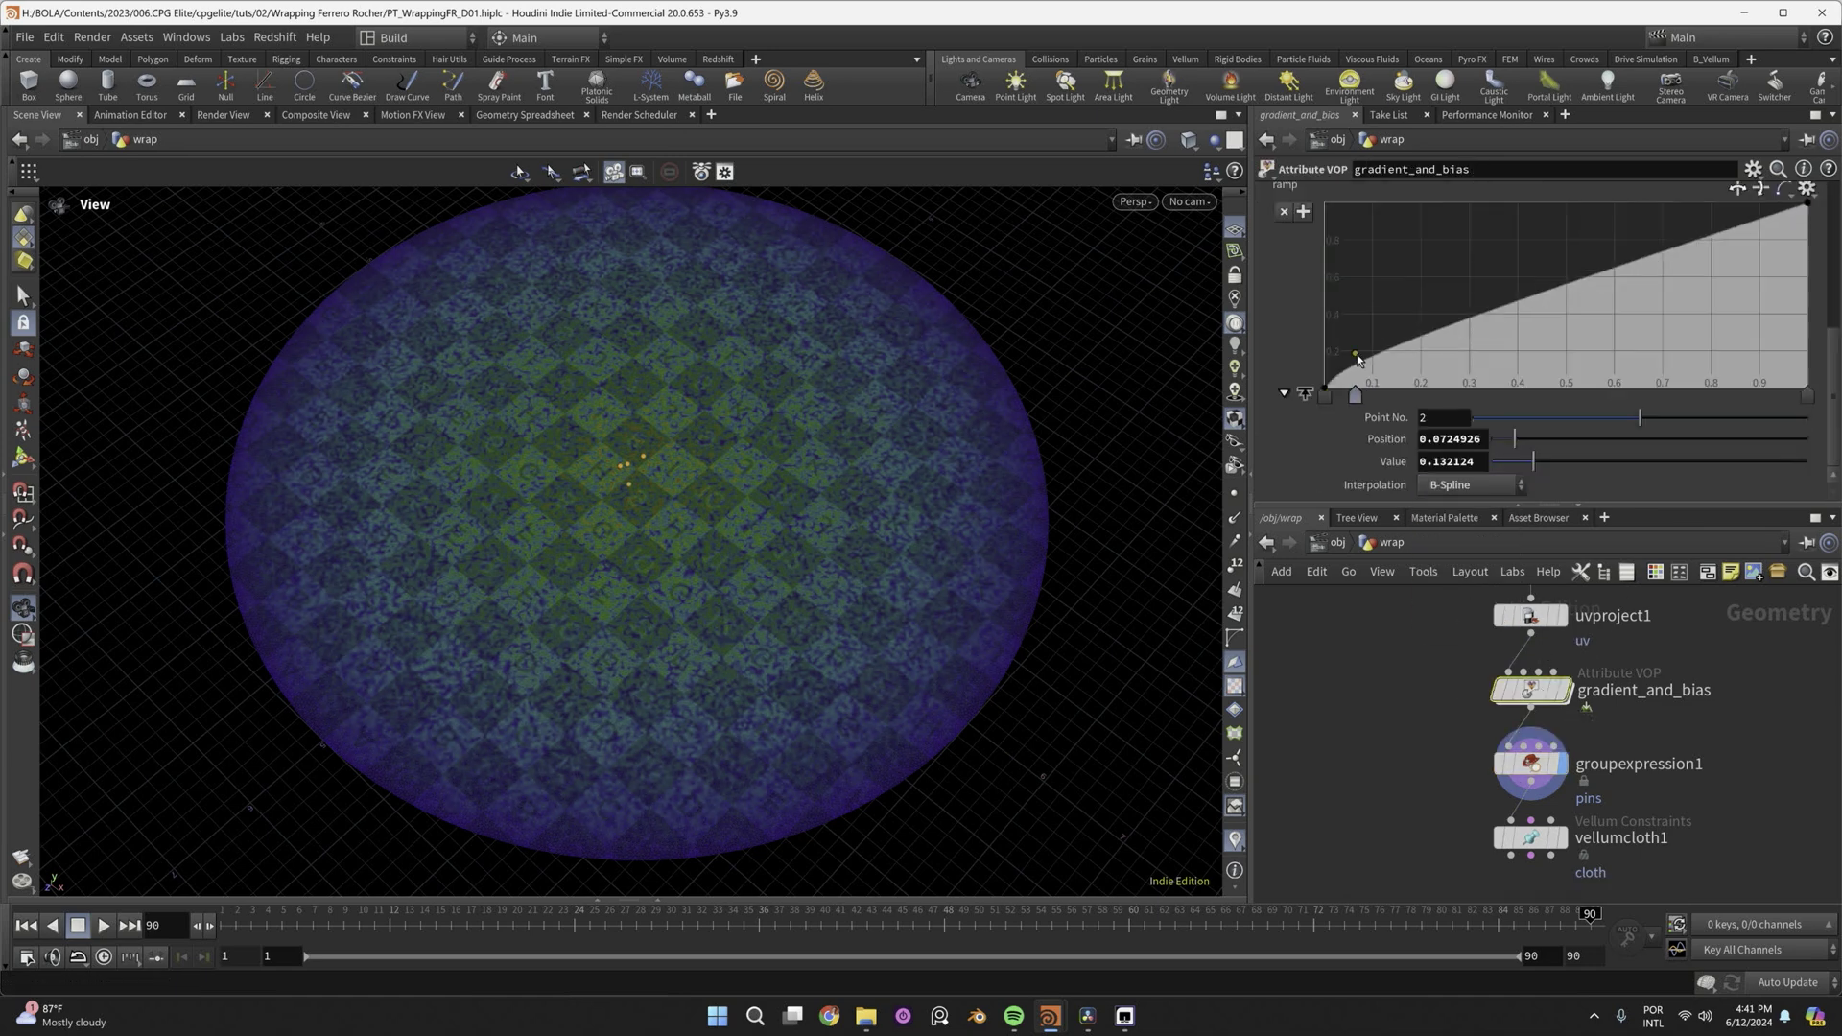
{"action": "left_click_drag", "start_coordinate": [1805, 207], "coordinate": [1807, 222]}
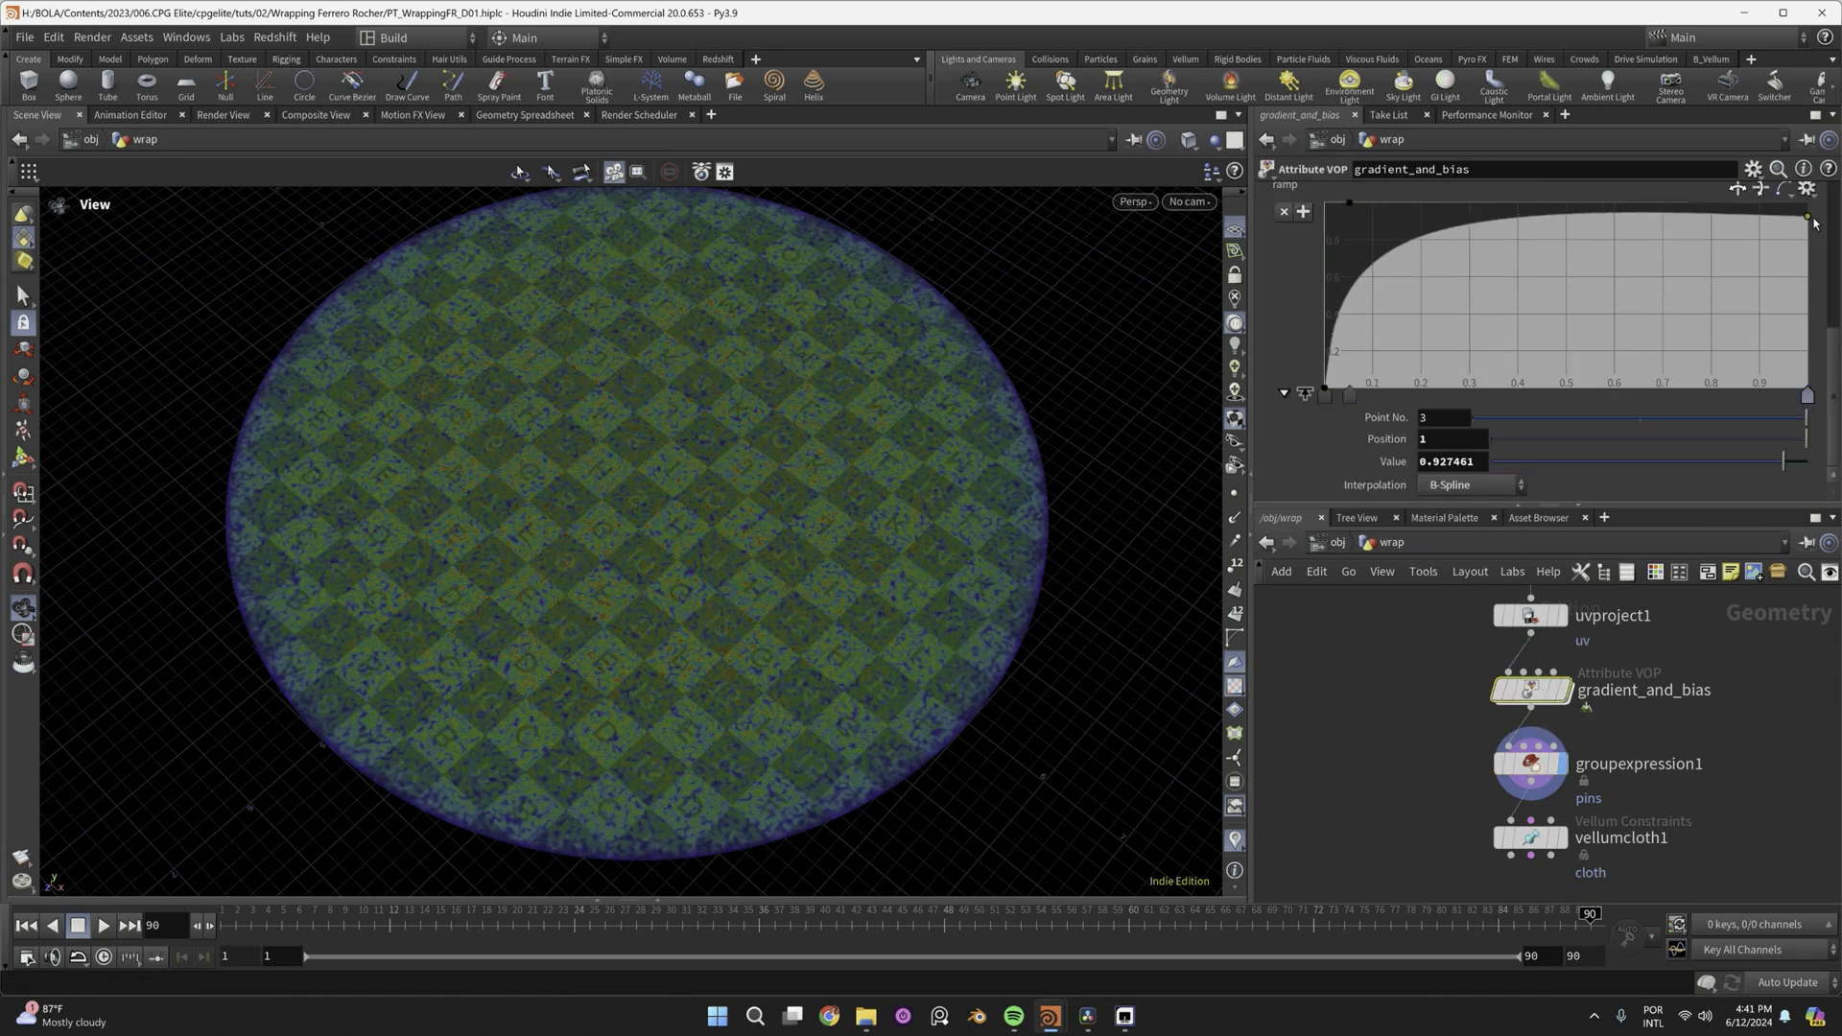
{"action": "left_click", "coordinate": [1450, 211]}
{"action": "left_click", "coordinate": [1707, 208]}
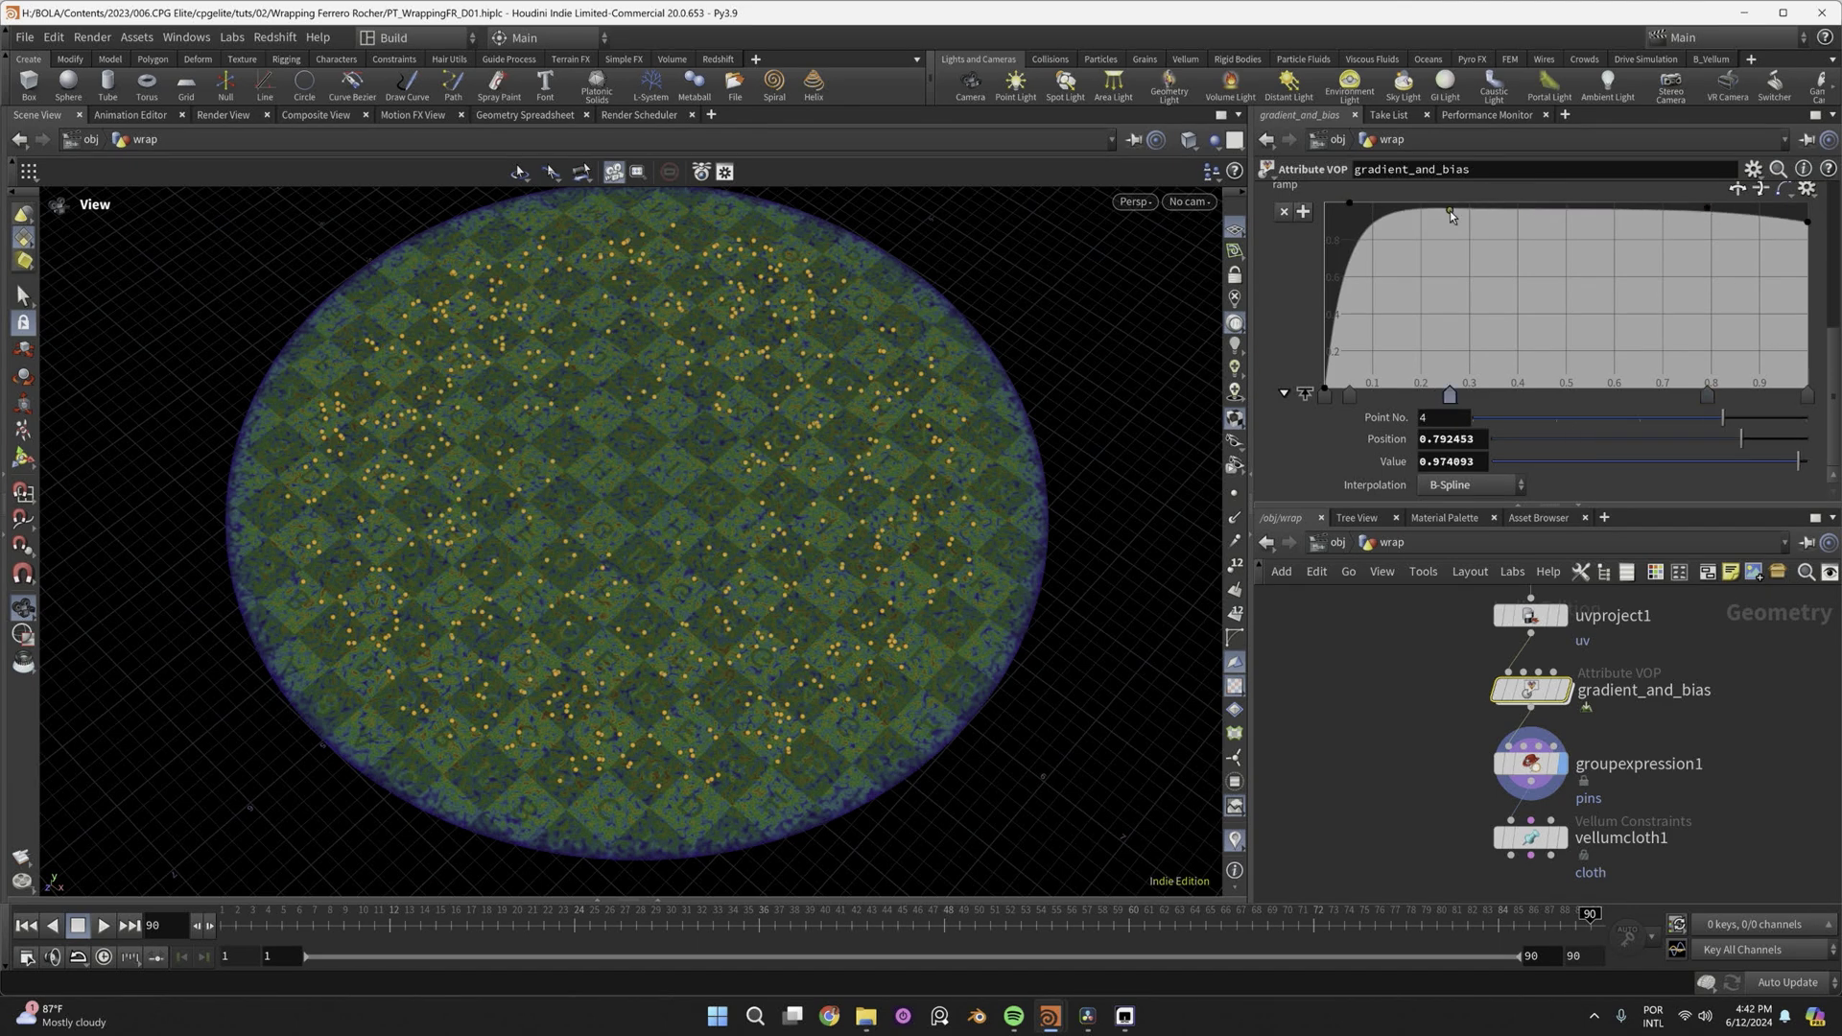
{"action": "left_click_drag", "start_coordinate": [1449, 211], "coordinate": [1455, 216]}
{"action": "key", "text": "ctrl+v"}
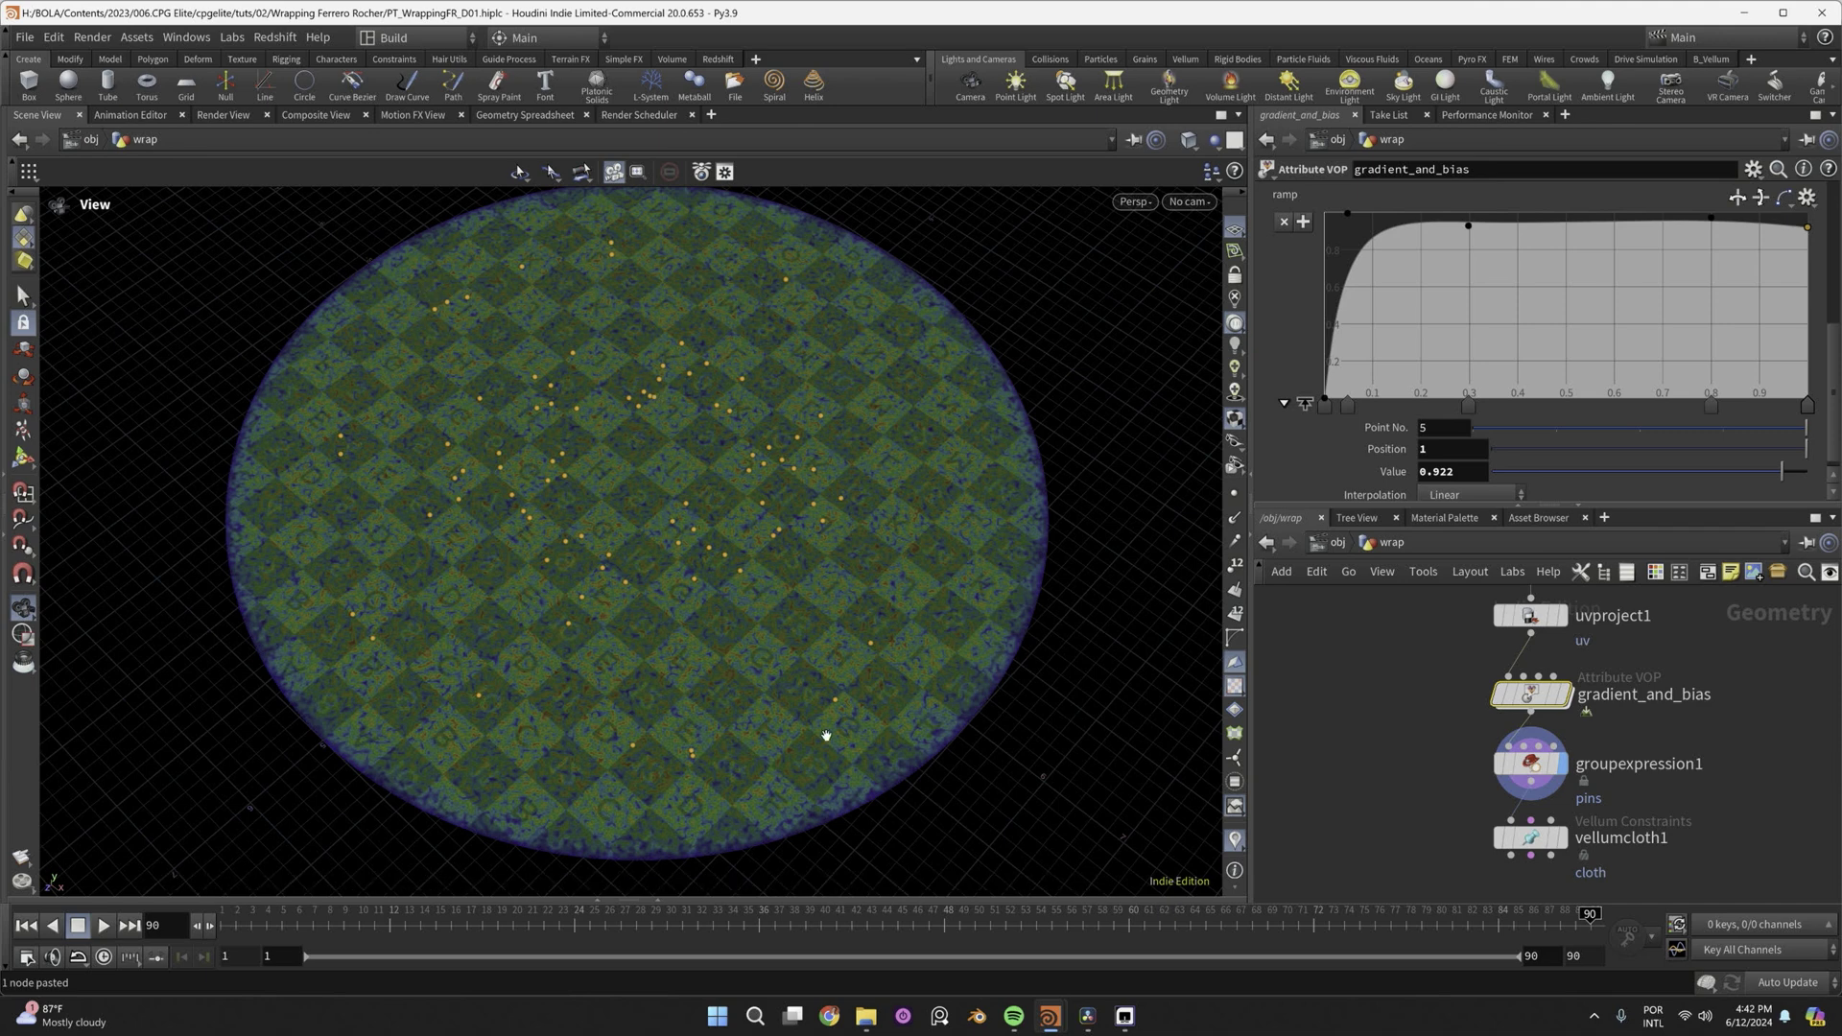
{"action": "left_click_drag", "start_coordinate": [826, 735], "coordinate": [322, 468]}
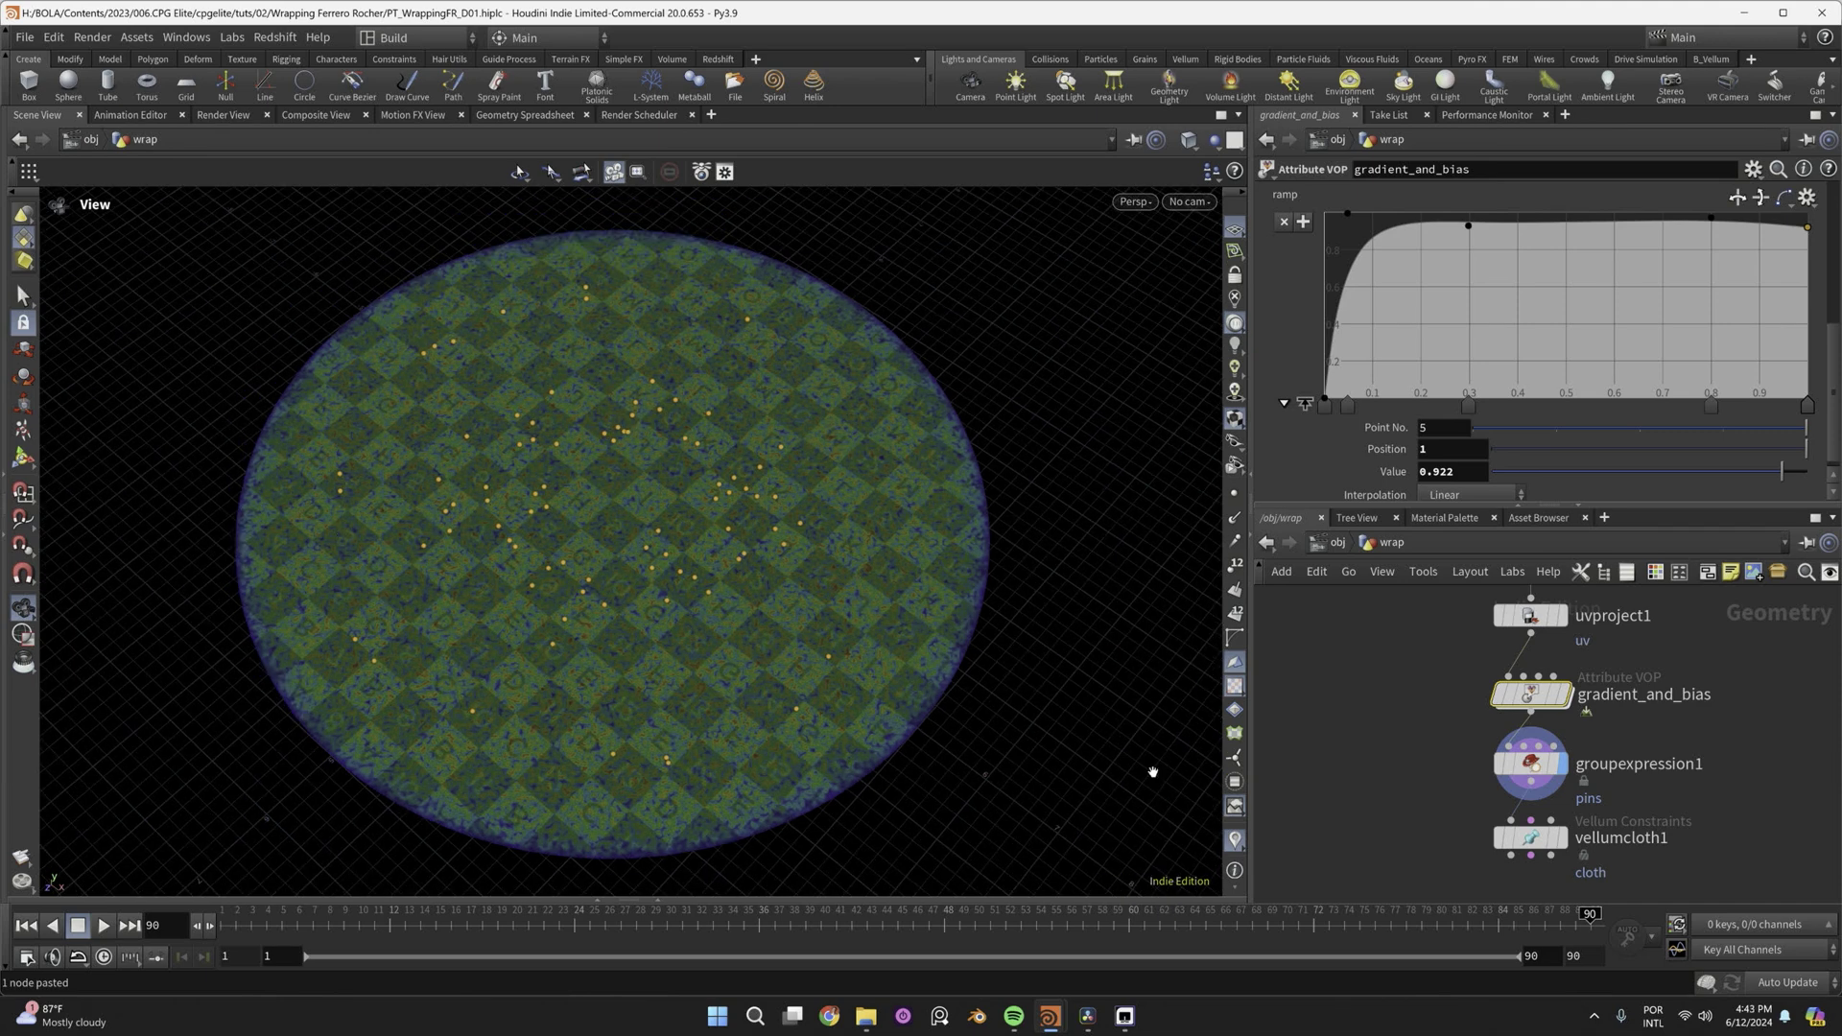
{"action": "key", "text": "Tab"}
{"action": "left_click", "coordinate": [1526, 786]}
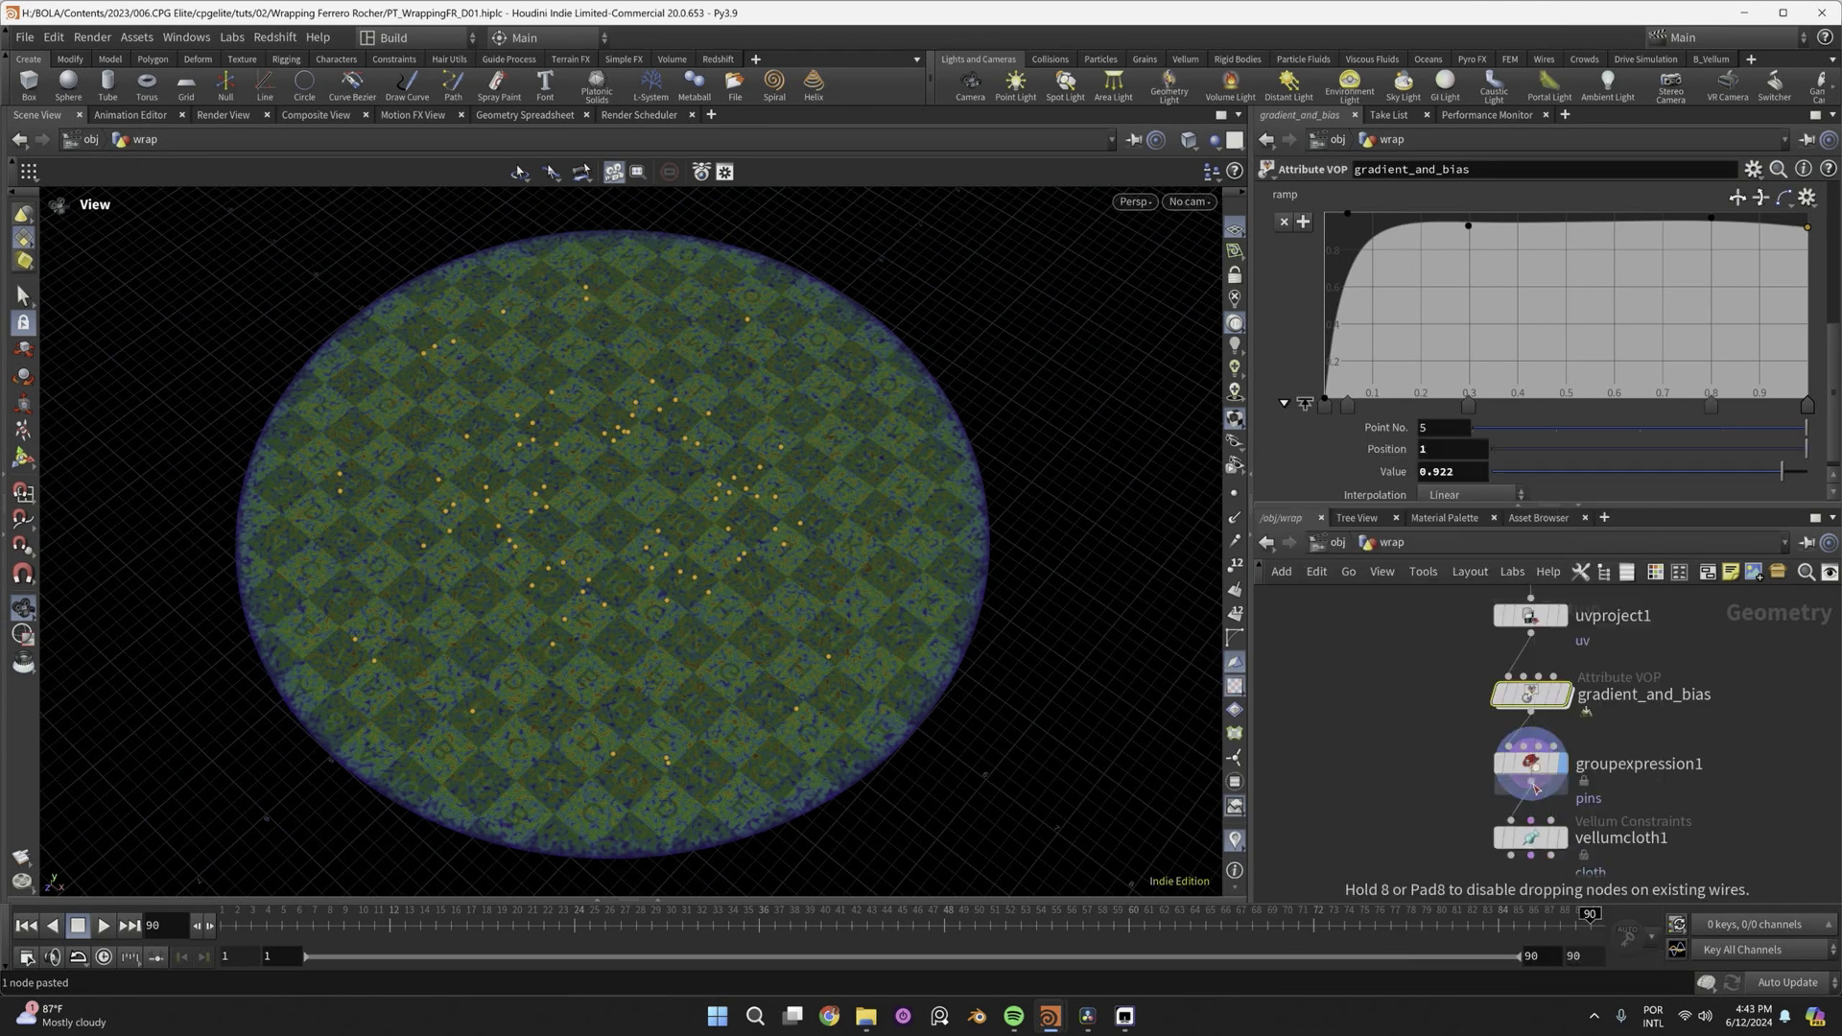
Create a Points group named pins using Union with Existing, adding seven hand-picked viewport points.
{"action": "left_click", "coordinate": [1533, 787]}
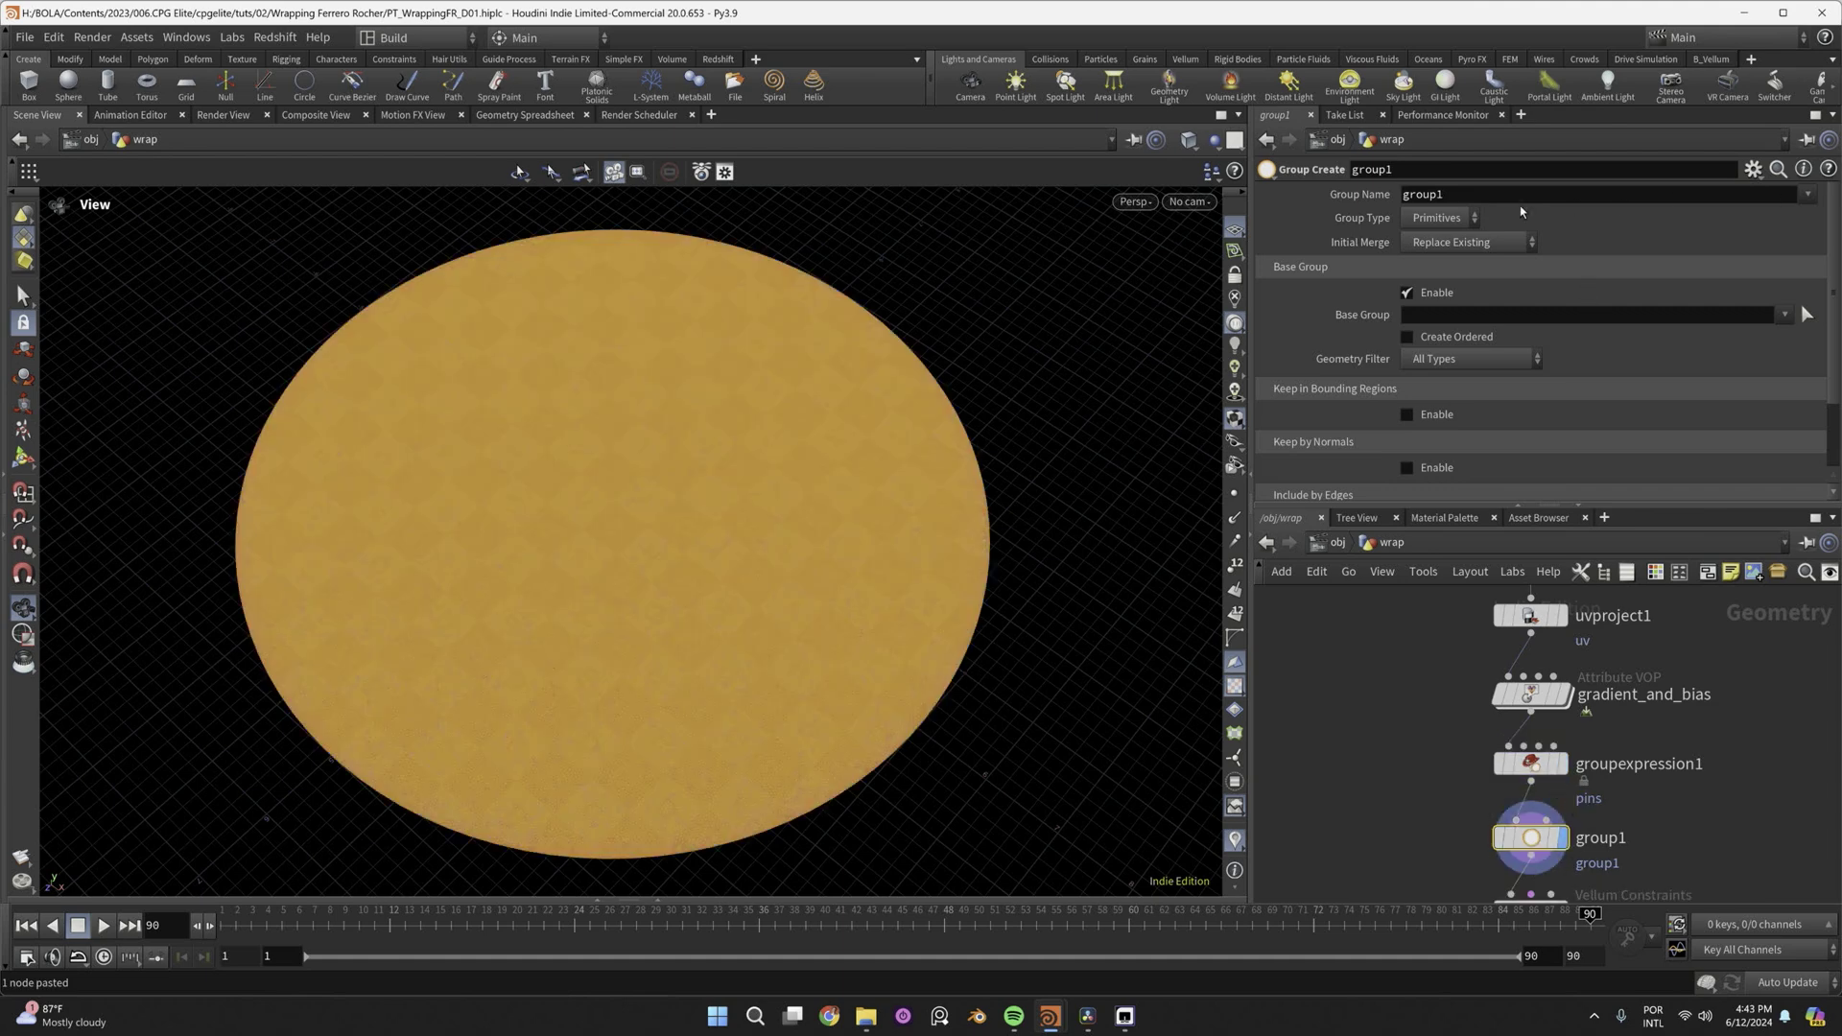
{"action": "left_click", "coordinate": [1719, 201]}
{"action": "type", "text": "pins"}
{"action": "key", "text": "Return"}
{"action": "left_click", "coordinate": [1442, 218]}
{"action": "left_click", "coordinate": [1445, 240]}
{"action": "left_click", "coordinate": [1448, 248]}
{"action": "left_click", "coordinate": [1454, 263]}
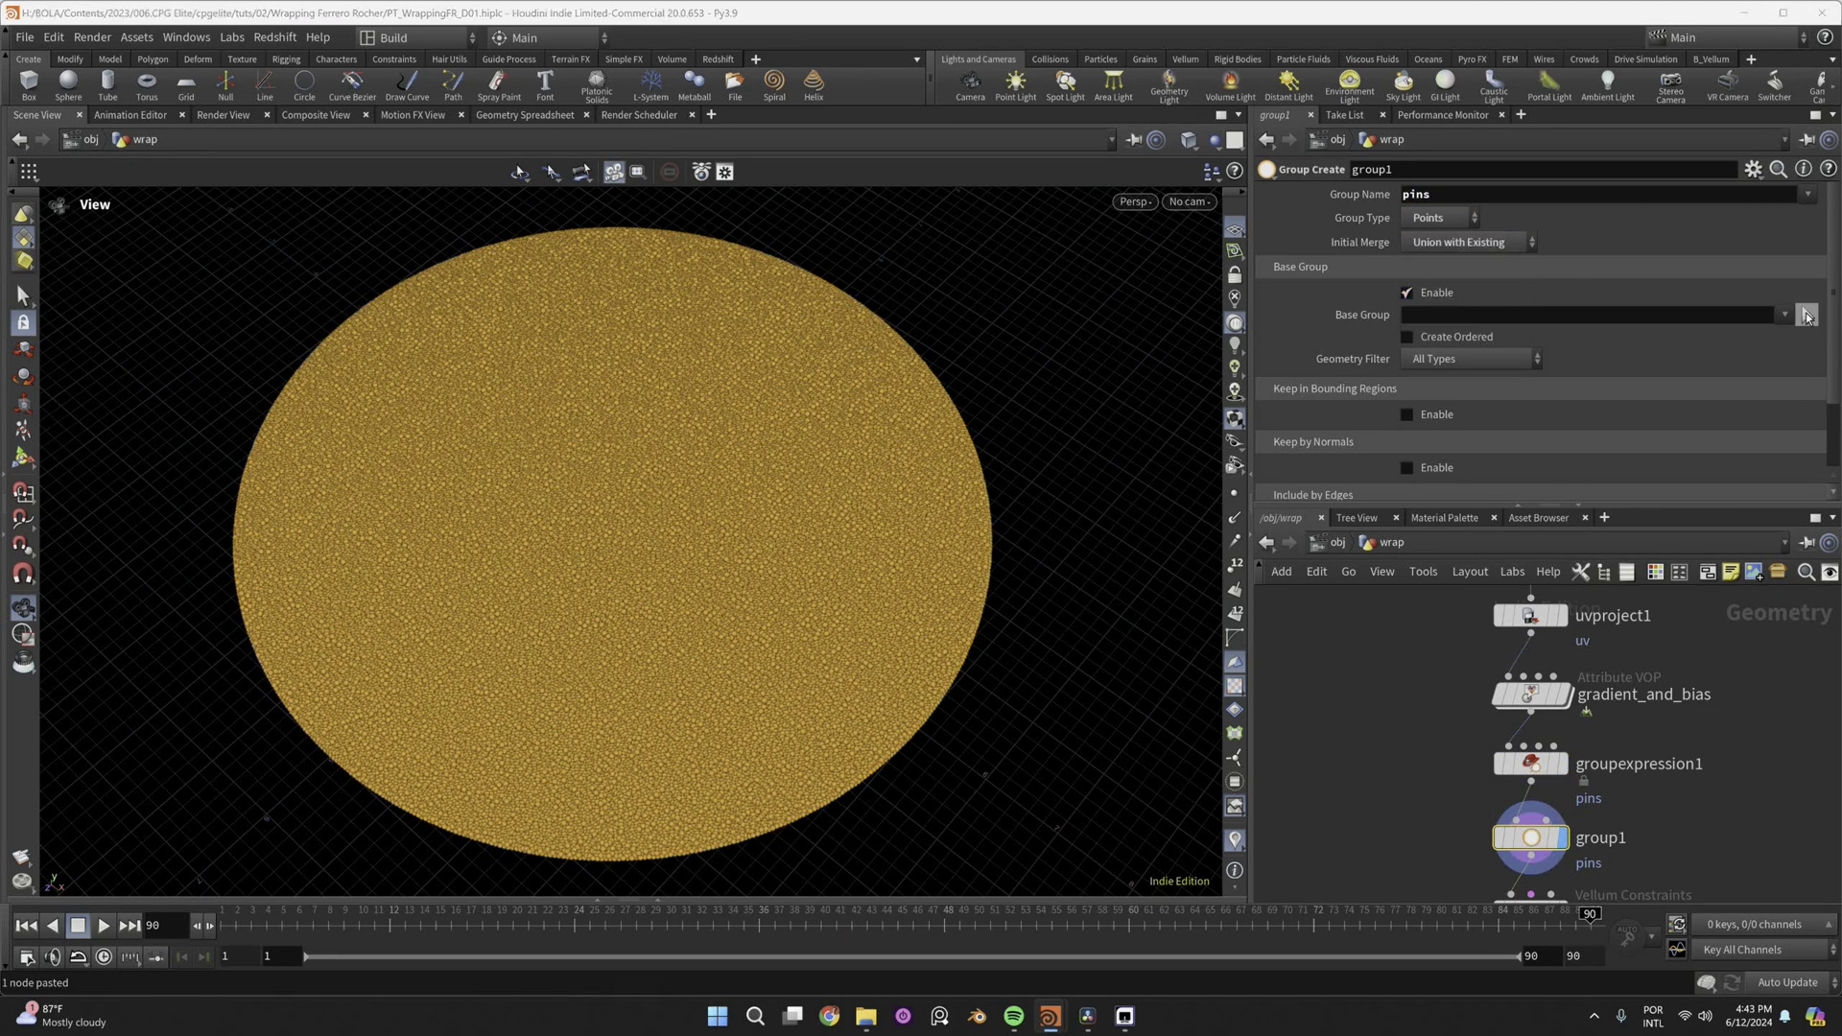
{"action": "left_click", "coordinate": [1807, 316]}
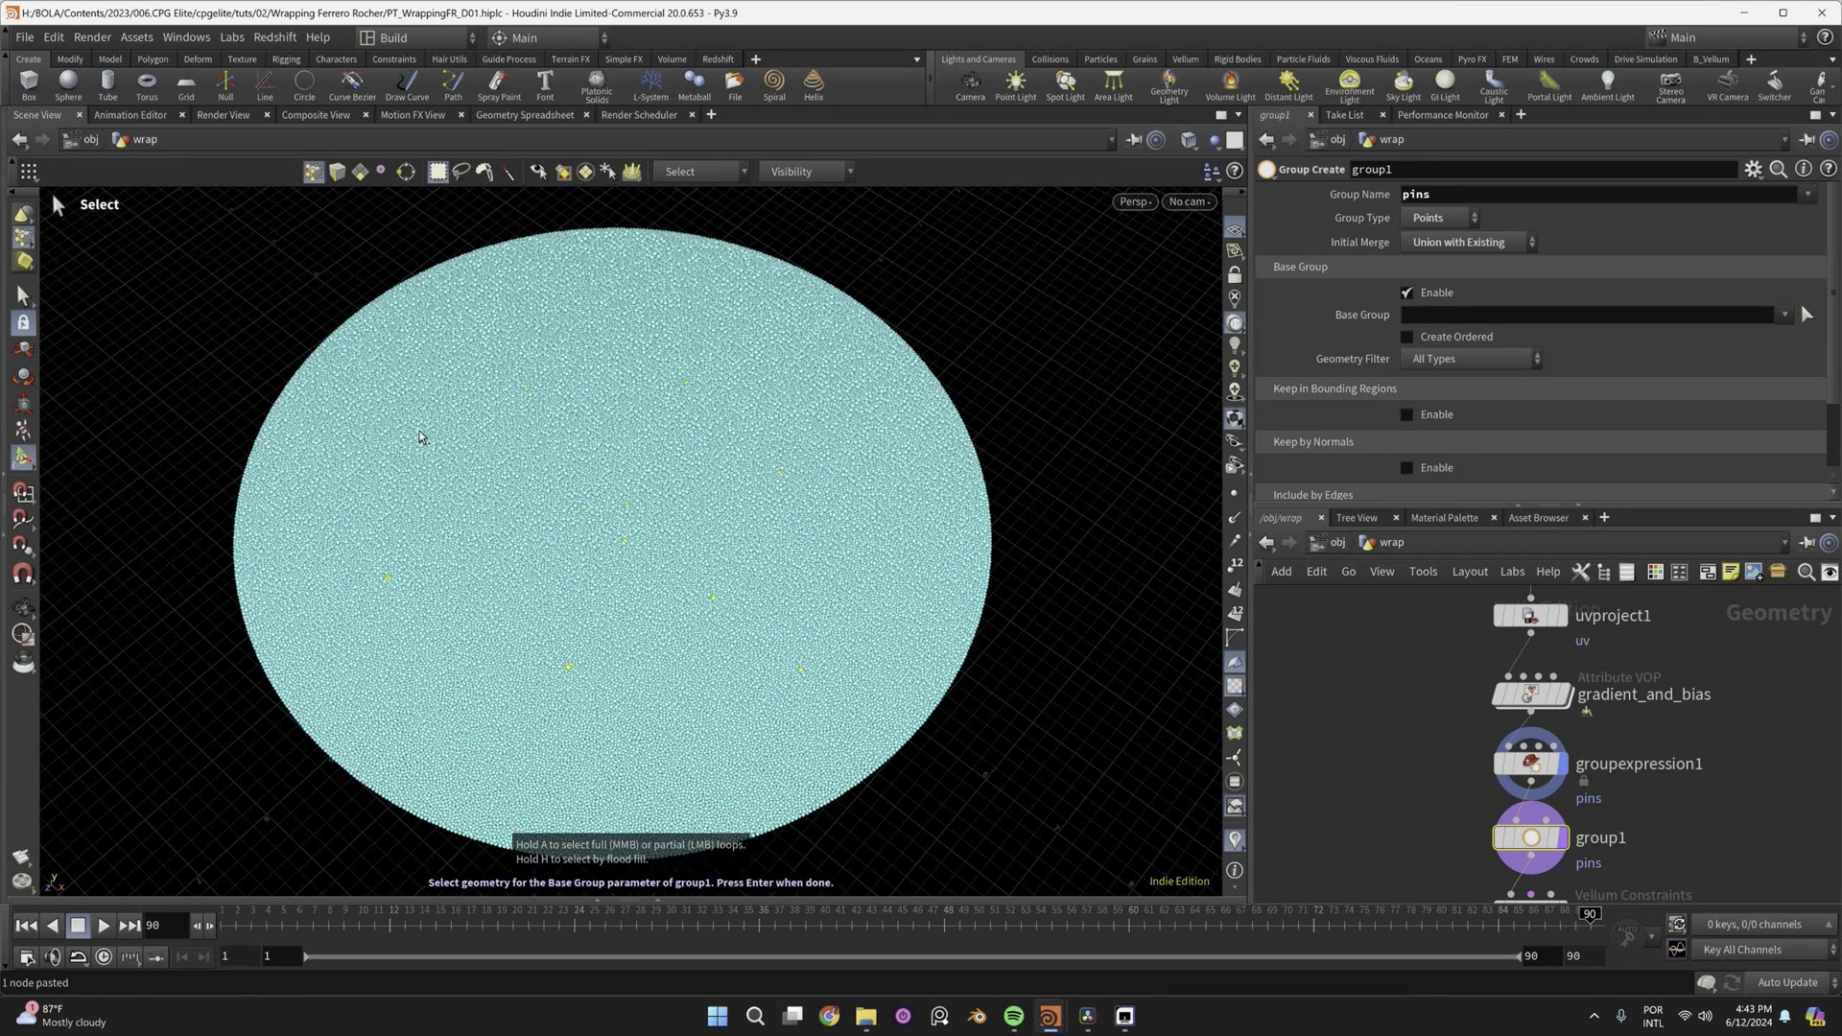
{"action": "key", "text": "Return"}
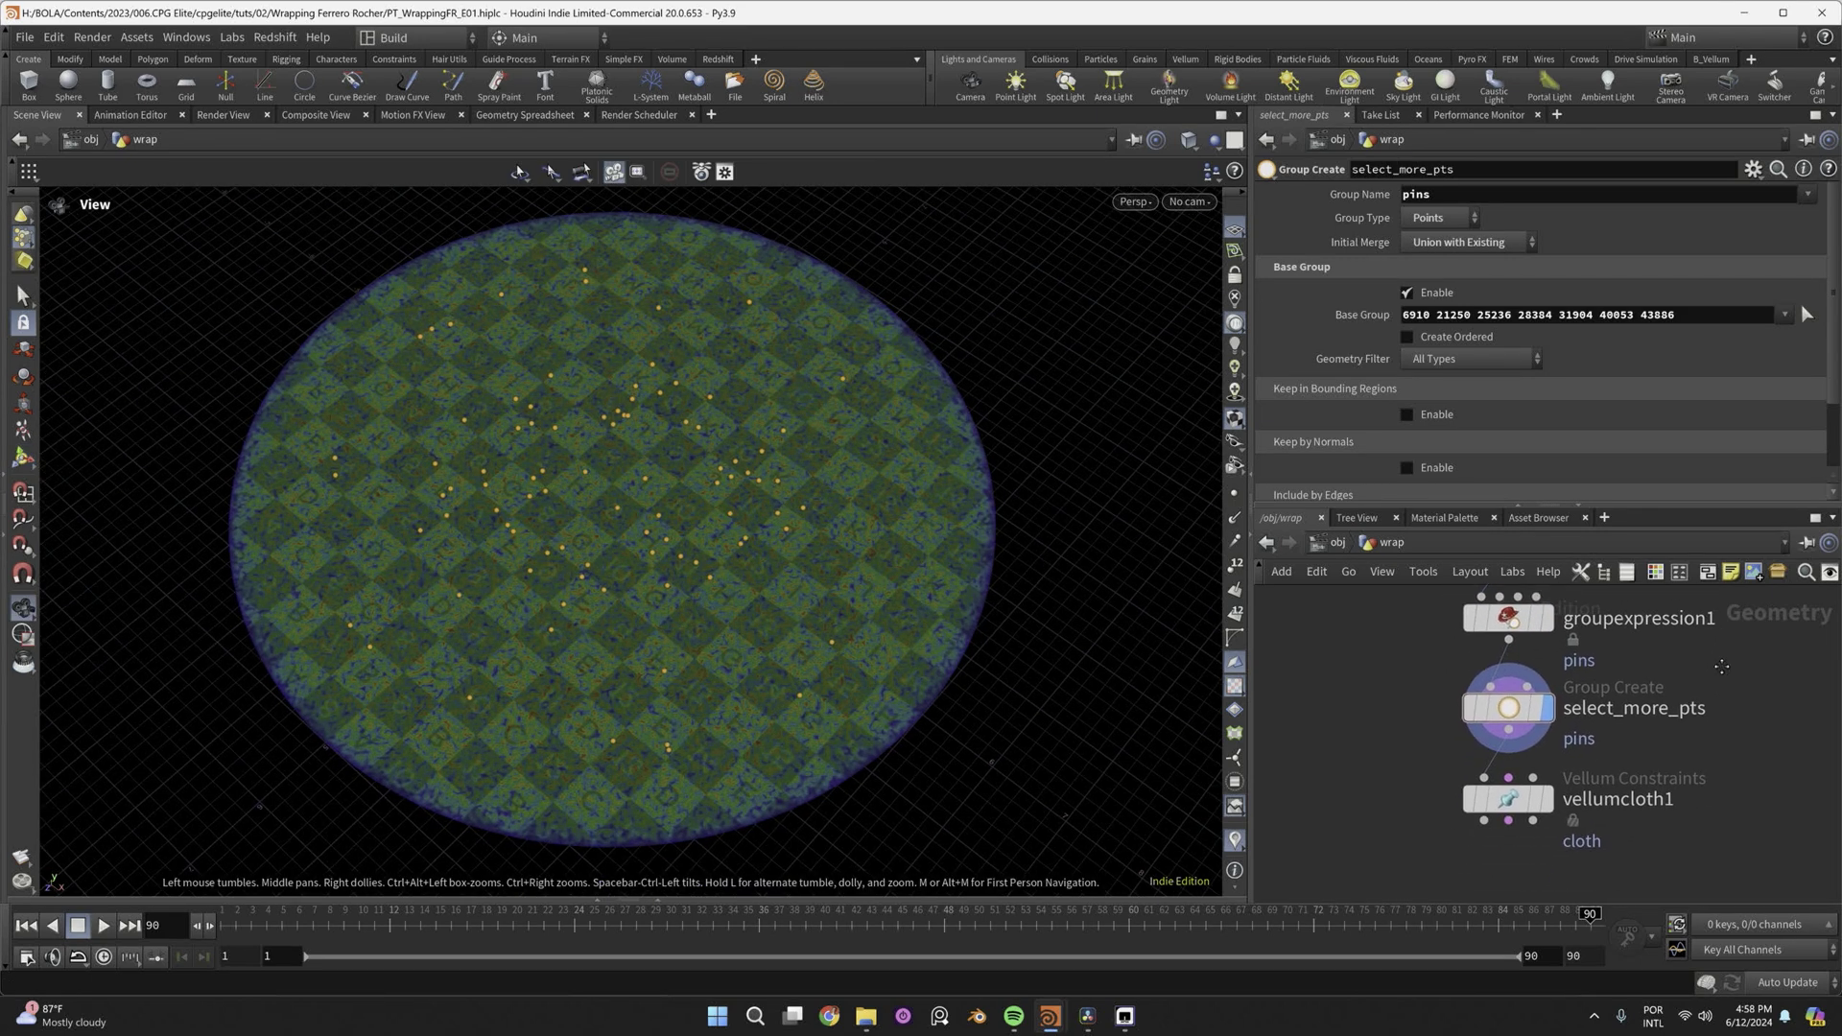
Insert a Transform node after select_more_pts, restricted to the pins group.
{"action": "key", "text": "Tab"}
{"action": "type", "text": "transform"}
{"action": "key", "text": "Return"}
{"action": "left_click", "coordinate": [1559, 795]}
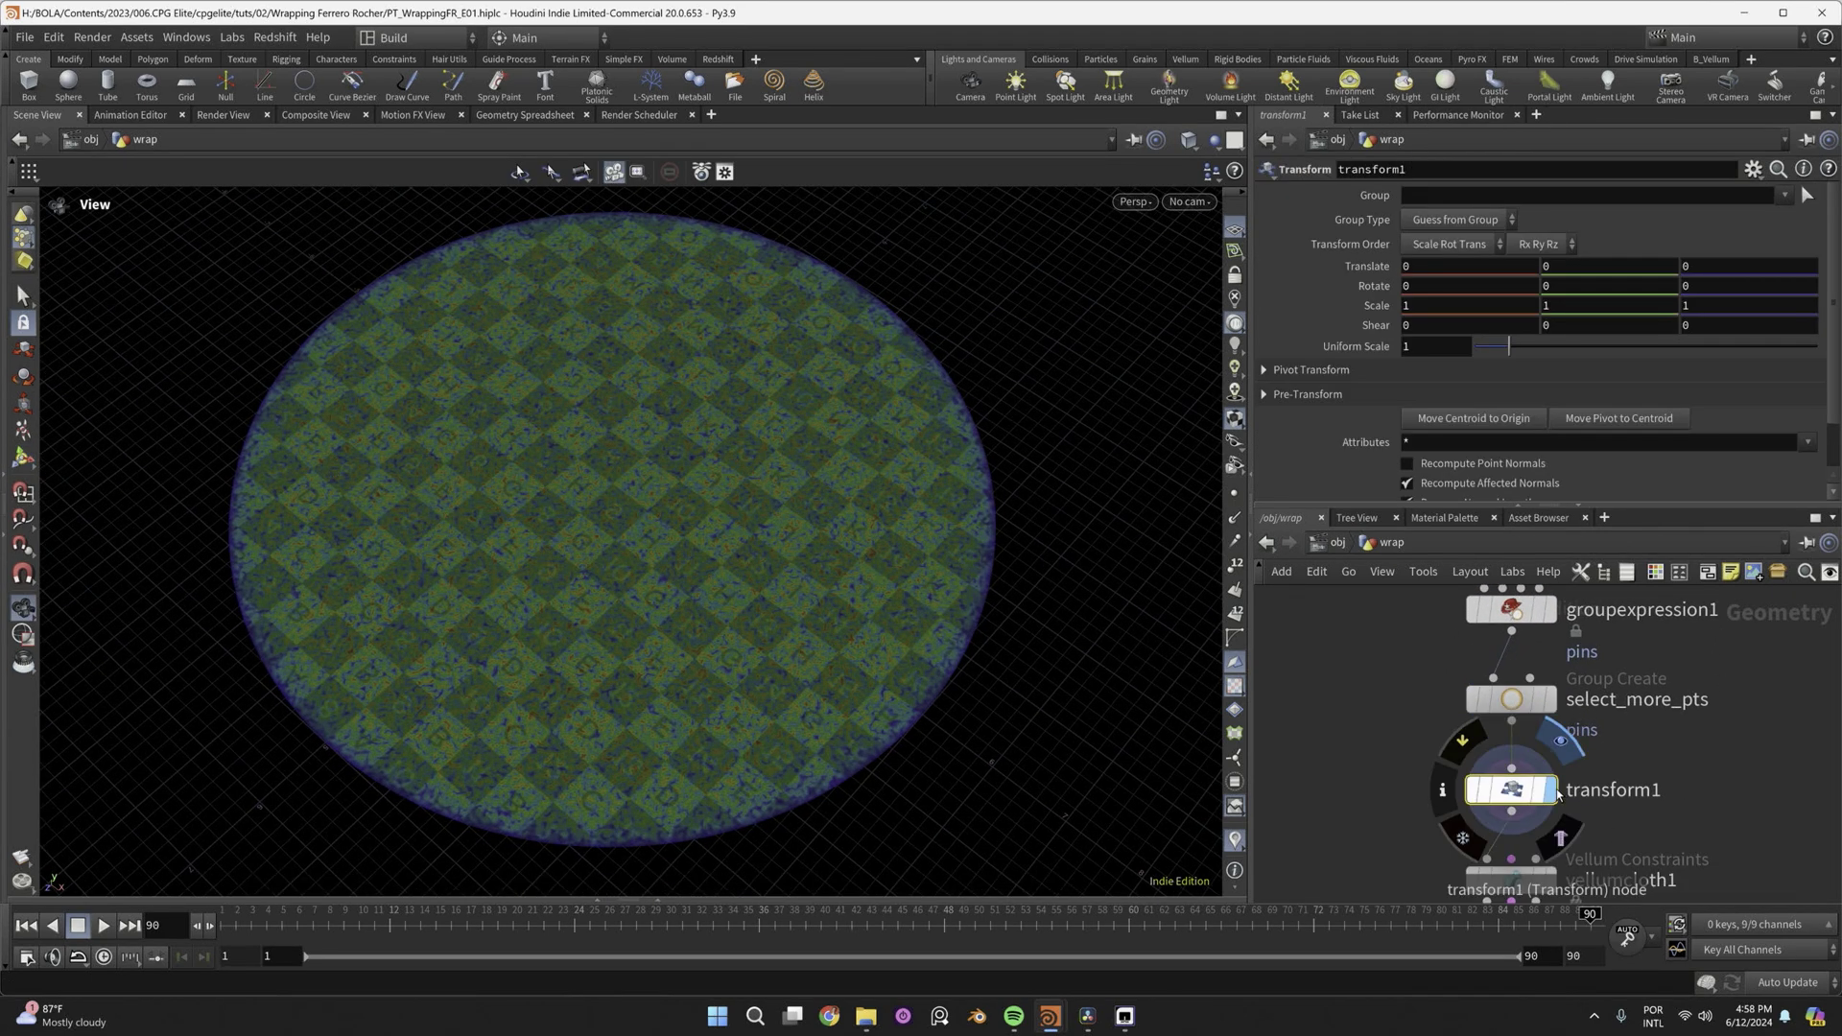
{"action": "left_click", "coordinate": [1785, 195]}
{"action": "left_click", "coordinate": [1783, 221]}
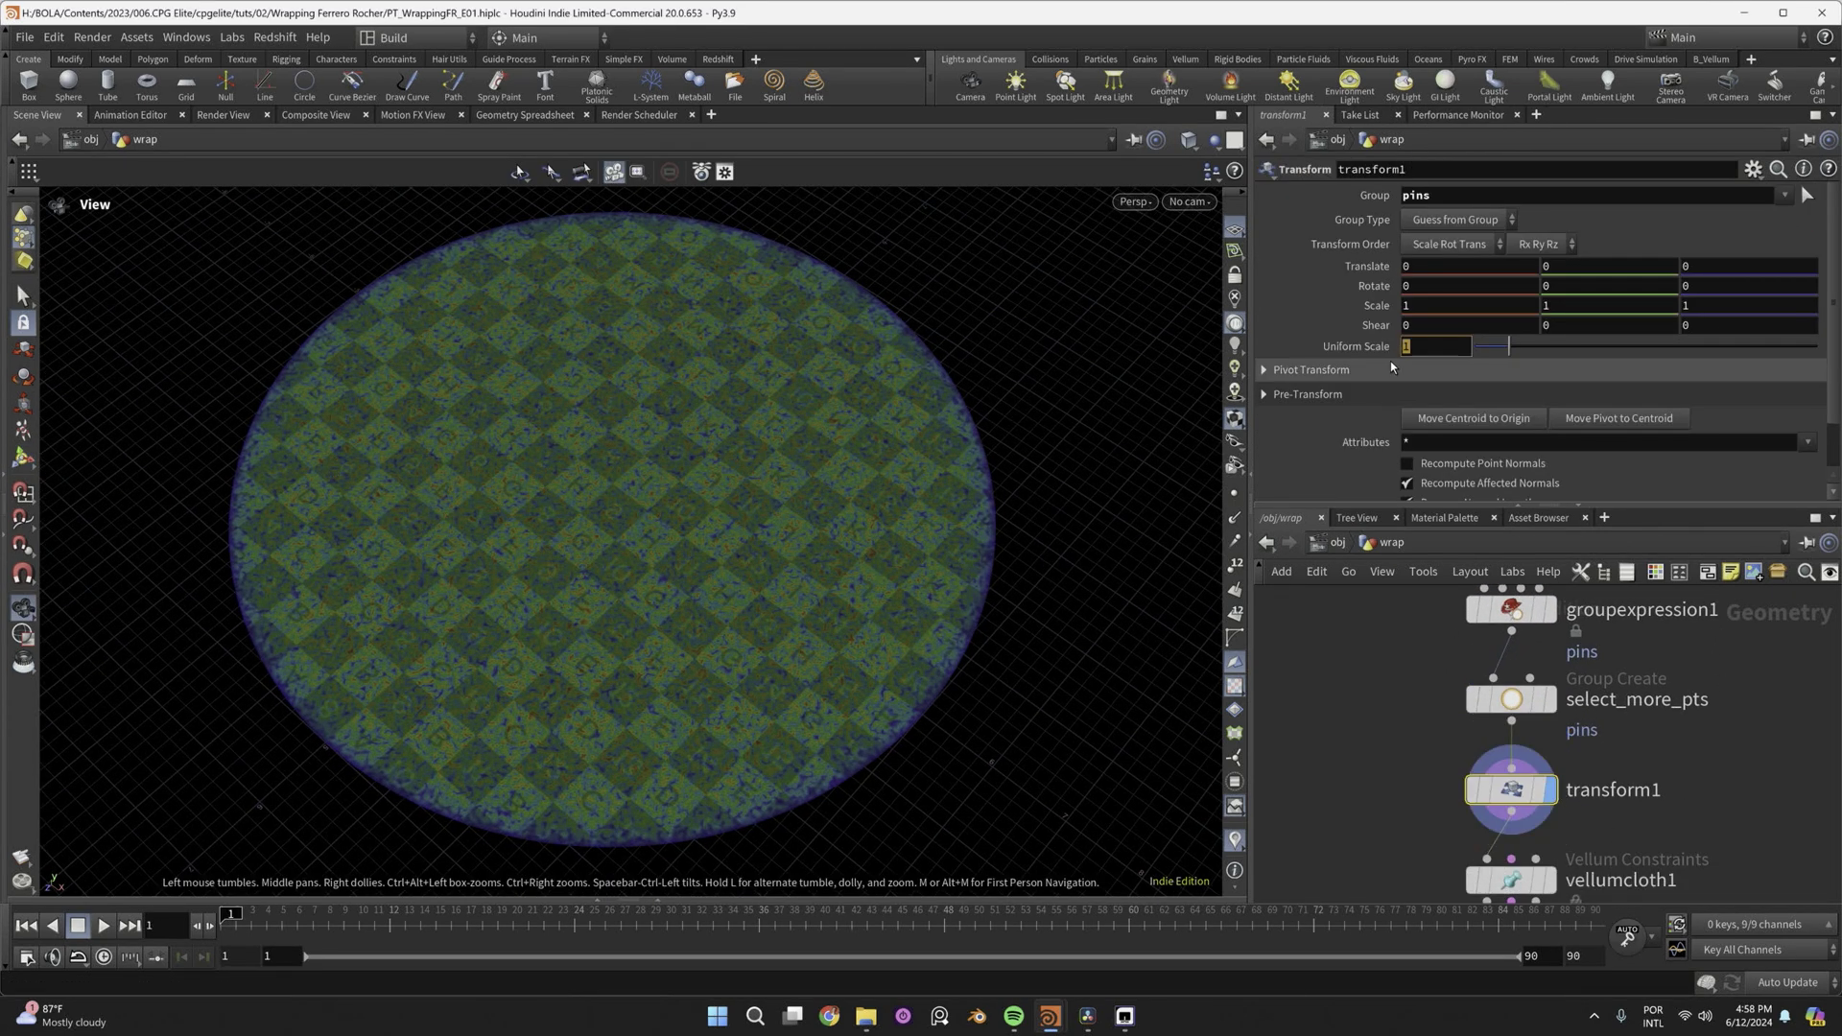
Keyframe the transform's uniform scale at frame 1, then paste the MOPs Shape Falloff node below.
{"action": "left_click", "coordinate": [1444, 347]}
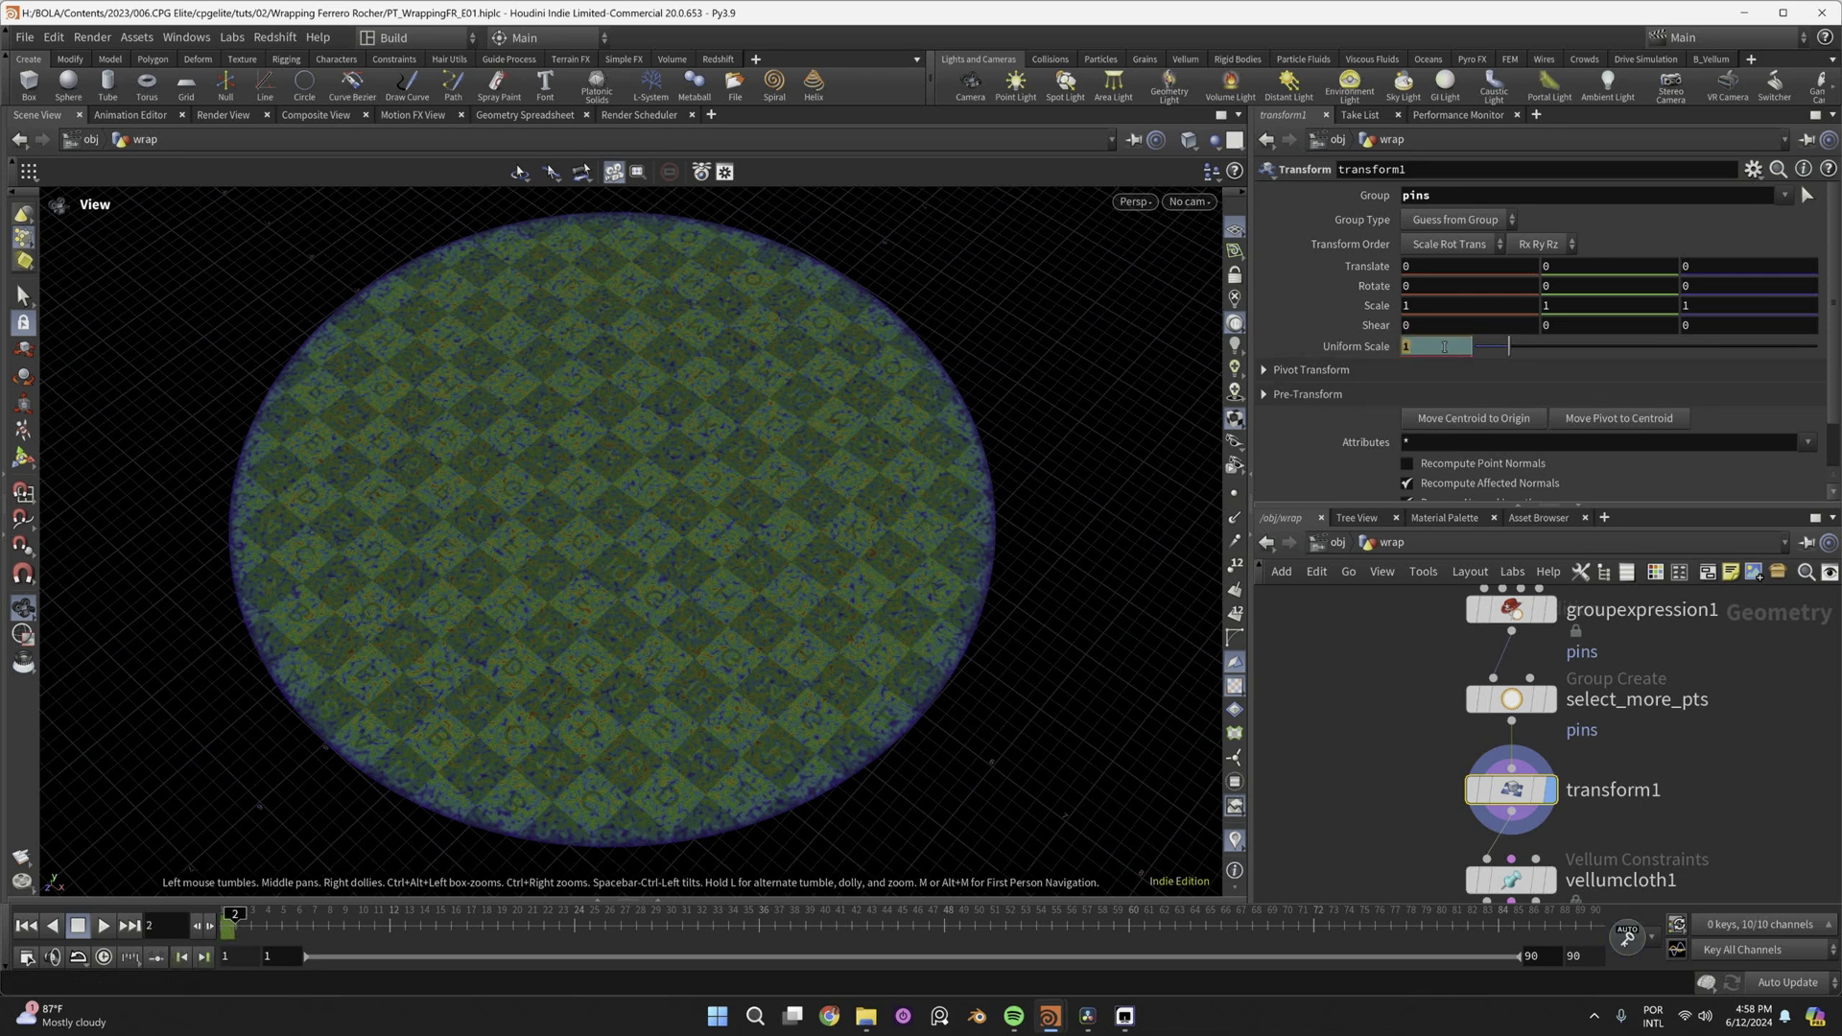
{"action": "left_click", "coordinate": [1444, 346], "text": "alt"}
{"action": "key", "text": "Left"}
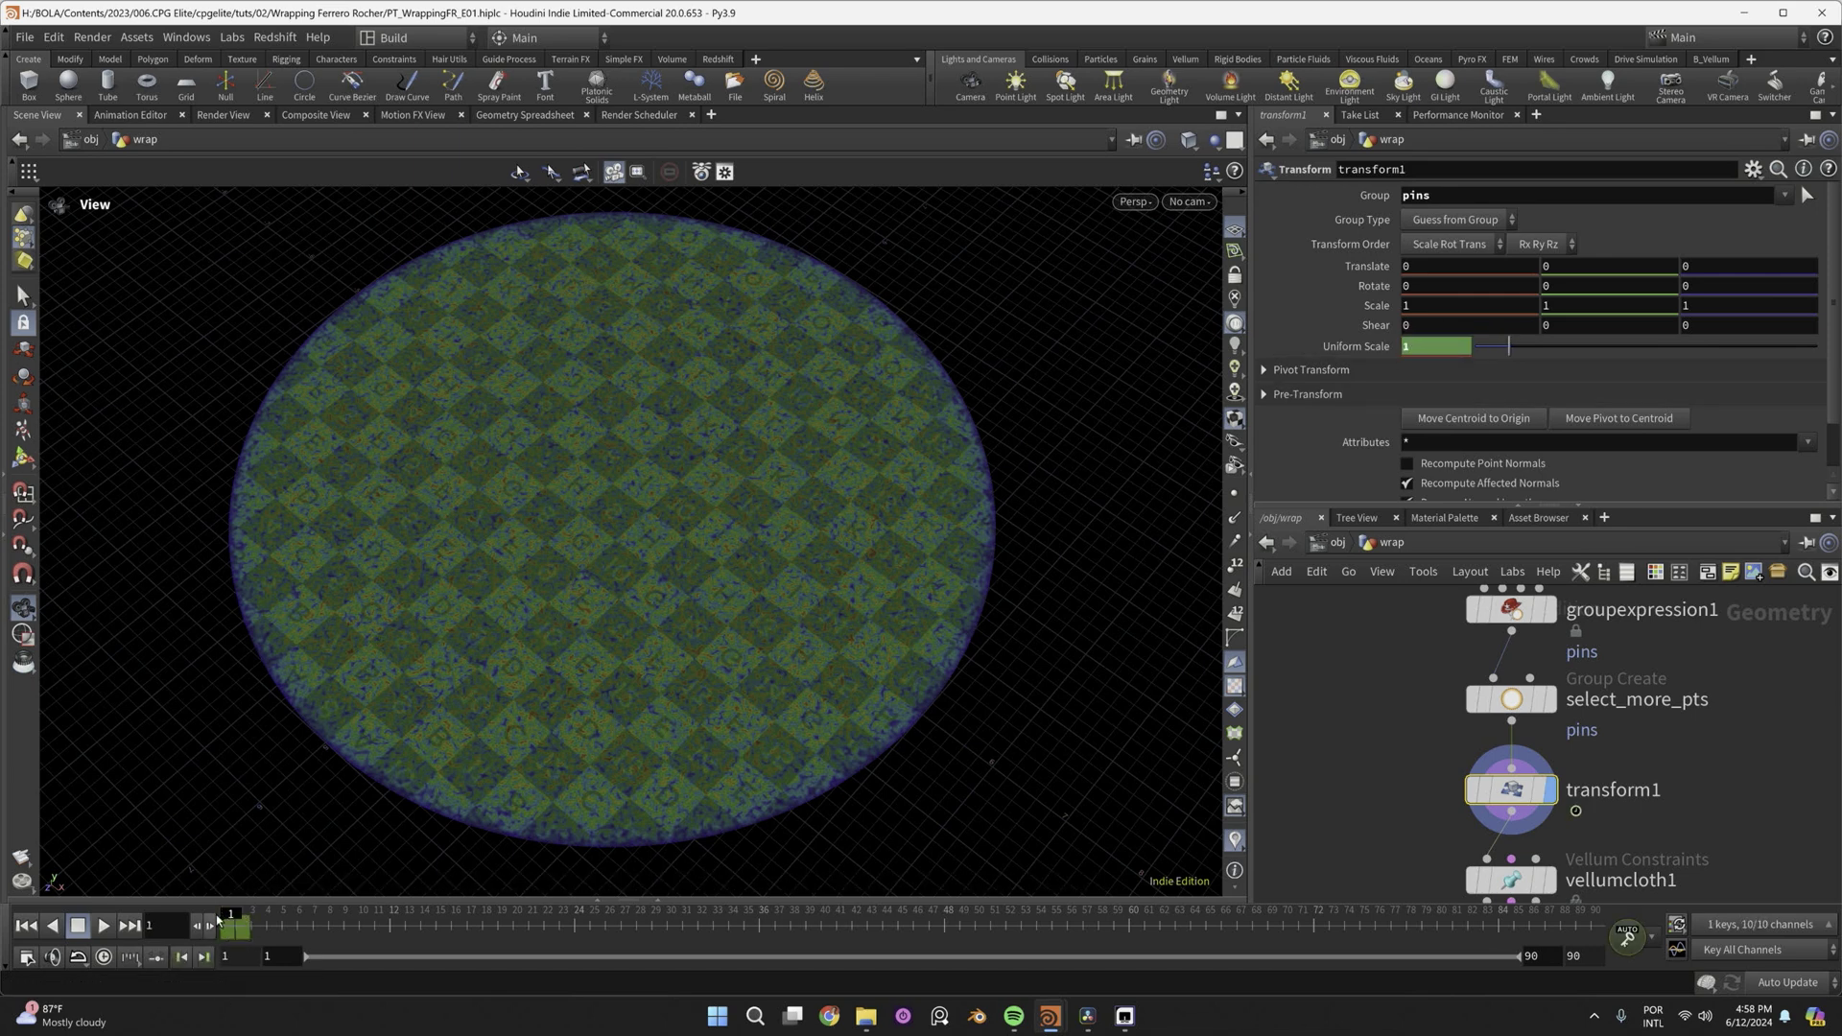
{"action": "middle_click_drag", "start_coordinate": [1532, 830], "coordinate": [1527, 740]}
{"action": "key", "text": "ctrl+v"}
Line up mops_Shape_Falloff in the chain, play the falloff animation, then stop back at frame 1.
{"action": "left_click_drag", "start_coordinate": [1528, 739], "coordinate": [1516, 740]}
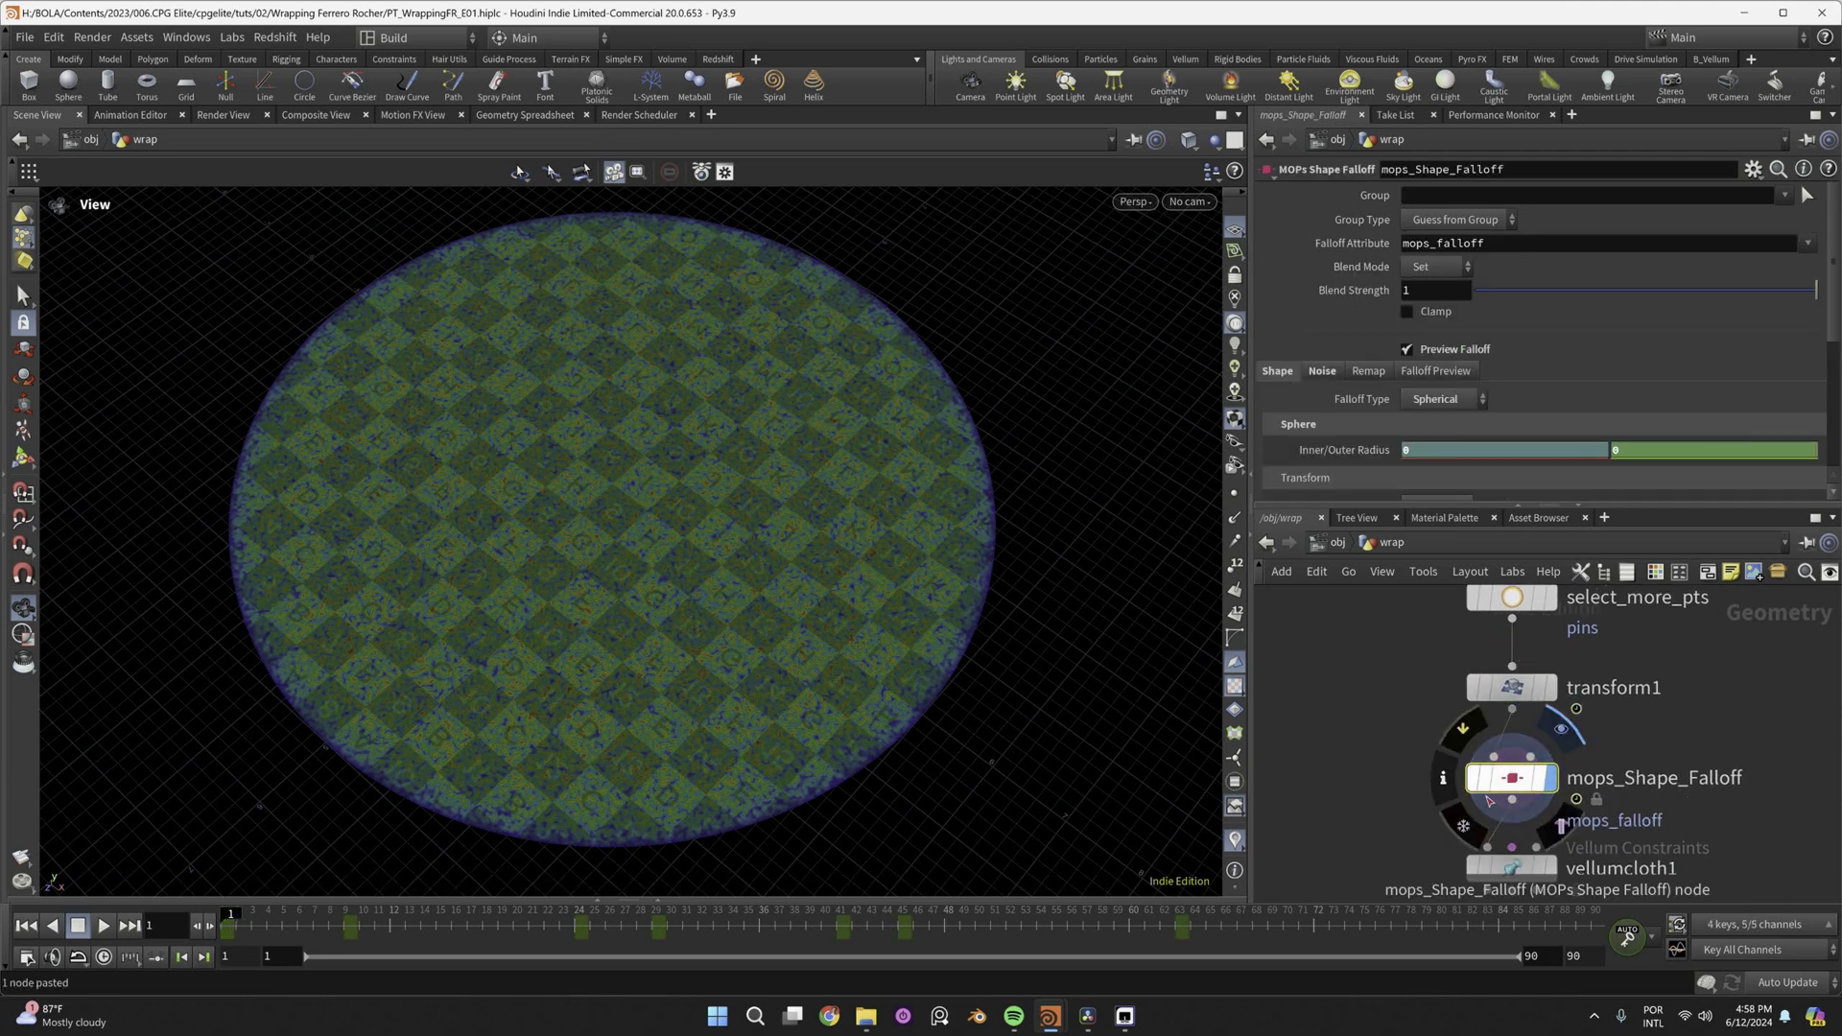
{"action": "left_click", "coordinate": [116, 927]}
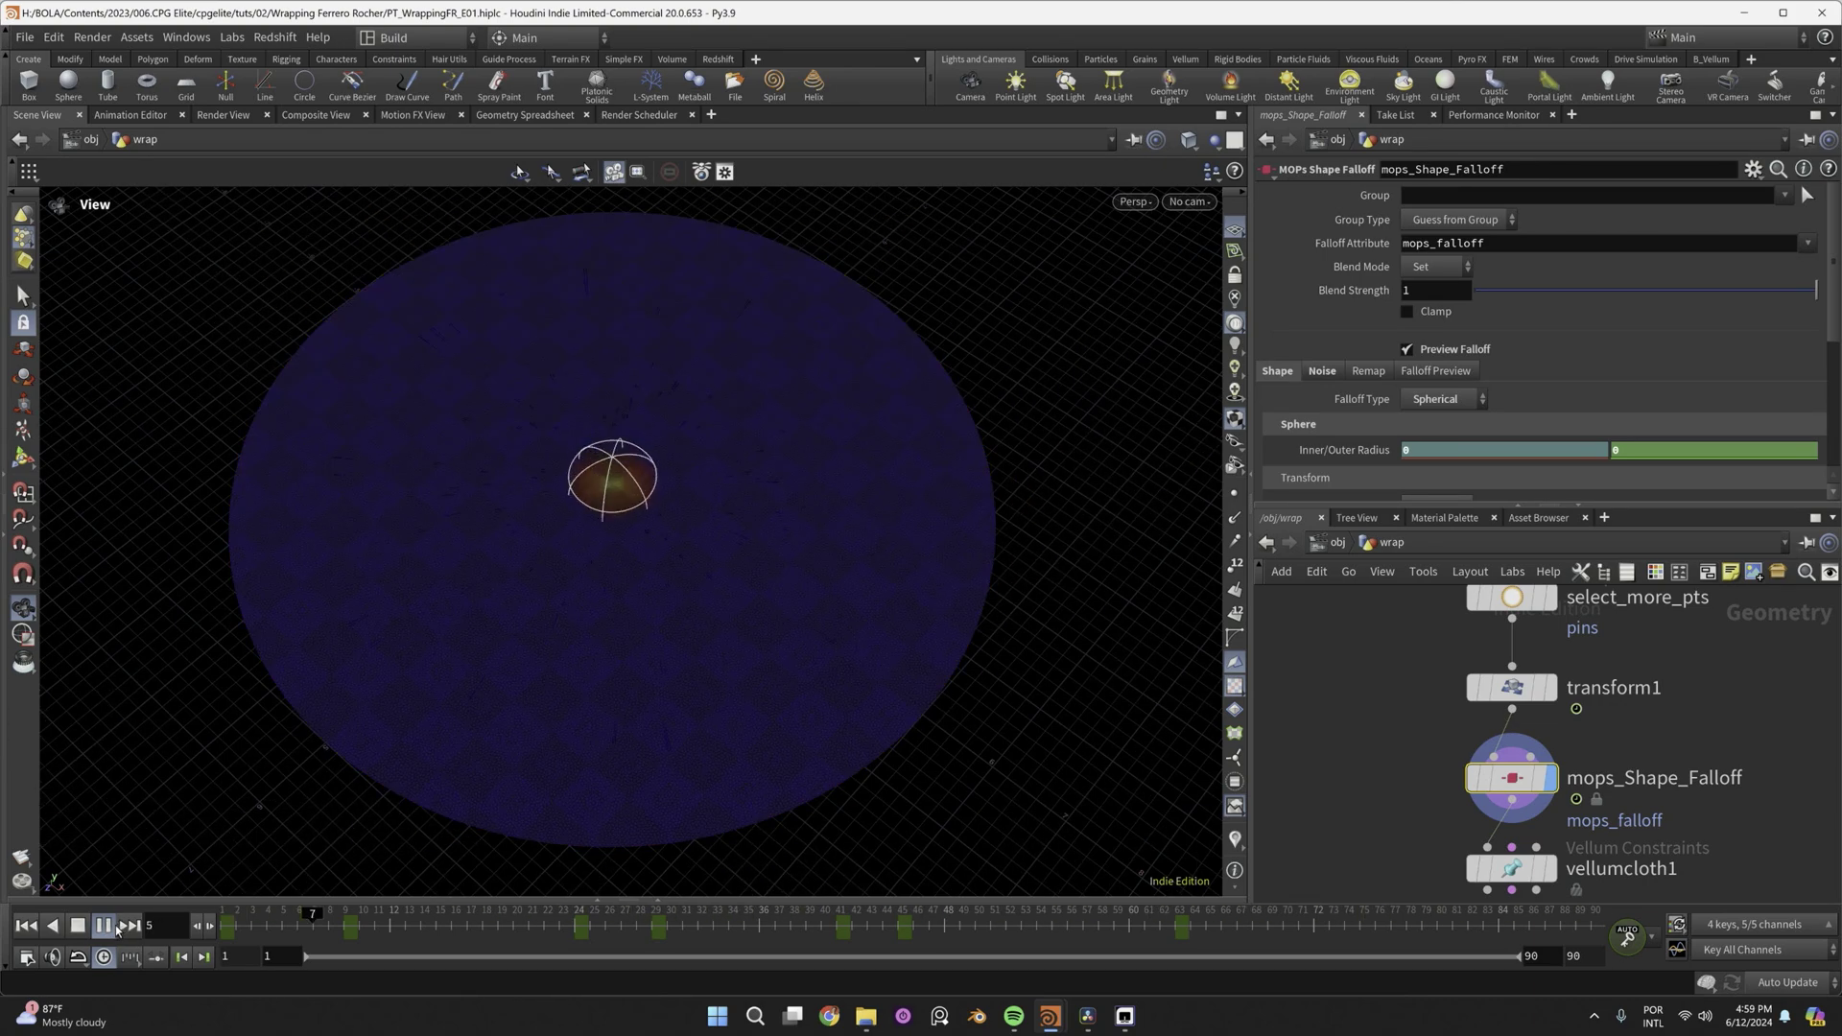
{"action": "left_click", "coordinate": [223, 925]}
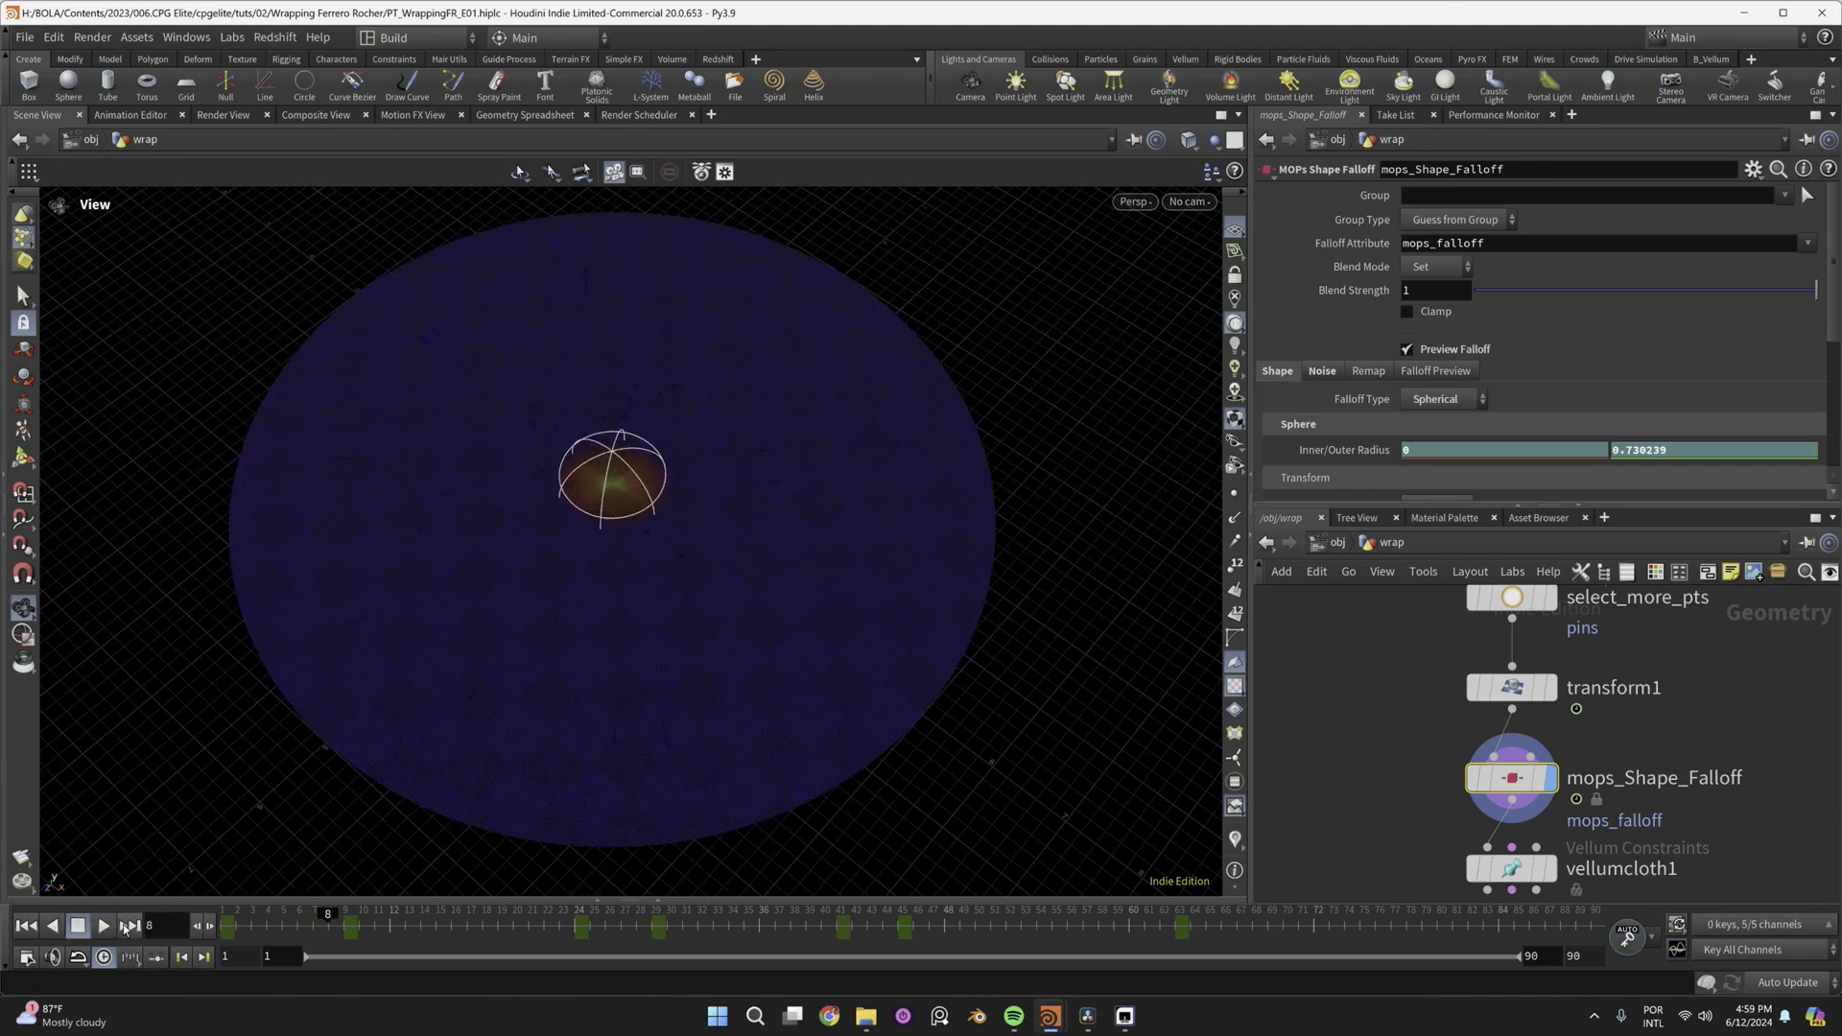
{"action": "middle_click_drag", "start_coordinate": [1631, 767], "coordinate": [1625, 675]}
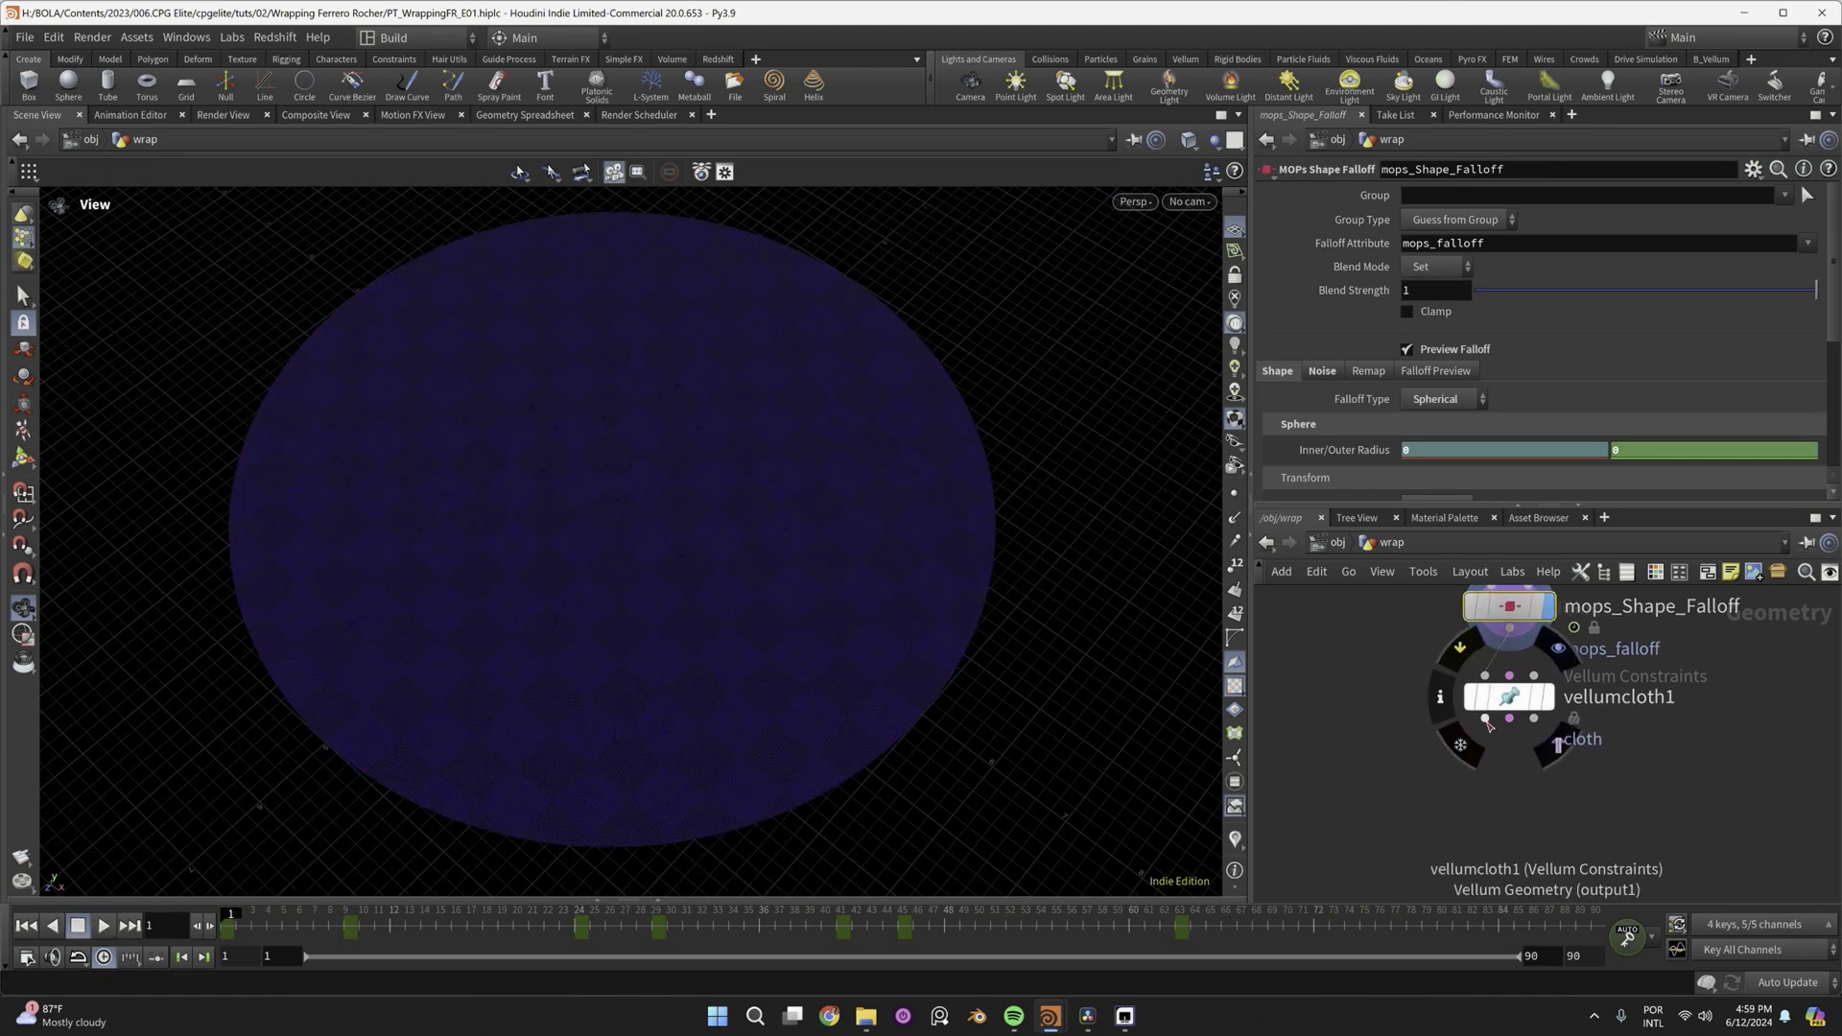
Add a Vellum Constraints node below vellumcloth1, display it, and name it pin_to_target.
{"action": "right_click", "coordinate": [1485, 717]}
{"action": "left_click", "coordinate": [1526, 901]}
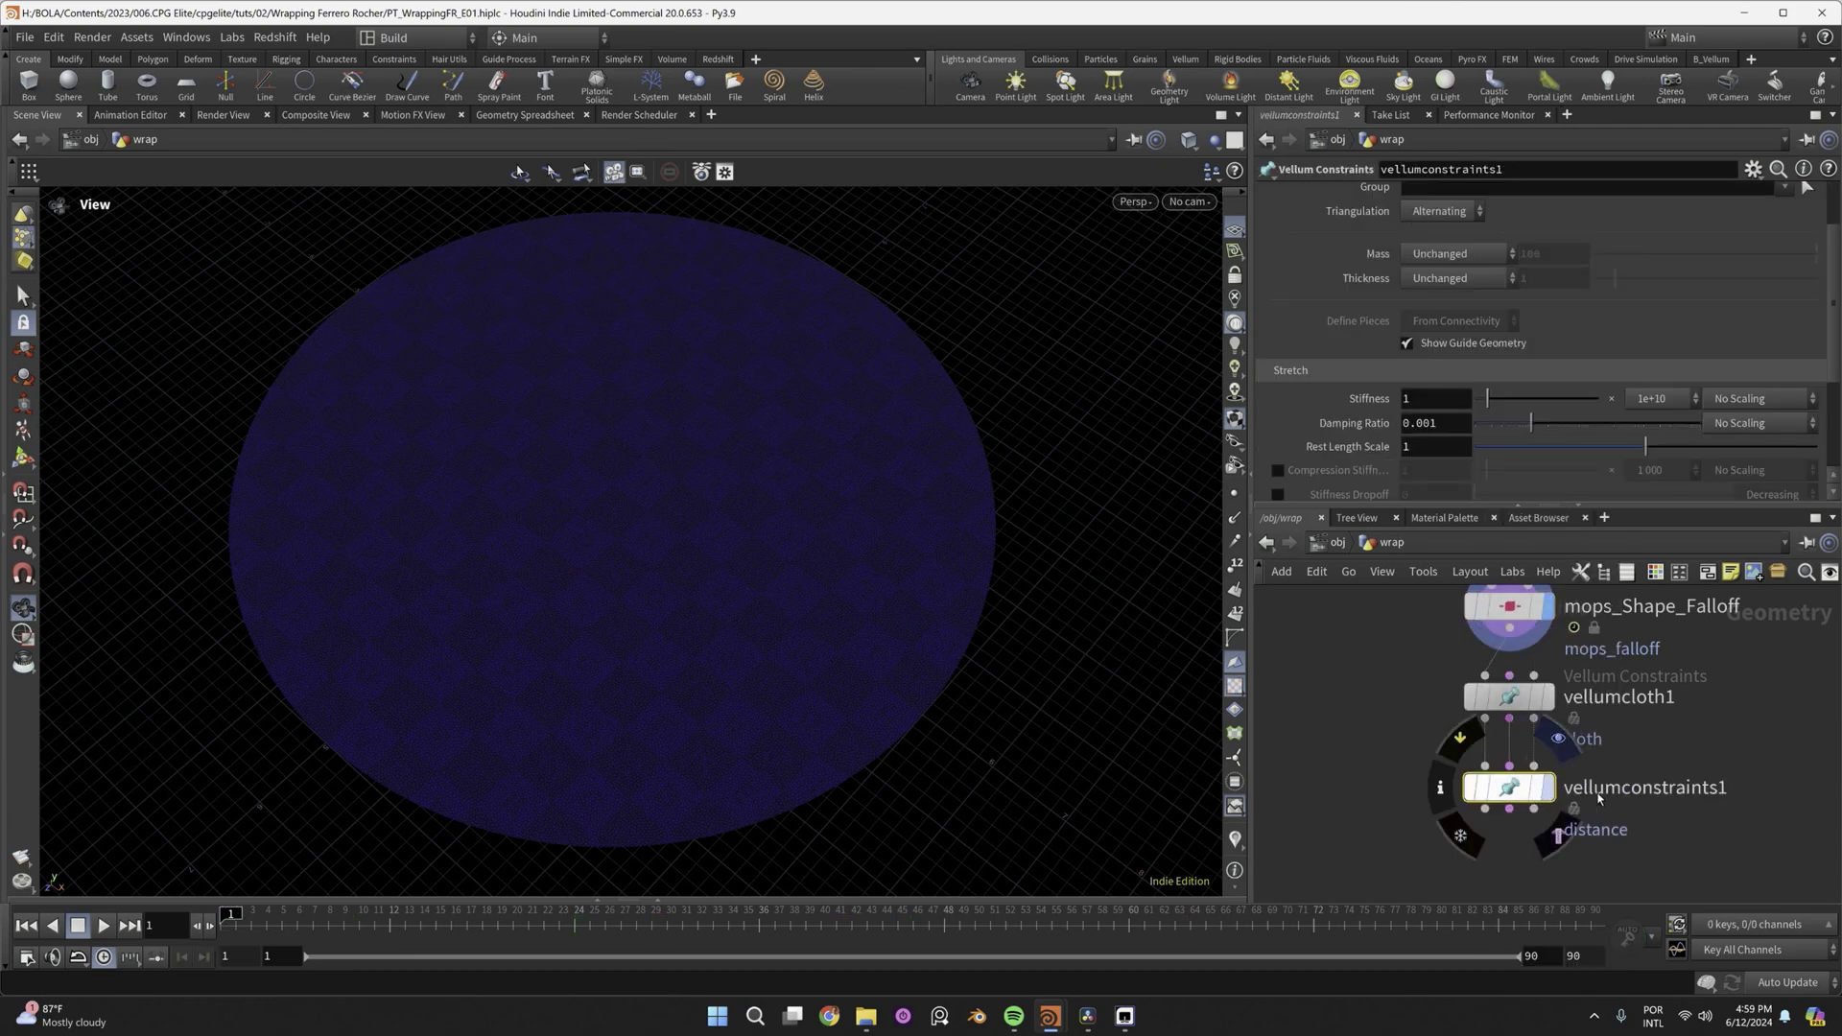
{"action": "left_click", "coordinate": [1547, 788]}
{"action": "double_click", "coordinate": [1622, 788]}
{"action": "type", "text": "pin_to_target"}
{"action": "key", "text": "Return"}
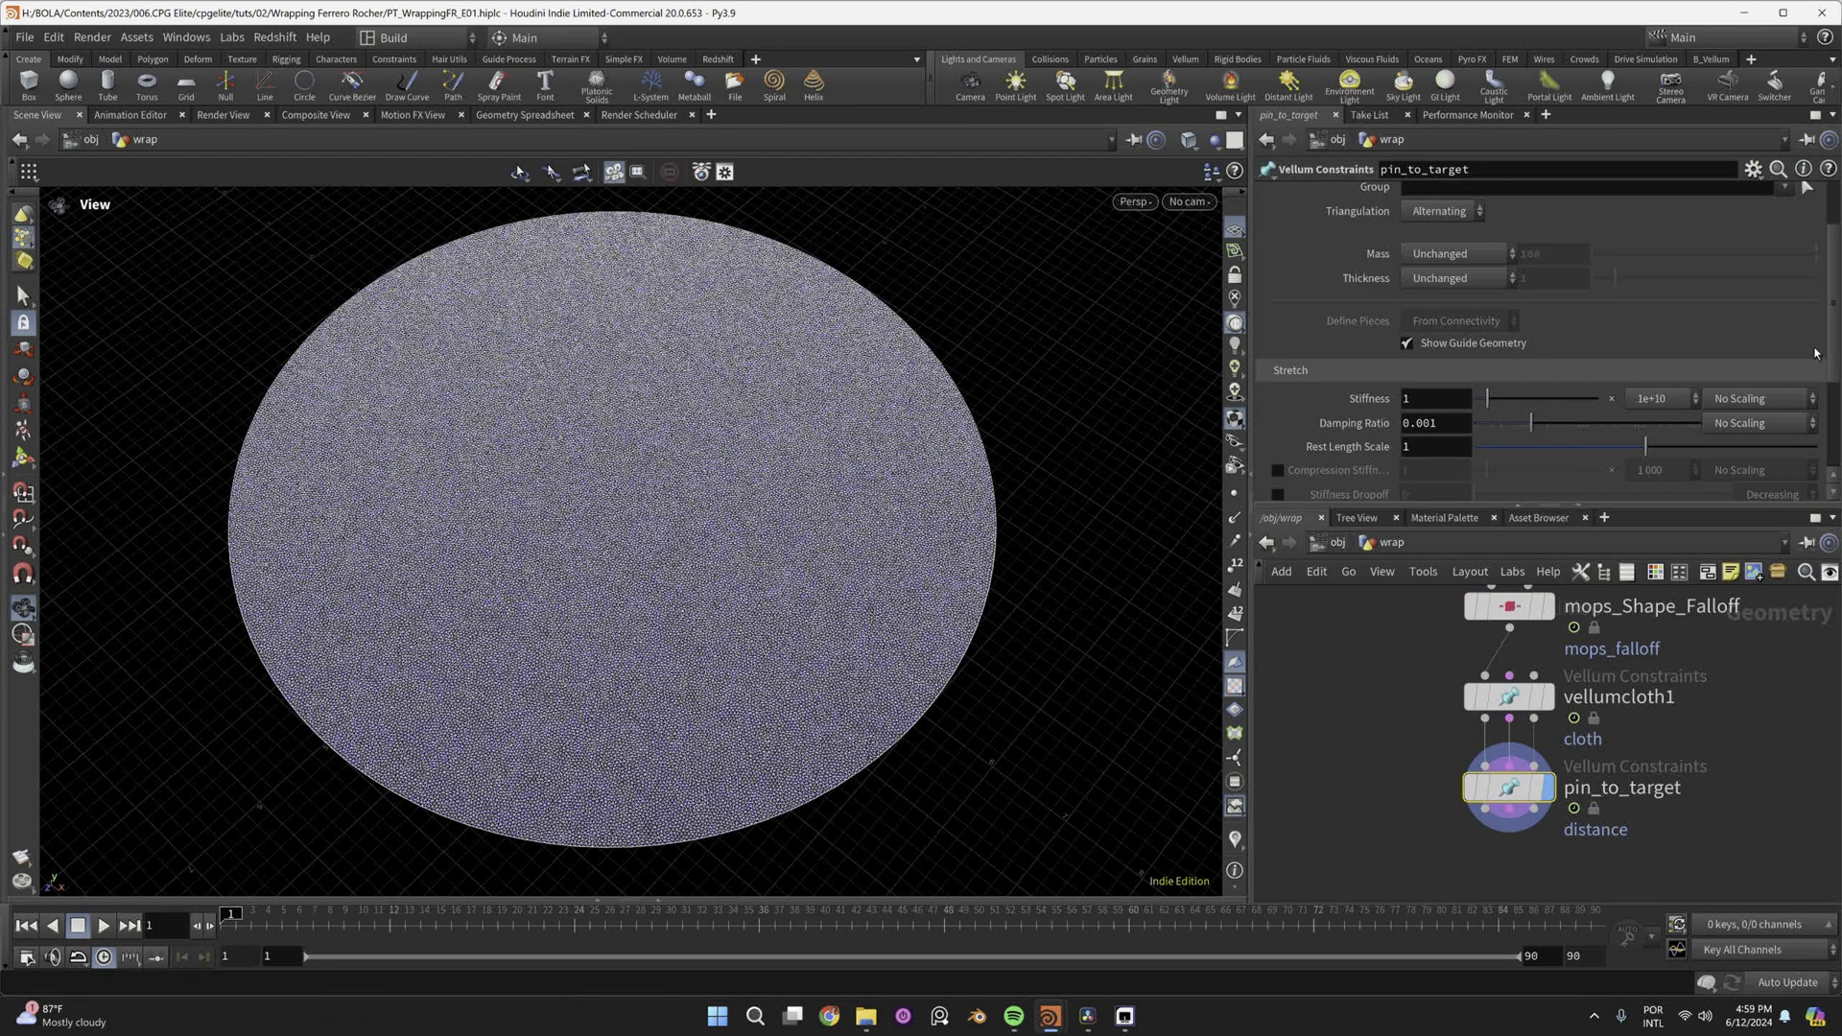
Make it a point-based Pin to Target constraint with soft pin and soft orientation pin types.
{"action": "left_click", "coordinate": [1468, 195]}
{"action": "left_click", "coordinate": [1413, 365]}
{"action": "left_click", "coordinate": [1436, 247]}
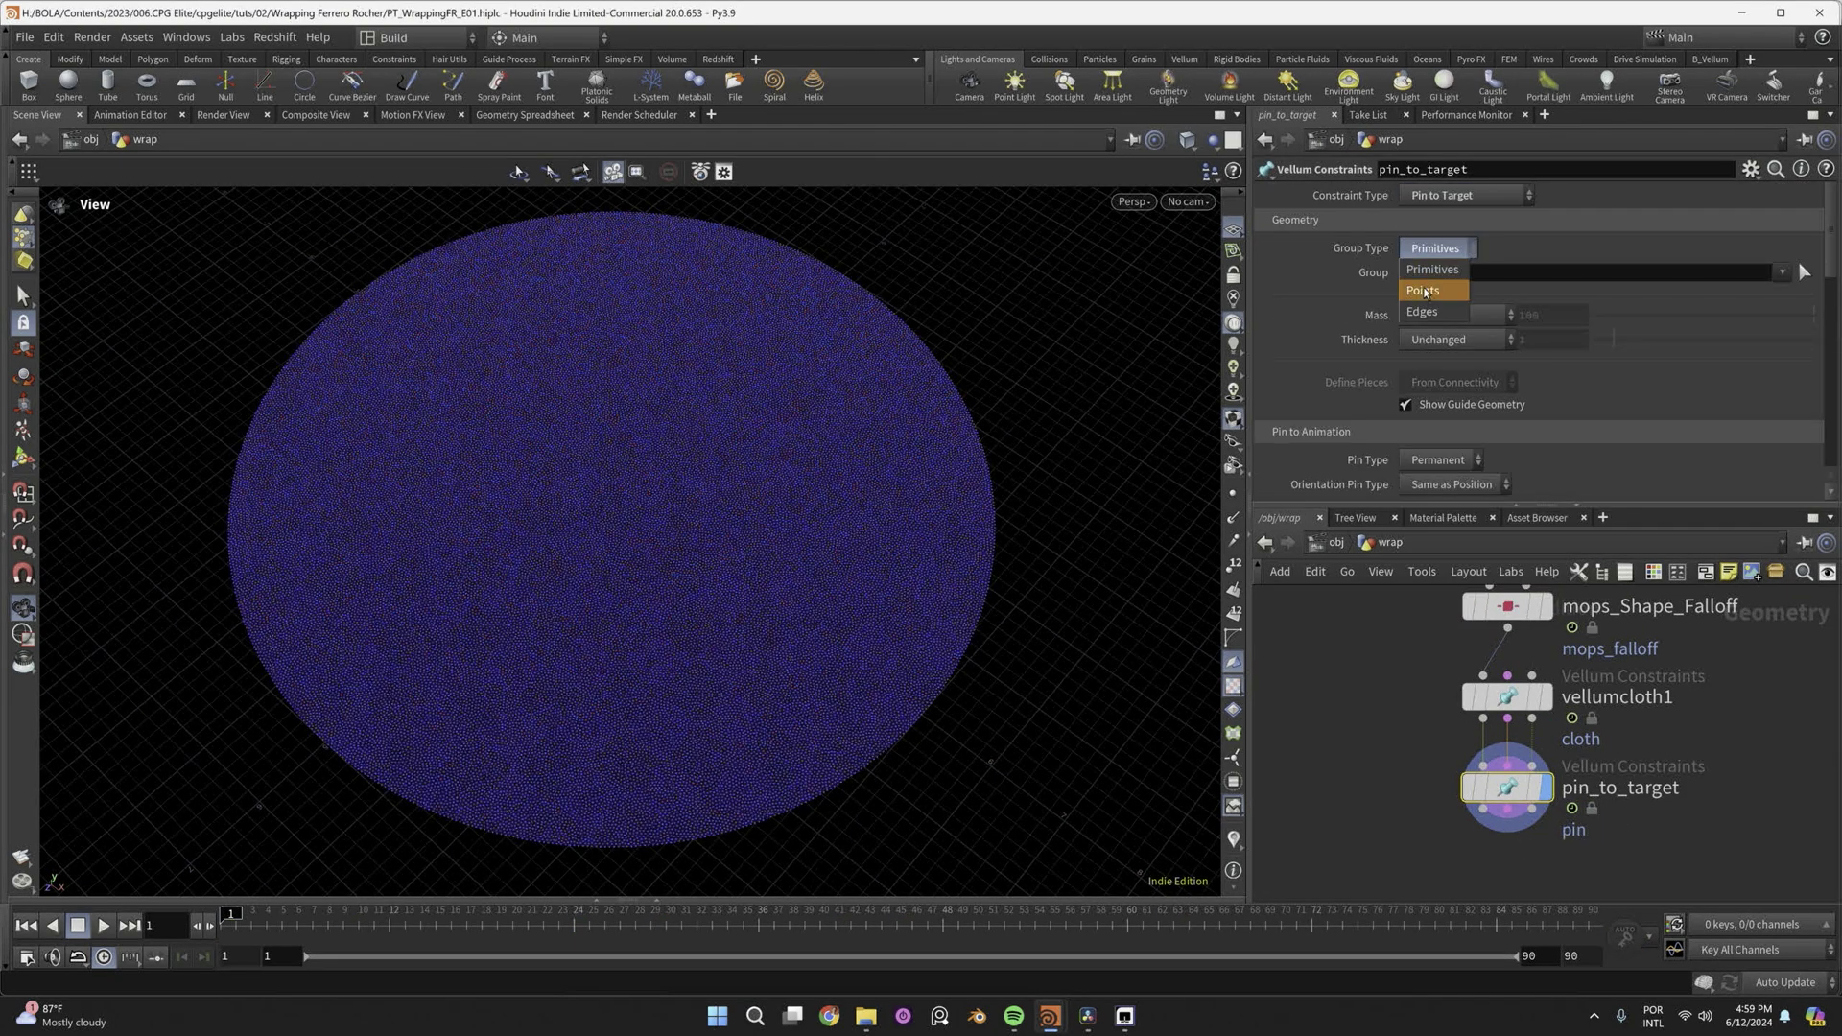
{"action": "left_click", "coordinate": [1425, 287]}
{"action": "scroll", "coordinate": [1465, 346], "scroll_direction": "down", "scroll_amount": 2}
{"action": "left_click", "coordinate": [1465, 337]}
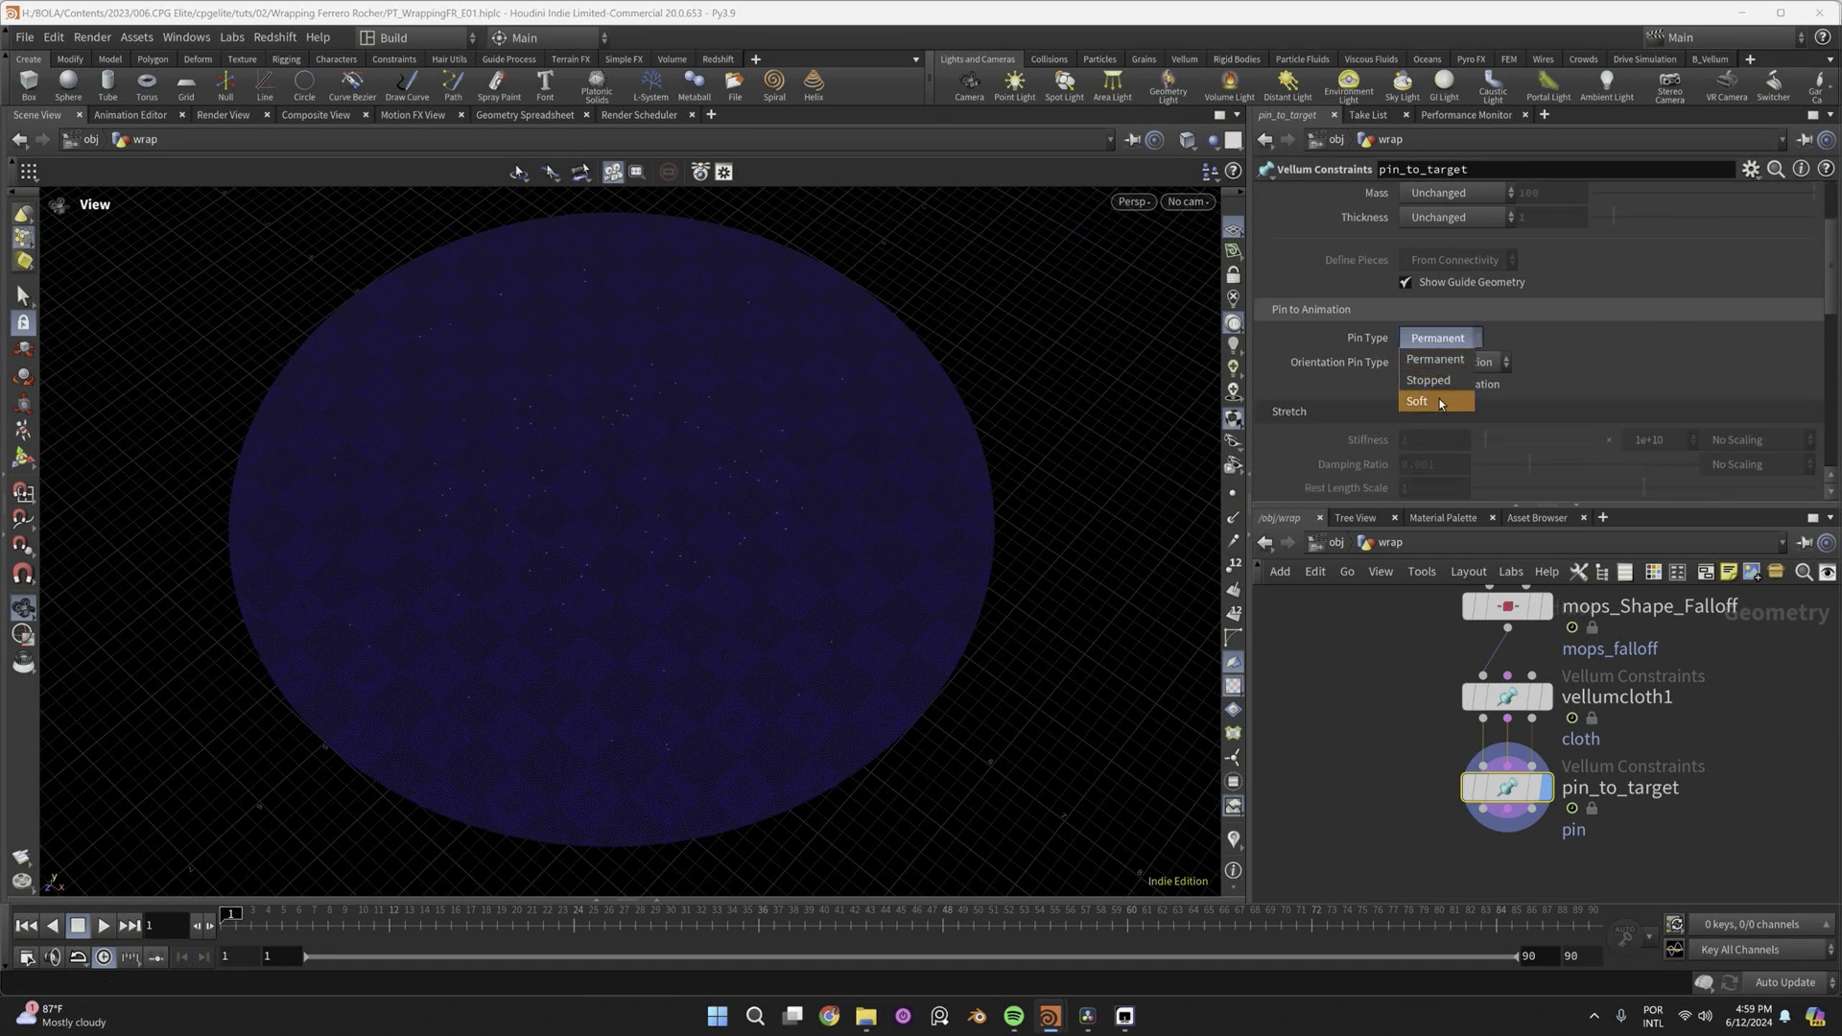
{"action": "left_click", "coordinate": [1420, 400]}
{"action": "left_click", "coordinate": [1452, 361]}
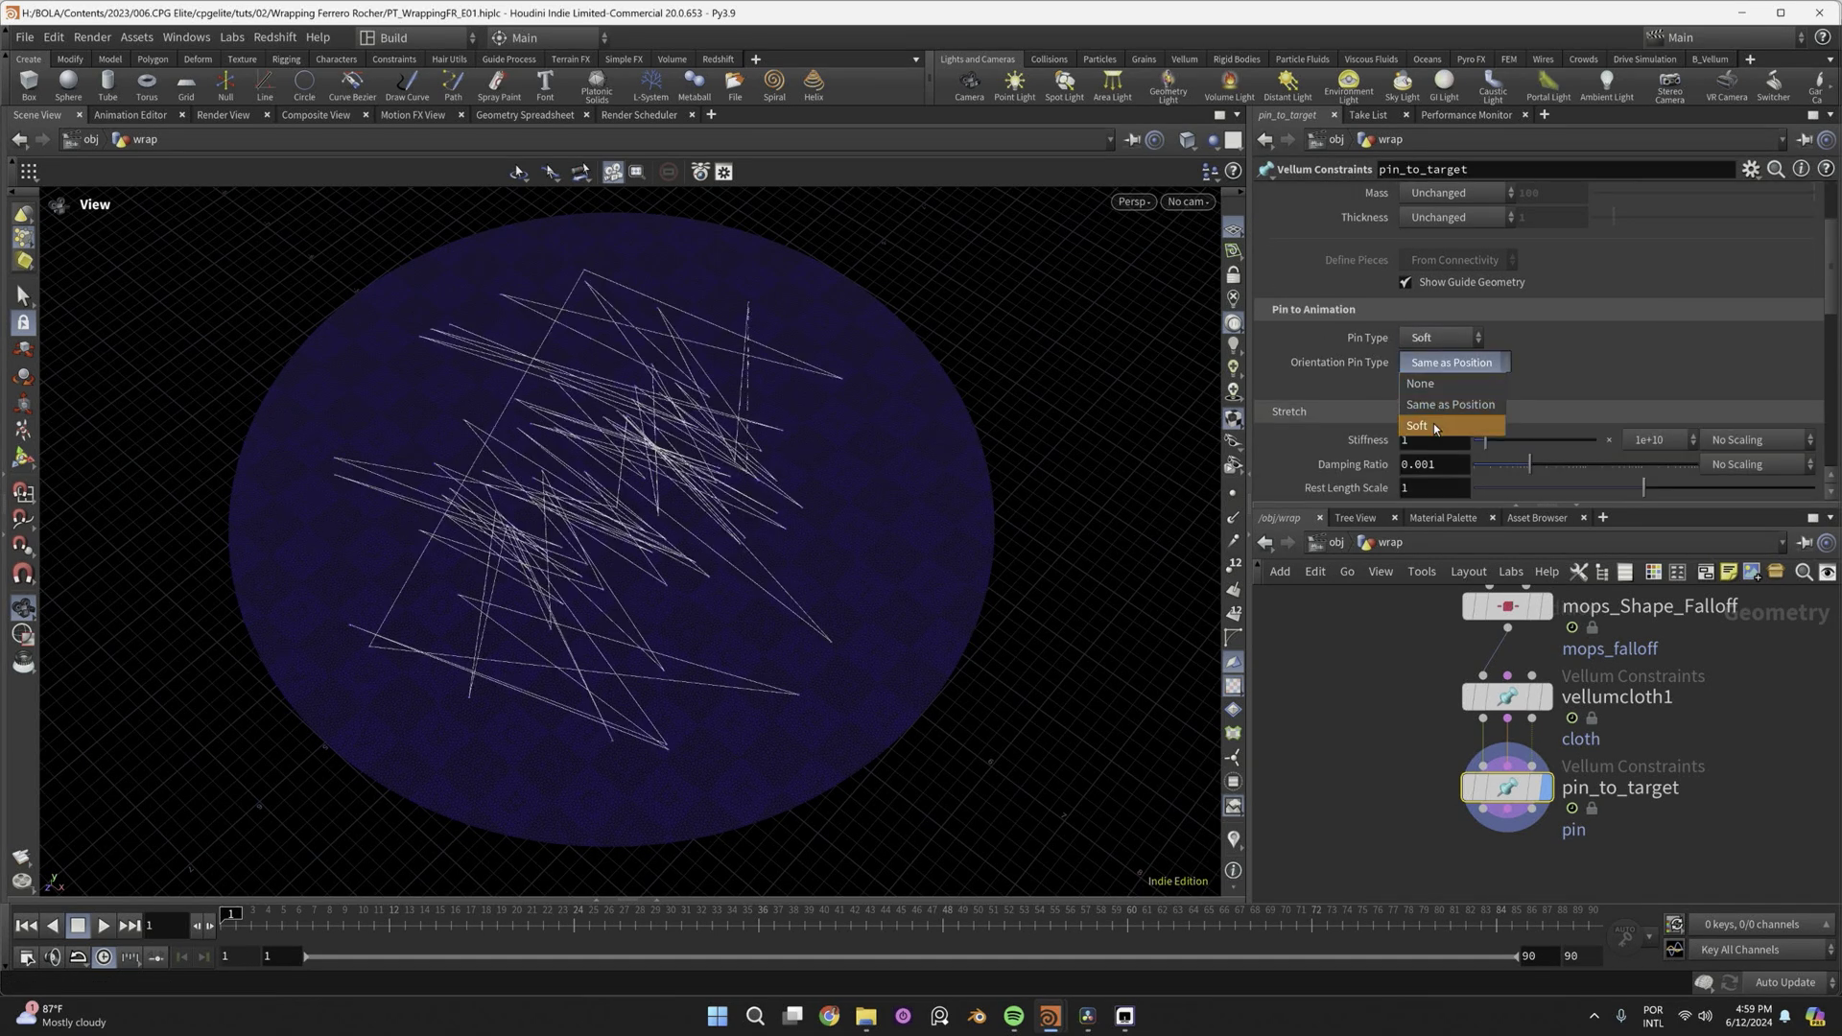
{"action": "left_click", "coordinate": [1436, 427]}
Scale the pin stiffness by the mops_falloff attribute.
{"action": "scroll", "coordinate": [1508, 383], "scroll_direction": "down", "scroll_amount": 1}
{"action": "left_click", "coordinate": [1752, 366]}
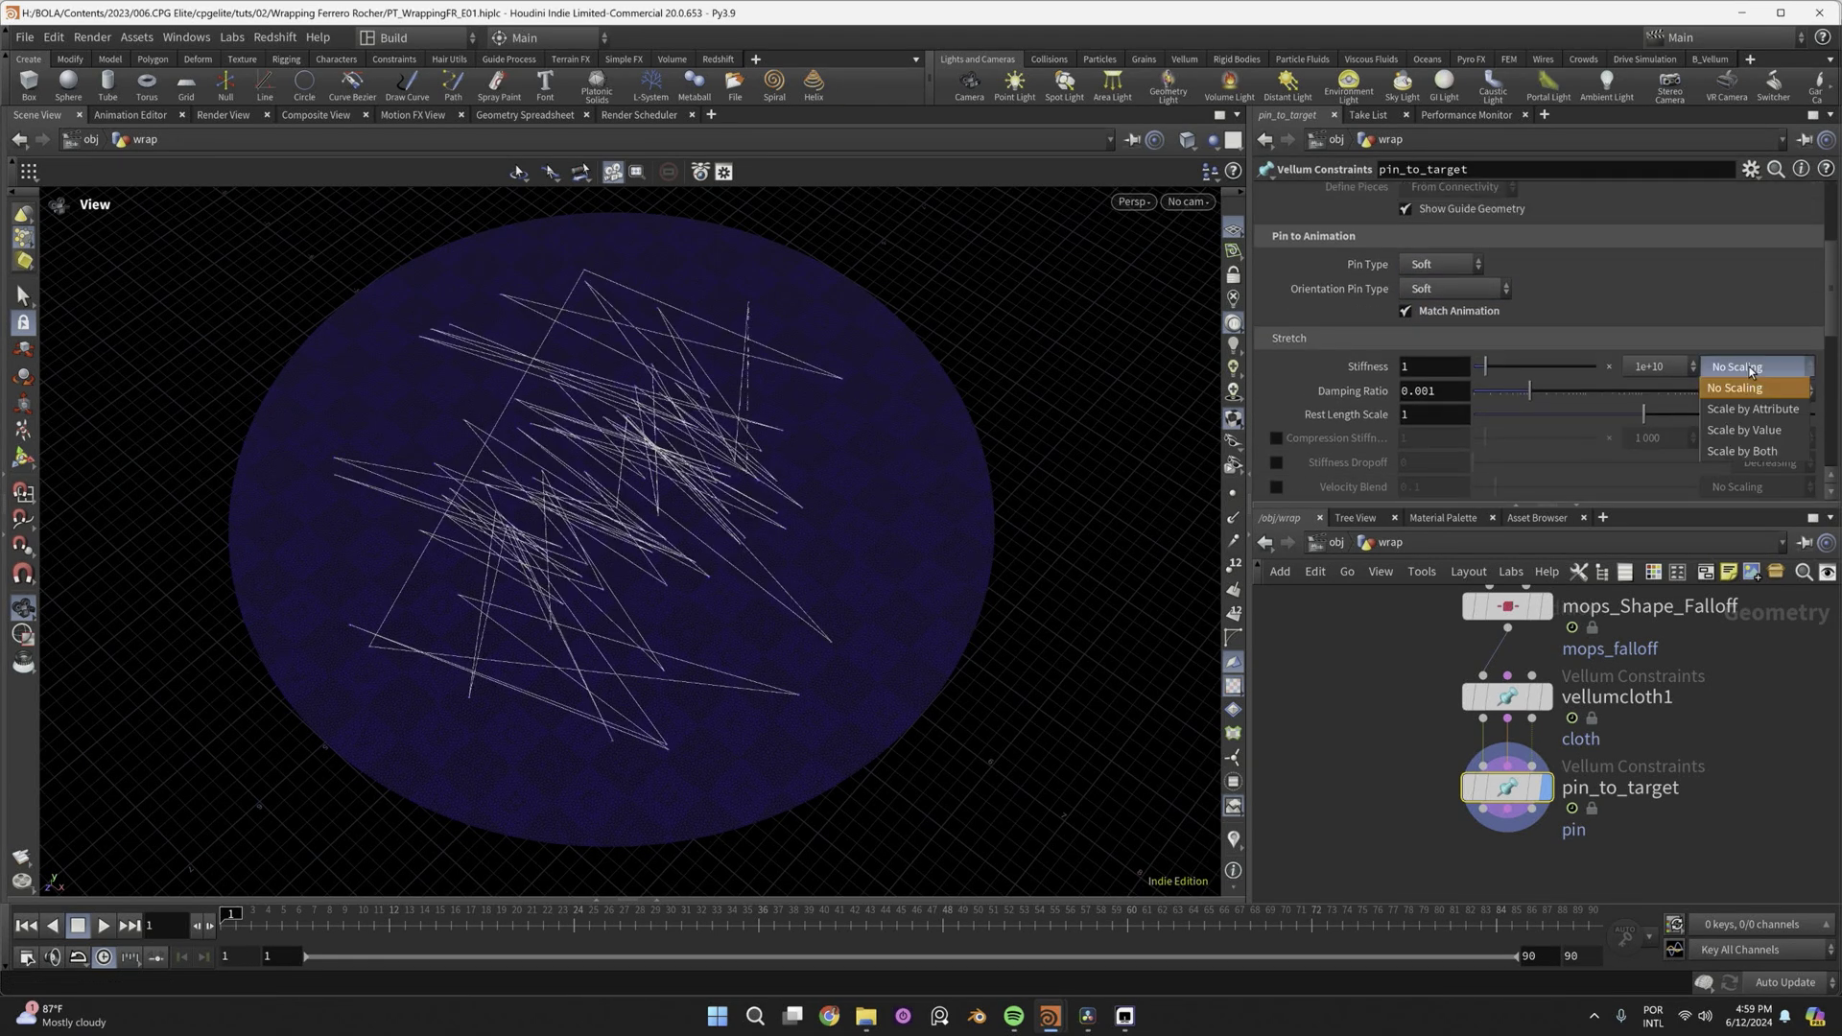
{"action": "left_click", "coordinate": [1751, 403]}
{"action": "double_click", "coordinate": [1522, 393]}
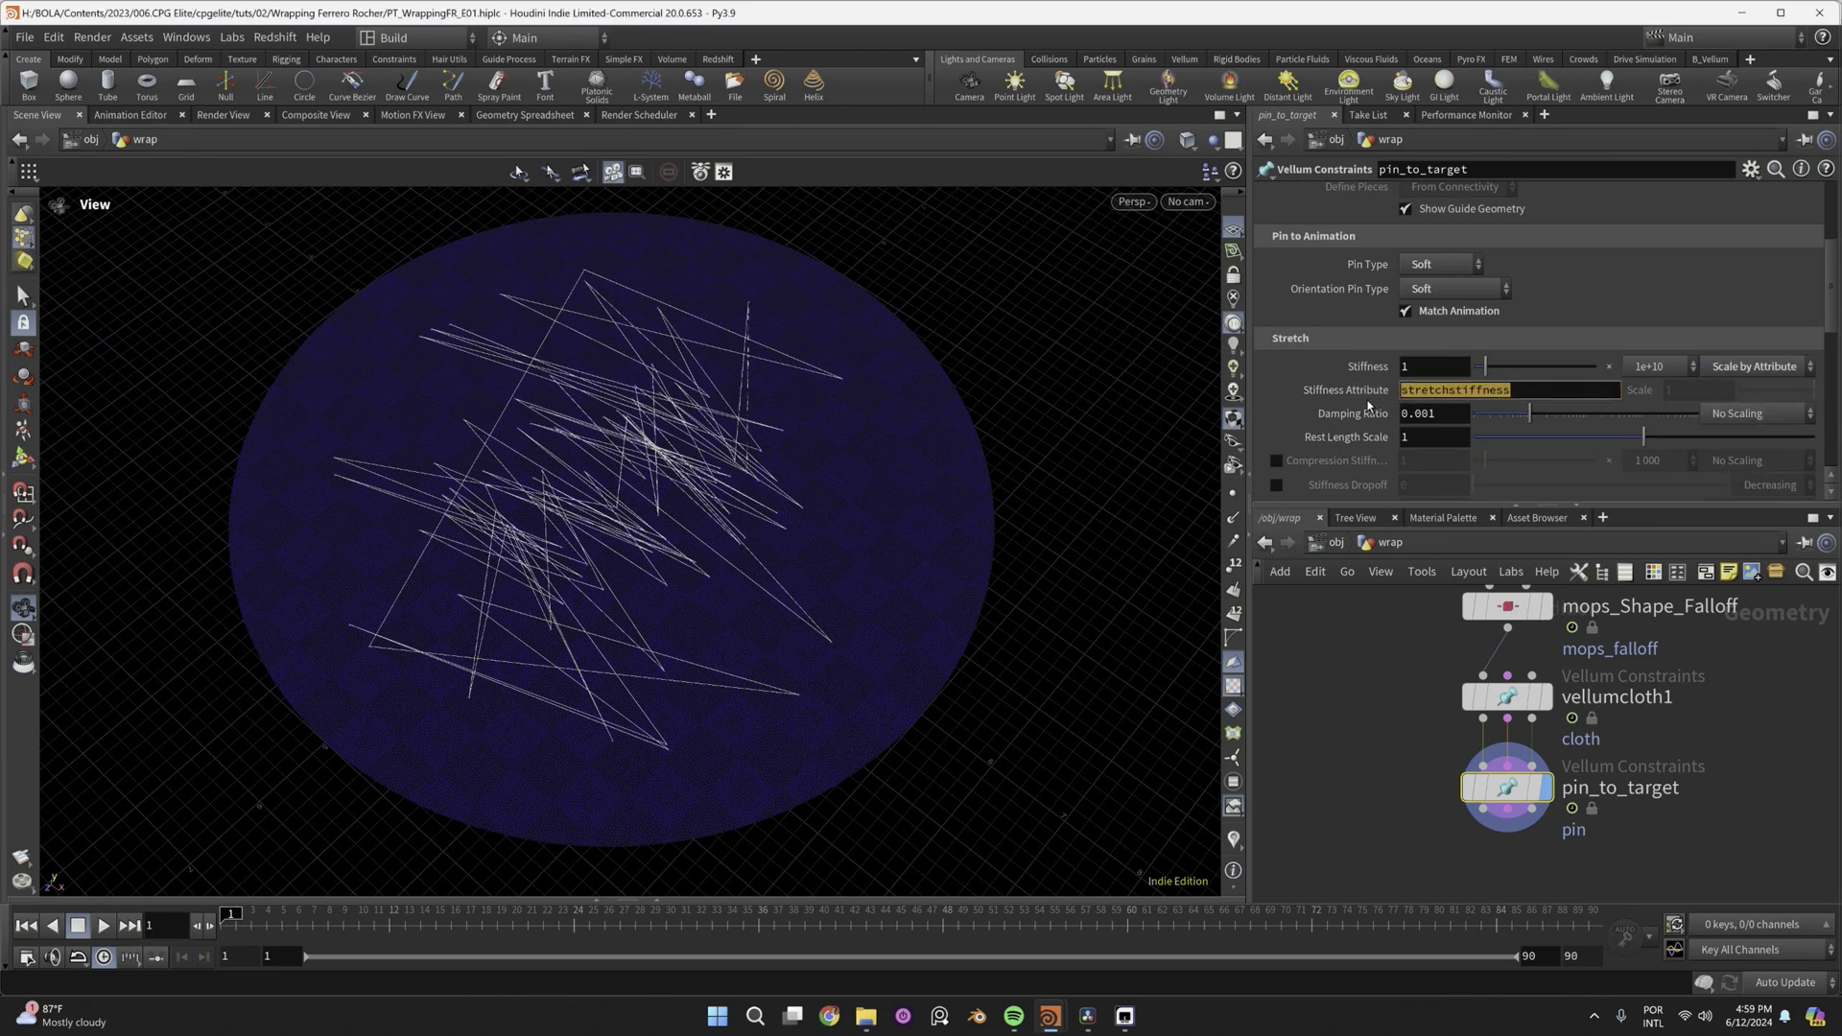
{"action": "type", "text": "mops_falloff"}
{"action": "key", "text": "Return"}
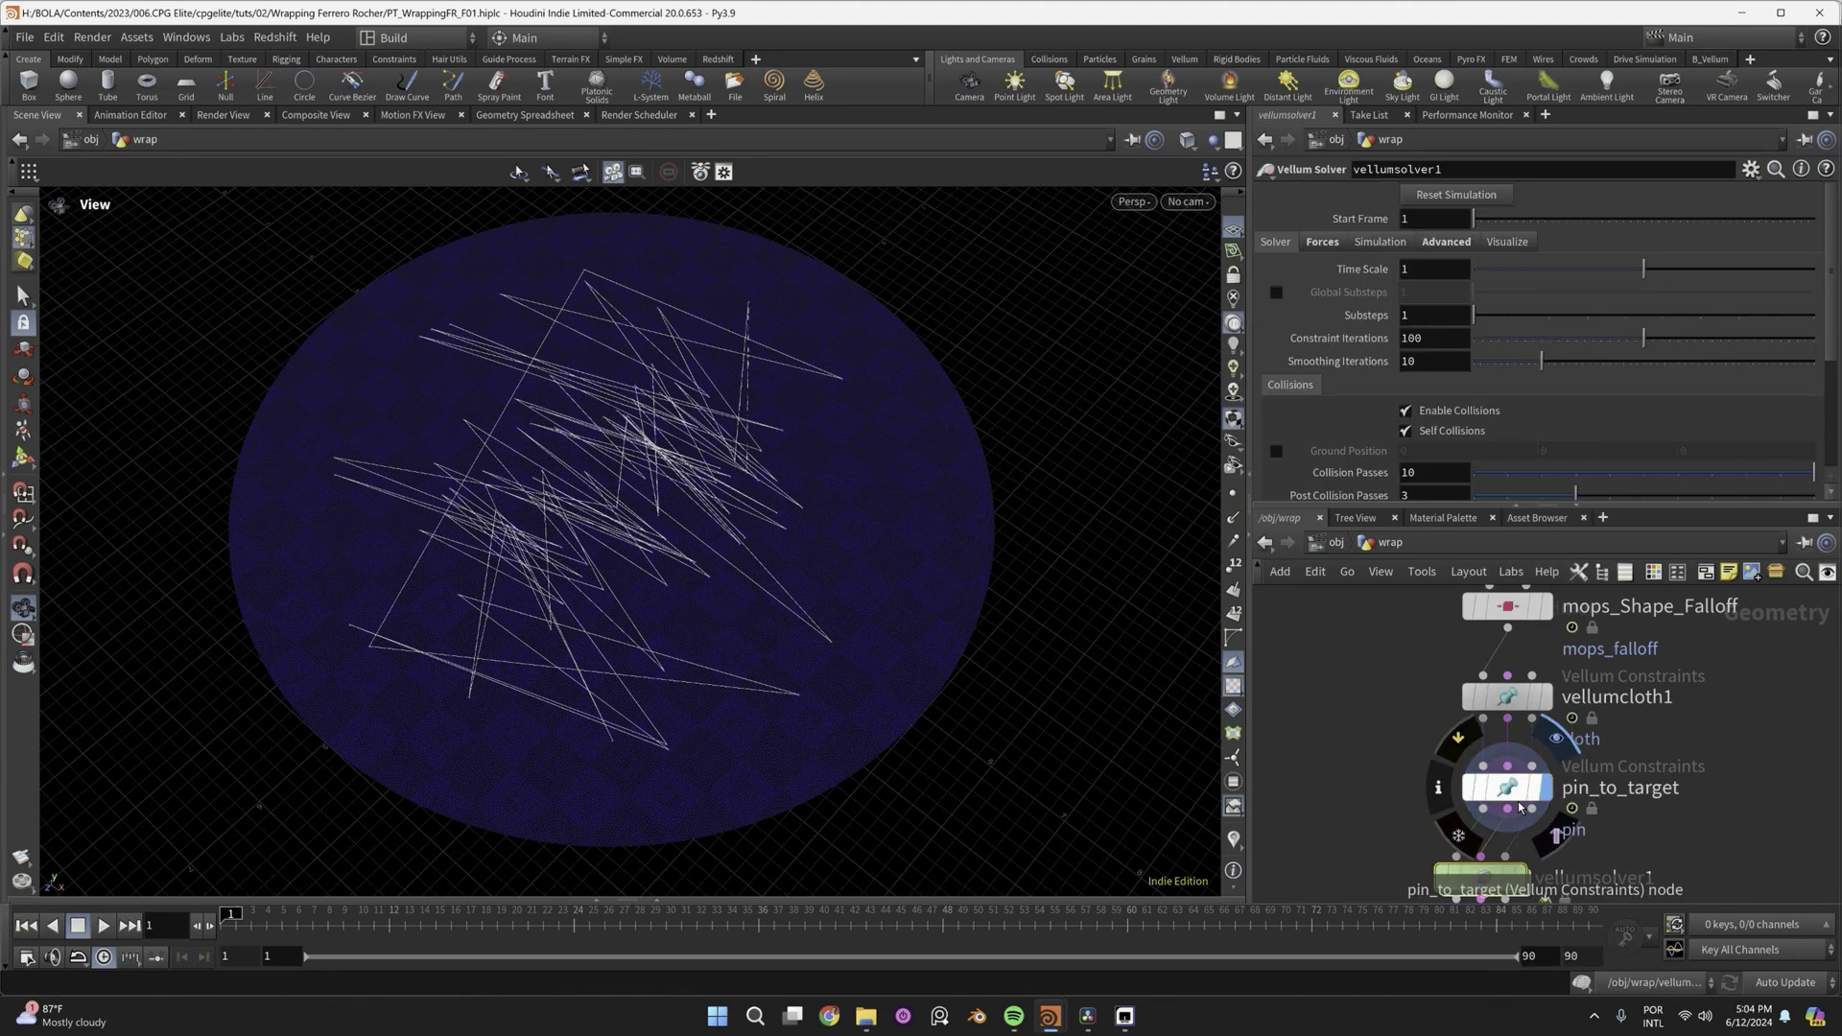
Set vellumsolver1 to 6 substeps and 20 smoothing iterations, and enable Ground Position.
{"action": "middle_click_drag", "start_coordinate": [1459, 844], "coordinate": [1462, 731]}
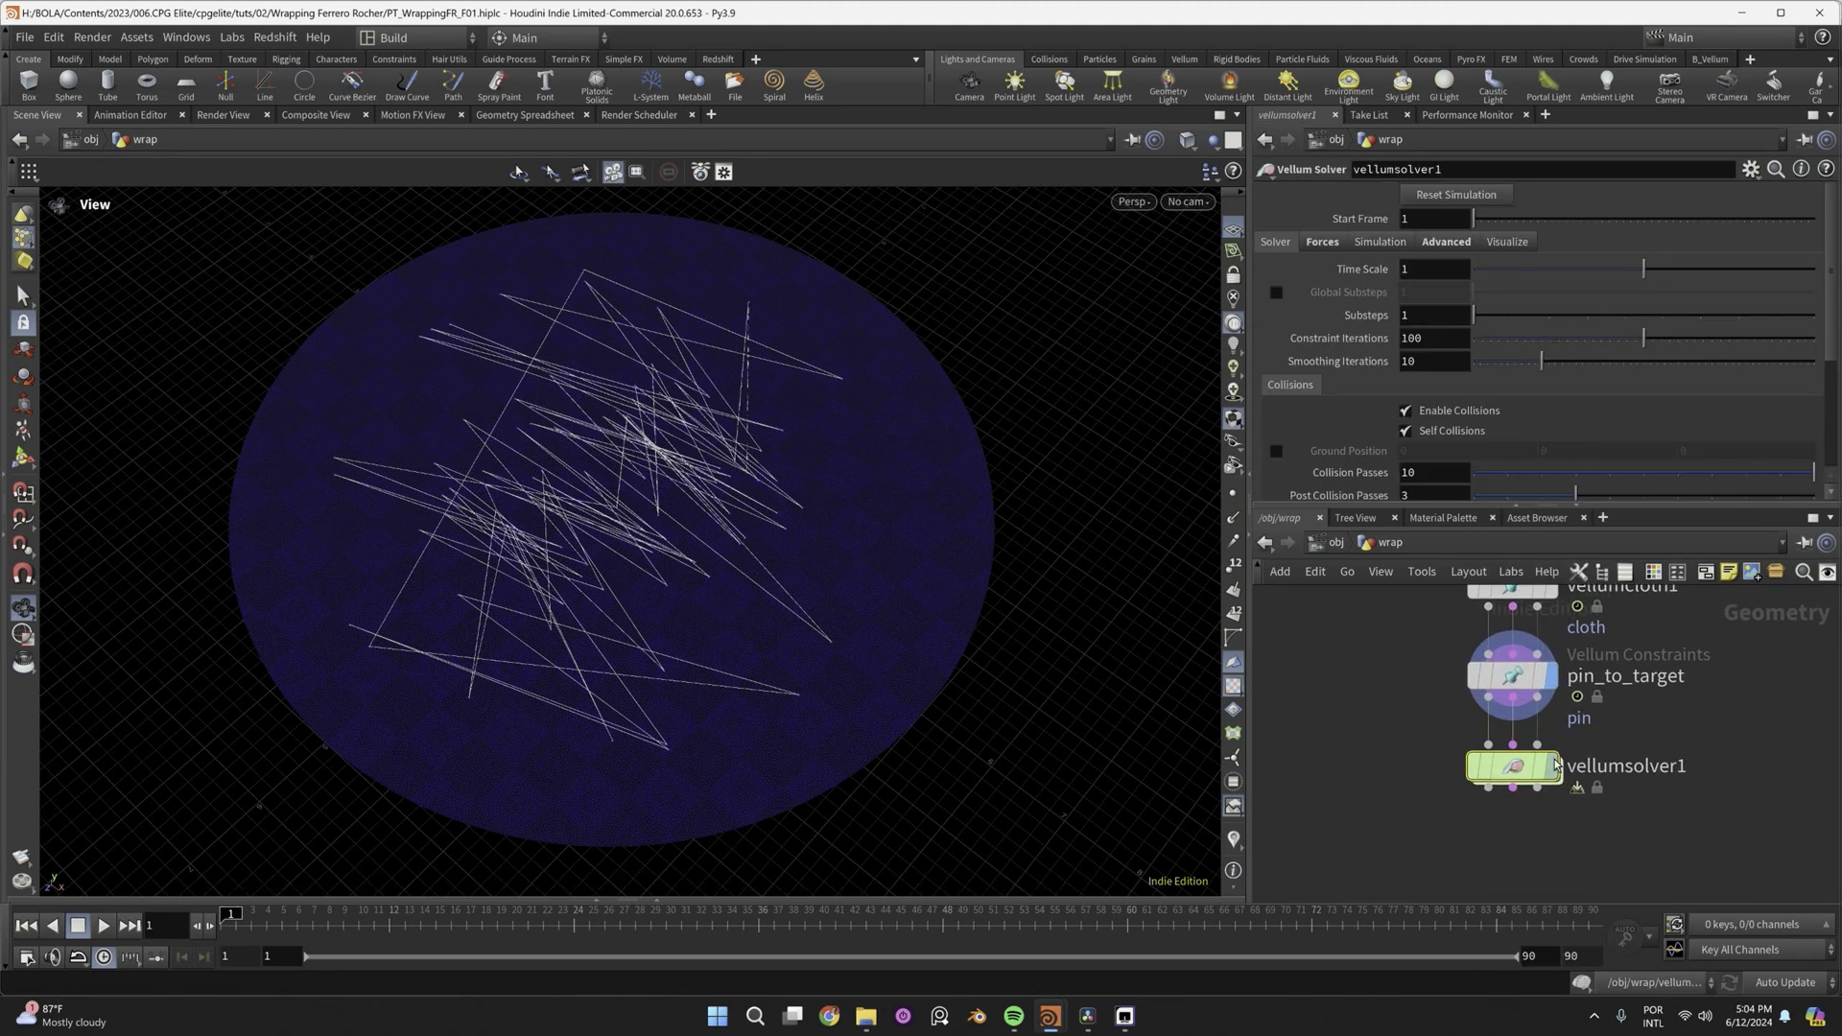
{"action": "type", "text": "6"}
{"action": "left_click", "coordinate": [1399, 337]}
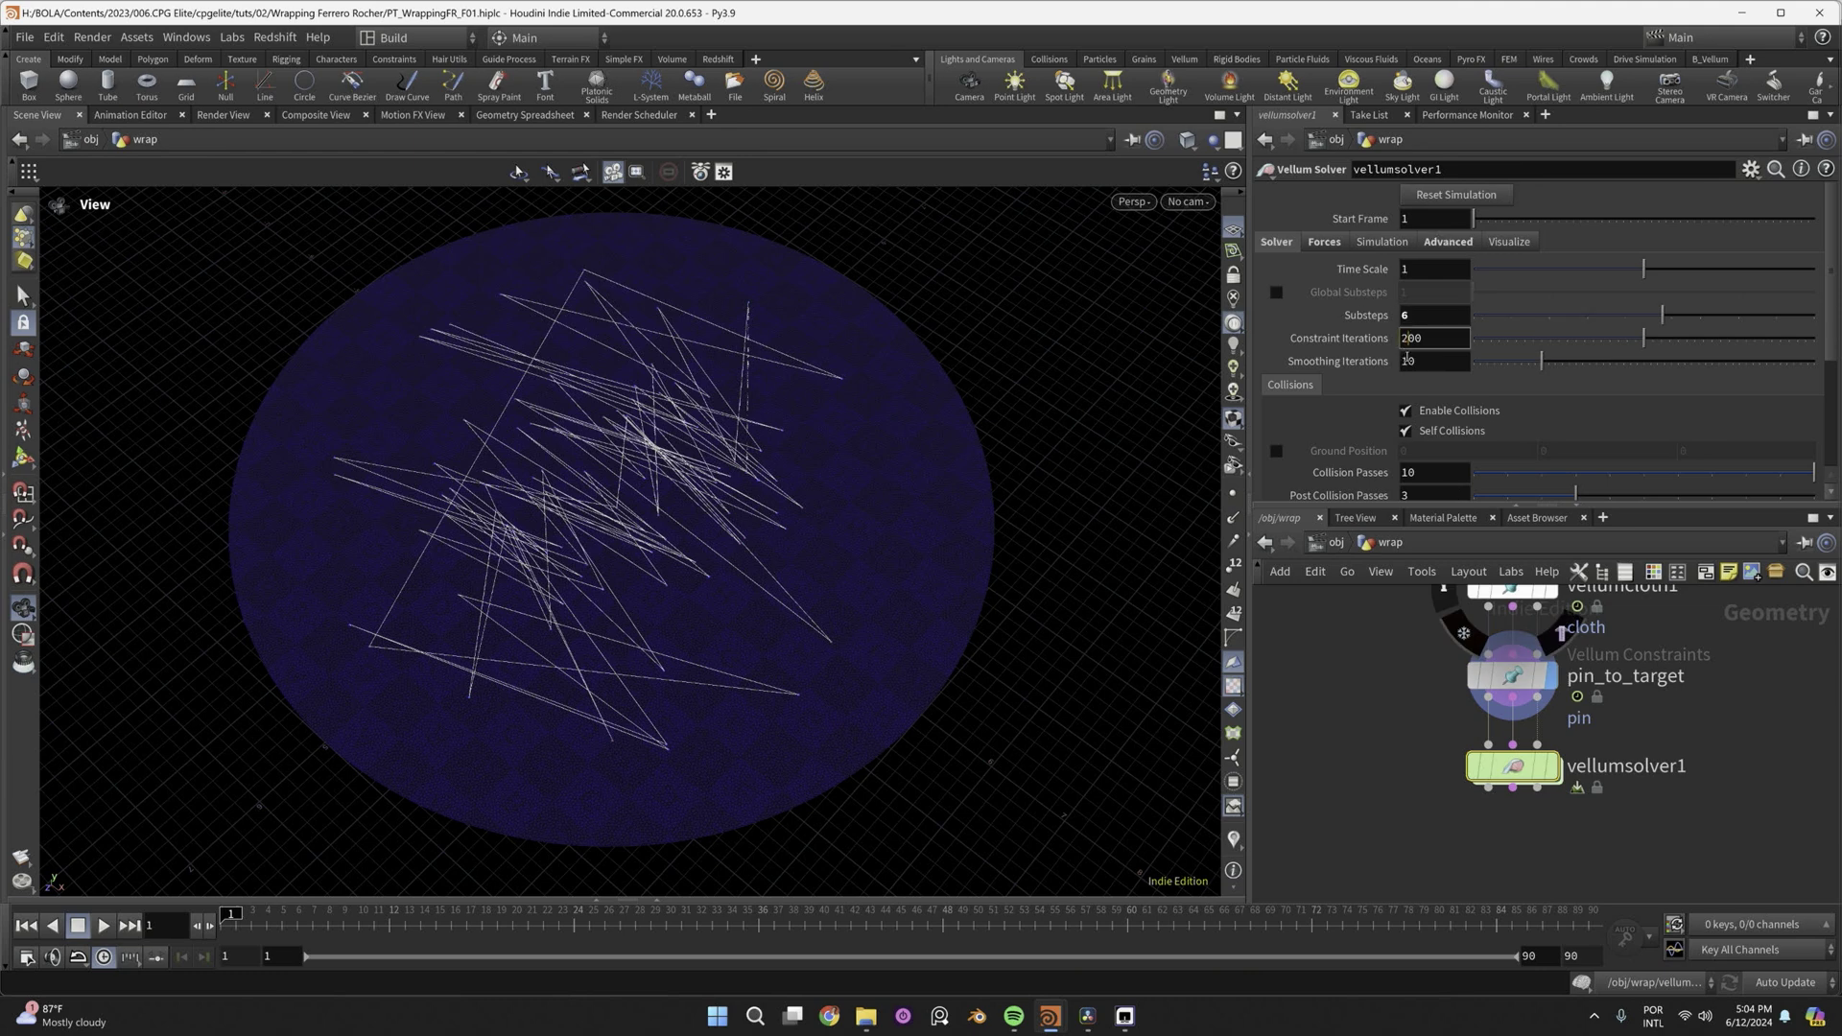
{"action": "double_click", "coordinate": [1407, 360]}
{"action": "type", "text": "20"}
{"action": "key", "text": "Return"}
{"action": "left_click", "coordinate": [1276, 451]}
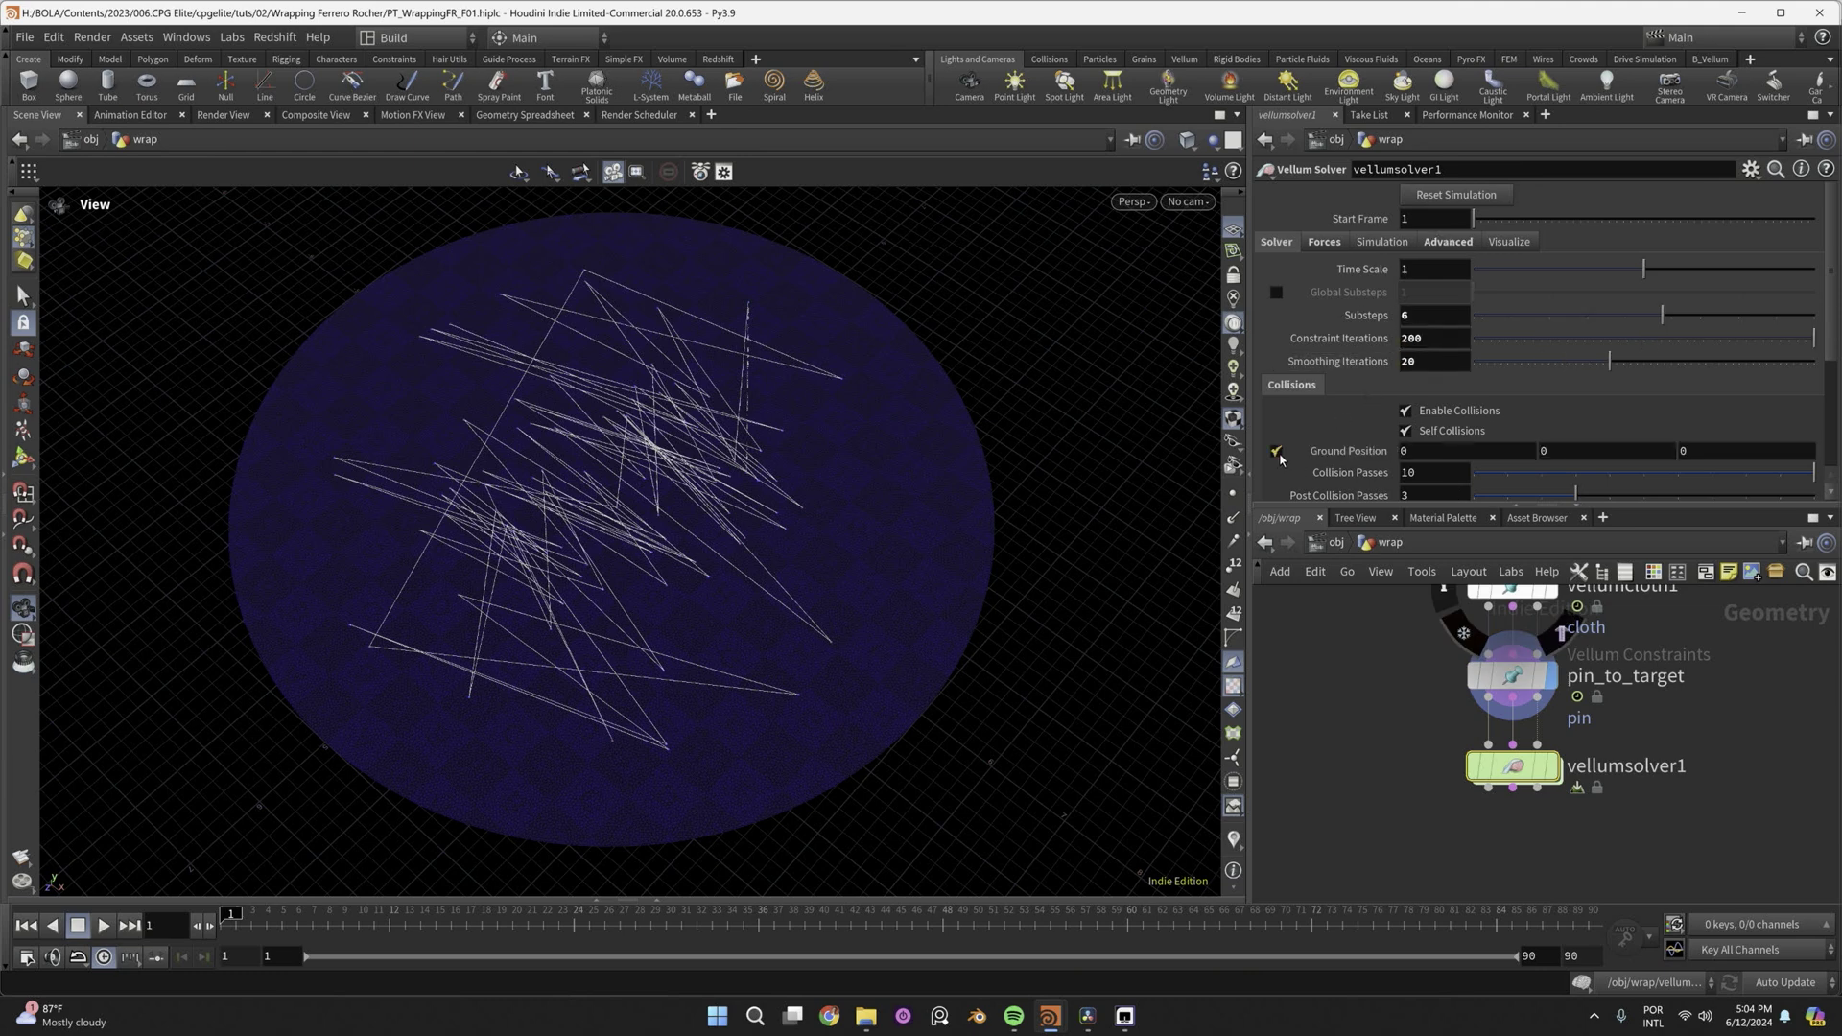
Save, then insert transform2 before vellumcloth1 with Translate Y 0.005.
{"action": "middle_click_drag", "start_coordinate": [1631, 614], "coordinate": [1636, 821]}
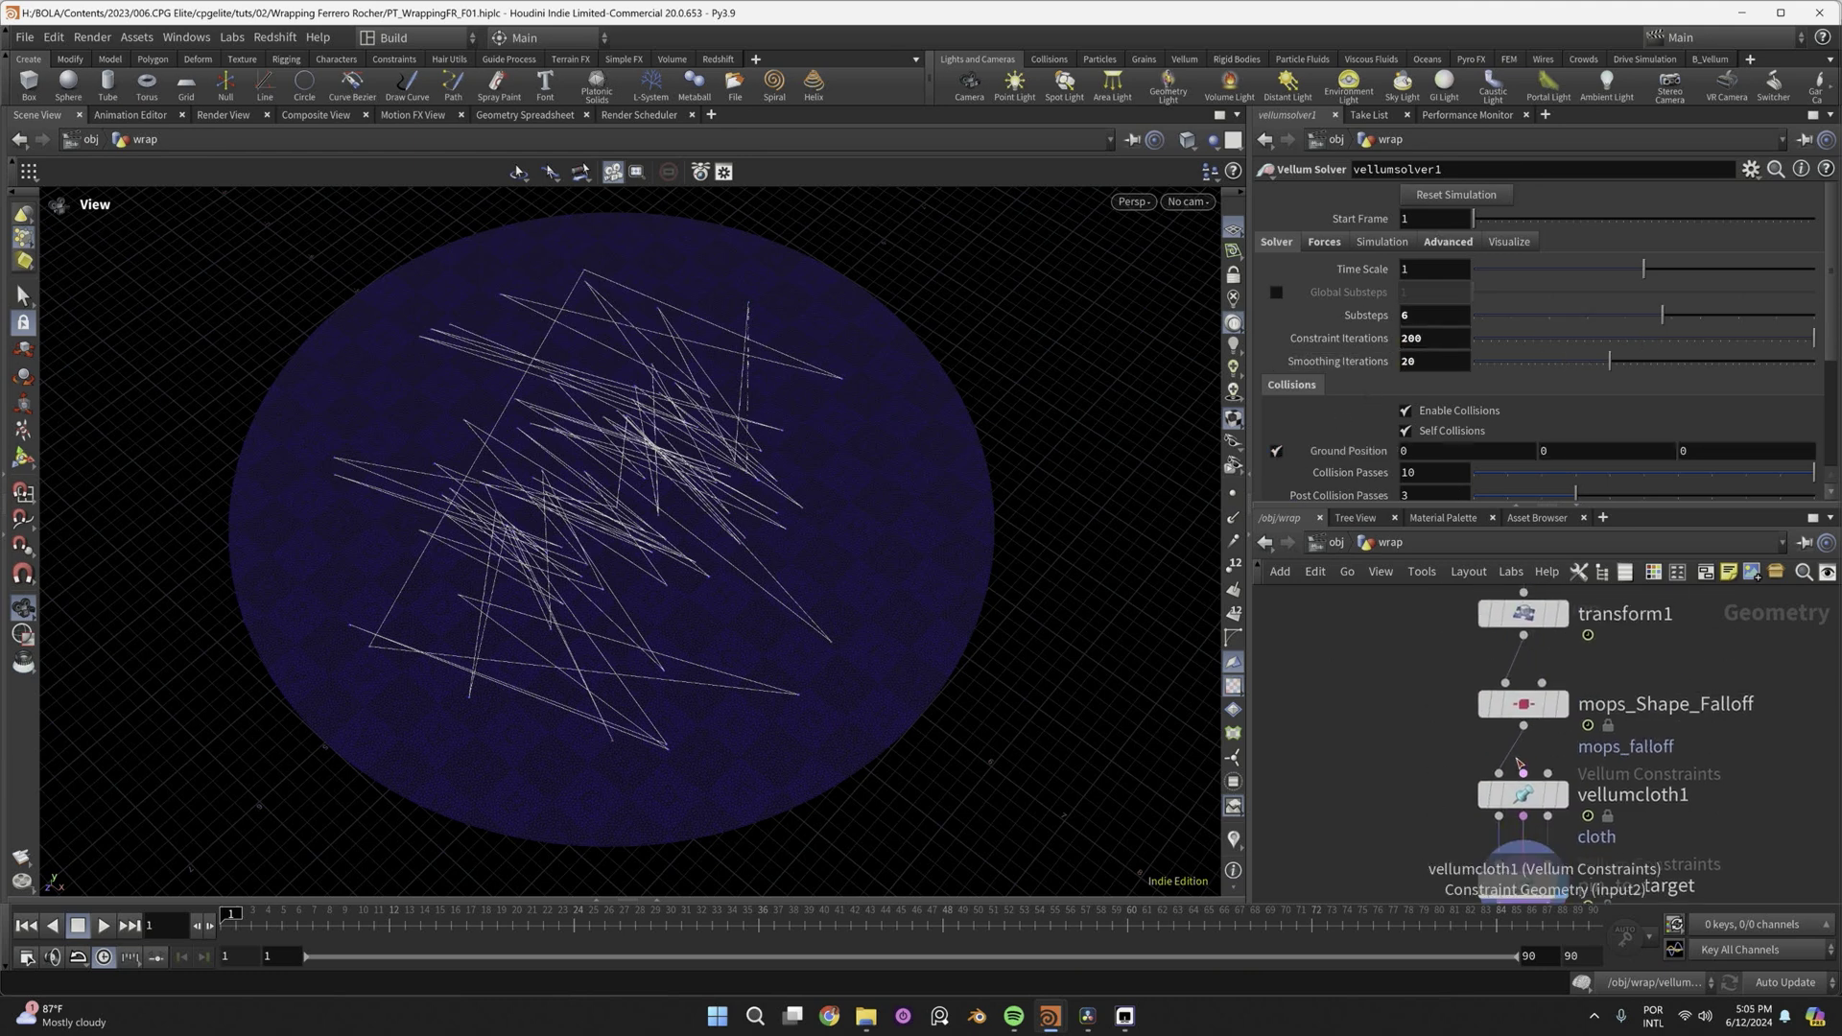
{"action": "key", "text": "ctrl+s"}
{"action": "key", "text": "Tab"}
{"action": "type", "text": "t"}
{"action": "left_click", "coordinate": [1143, 398]}
{"action": "left_click", "coordinate": [1523, 795]}
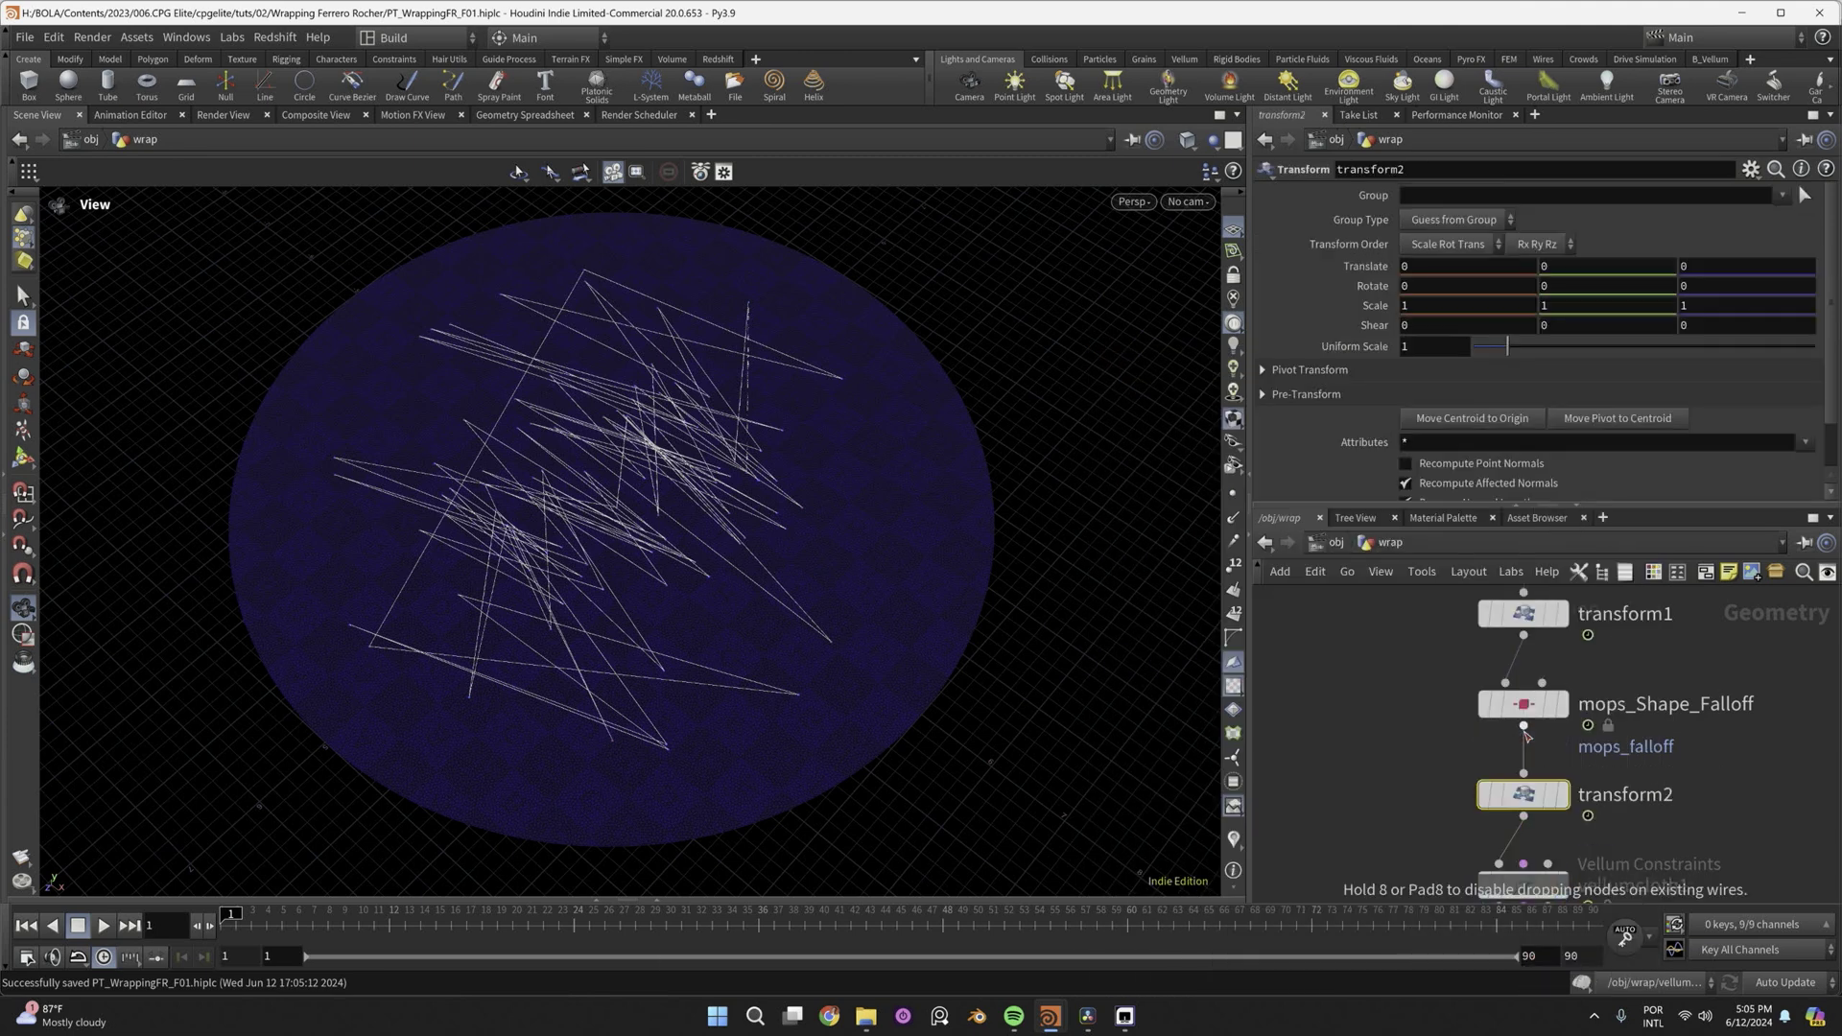
{"action": "left_click", "coordinate": [1561, 266]}
{"action": "type", "text": ".05"}
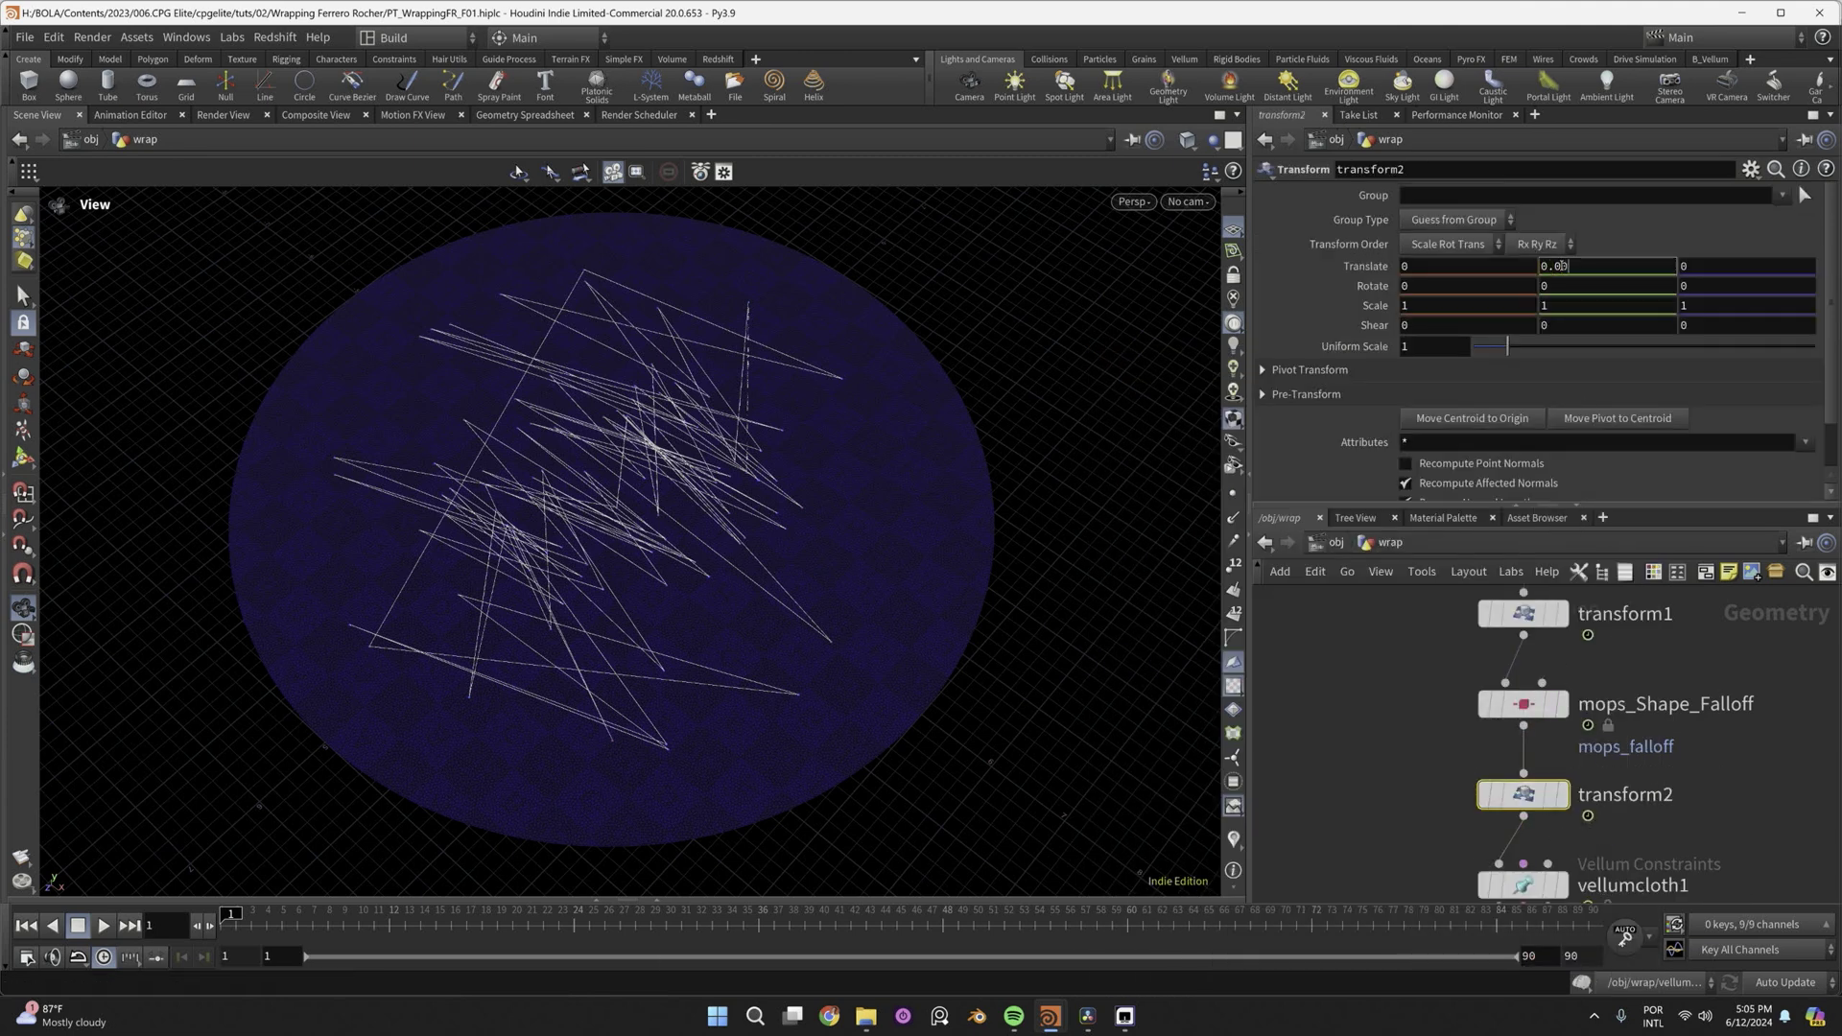
{"action": "type", "text": "05"}
{"action": "key", "text": "Return"}
Clear the gravity Y value in vellumsolver1's Forces settings.
{"action": "middle_click_drag", "start_coordinate": [1632, 864], "coordinate": [1607, 638]}
{"action": "left_click", "coordinate": [1499, 833]}
{"action": "left_click", "coordinate": [1324, 241]}
{"action": "key", "text": "BackSpace"}
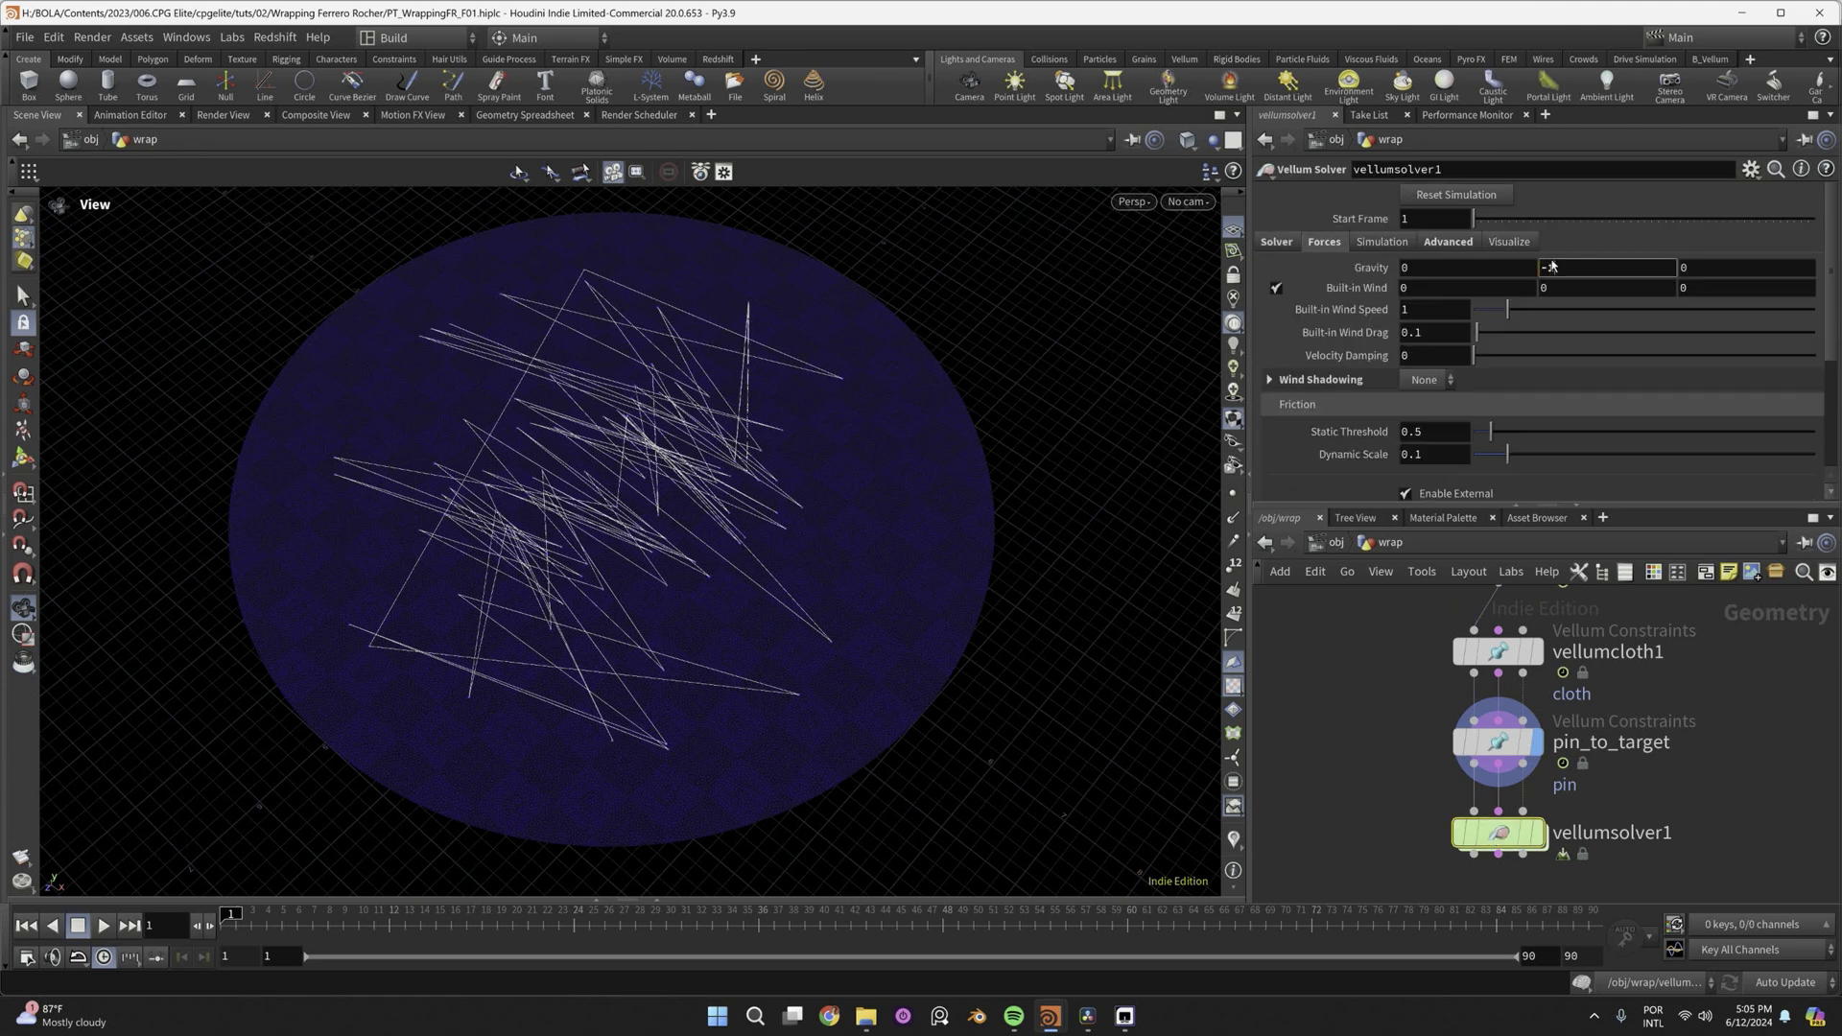
{"action": "scroll", "coordinate": [1535, 336], "scroll_direction": "down", "scroll_amount": 4}
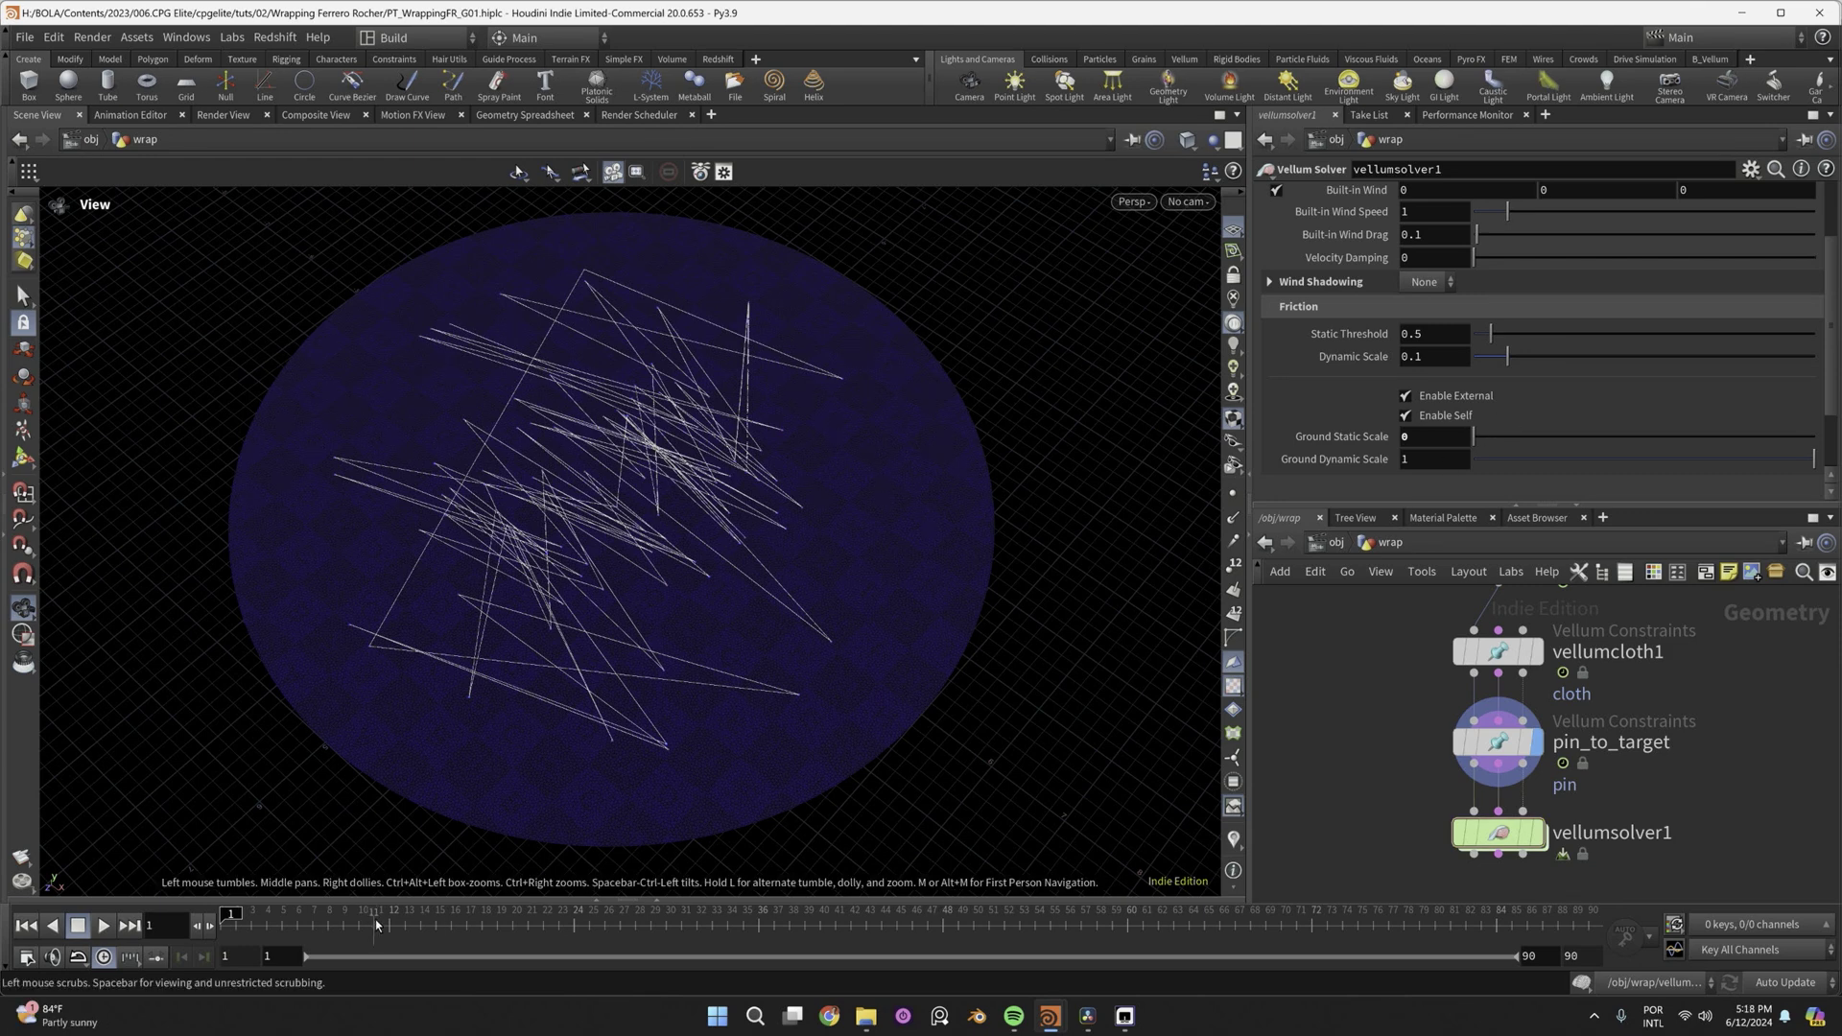
Scrub the timeline to frame 48 to cook the pinned Vellum cloth simulation.
{"action": "left_click_drag", "start_coordinate": [376, 924], "coordinate": [747, 938]}
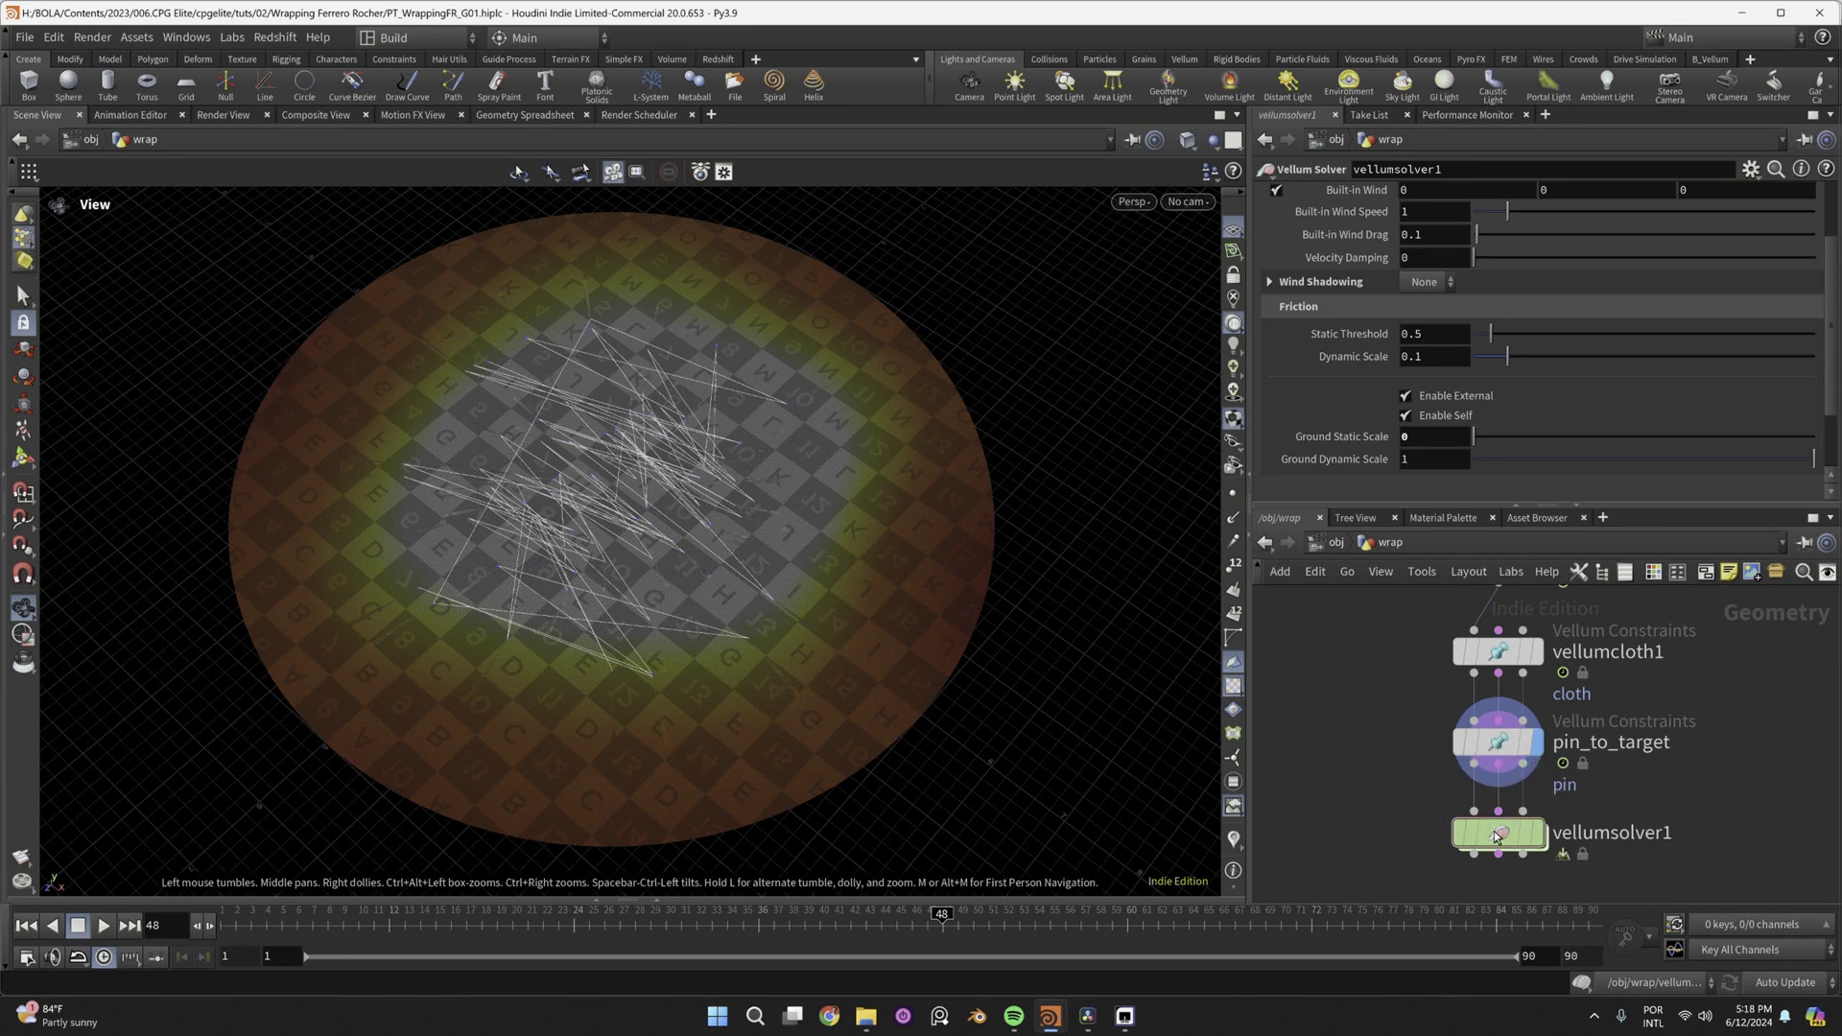
Insert an Enumerate node wired between pin_to_target and vellumsolver1.
{"action": "mouse_move", "coordinate": [1501, 835]}
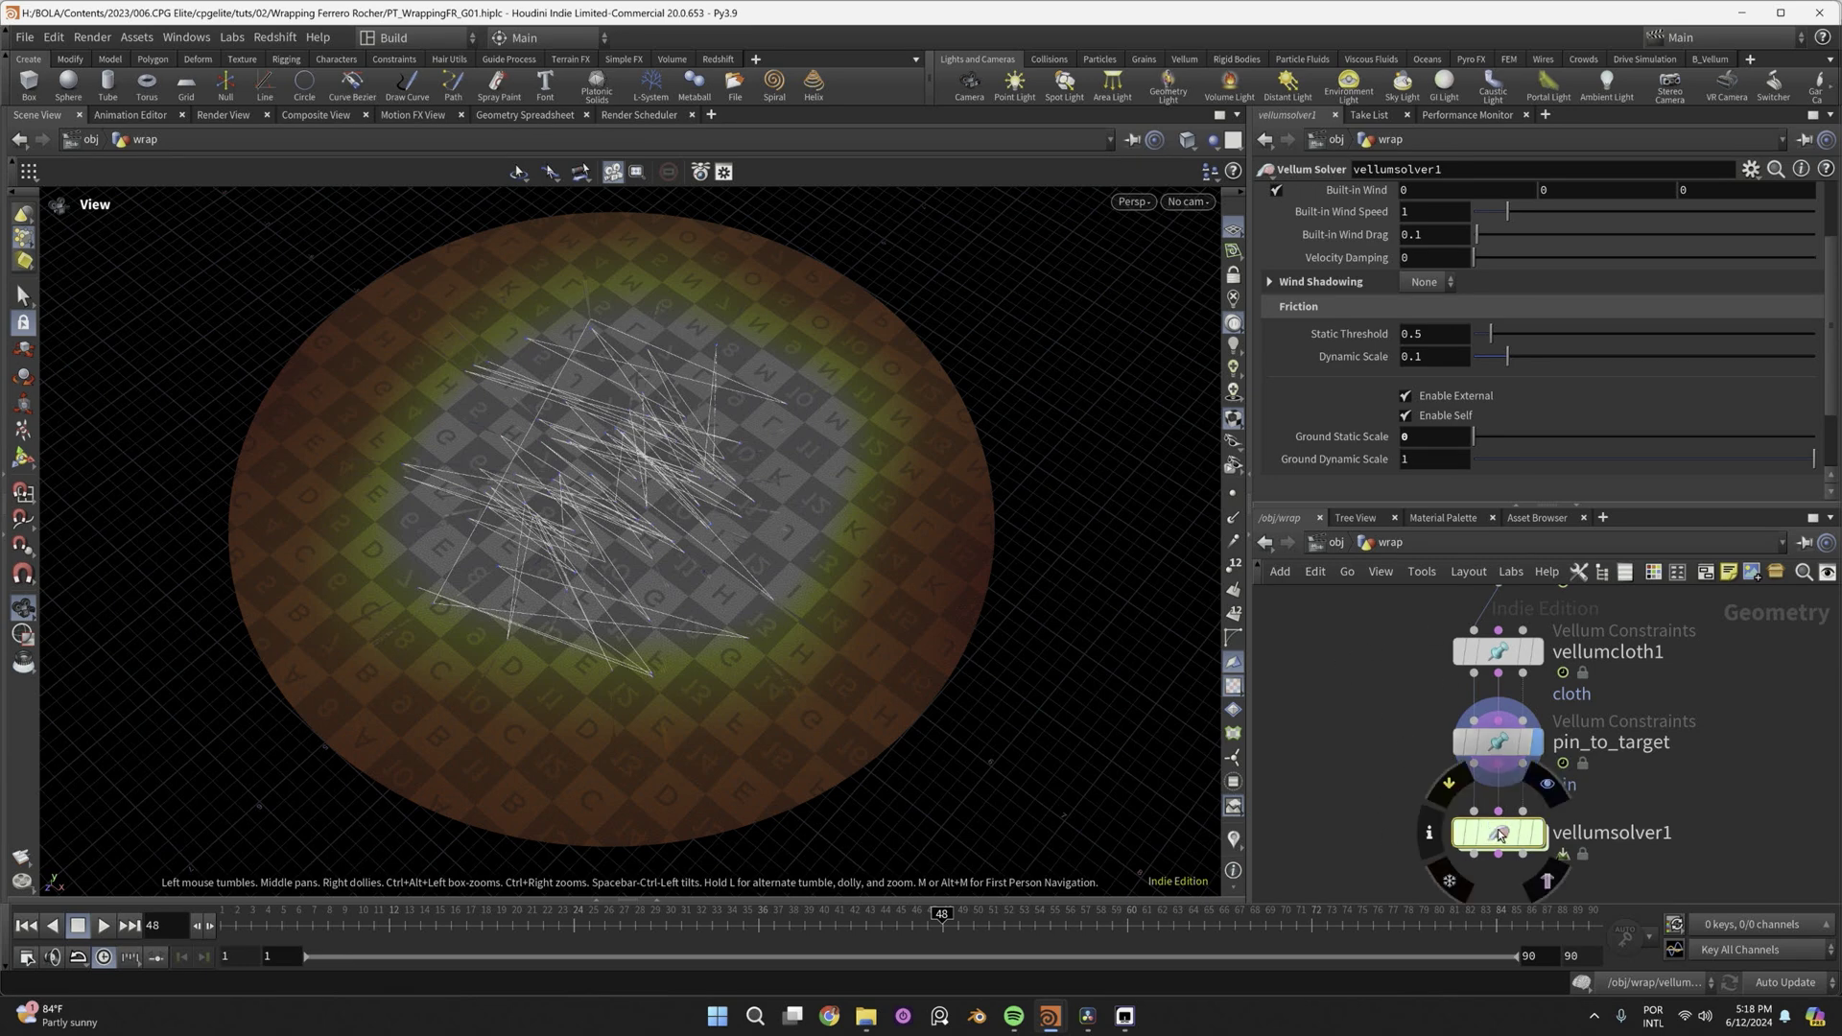
{"action": "key", "text": "Tab"}
{"action": "type", "text": "enum"}
{"action": "key", "text": "Return"}
{"action": "left_click", "coordinate": [1648, 789]}
{"action": "left_click_drag", "start_coordinate": [1646, 789], "coordinate": [1645, 853]}
{"action": "middle_click_drag", "start_coordinate": [1645, 853], "coordinate": [1624, 758]}
{"action": "mouse_move", "coordinate": [1625, 758]}
Save, set enumerate1's attribute name to id, then review pin_to_target and select vellumsolver1.
{"action": "key", "text": "ctrl+s"}
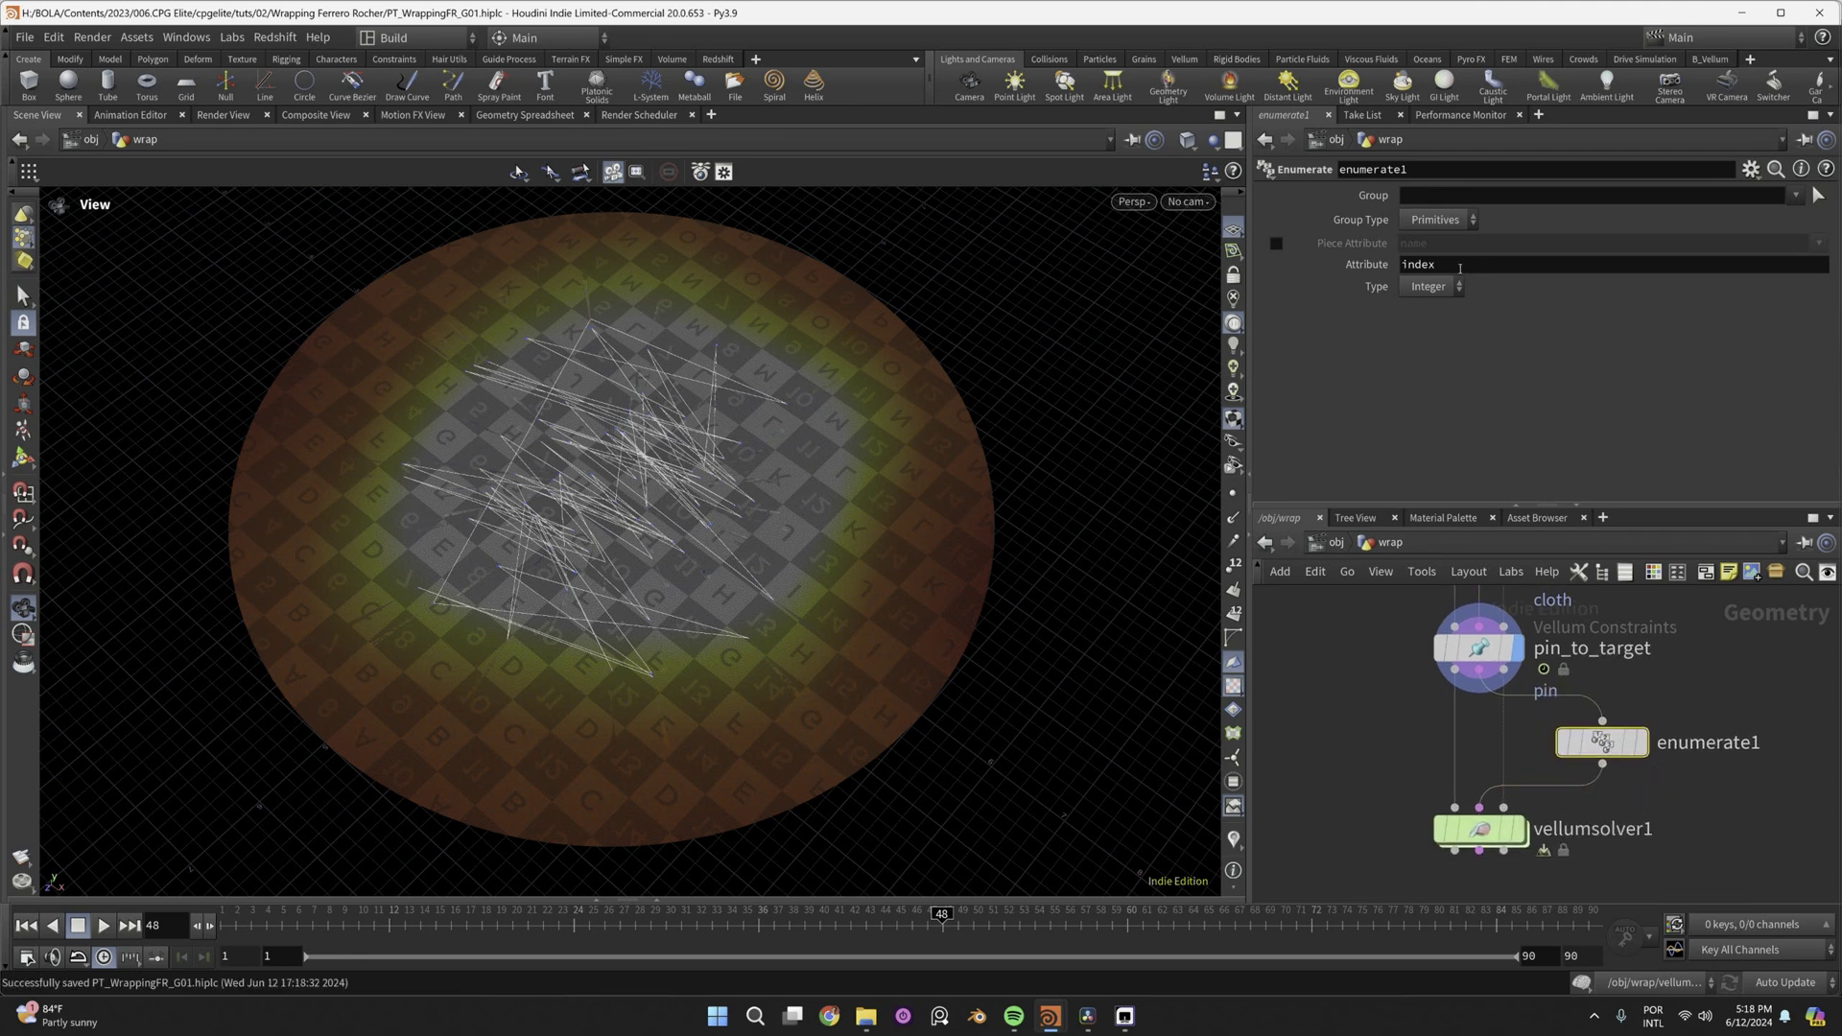
{"action": "left_click", "coordinate": [1458, 265]}
{"action": "type", "text": "id"}
{"action": "key", "text": "Return"}
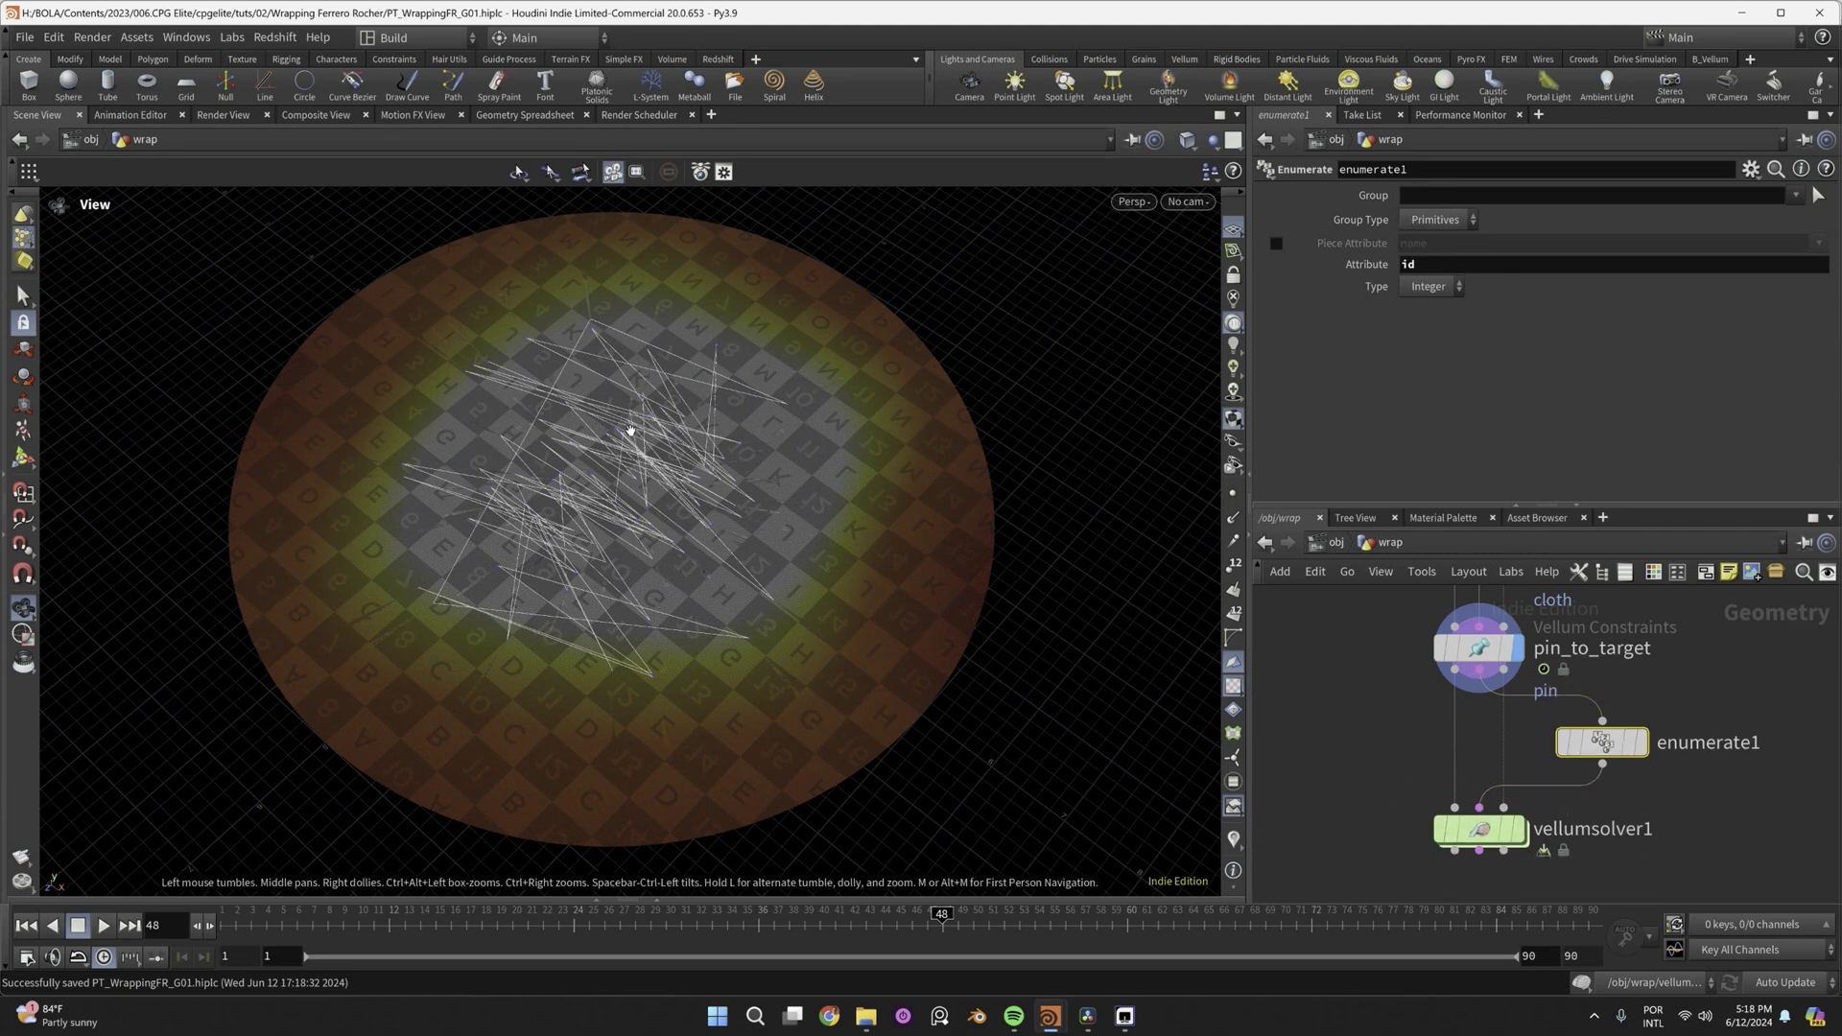
{"action": "left_click", "coordinate": [719, 500]}
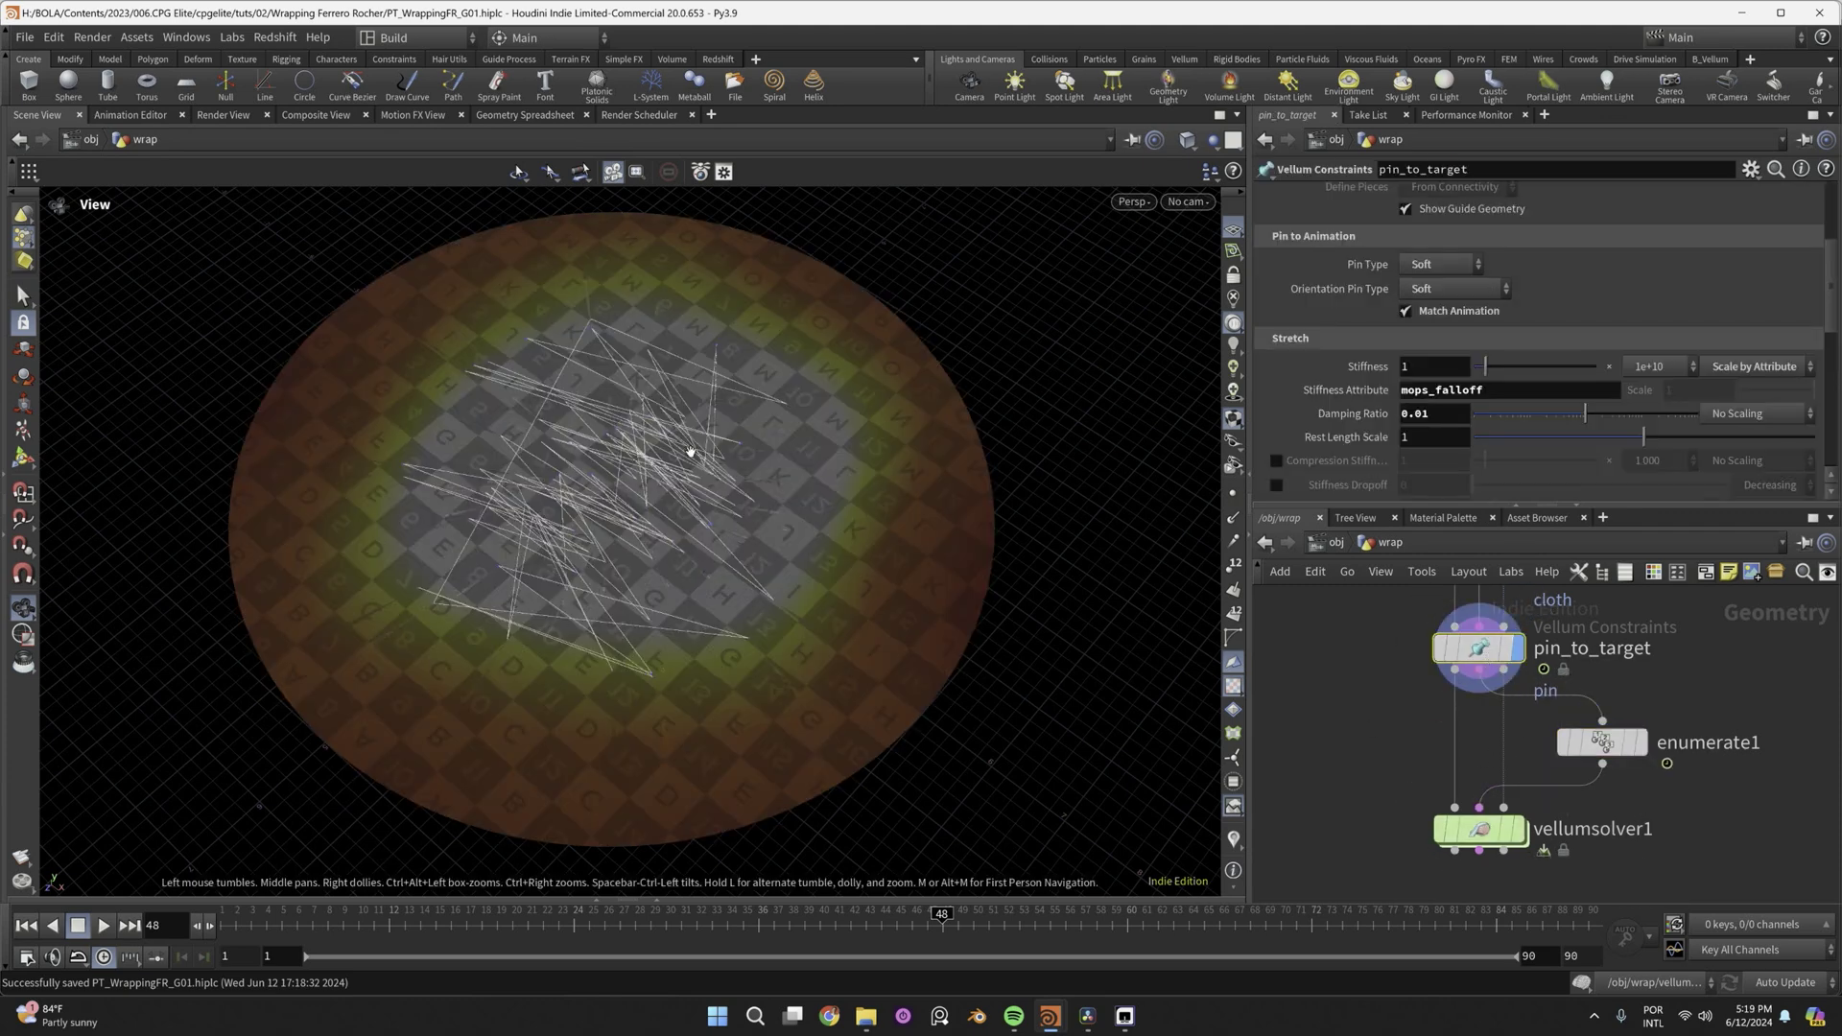
{"action": "left_click", "coordinate": [1483, 833]}
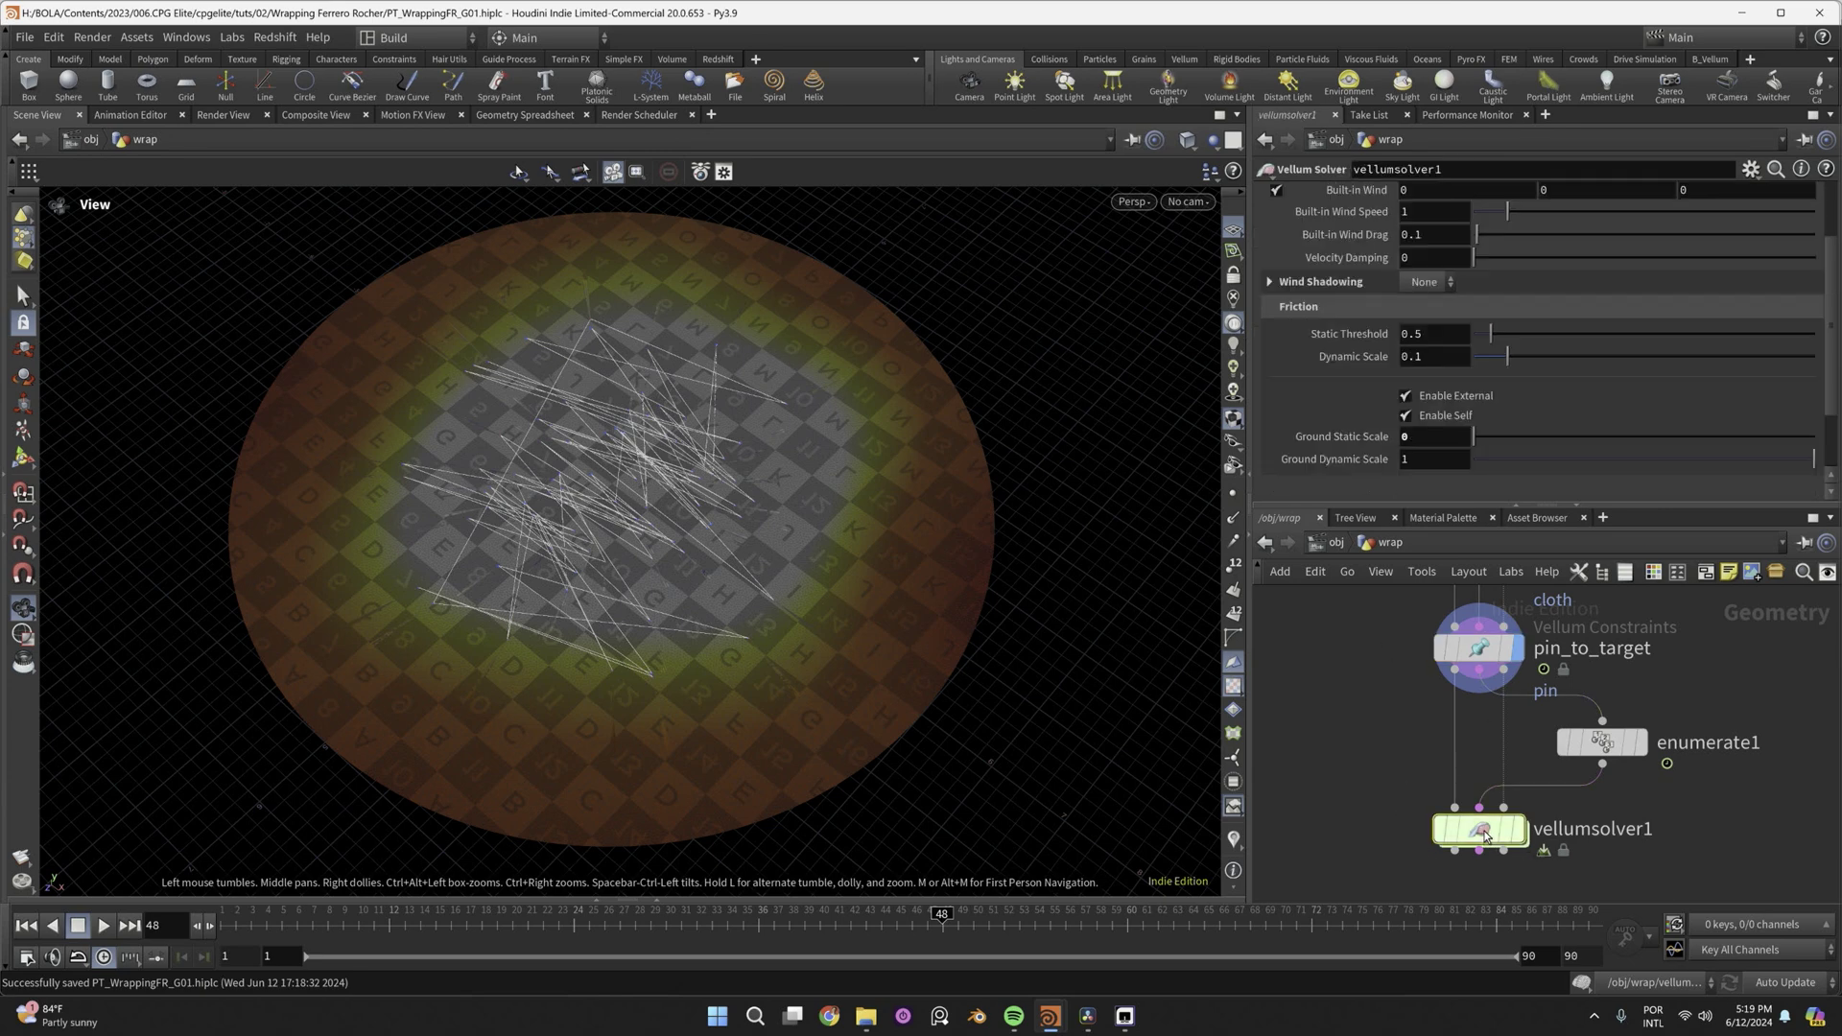
Add a Geometry Wrangle in vellumsolver1's forces network that runs over primitives.
{"action": "double_click", "coordinate": [1482, 833]}
{"action": "key", "text": "Tab"}
{"action": "type", "text": "geometr"}
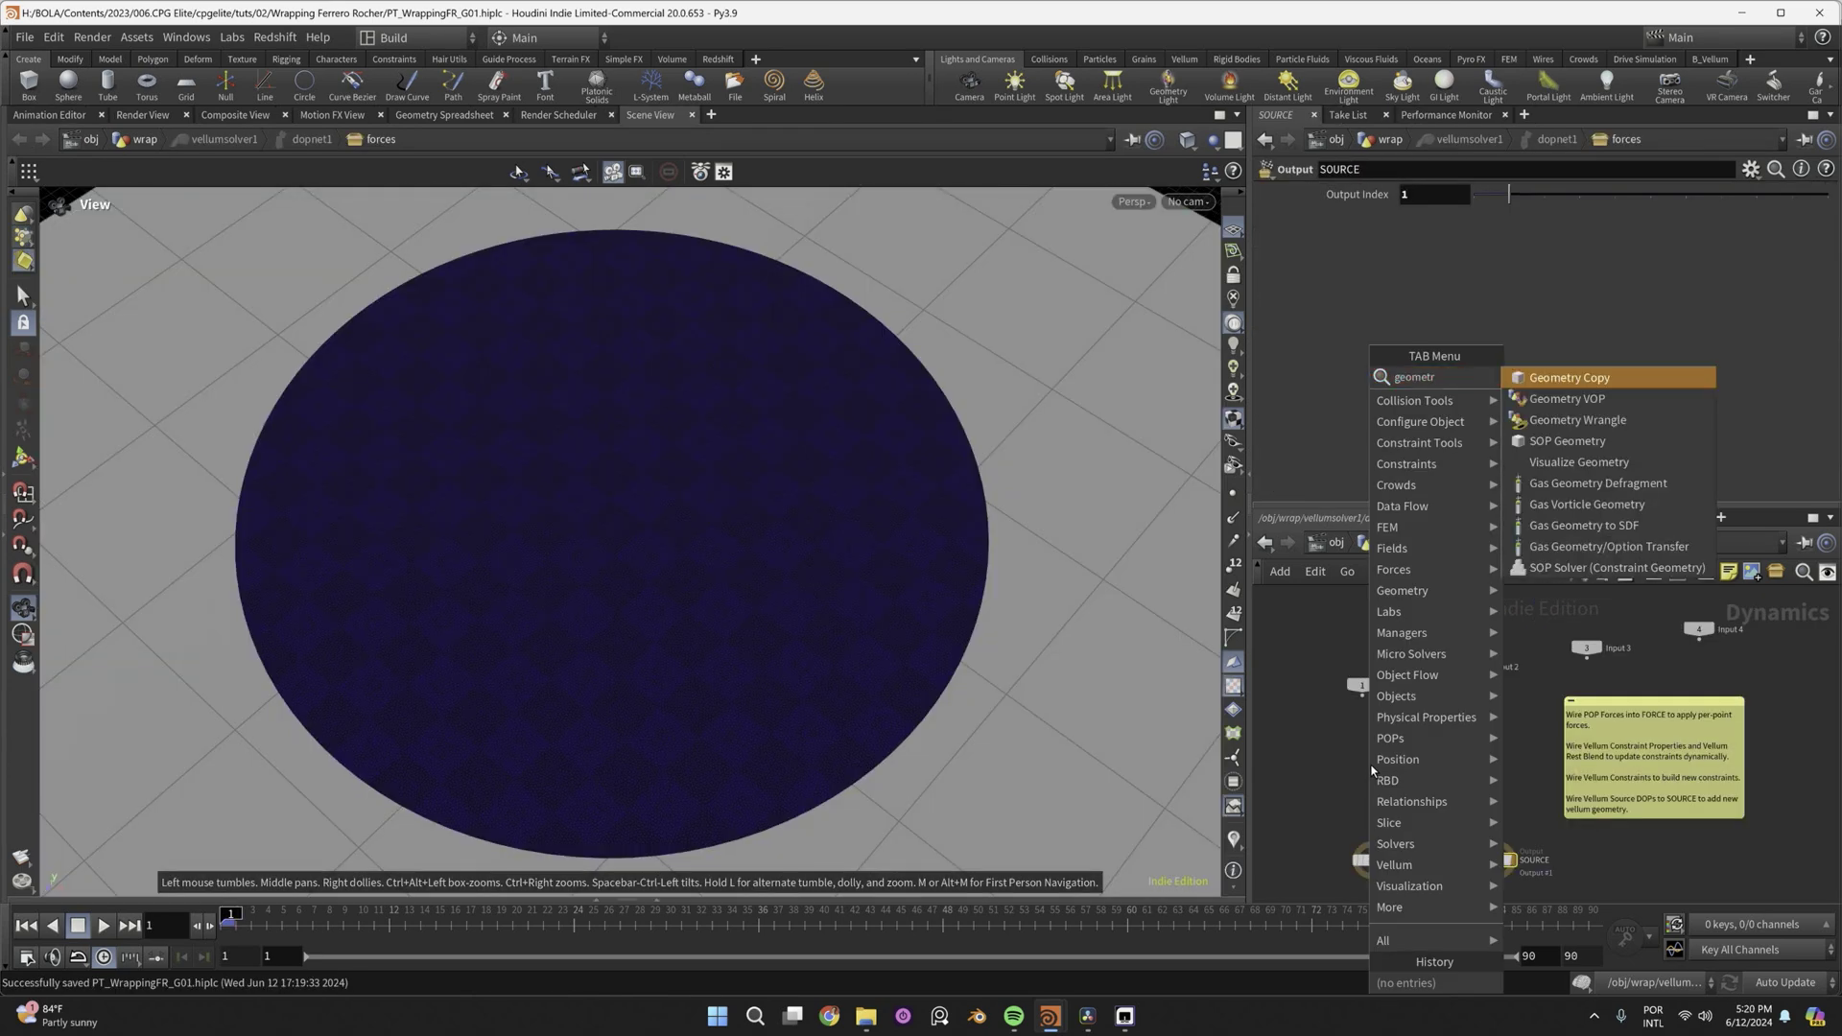
{"action": "key", "text": "Down"}
{"action": "key", "text": "Down"}
{"action": "key", "text": "Return"}
{"action": "left_click", "coordinate": [1367, 768]}
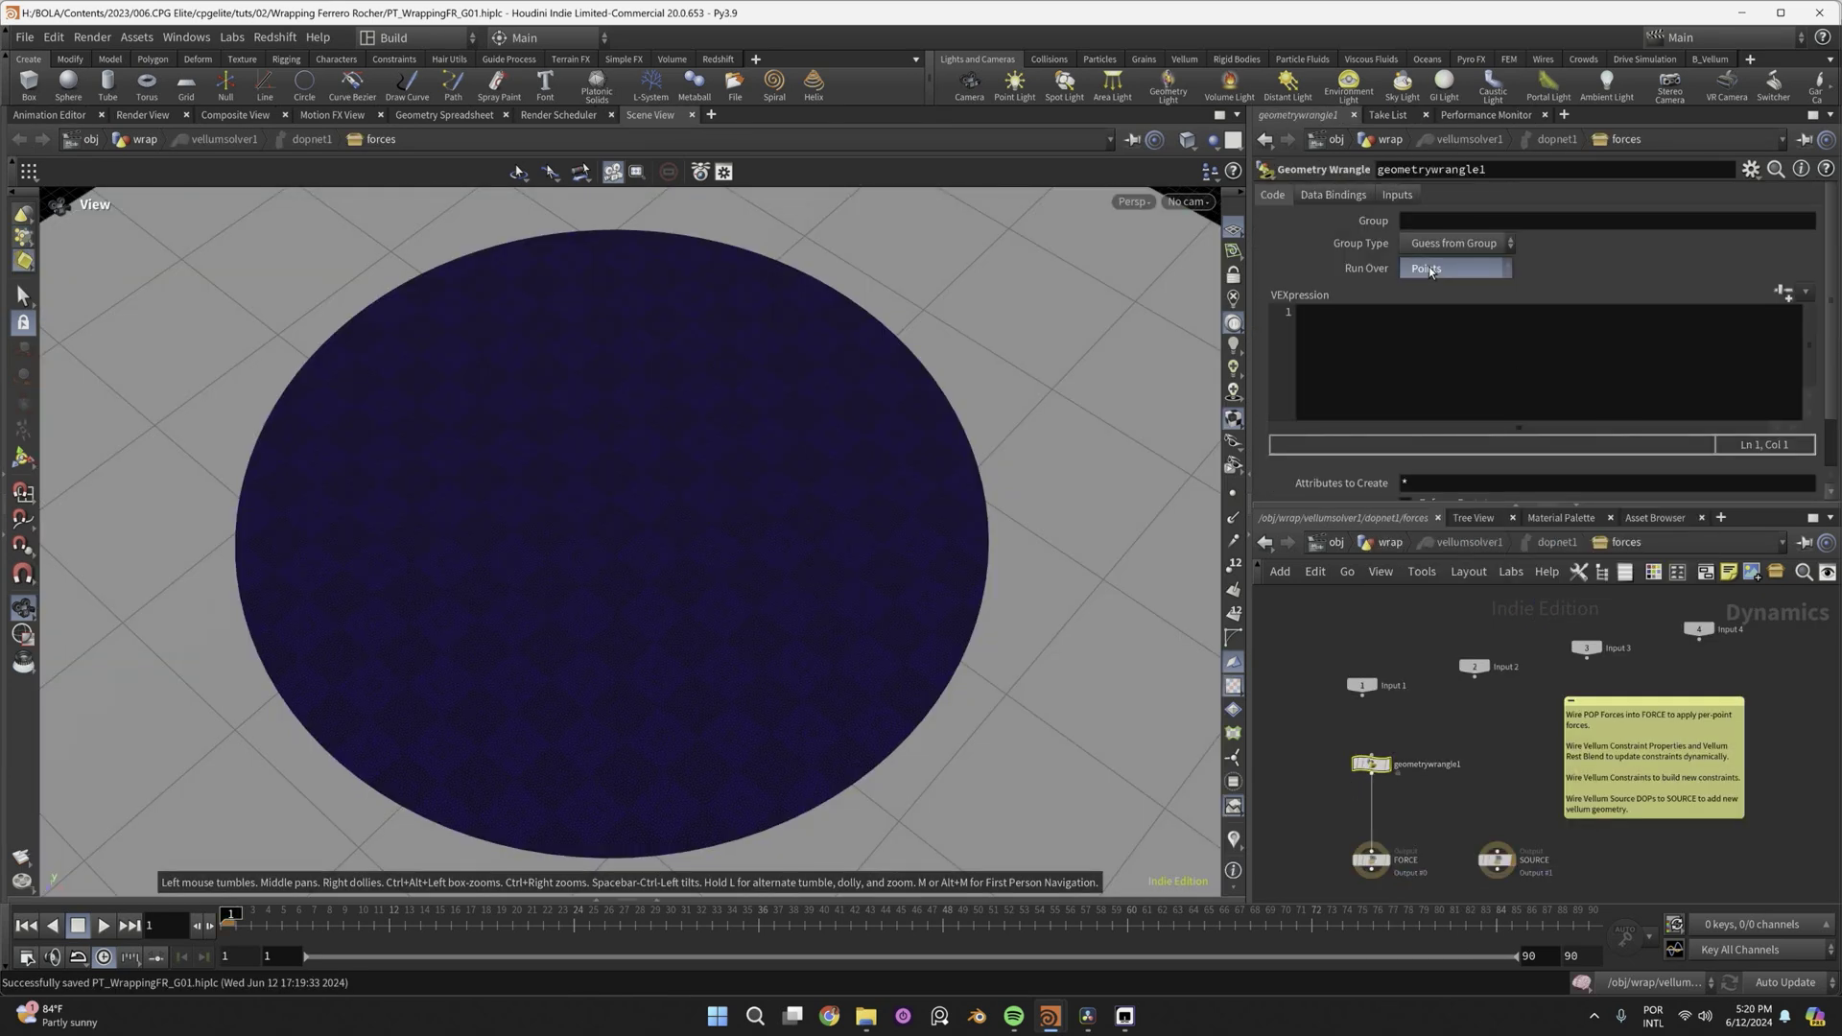
{"action": "left_click", "coordinate": [1457, 268]}
{"action": "left_click", "coordinate": [1451, 304]}
Bind the wrangle to ConstraintGeometry and set Input 2 to Second Context Geometry.
{"action": "left_click", "coordinate": [1334, 195]}
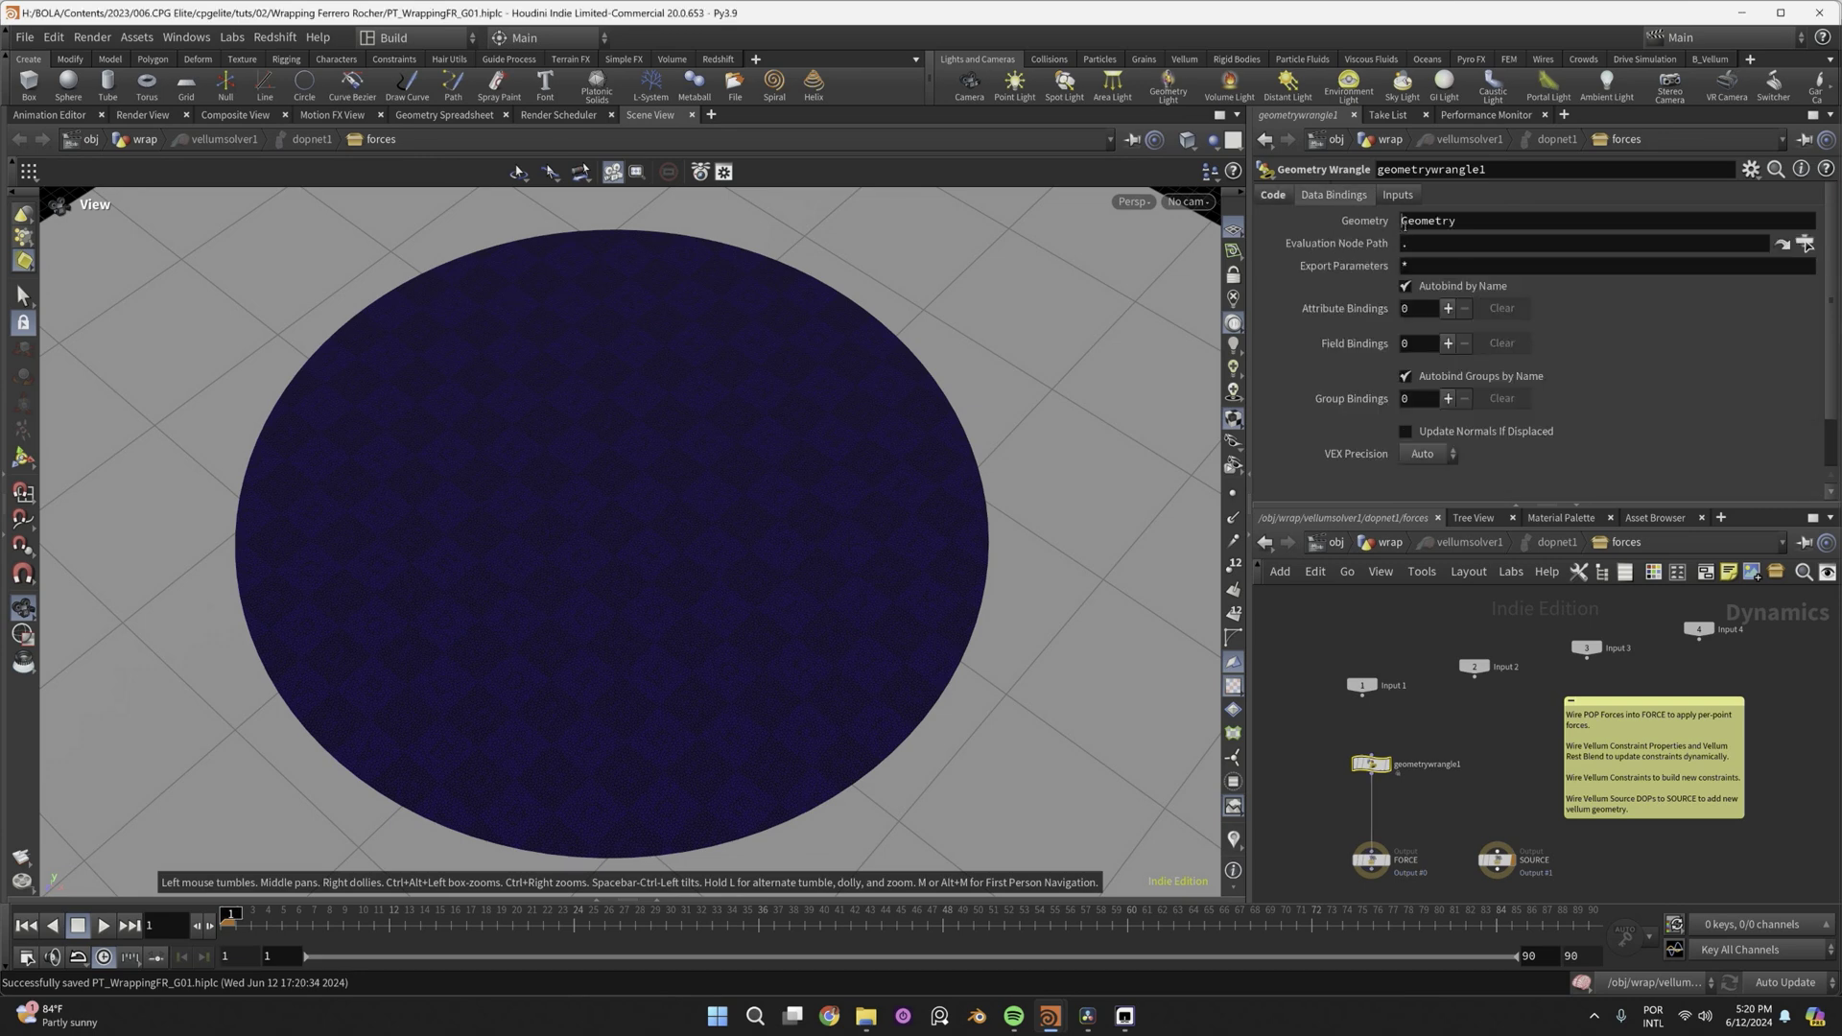
{"action": "left_click", "coordinate": [1424, 226]}
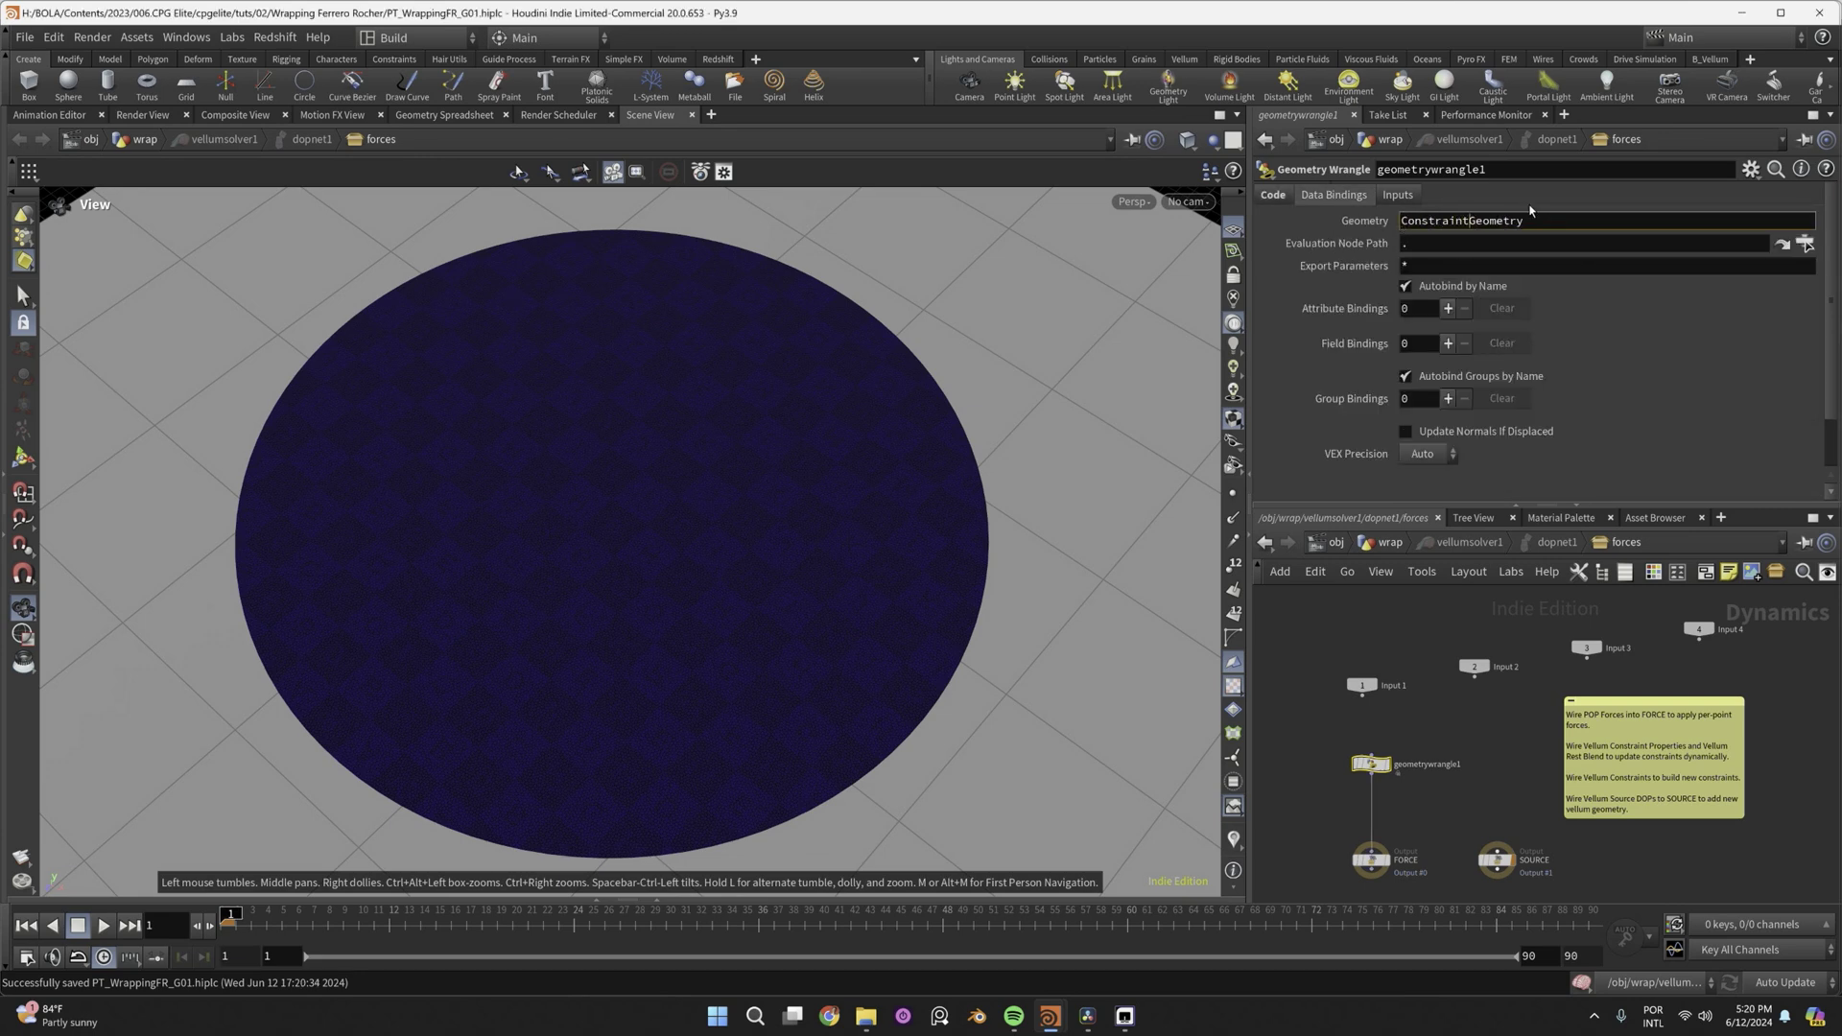
{"action": "left_click", "coordinate": [1401, 195]}
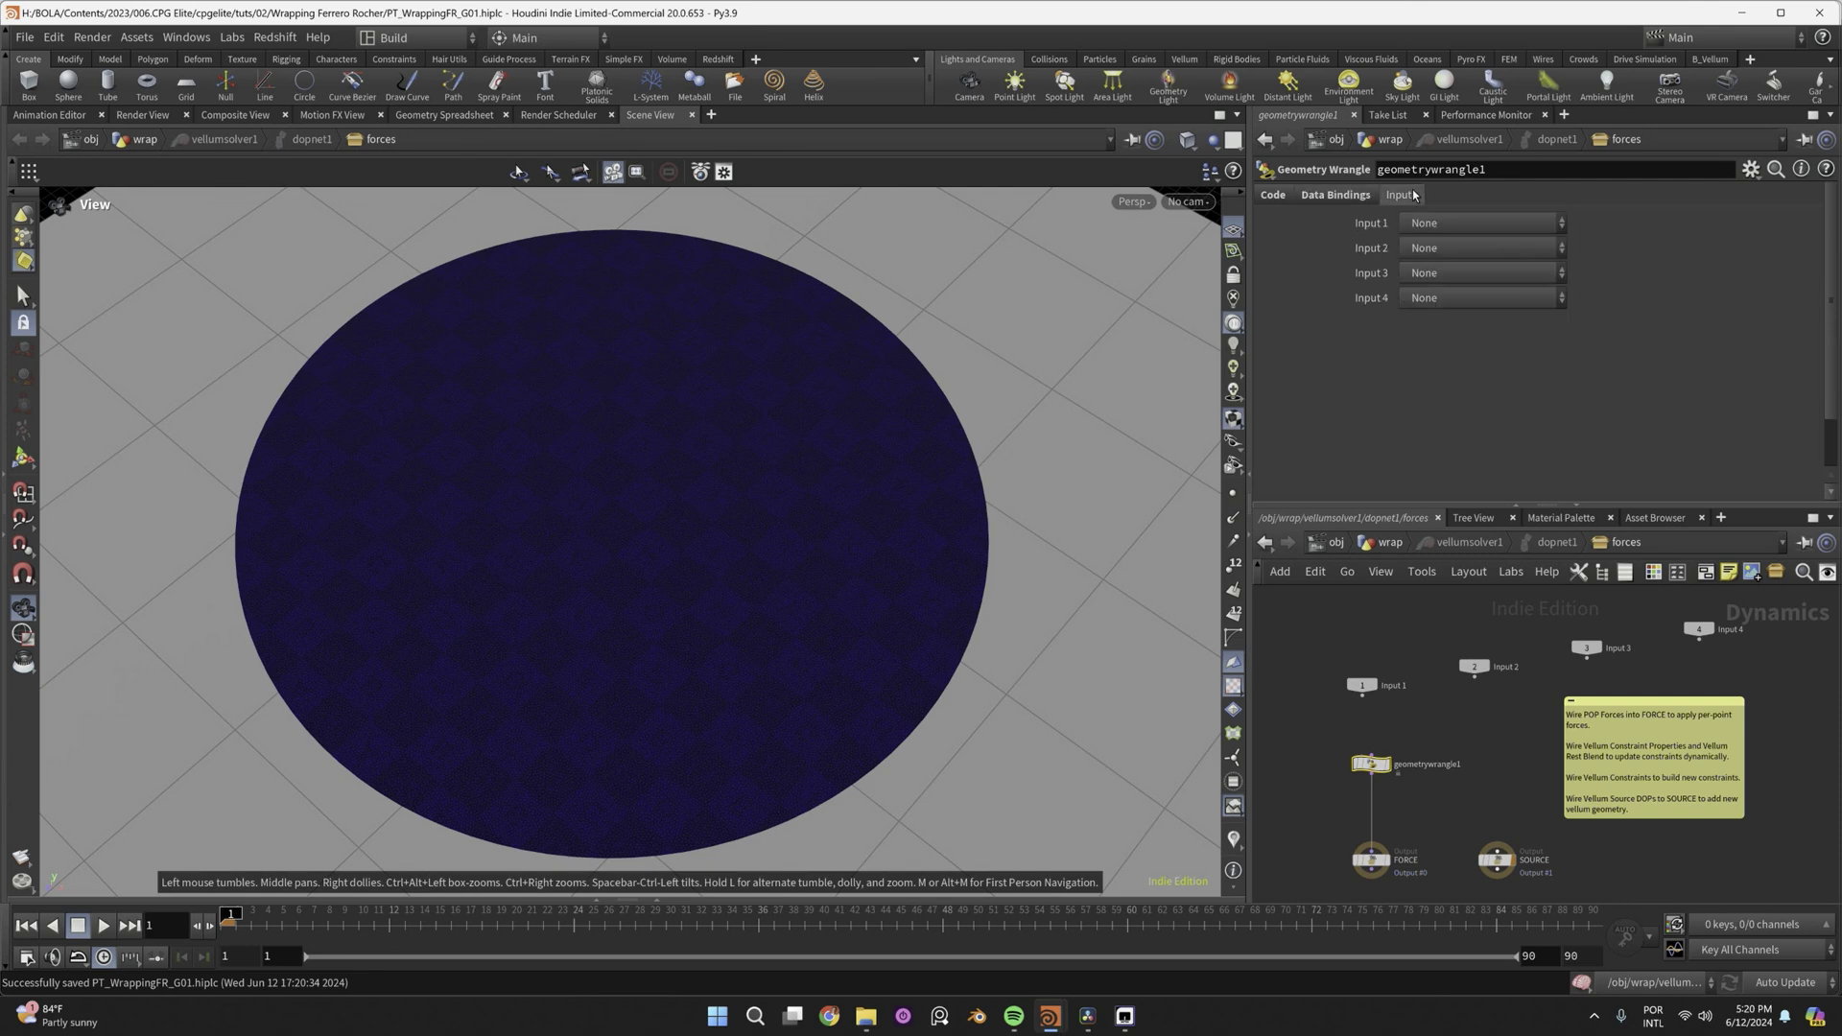
{"action": "left_click", "coordinate": [1429, 247]}
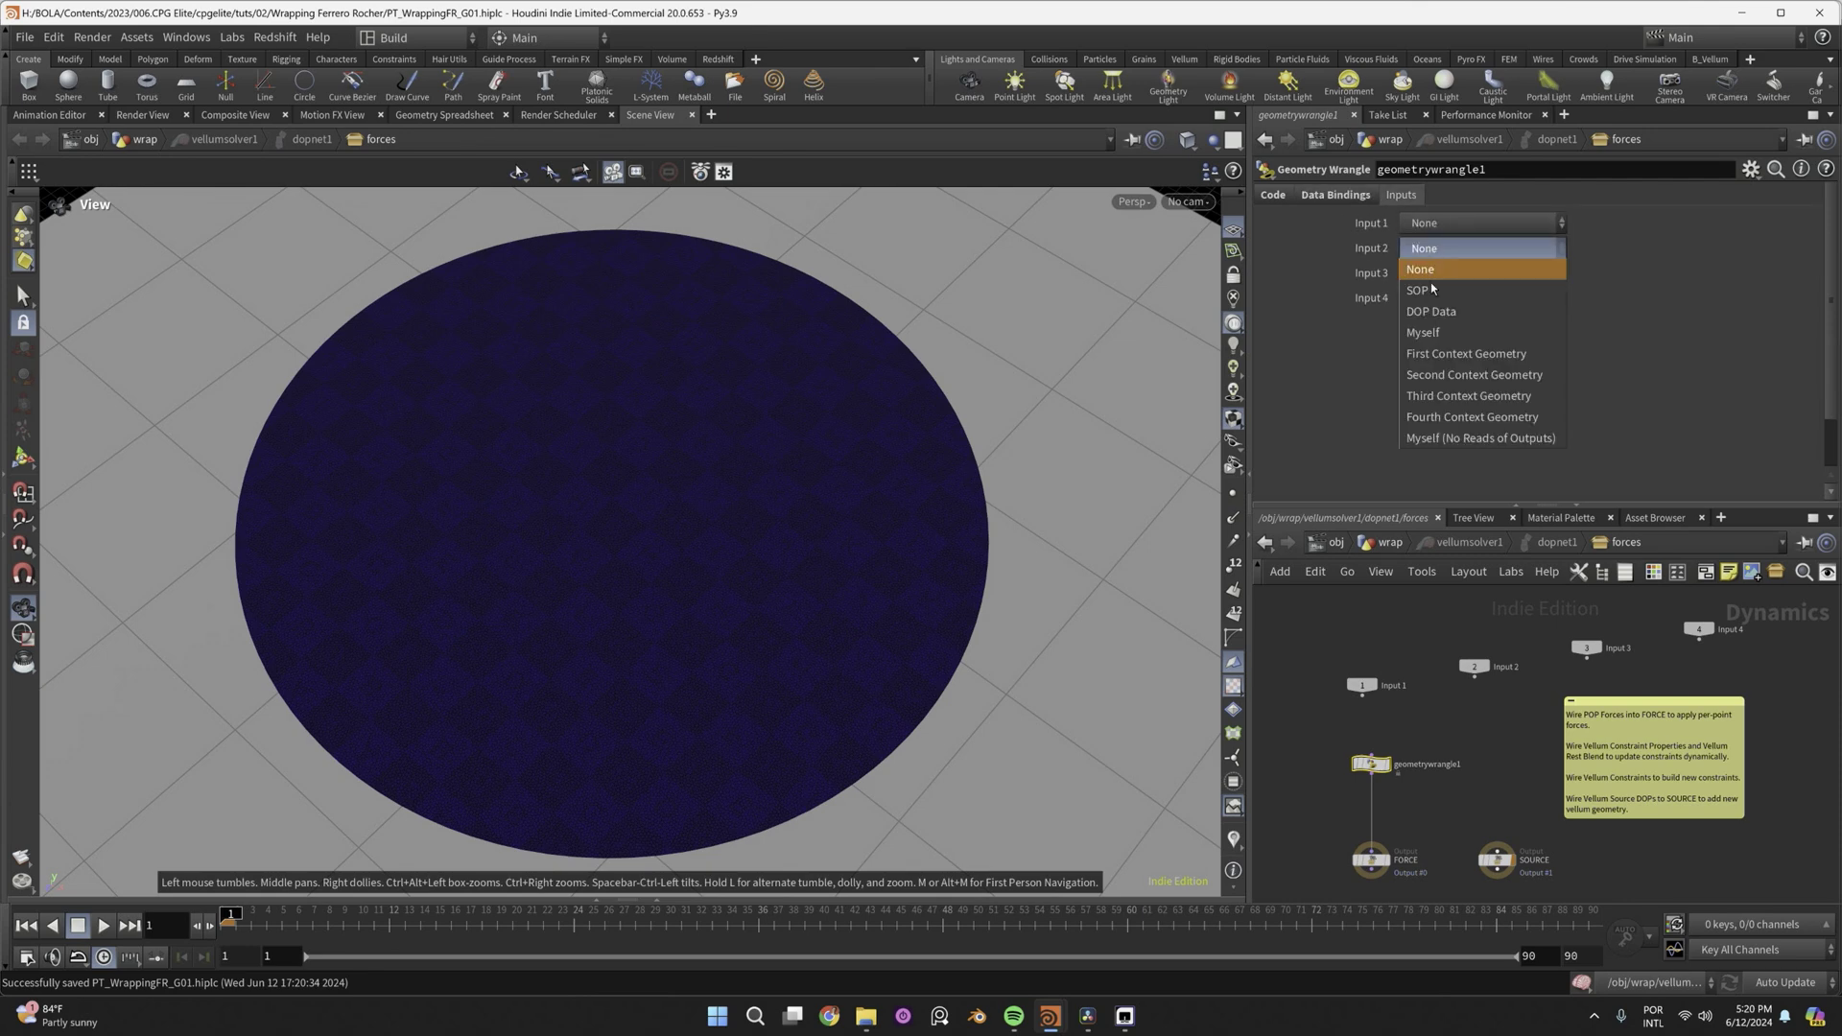
{"action": "left_click", "coordinate": [1440, 375]}
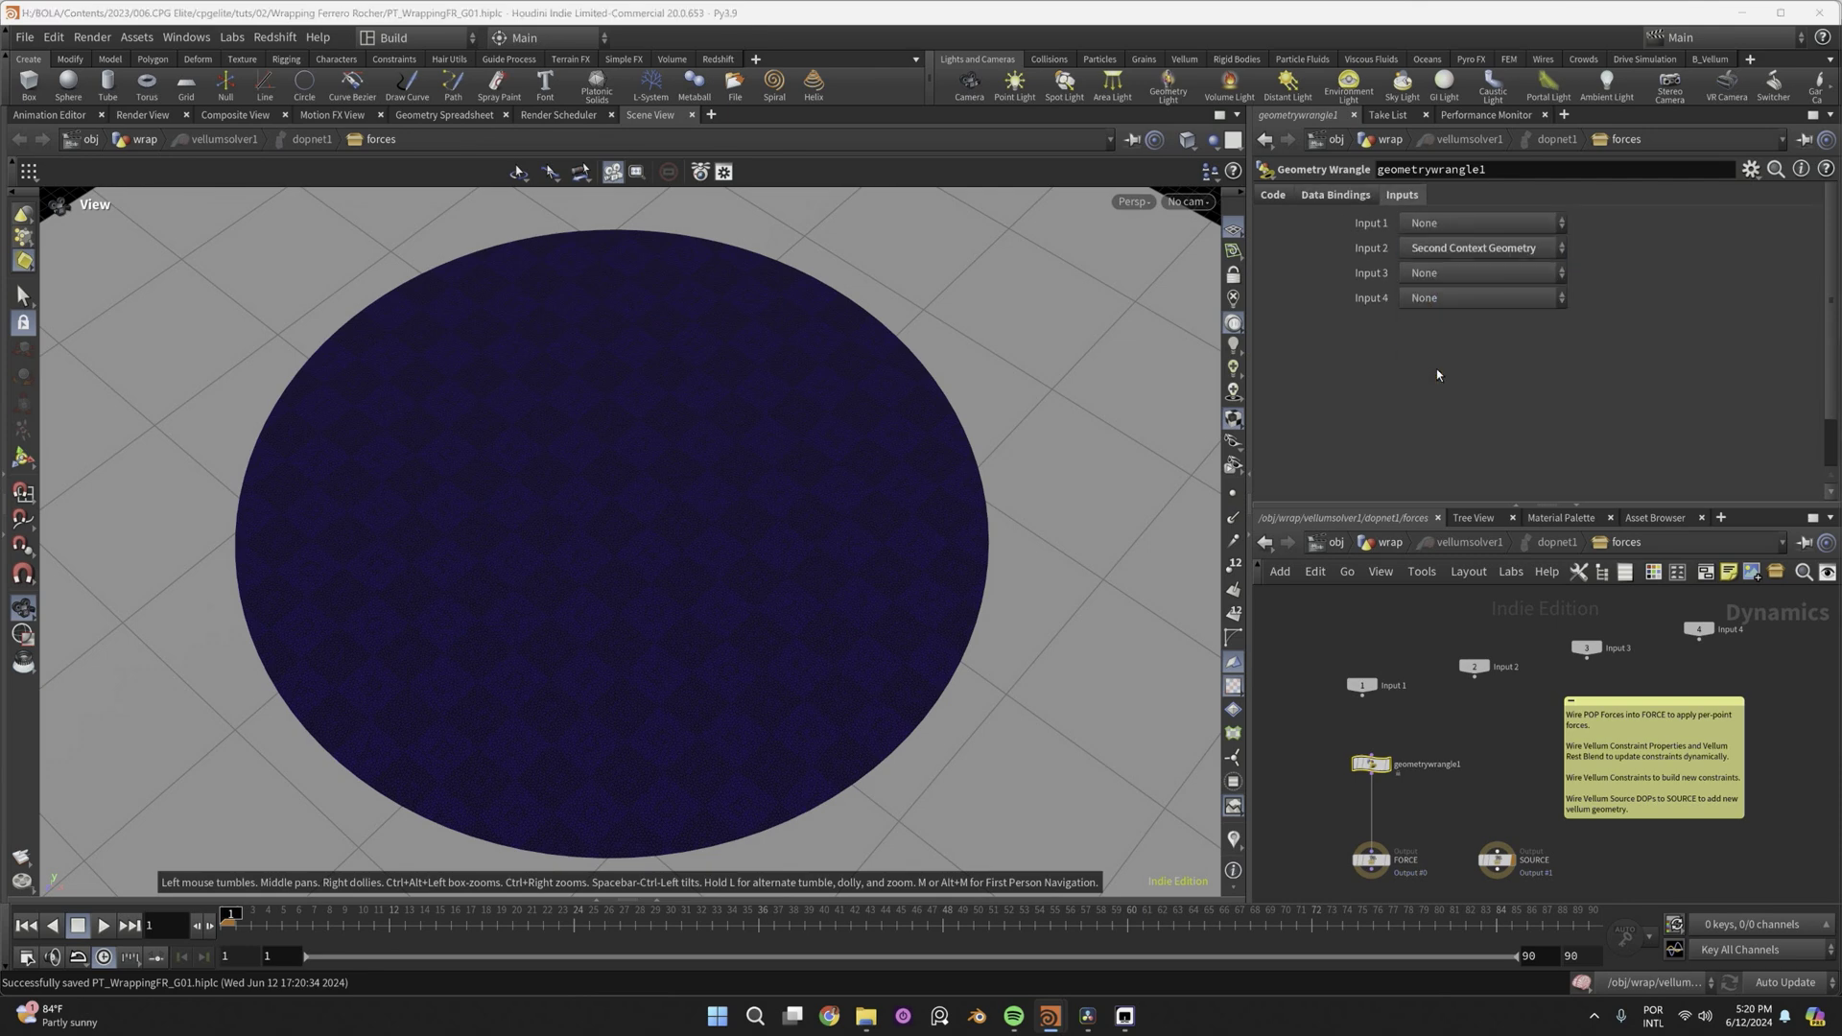
{"action": "key", "text": "u"}
{"action": "key", "text": "u"}
{"action": "key", "text": "u"}
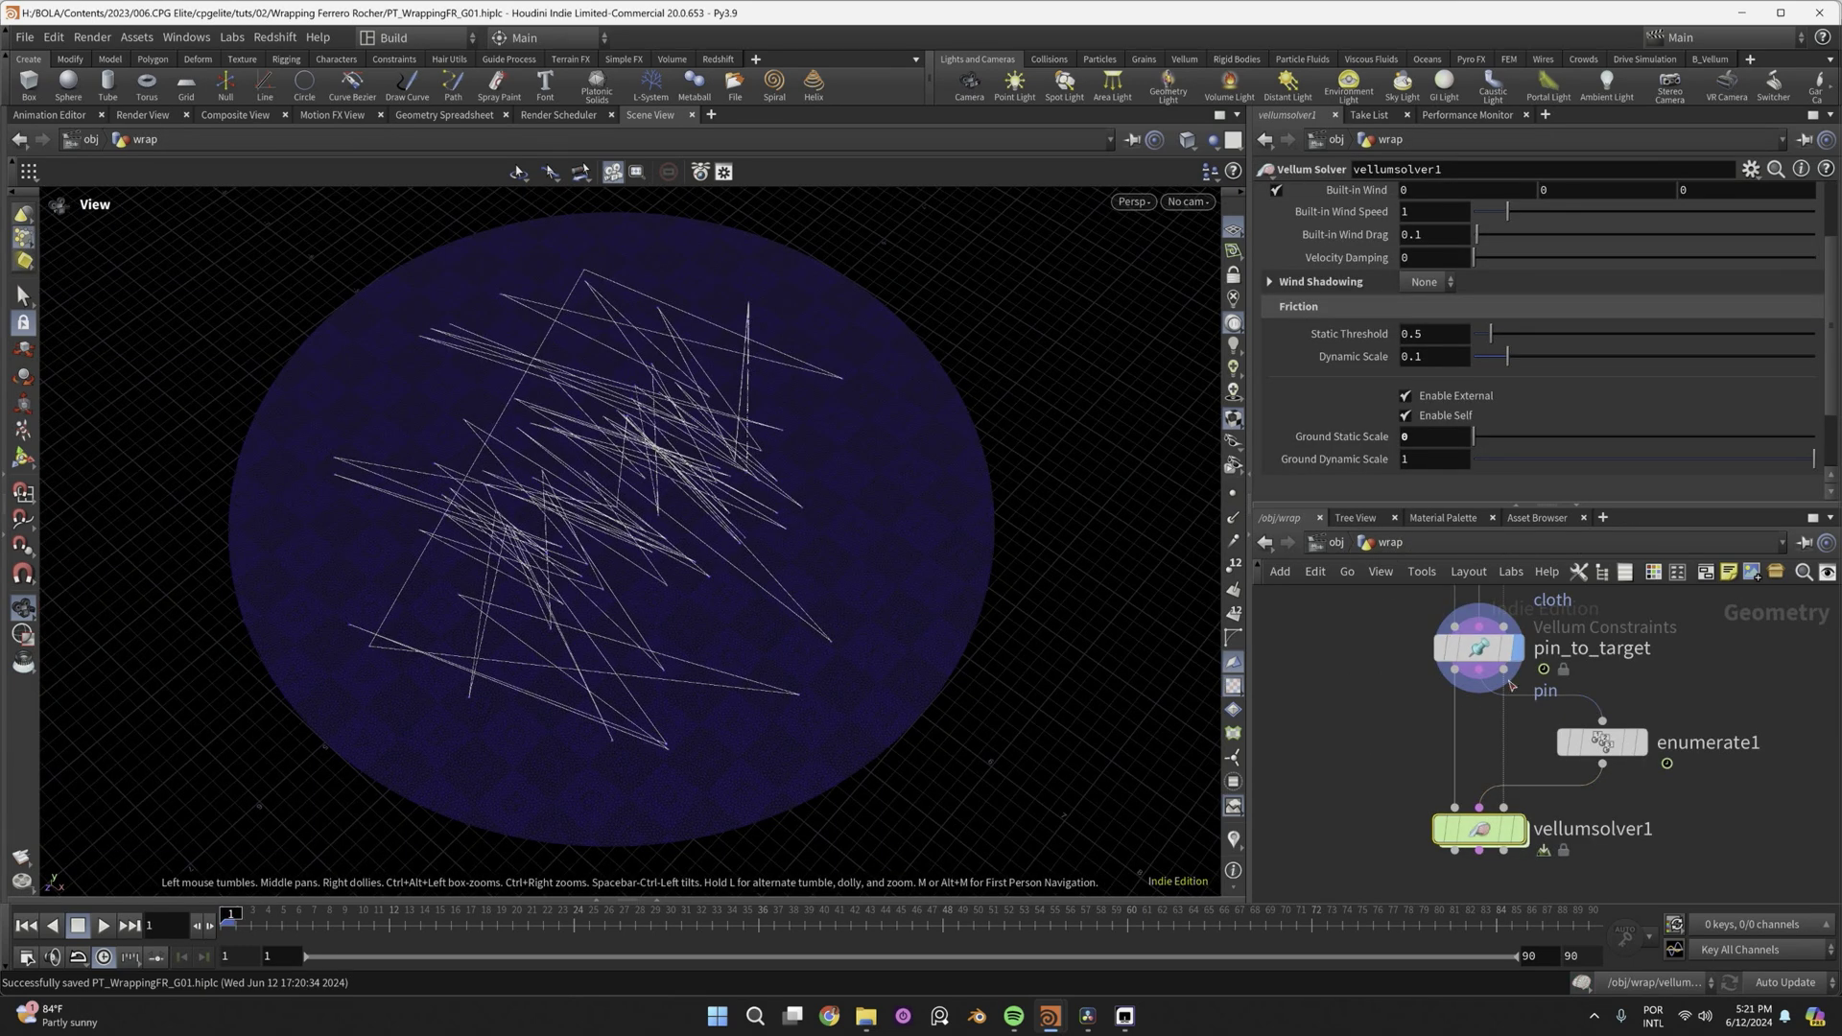
{"action": "double_click", "coordinate": [1480, 828]}
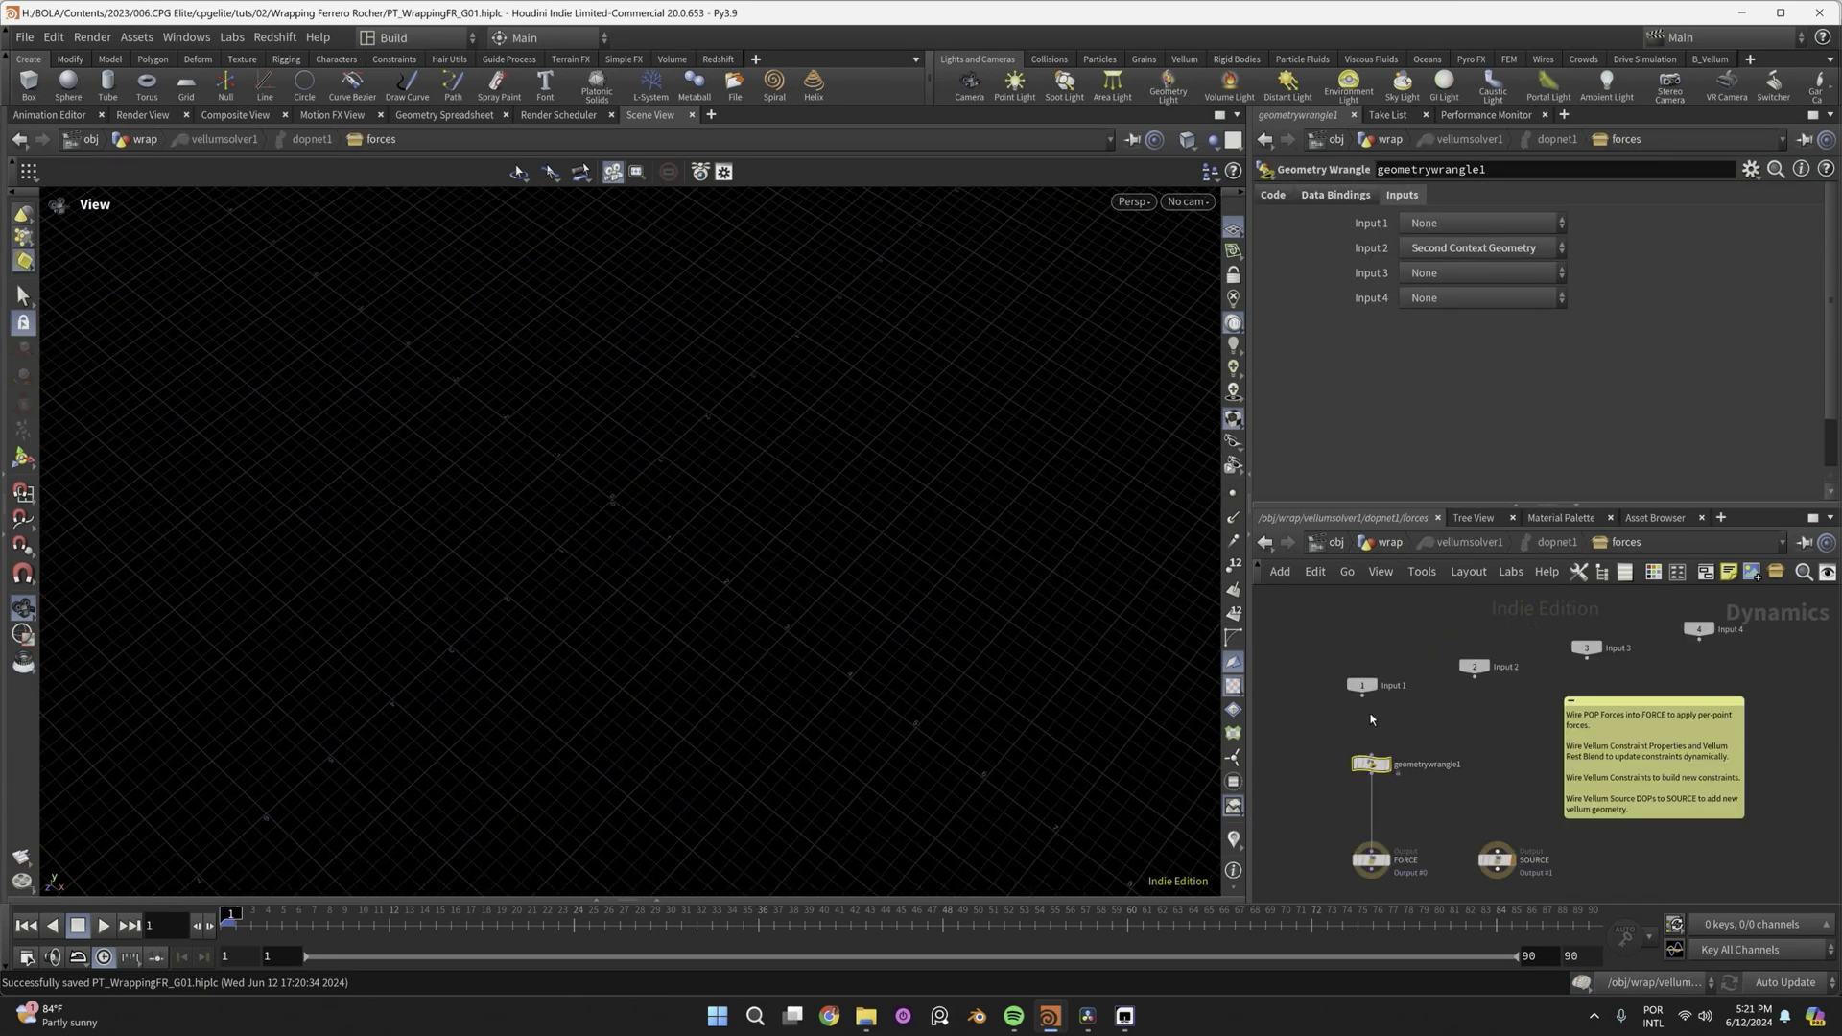
{"action": "left_click", "coordinate": [1273, 196]}
{"action": "left_click", "coordinate": [1362, 350]}
{"action": "type", "text": "@stiffness"}
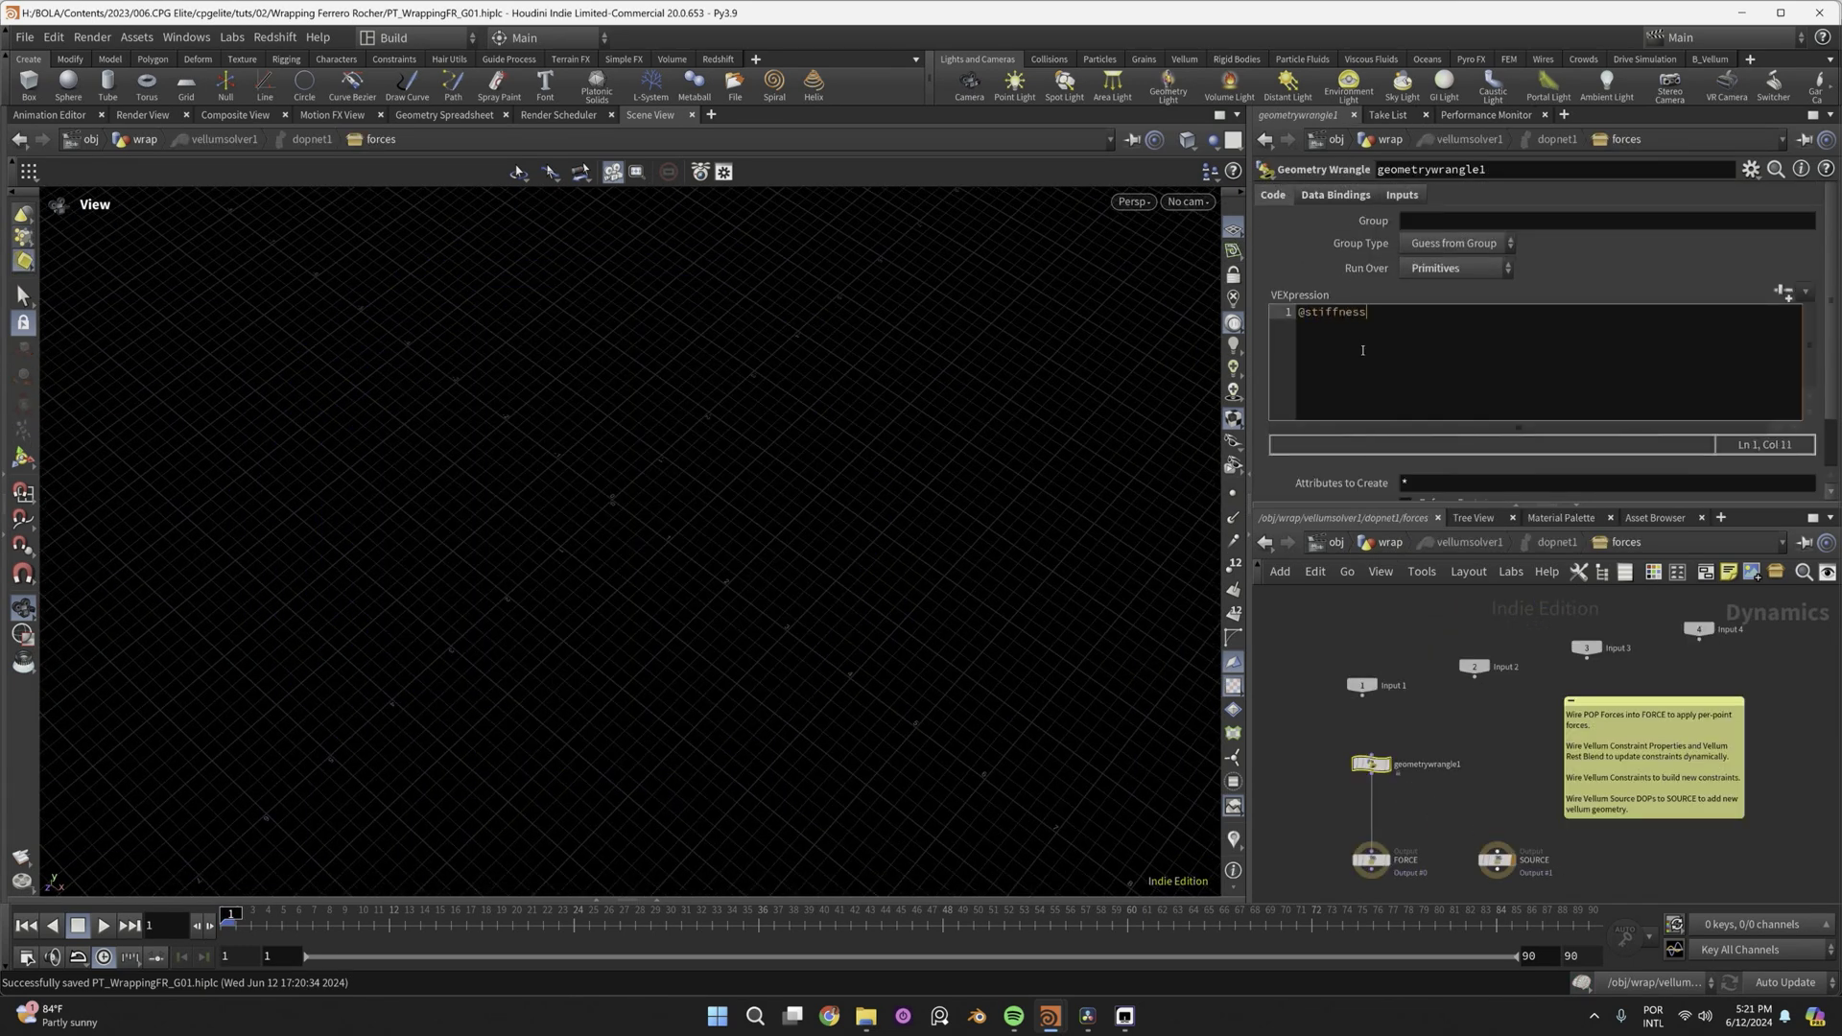
{"action": "type", "text": " = prim("}
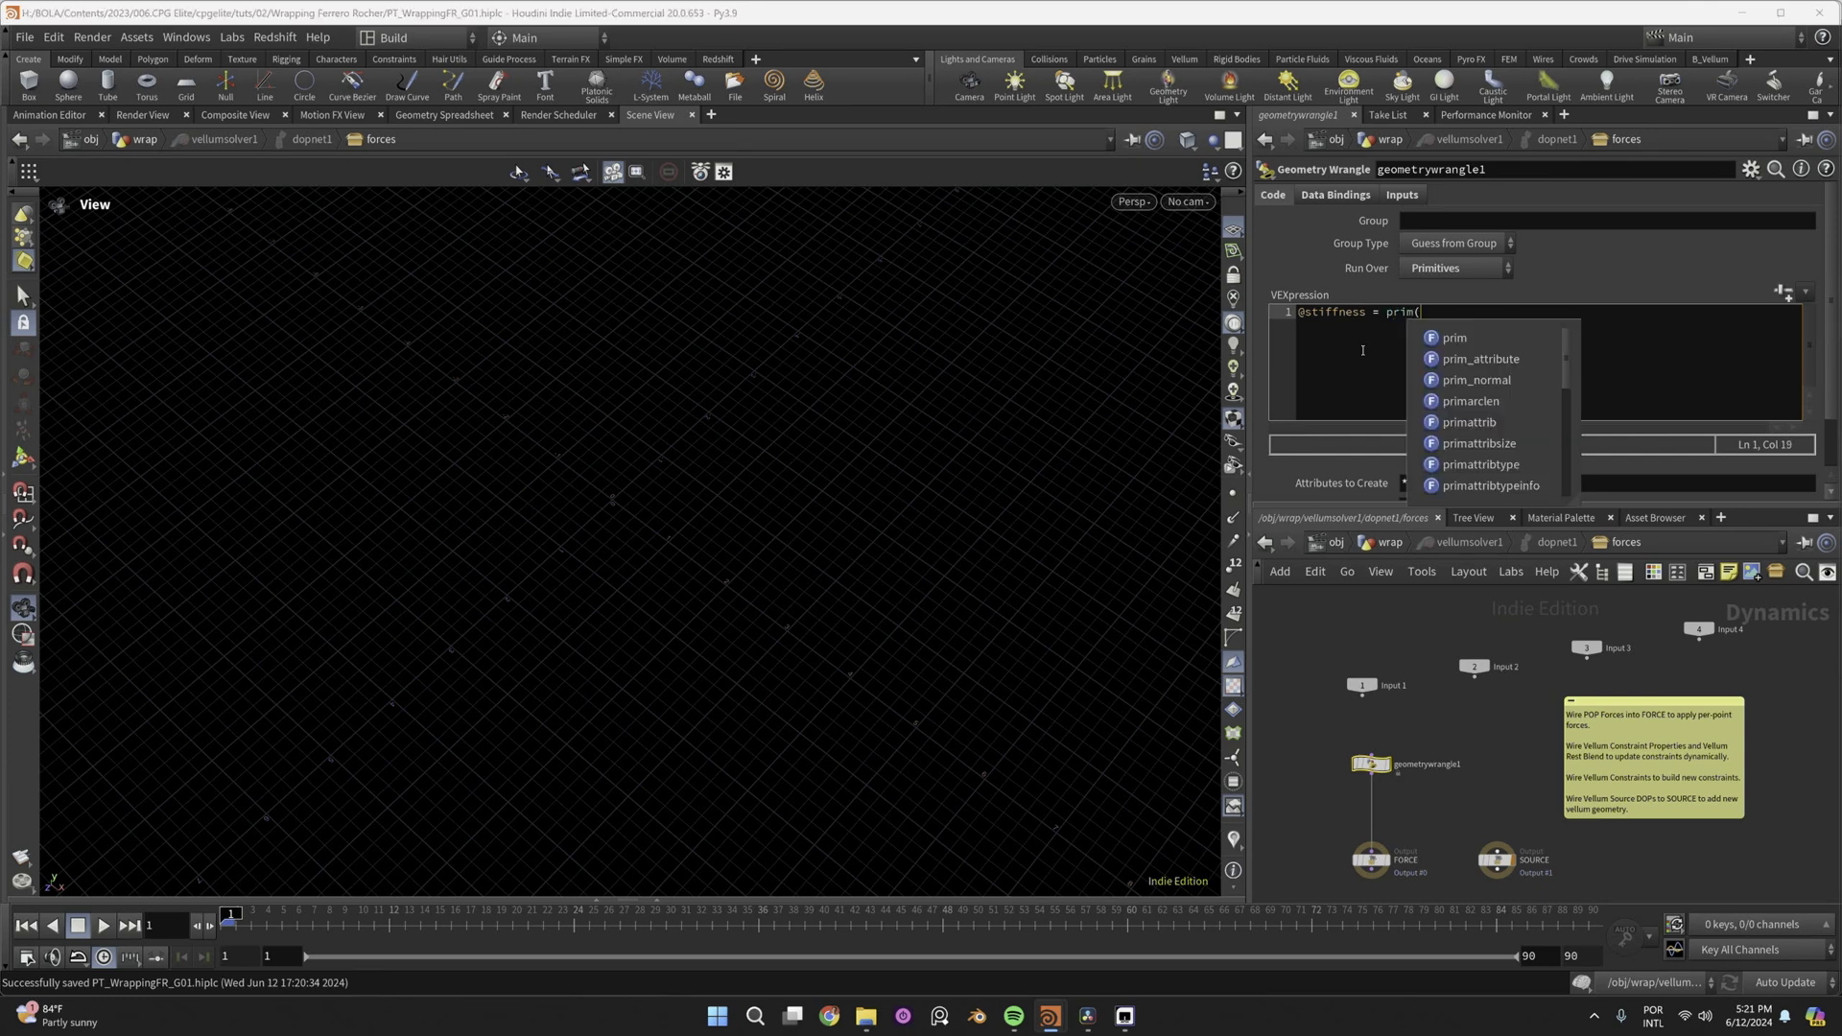
{"action": "type", "text": "1,"}
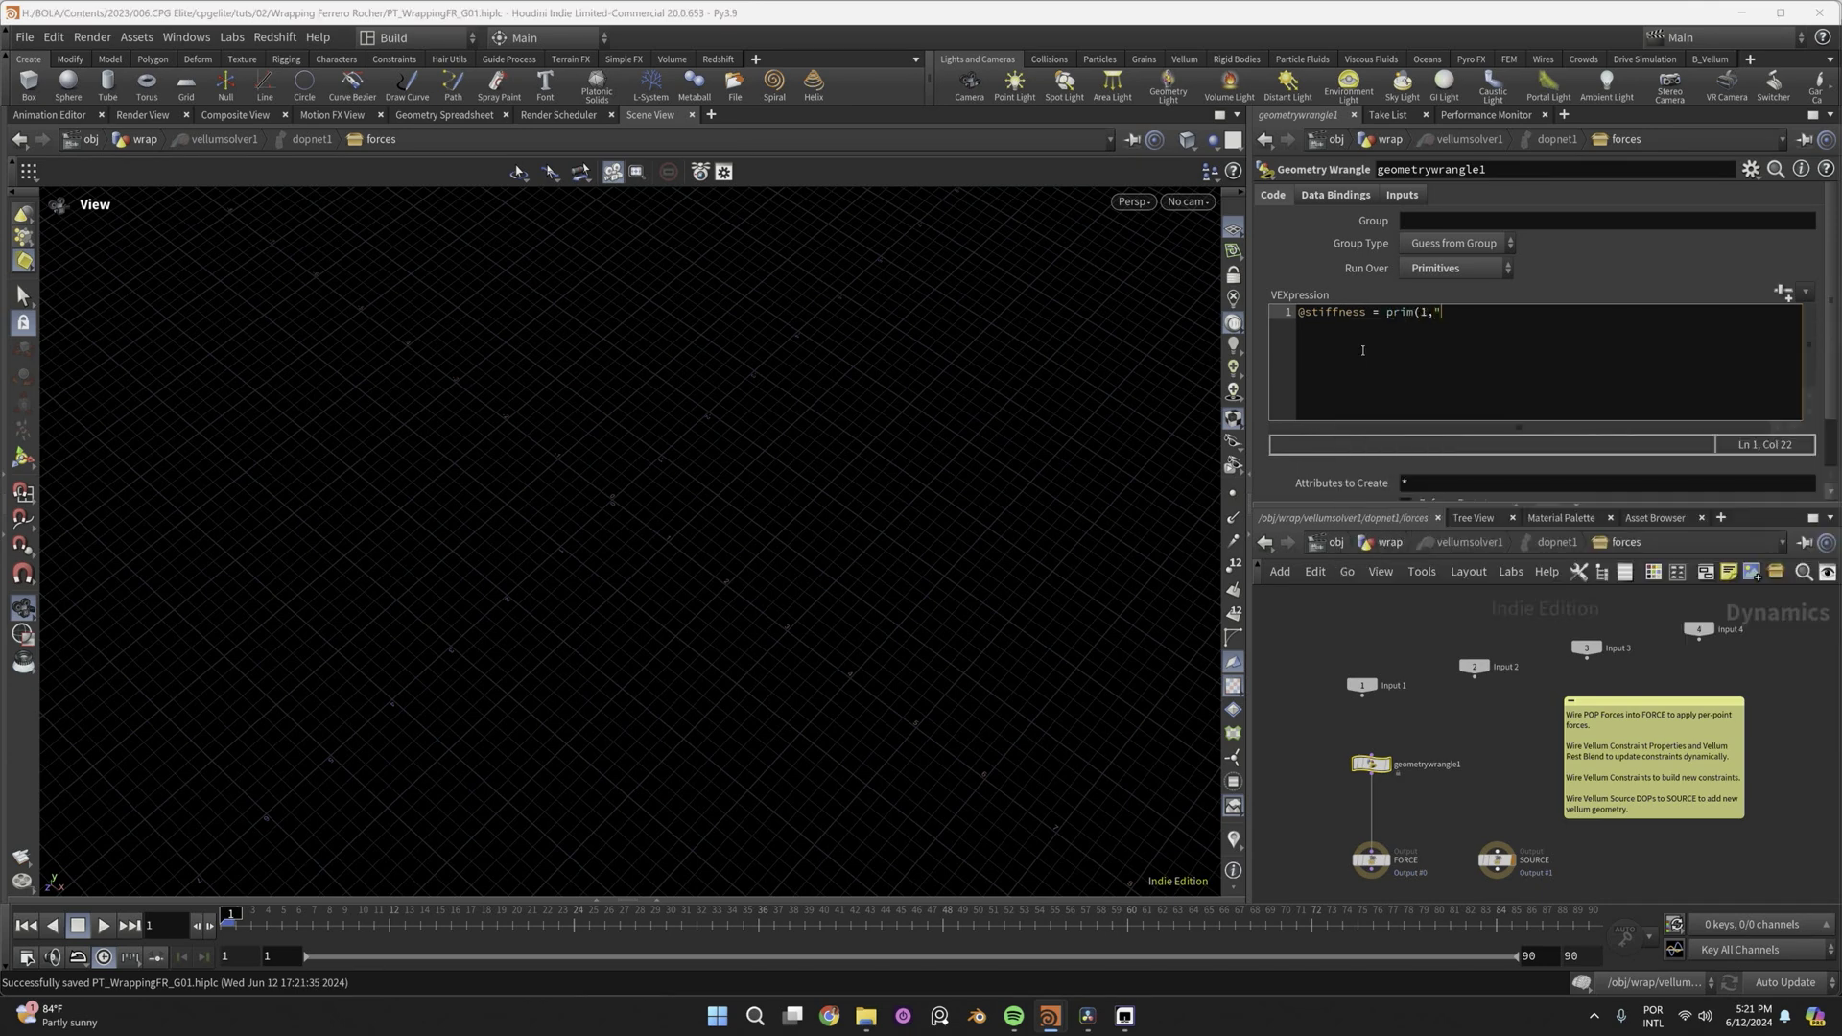
{"action": "type", "text": "\"stiffness\", prim)"}
{"action": "key", "text": "Return"}
{"action": "key", "text": "Return"}
{"action": "key", "text": "Up"}
{"action": "key", "text": "Up"}
{"action": "type", "text": "int p"}
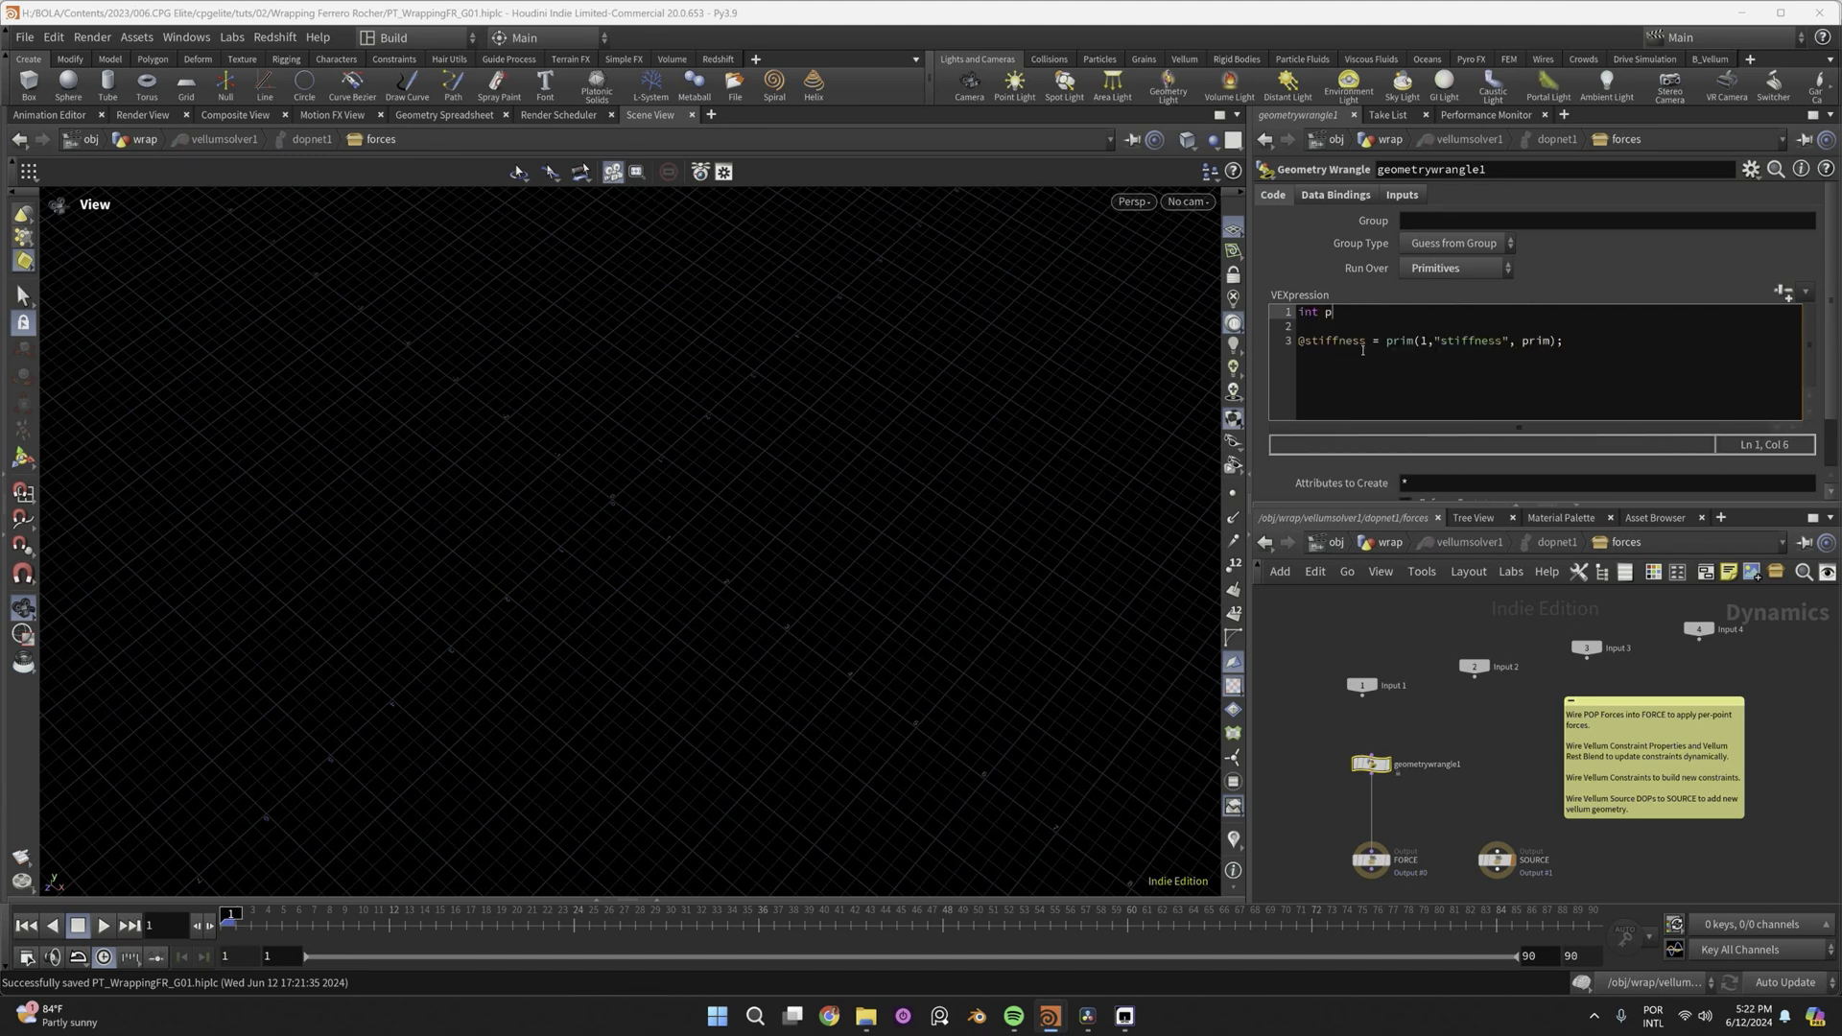
{"action": "type", "text": "rim = idtoprim"}
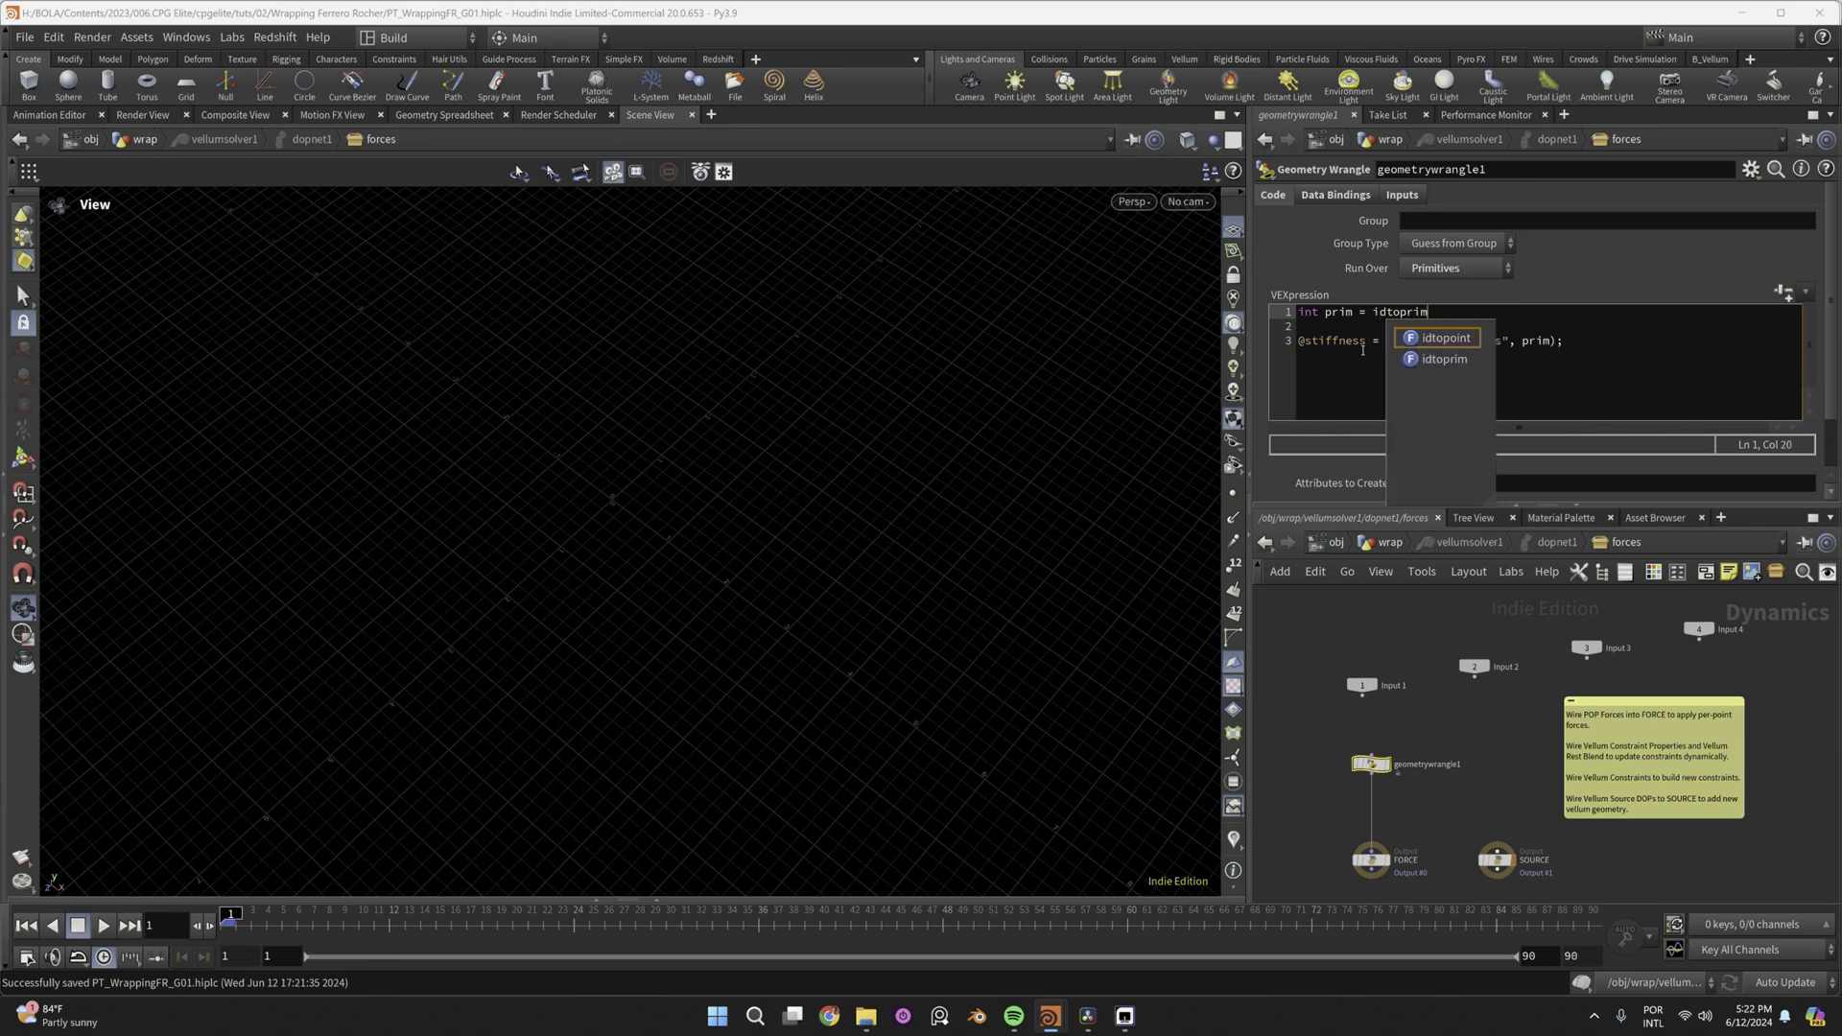
{"action": "type", "text": "(1, @id);"}
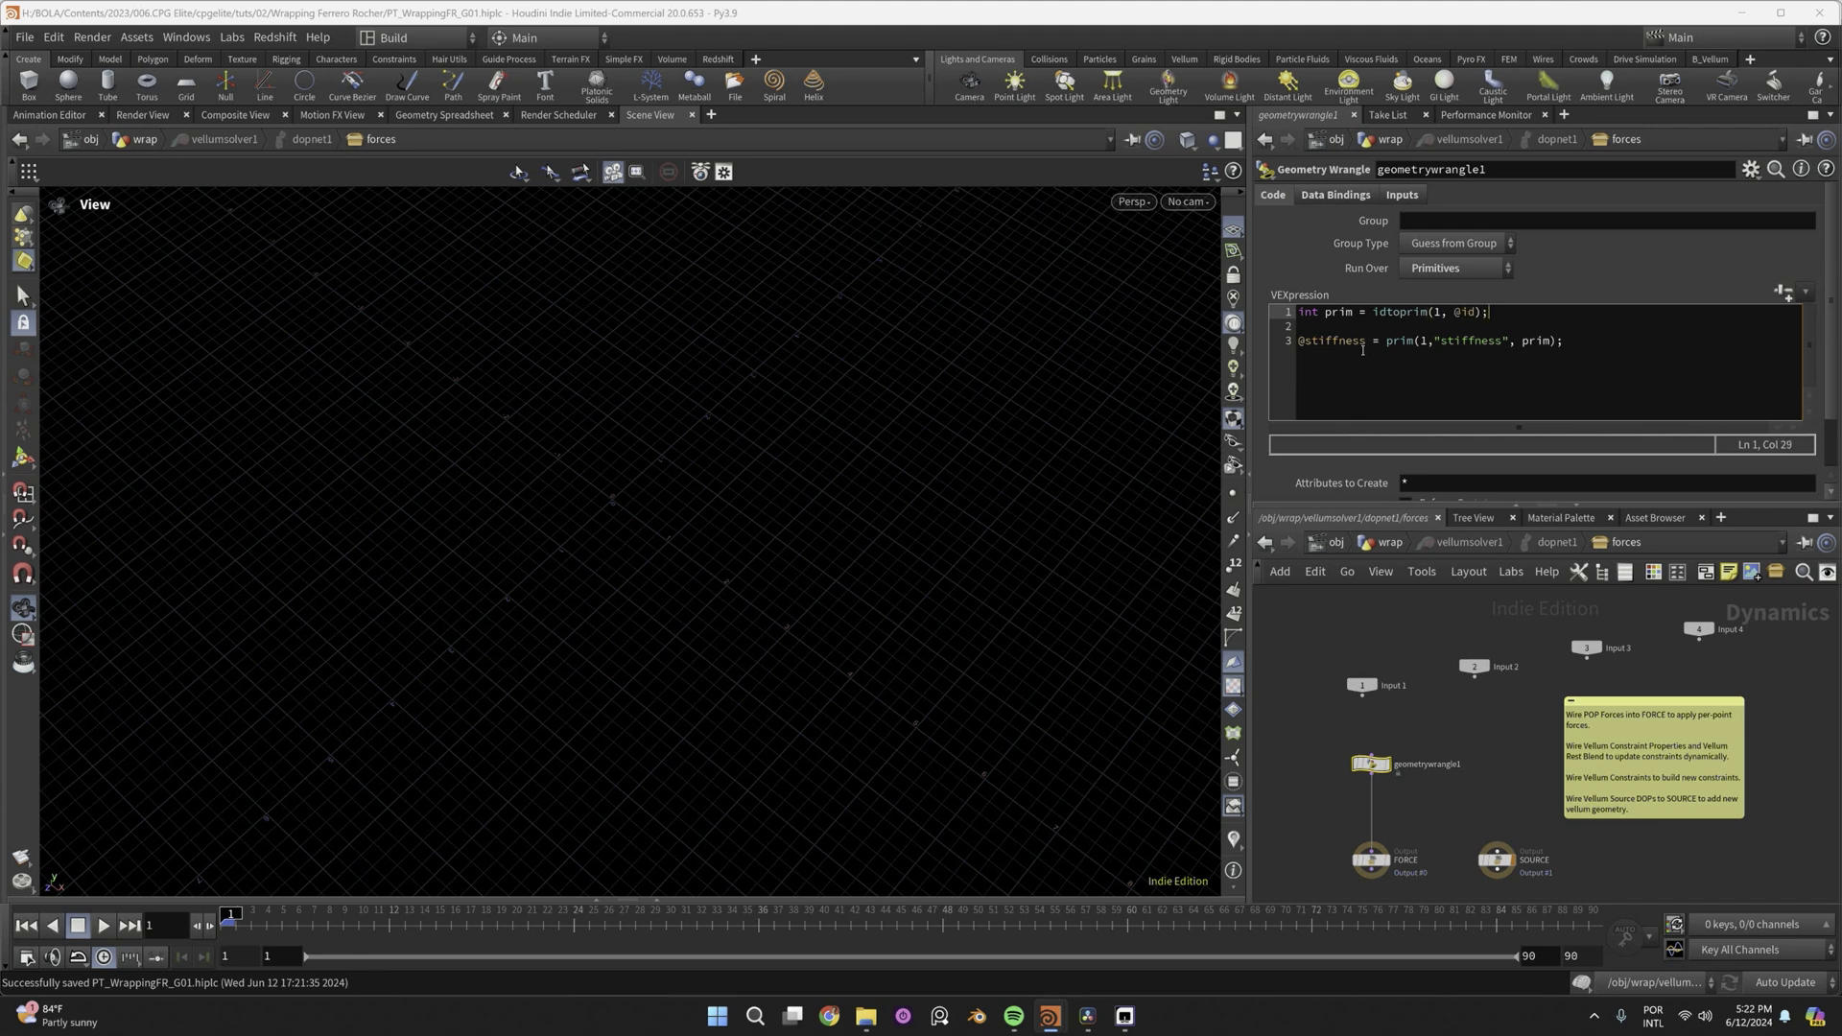
{"action": "left_click_drag", "start_coordinate": [235, 929], "coordinate": [364, 928]}
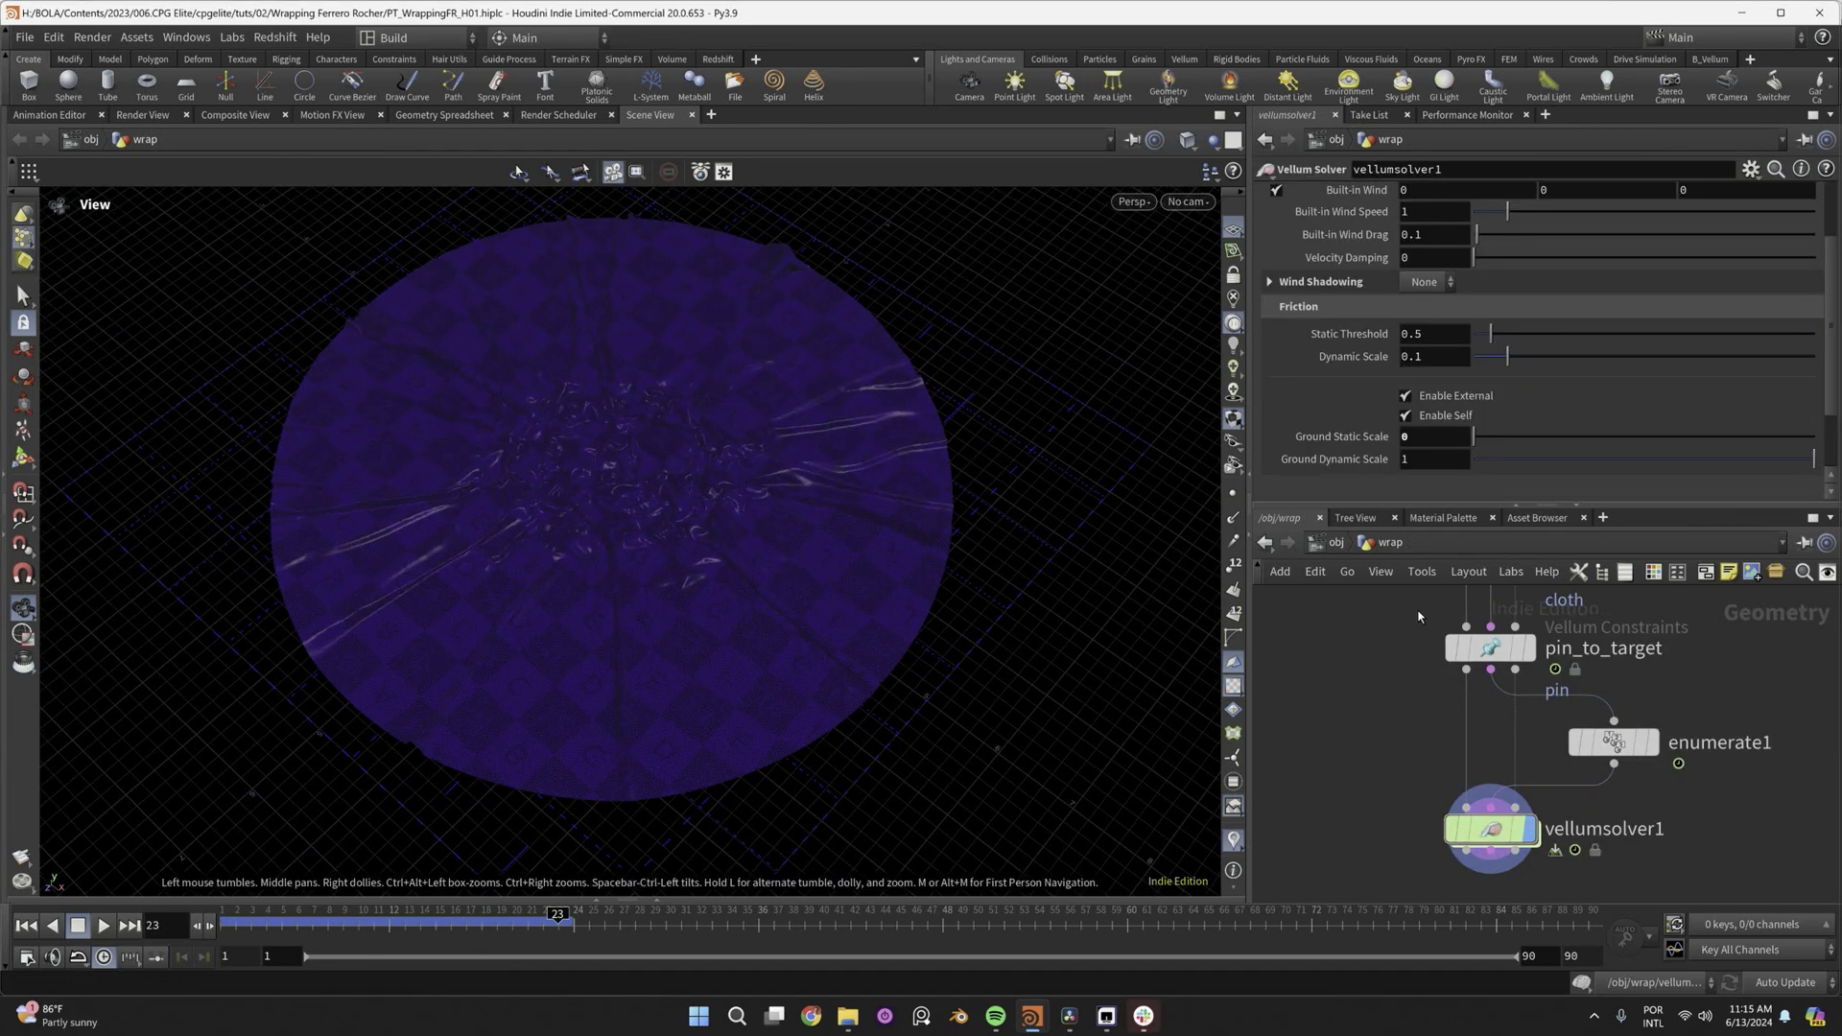
Review pin_to_target's stiffness, switch crumpled_rest cache to version 6, and play it back.
{"action": "left_click", "coordinate": [1490, 648]}
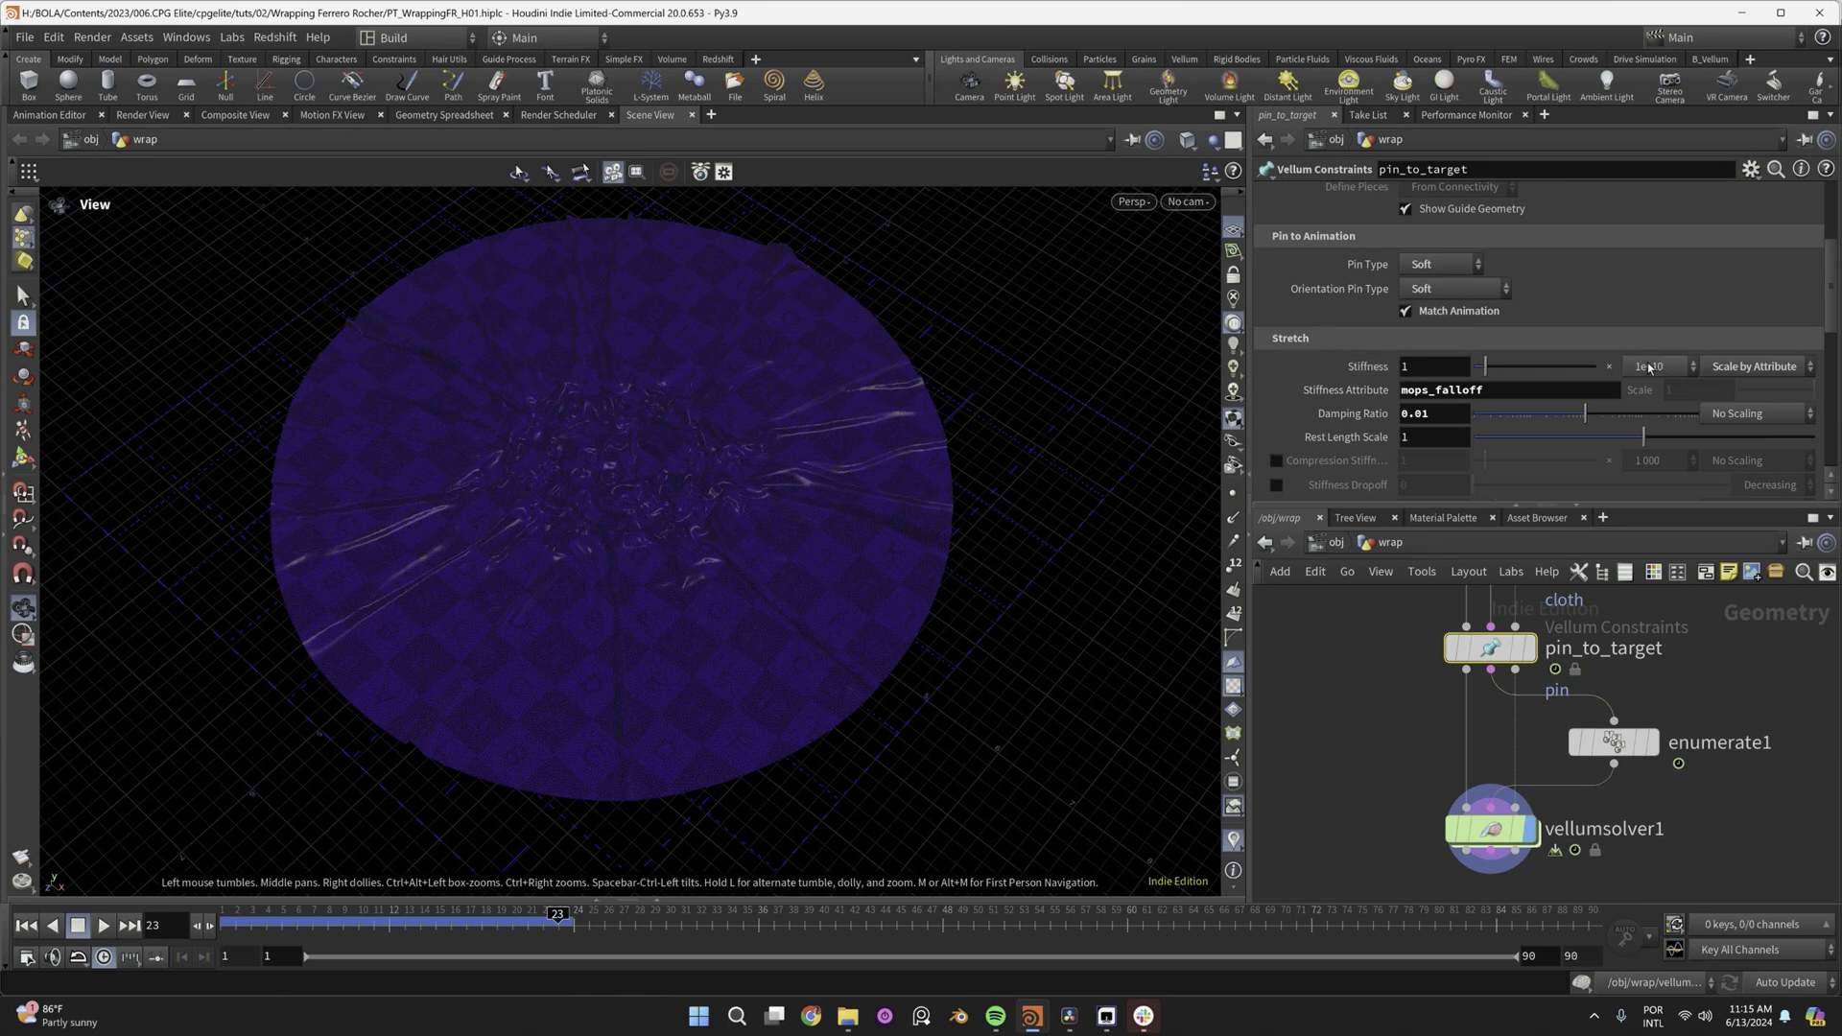
{"action": "left_click", "coordinate": [1649, 366]}
{"action": "left_click", "coordinate": [1655, 547]}
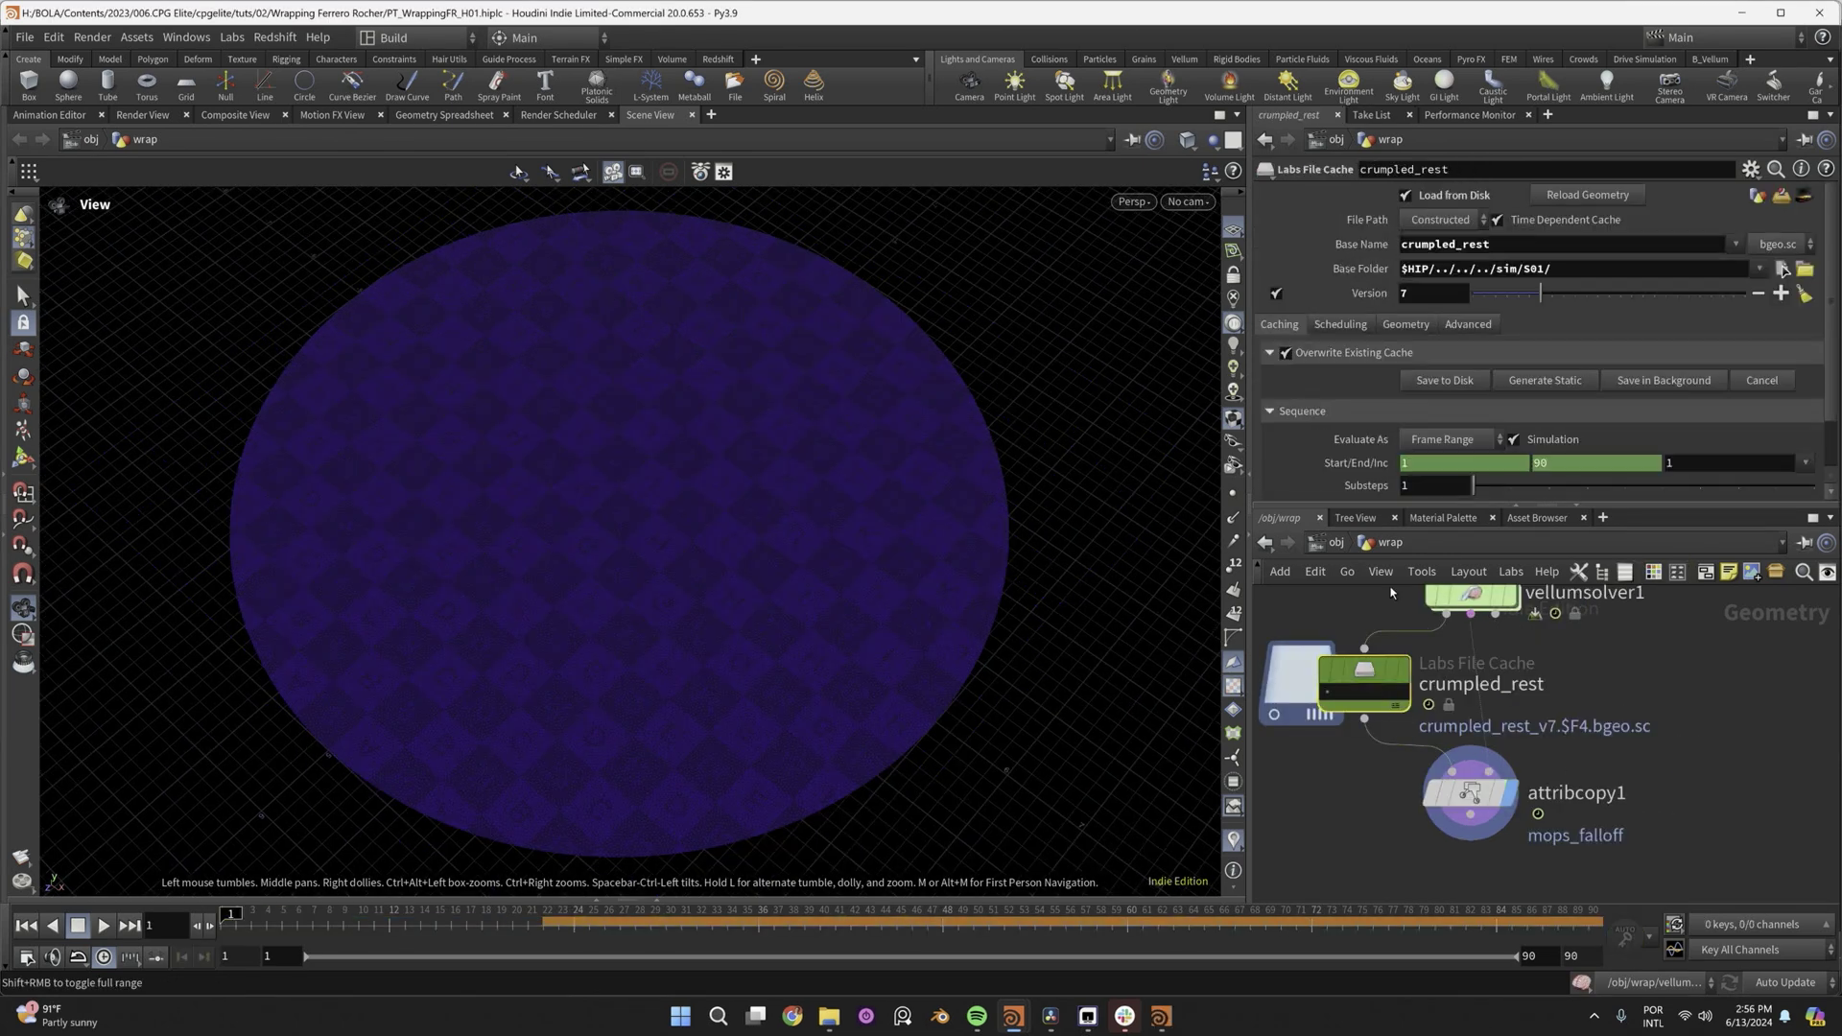
{"action": "left_click", "coordinate": [1528, 293]}
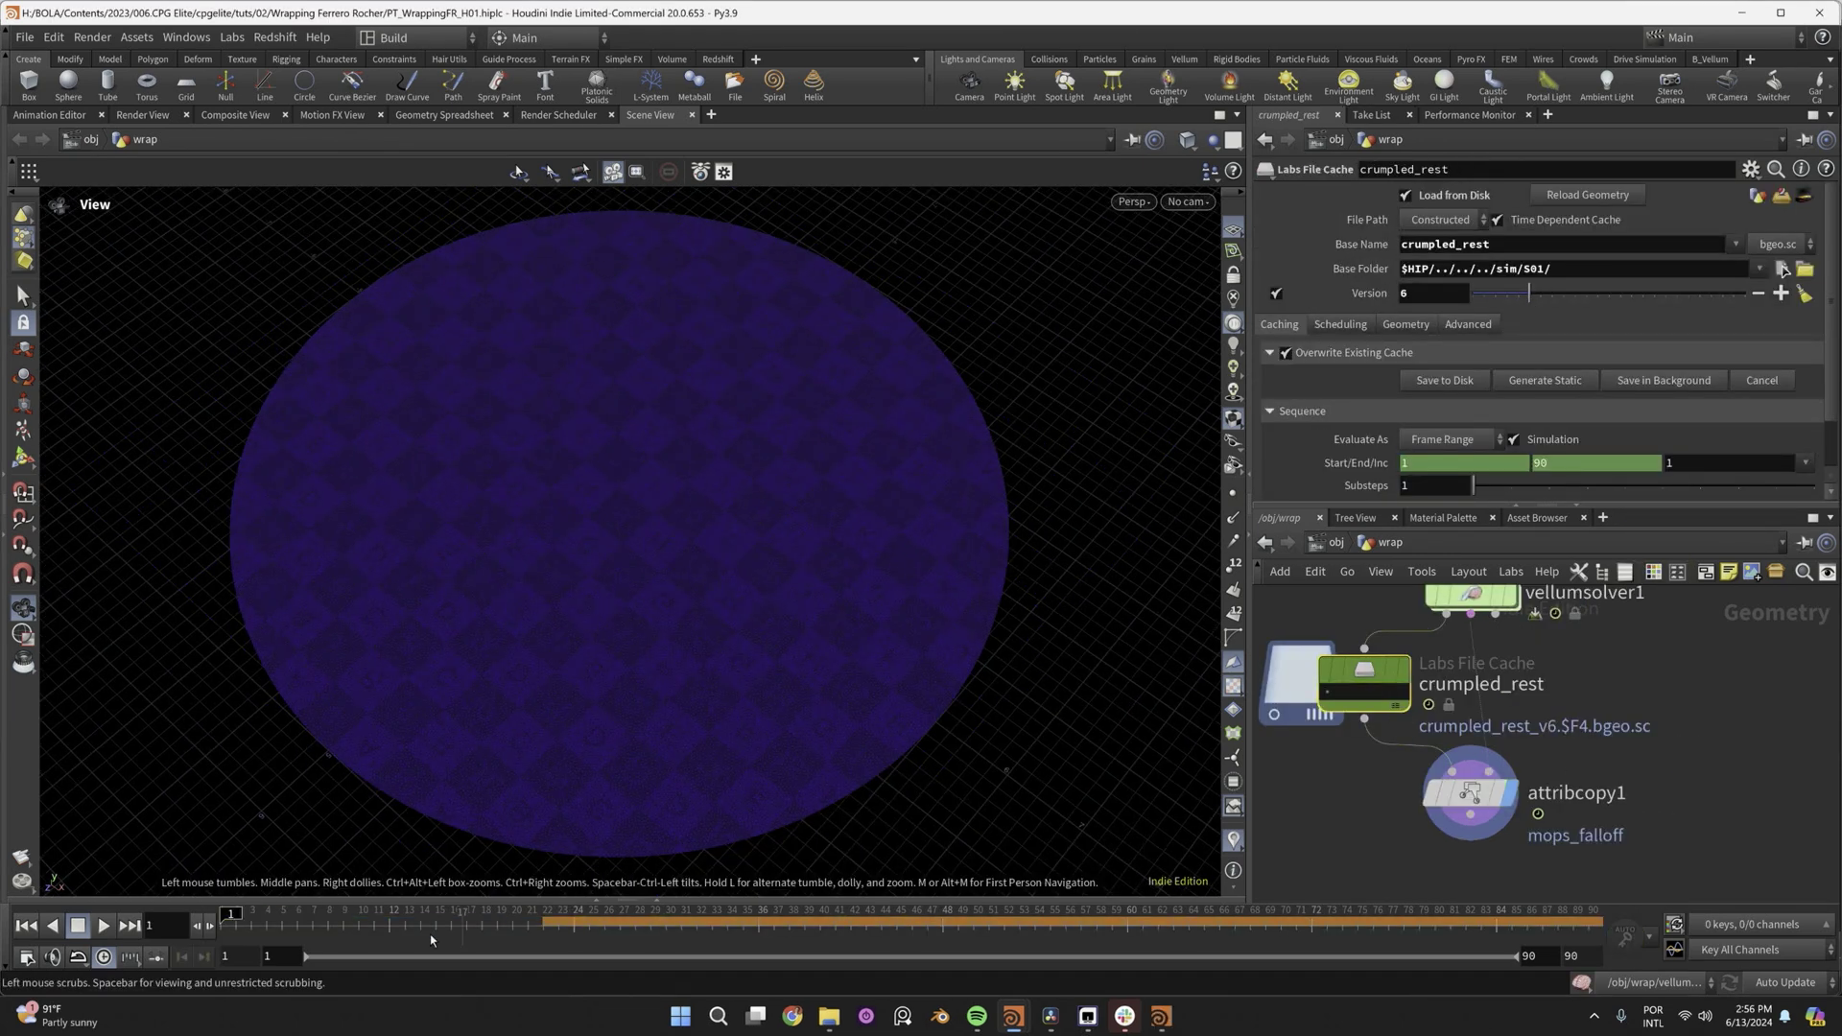
{"action": "left_click", "coordinate": [102, 926]}
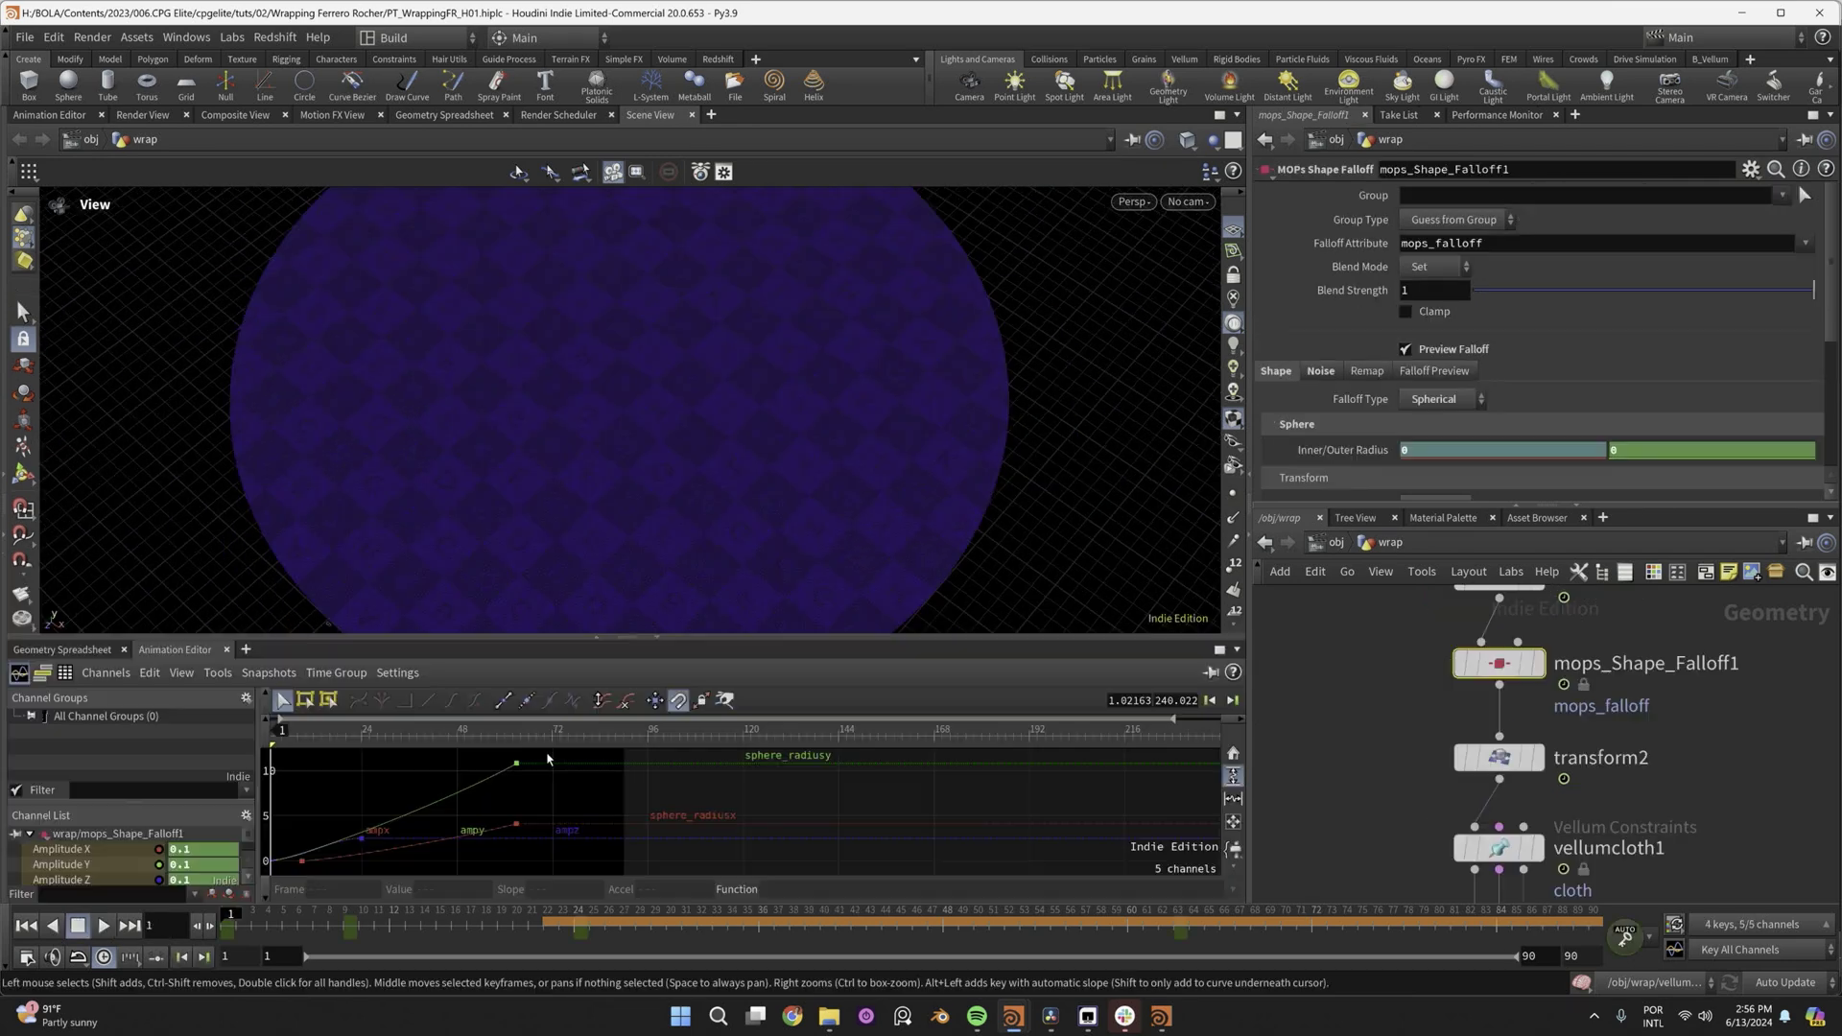
{"action": "left_click_drag", "start_coordinate": [548, 759], "coordinate": [267, 868]}
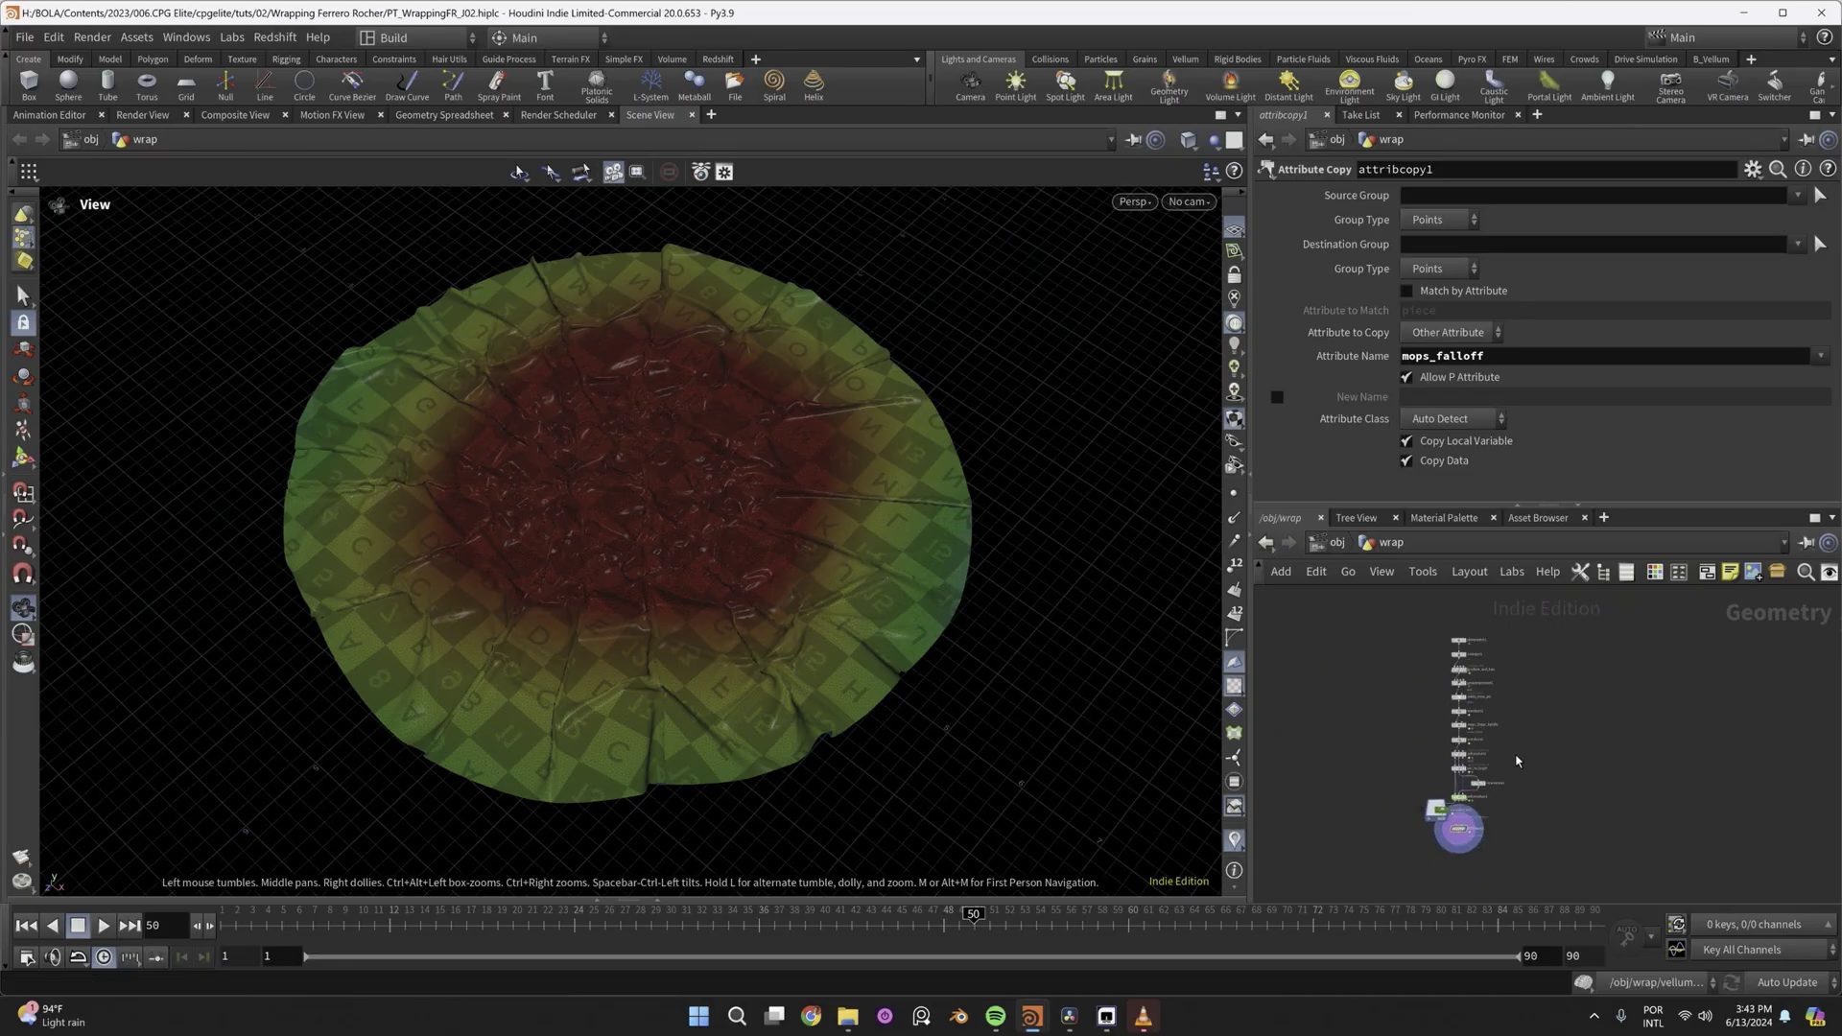
Duplicate the whole 14-node chain with copy and paste.
{"action": "left_click_drag", "start_coordinate": [1392, 849], "coordinate": [1486, 636]}
{"action": "key", "text": "ctrl+c"}
{"action": "key", "text": "ctrl+v"}
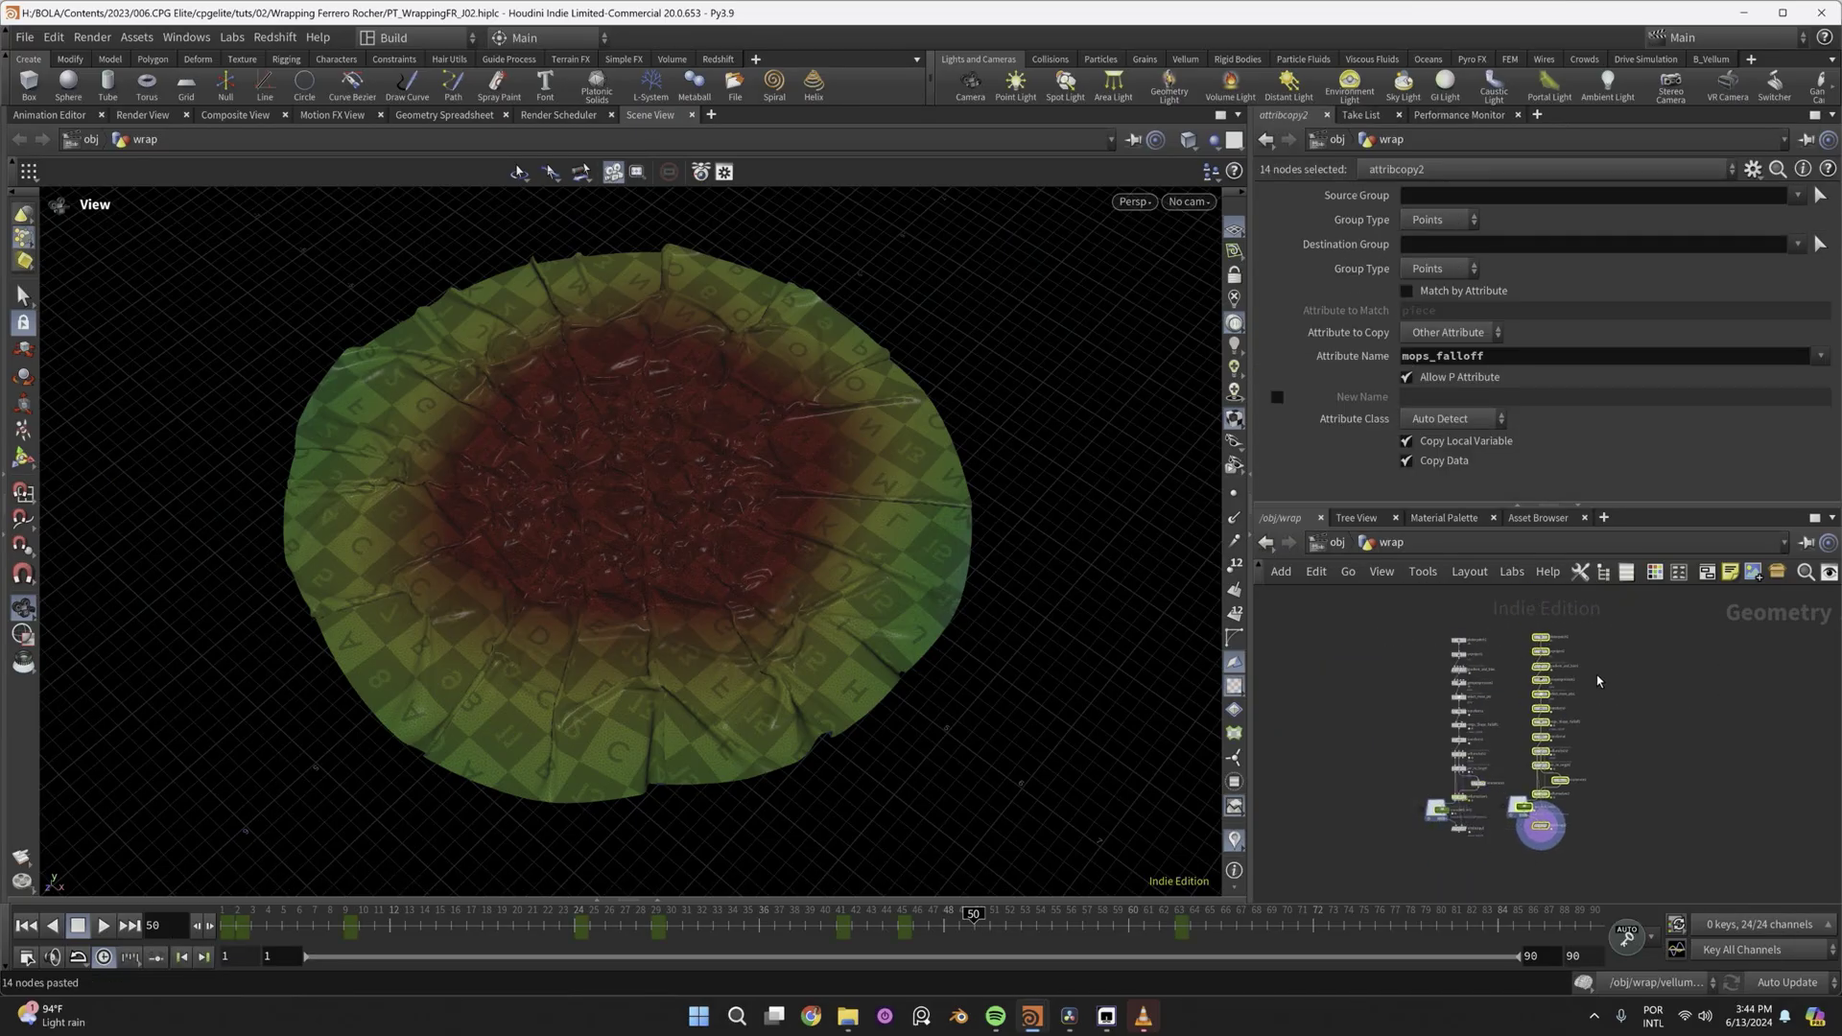
{"action": "scroll", "coordinate": [1519, 689], "scroll_direction": "up", "scroll_amount": 4}
Set planarpatch2's edge length to 0.1.
{"action": "left_click", "coordinate": [1517, 684]}
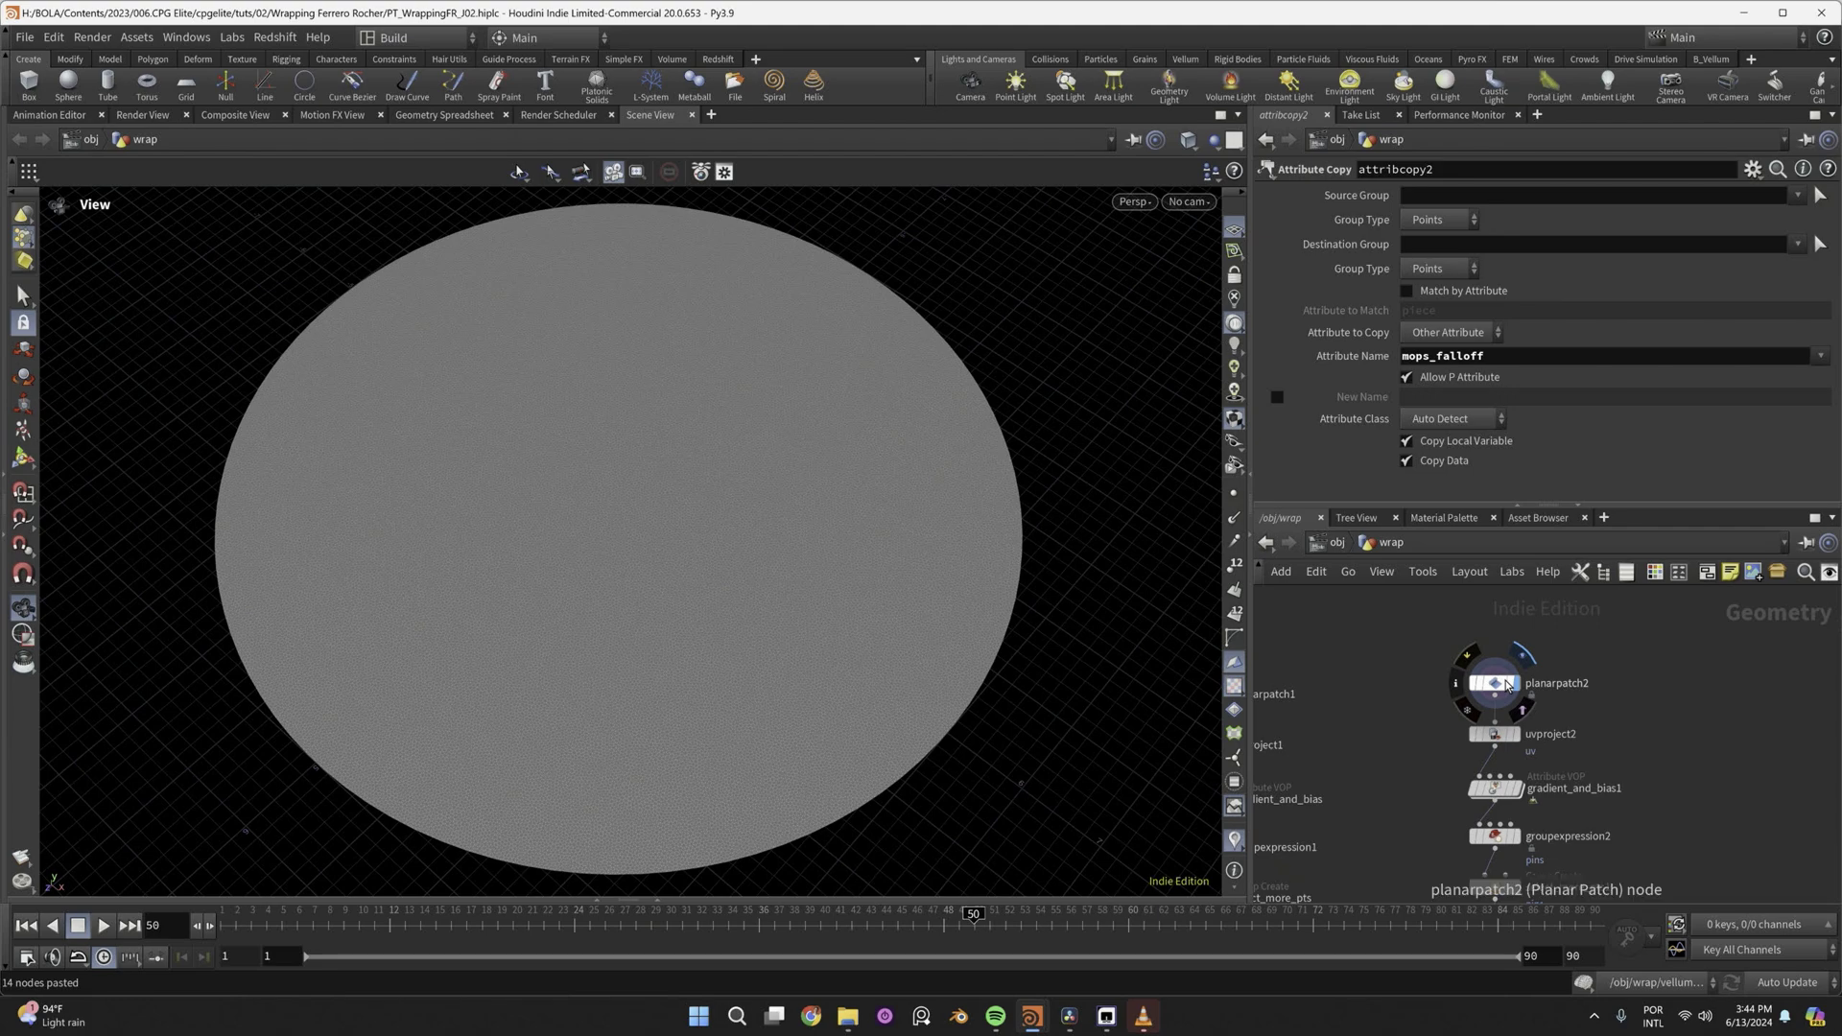
{"action": "left_click", "coordinate": [1505, 685]}
{"action": "scroll", "coordinate": [667, 527], "scroll_direction": "up", "scroll_amount": 5}
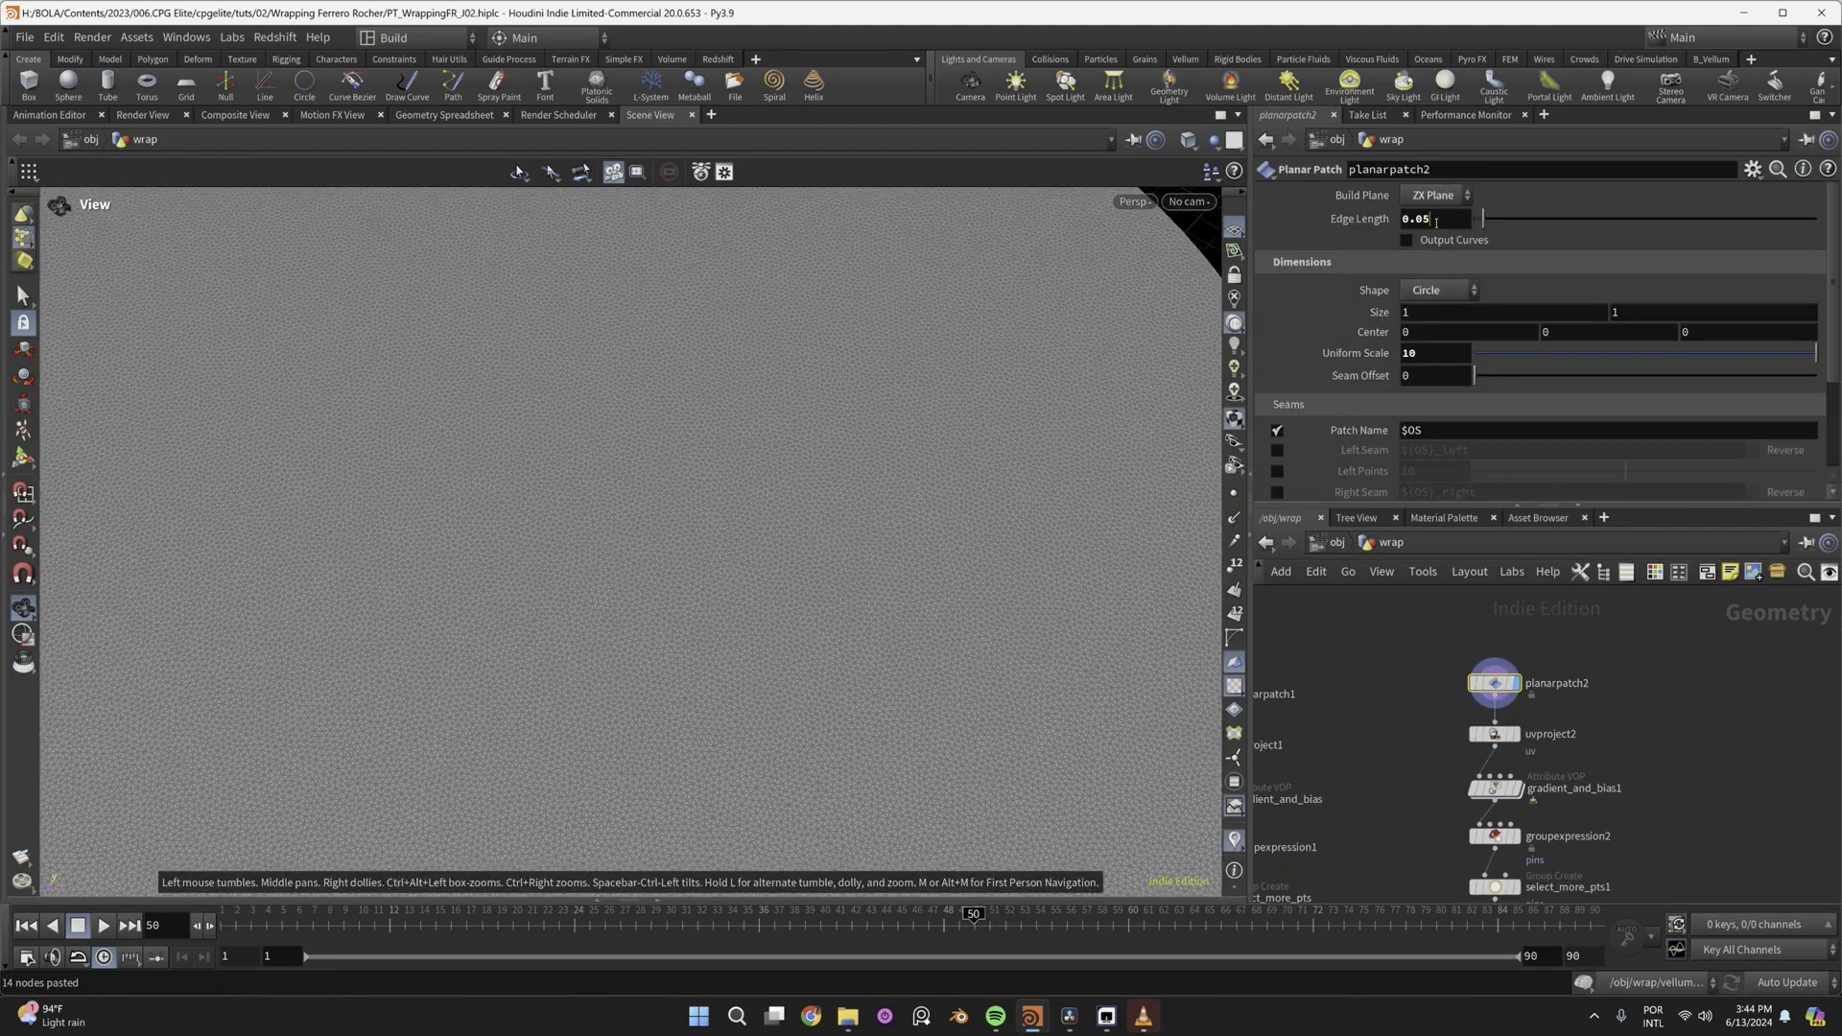
{"action": "type", "text": "1"}
{"action": "key", "text": "Return"}
Delete the redundant helper nodes and the enumerate2 node.
{"action": "middle_click_drag", "start_coordinate": [1631, 753], "coordinate": [1620, 605]}
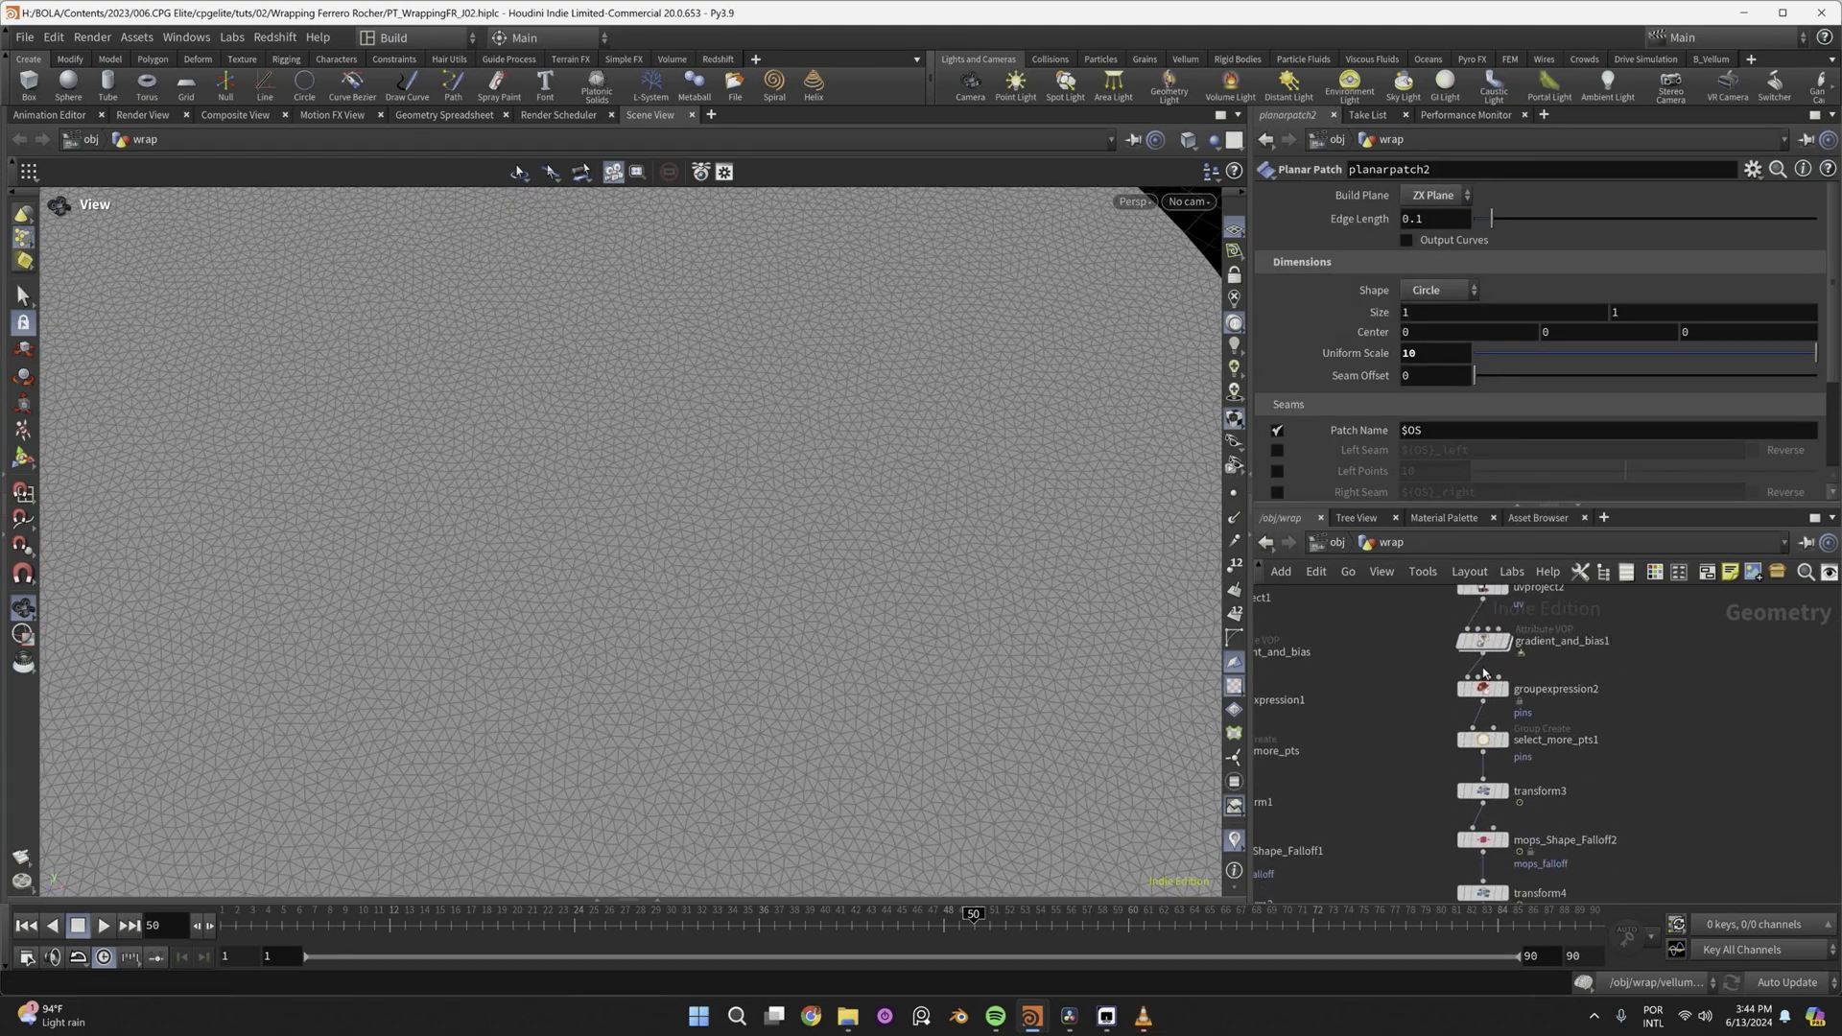
{"action": "left_click_drag", "start_coordinate": [1374, 626], "coordinate": [1482, 656]}
{"action": "key", "text": "Delete"}
{"action": "middle_click_drag", "start_coordinate": [1631, 760], "coordinate": [1628, 696]}
{"action": "left_click", "coordinate": [1550, 747]}
{"action": "key", "text": "Delete"}
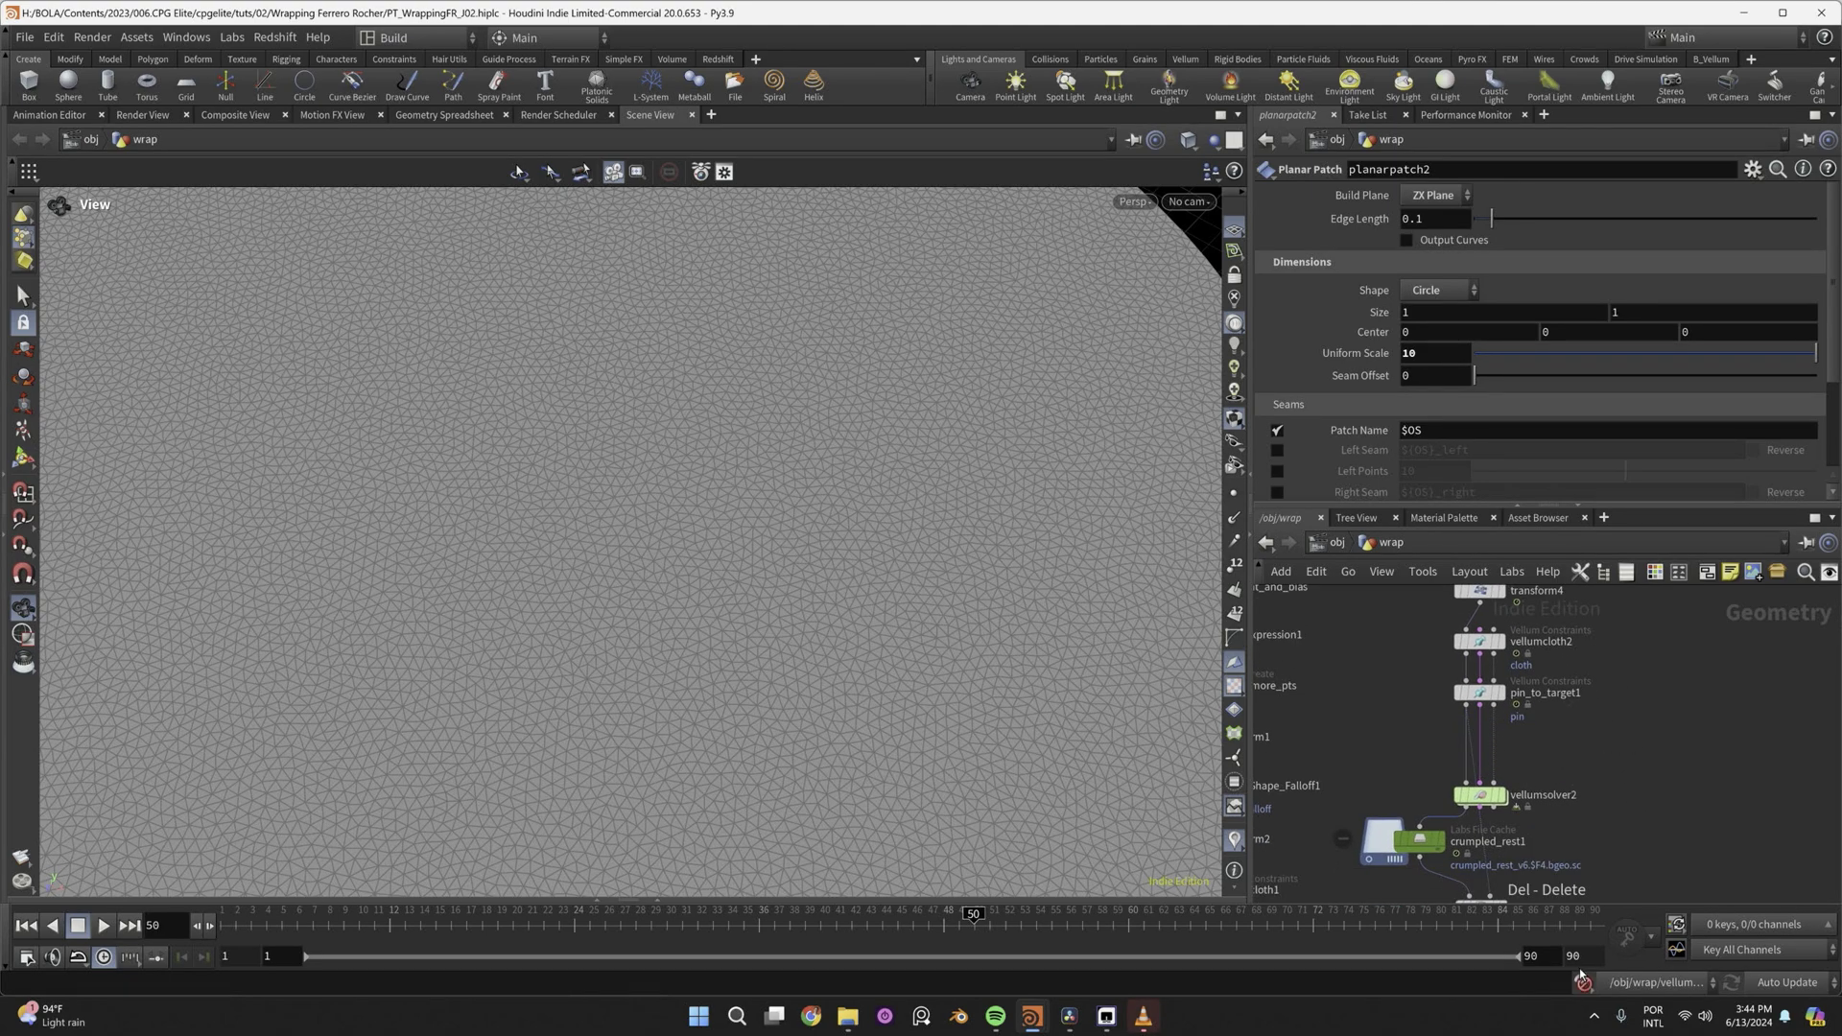
Set vellumsolver2's dynamic friction scale to 0 on the Forces tab.
{"action": "double_click", "coordinate": [1483, 802]}
{"action": "left_click", "coordinate": [1390, 543]}
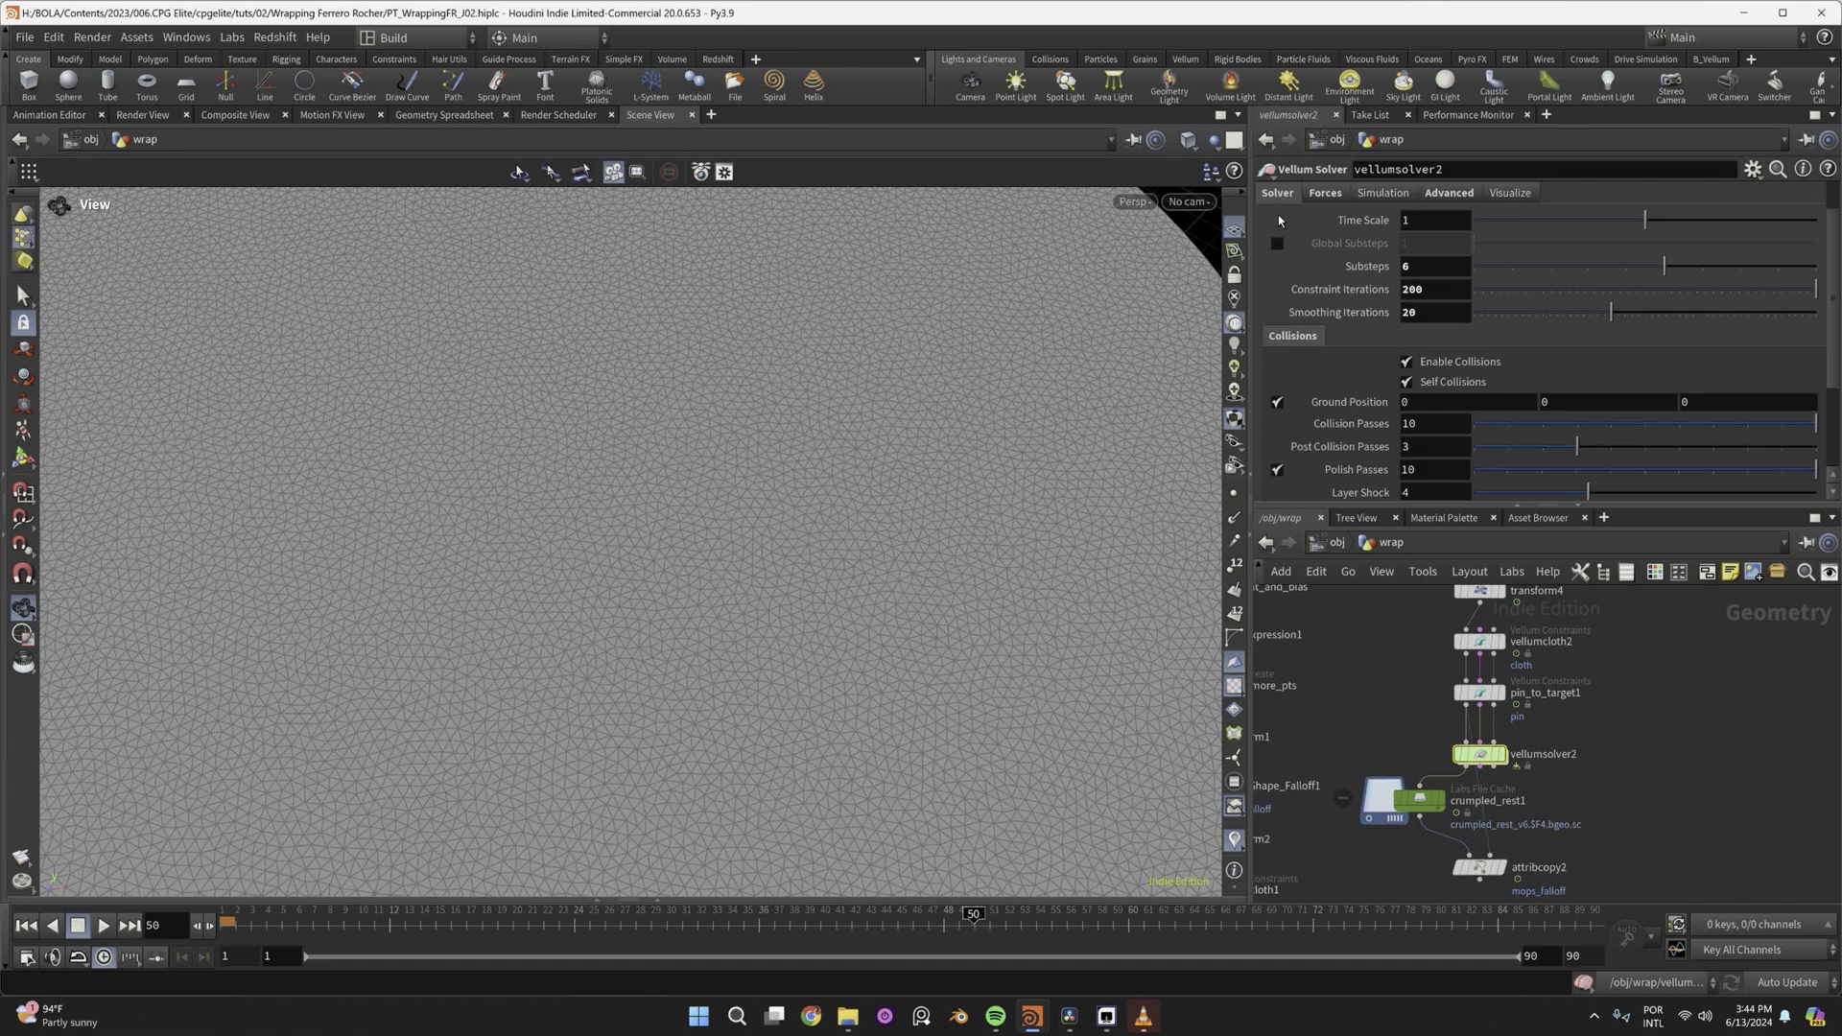
{"action": "left_click", "coordinate": [1325, 192]}
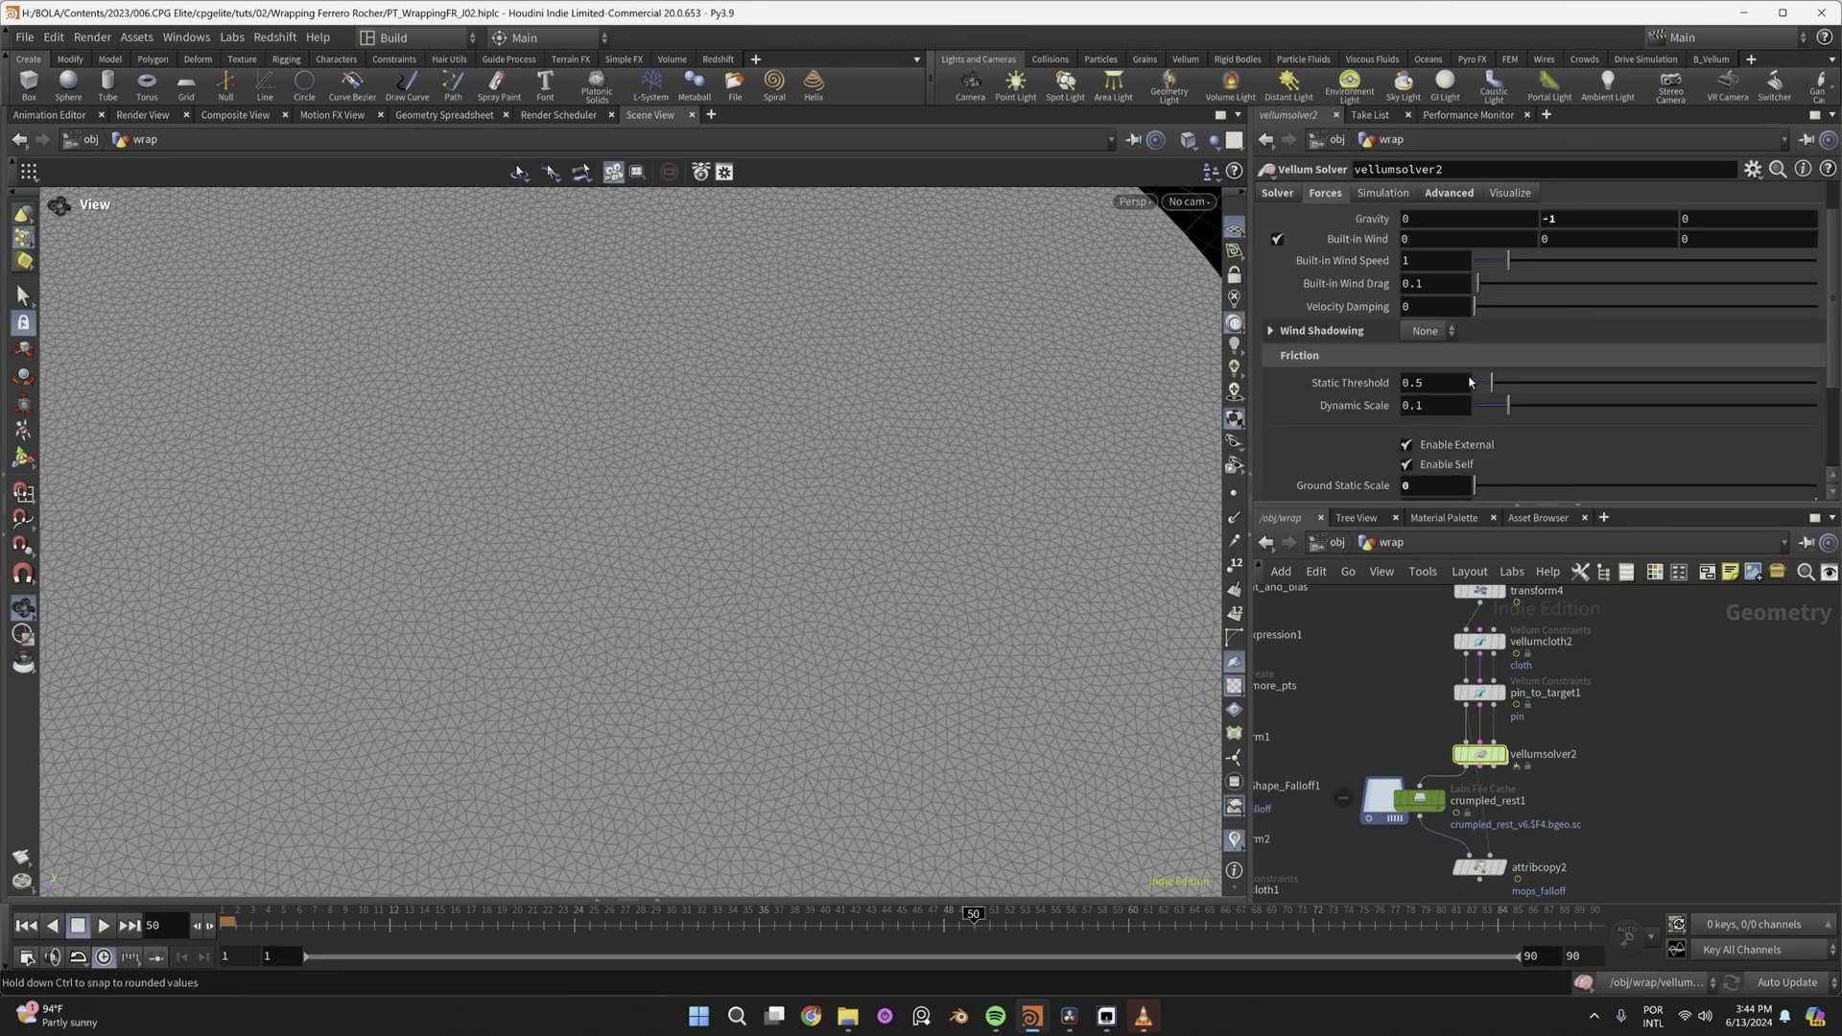
{"action": "left_click_drag", "start_coordinate": [1485, 412], "coordinate": [1468, 413]}
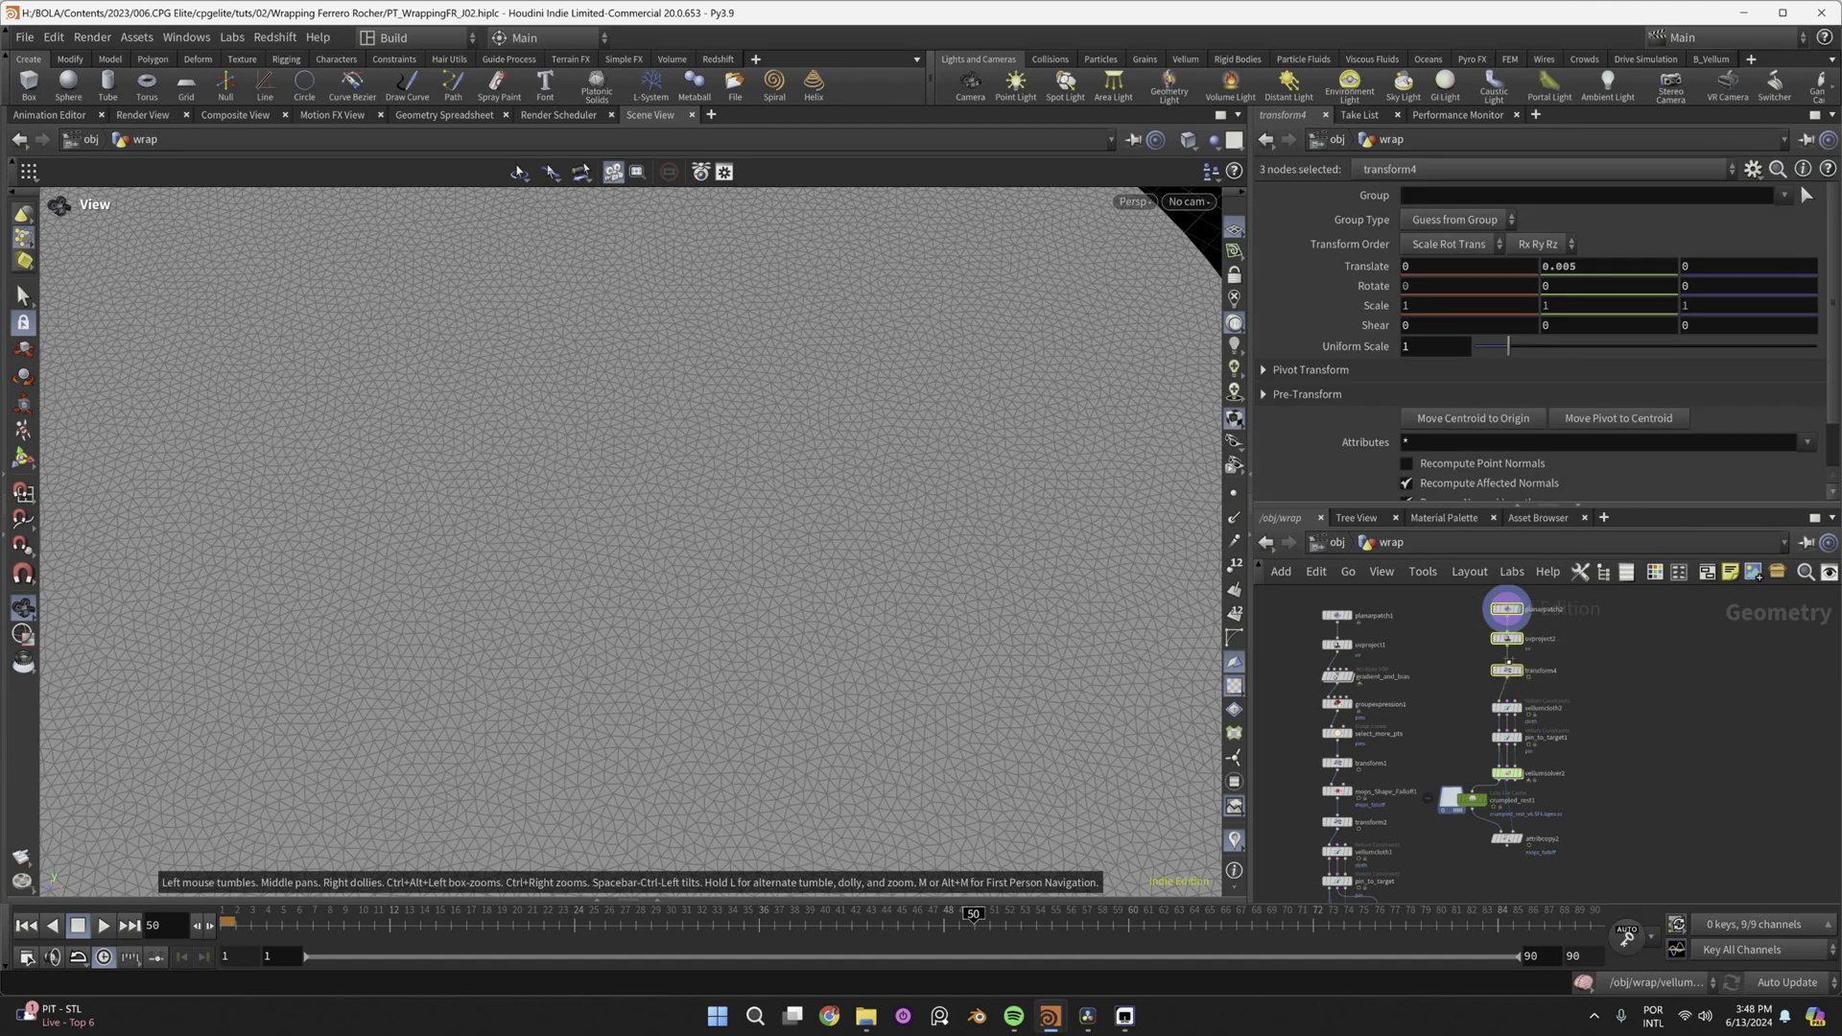
Add a Null wired from transform4 named rest_pt_lattice.
{"action": "left_click", "coordinate": [1487, 701]}
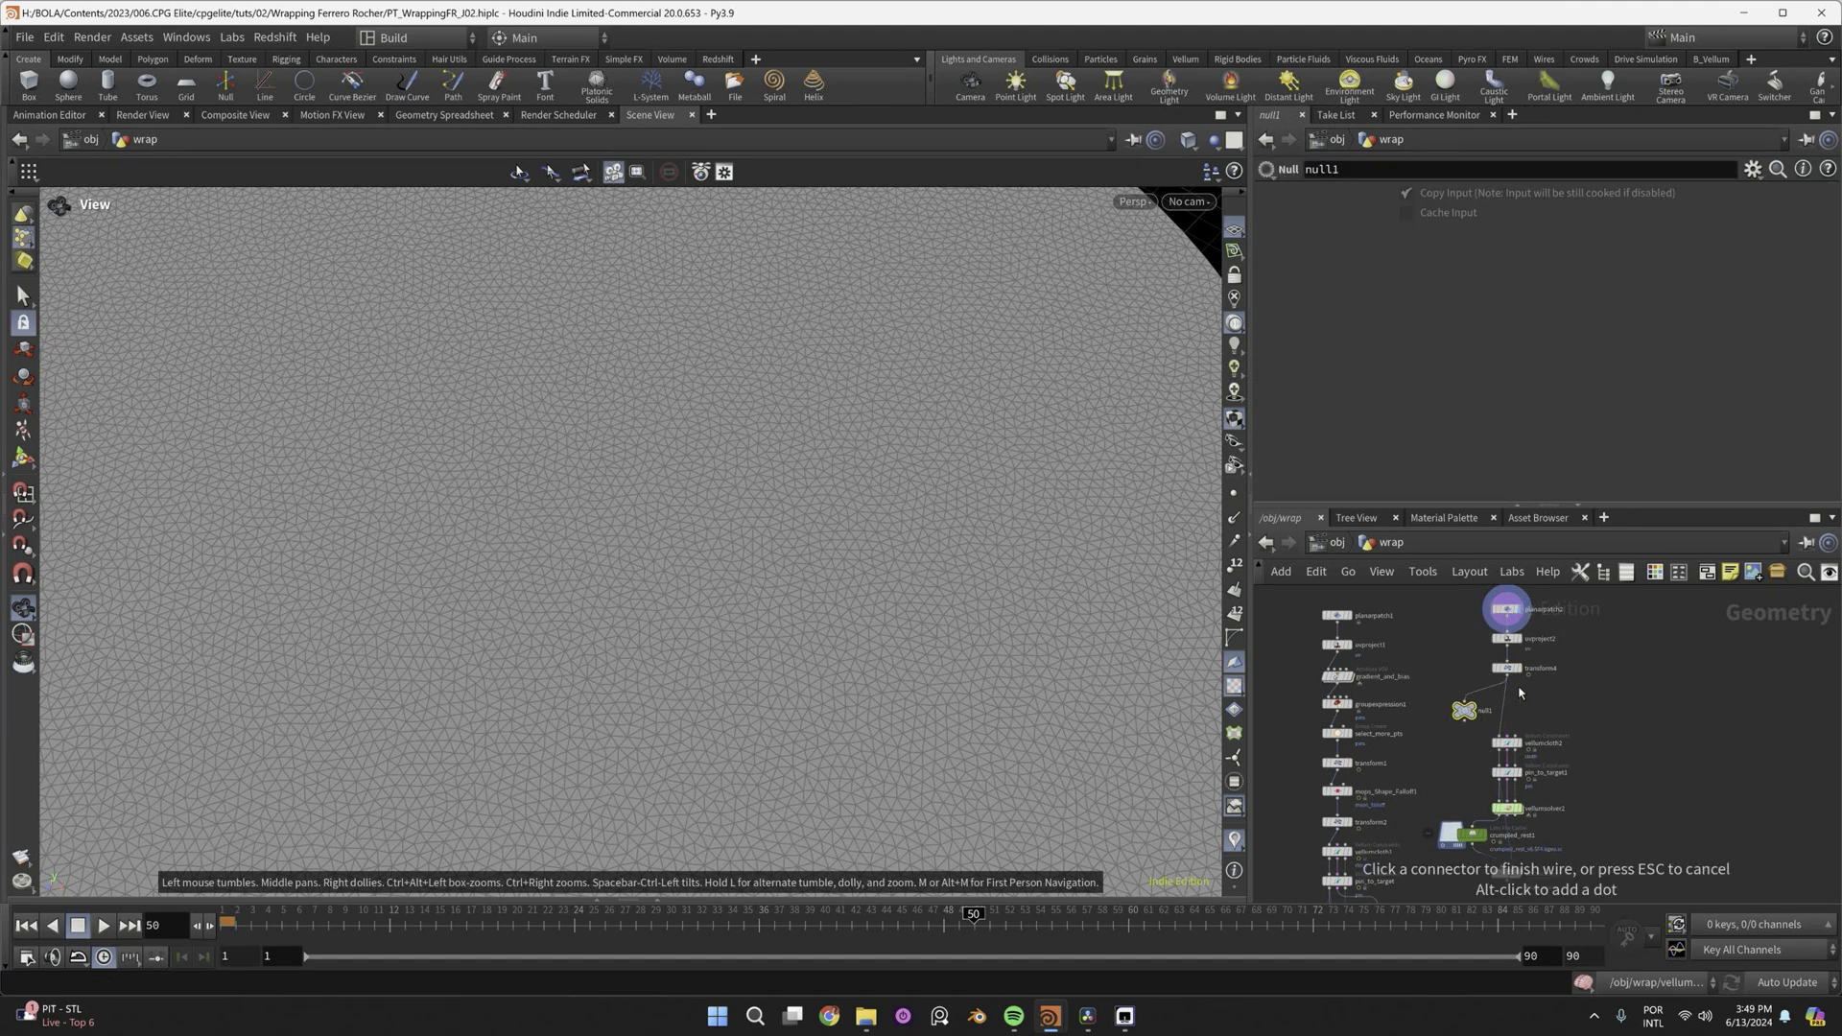
{"action": "left_click", "coordinate": [1490, 715]}
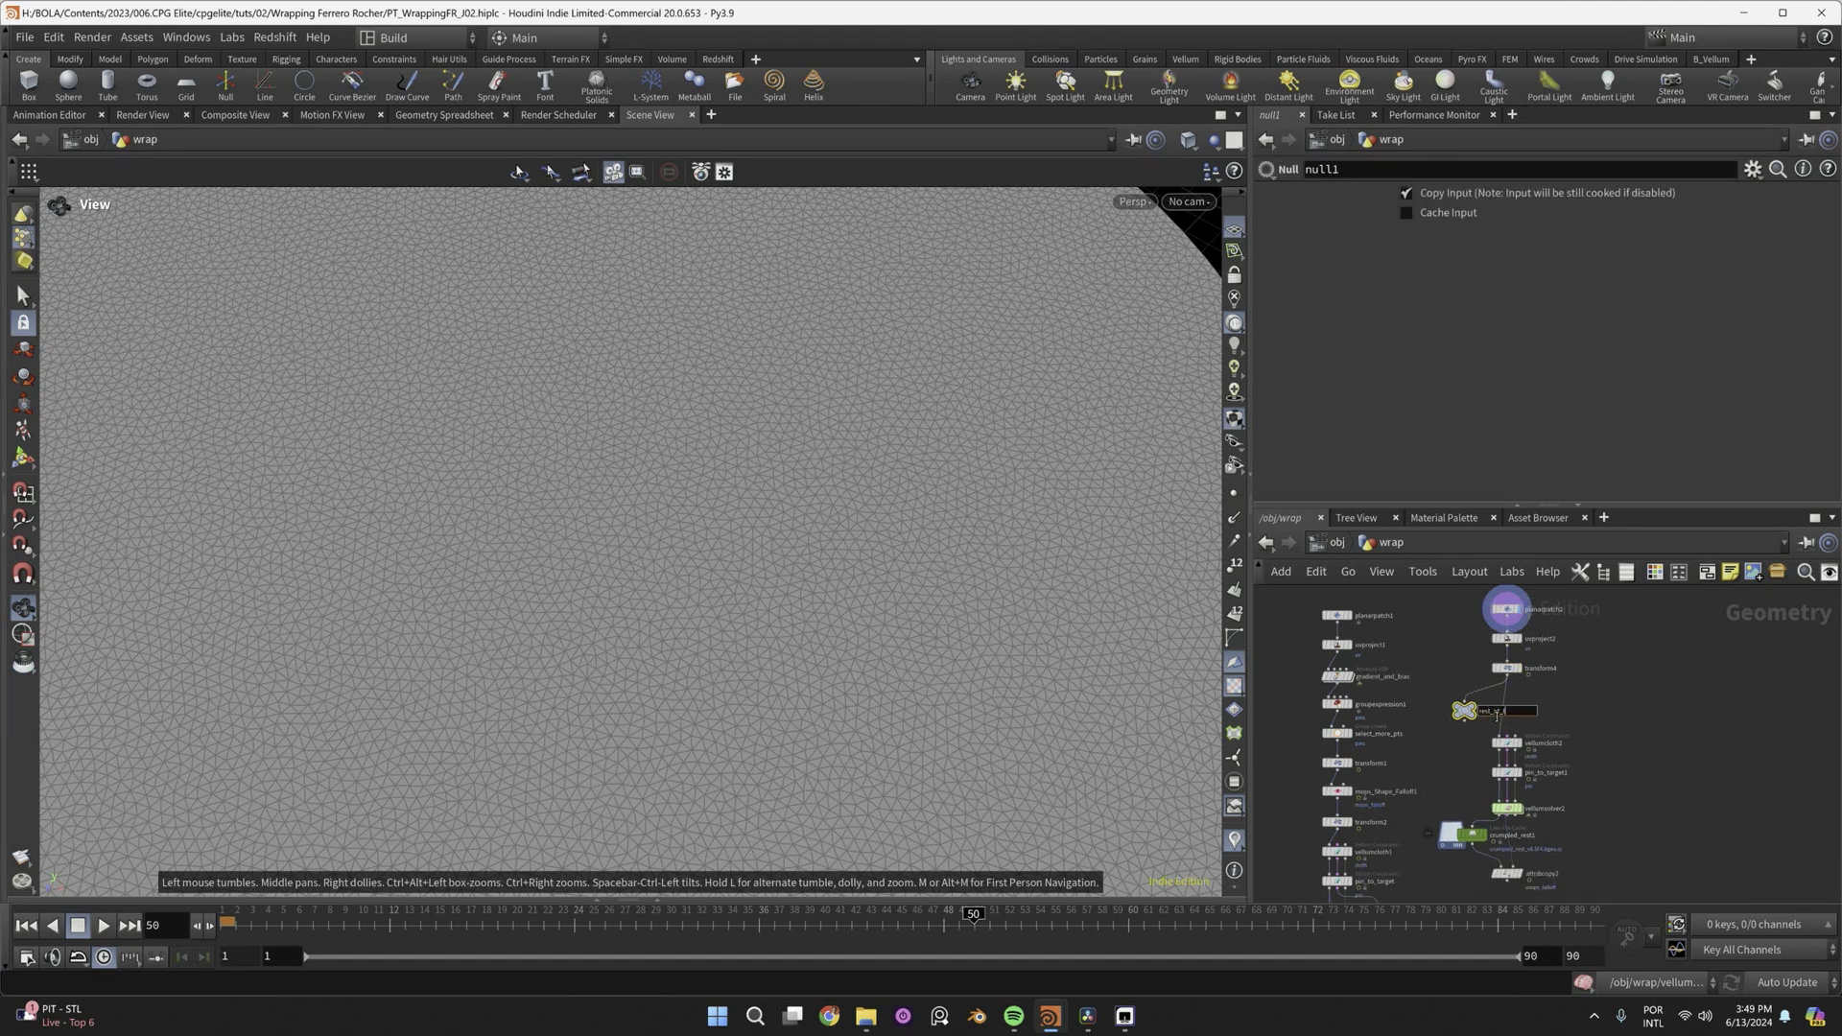
{"action": "key", "text": "Return"}
{"action": "scroll", "coordinate": [1496, 717], "scroll_direction": "up", "scroll_amount": 4}
Duplicate the null as animated_guide, arrange both nulls, and paste a third copy.
{"action": "key", "text": "ctrl+c"}
{"action": "key", "text": "ctrl+v"}
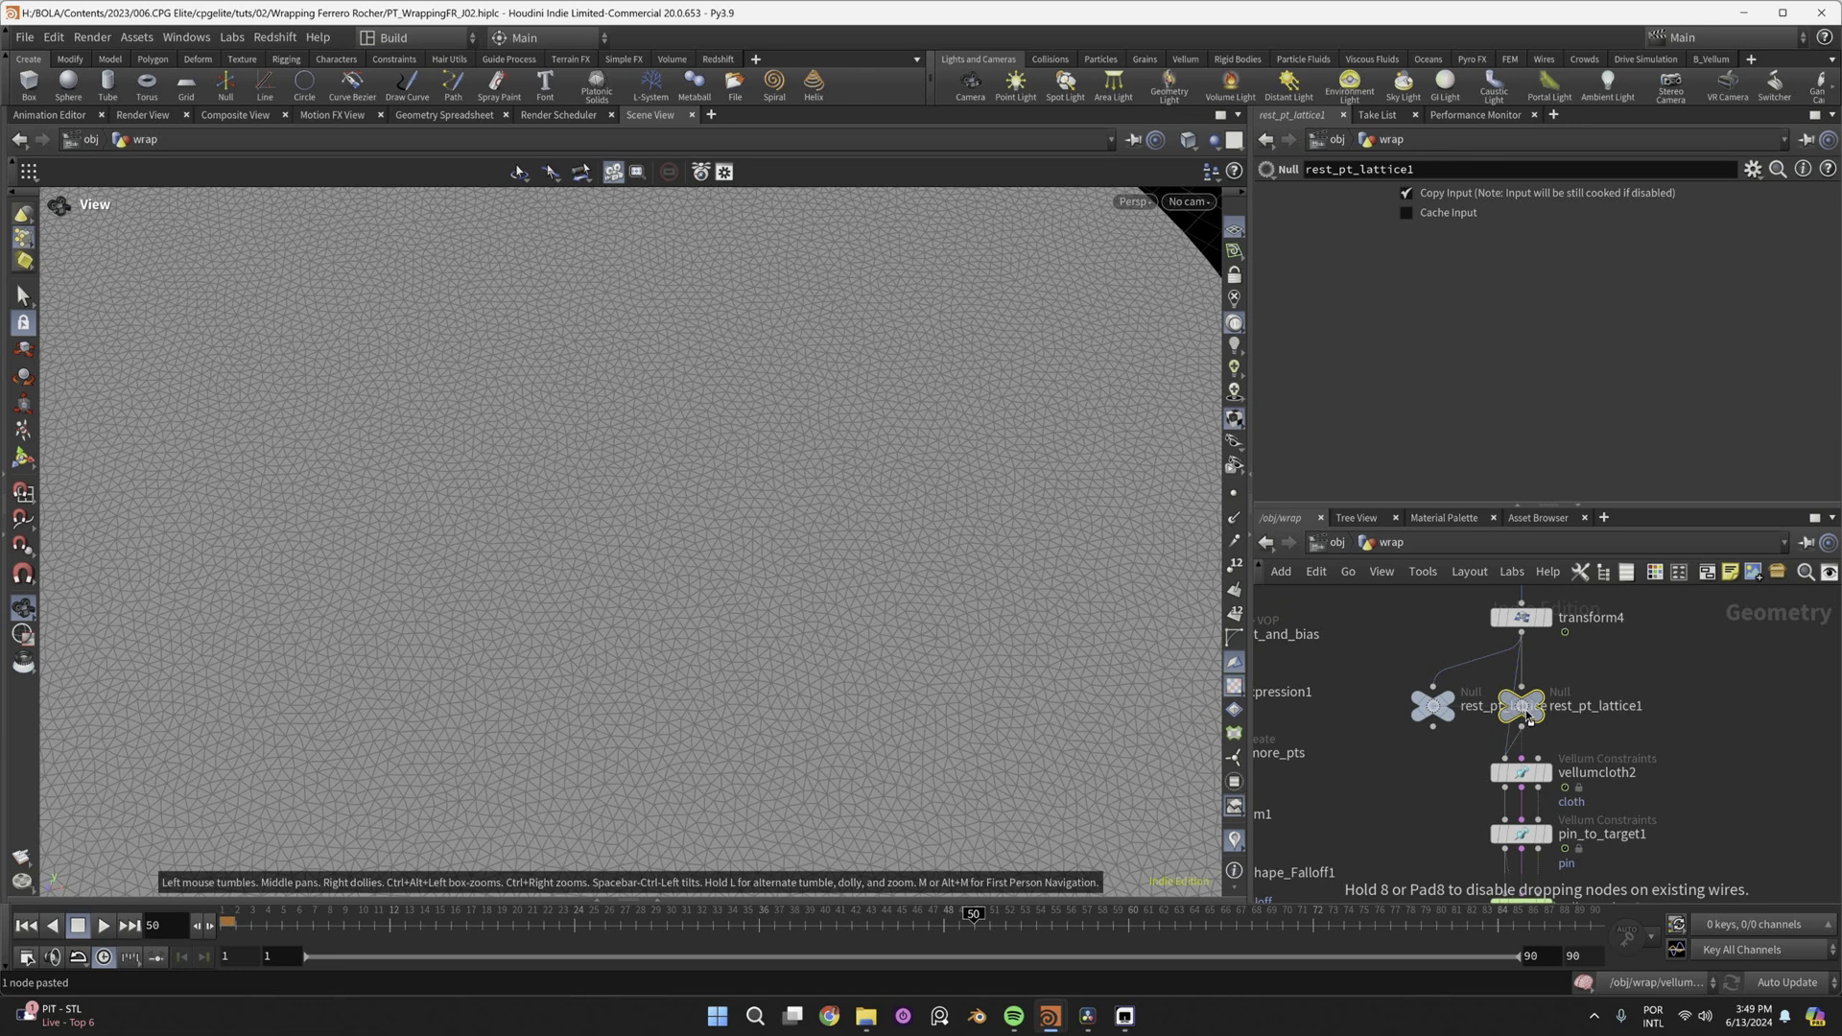
{"action": "double_click", "coordinate": [1585, 707]}
{"action": "type", "text": "animated"}
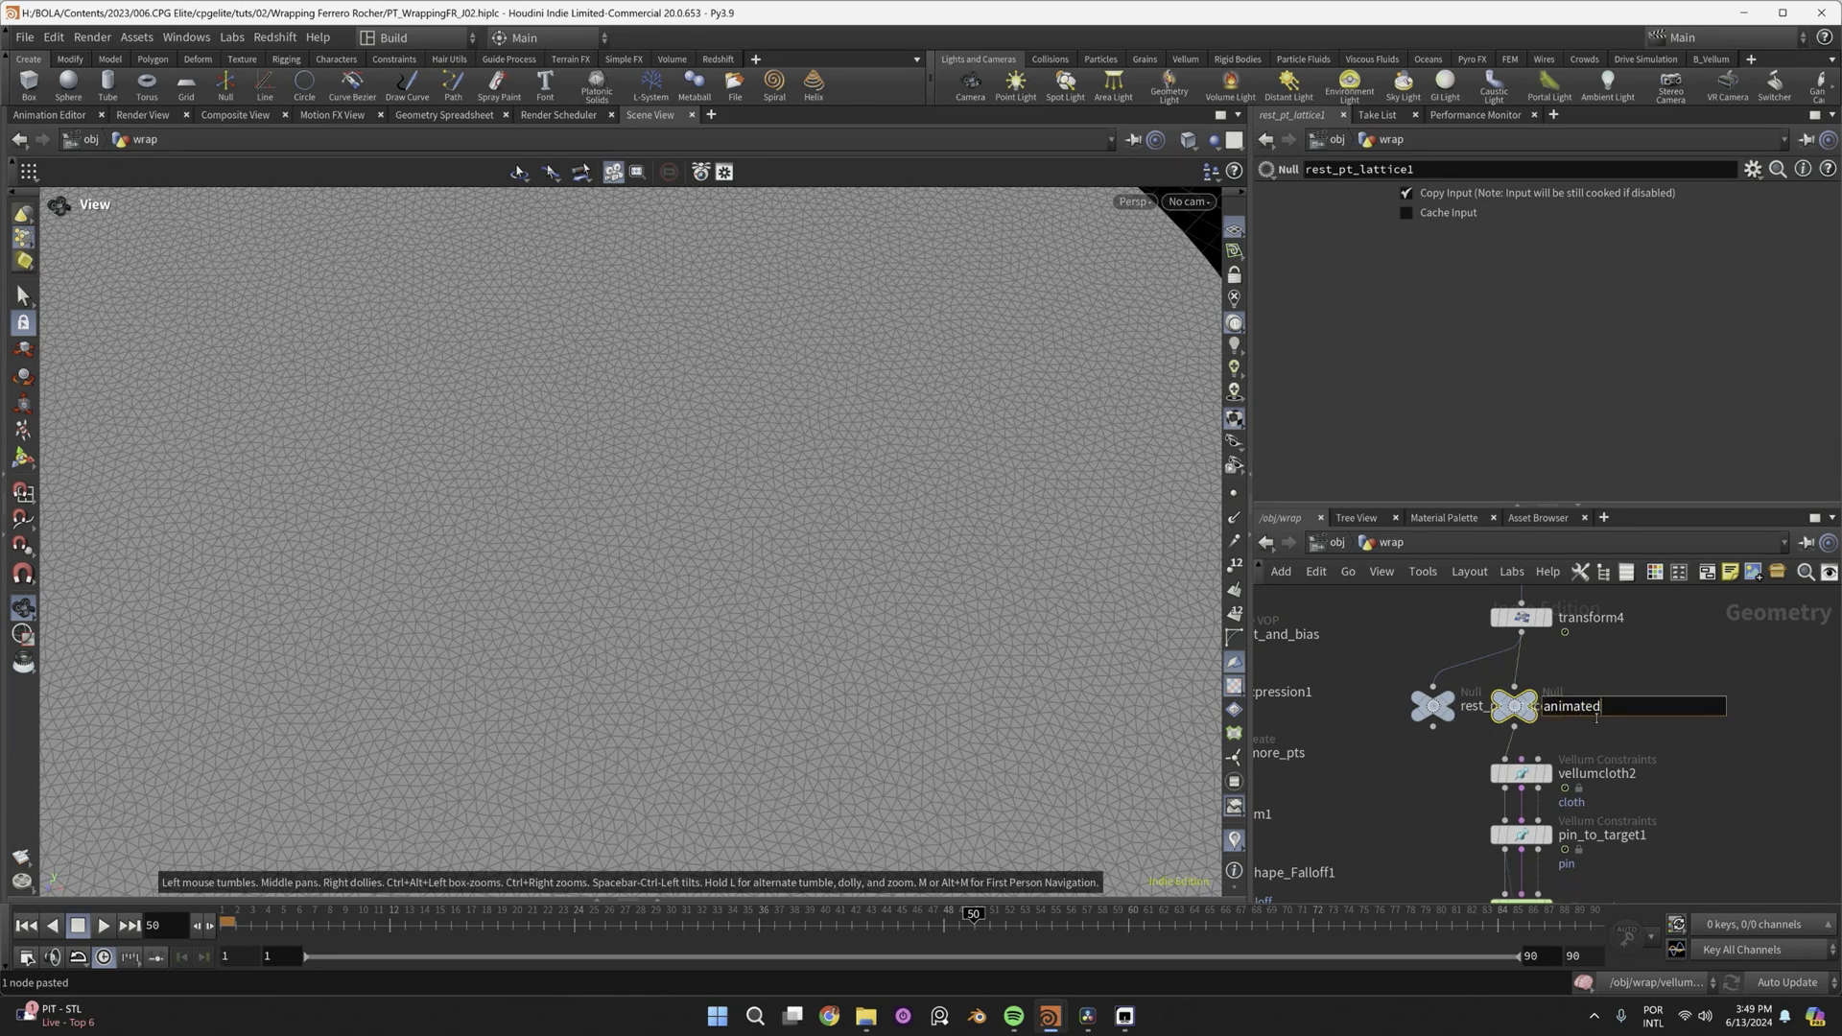
{"action": "key", "text": "Return"}
{"action": "left_click_drag", "start_coordinate": [1434, 707], "coordinate": [1372, 707]}
{"action": "left_click_drag", "start_coordinate": [1506, 777], "coordinate": [1561, 779]}
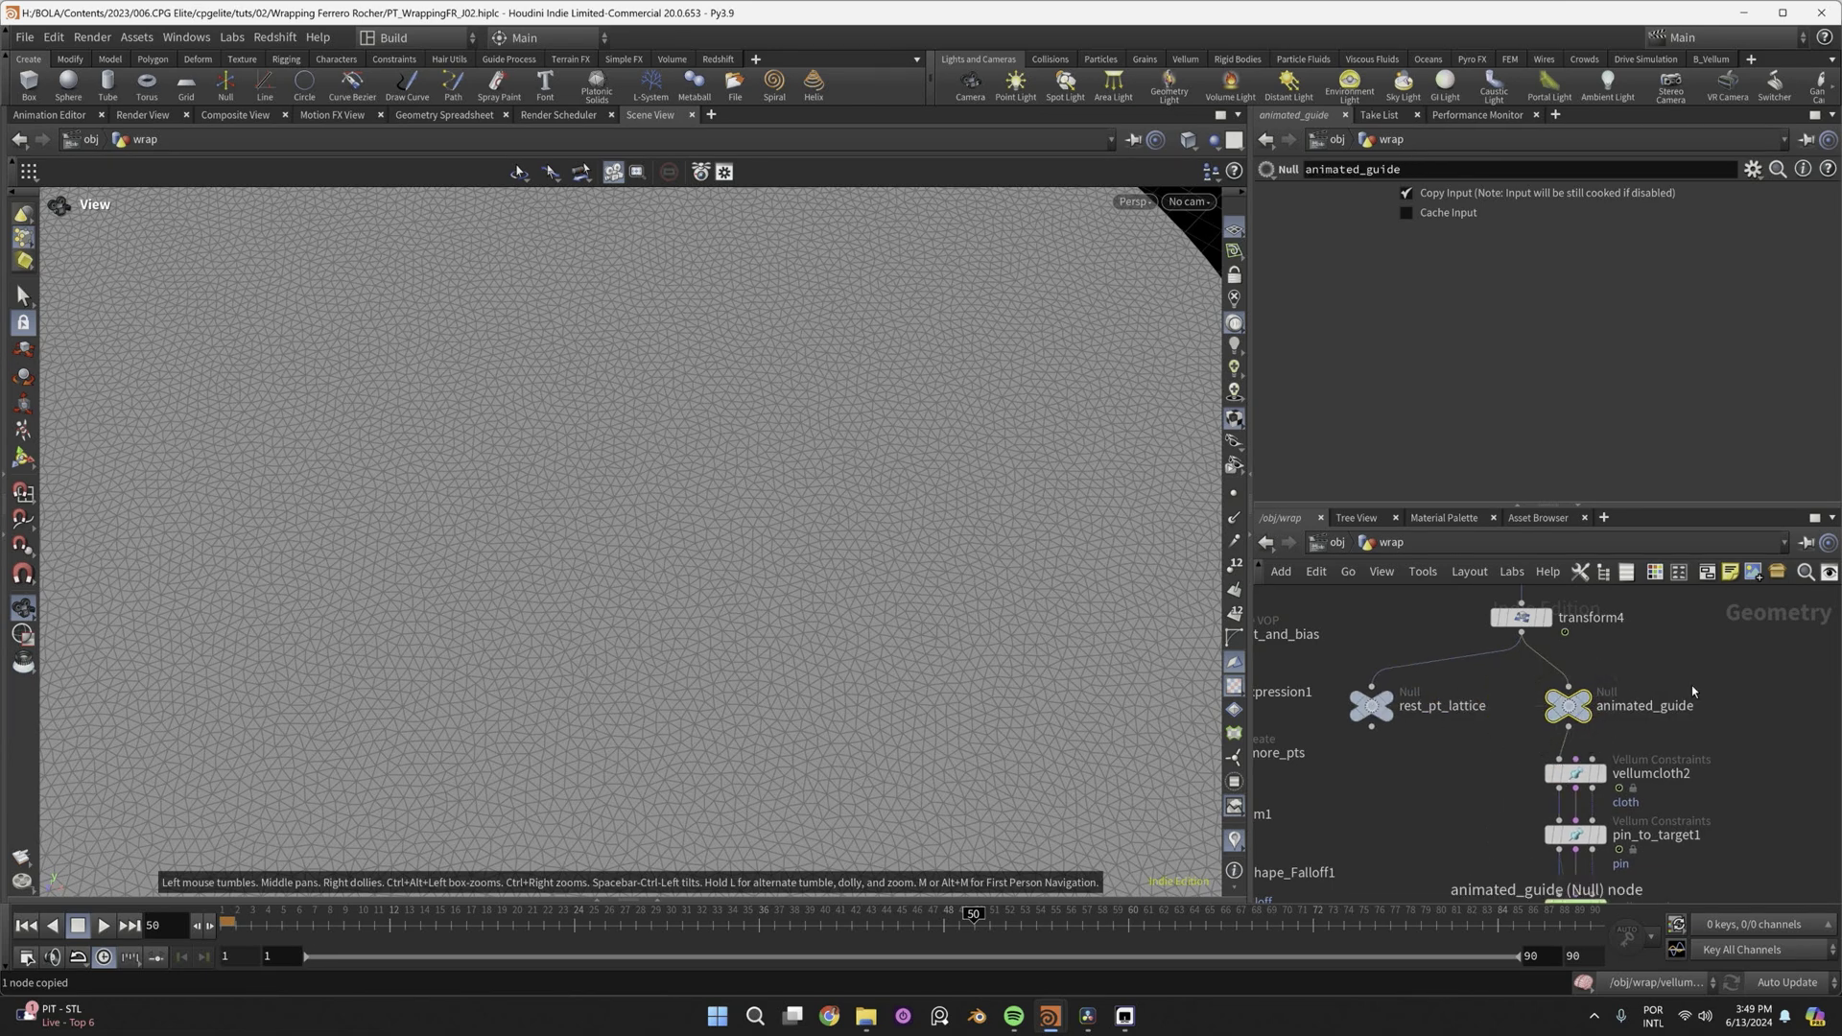
{"action": "key", "text": "ctrl+v"}
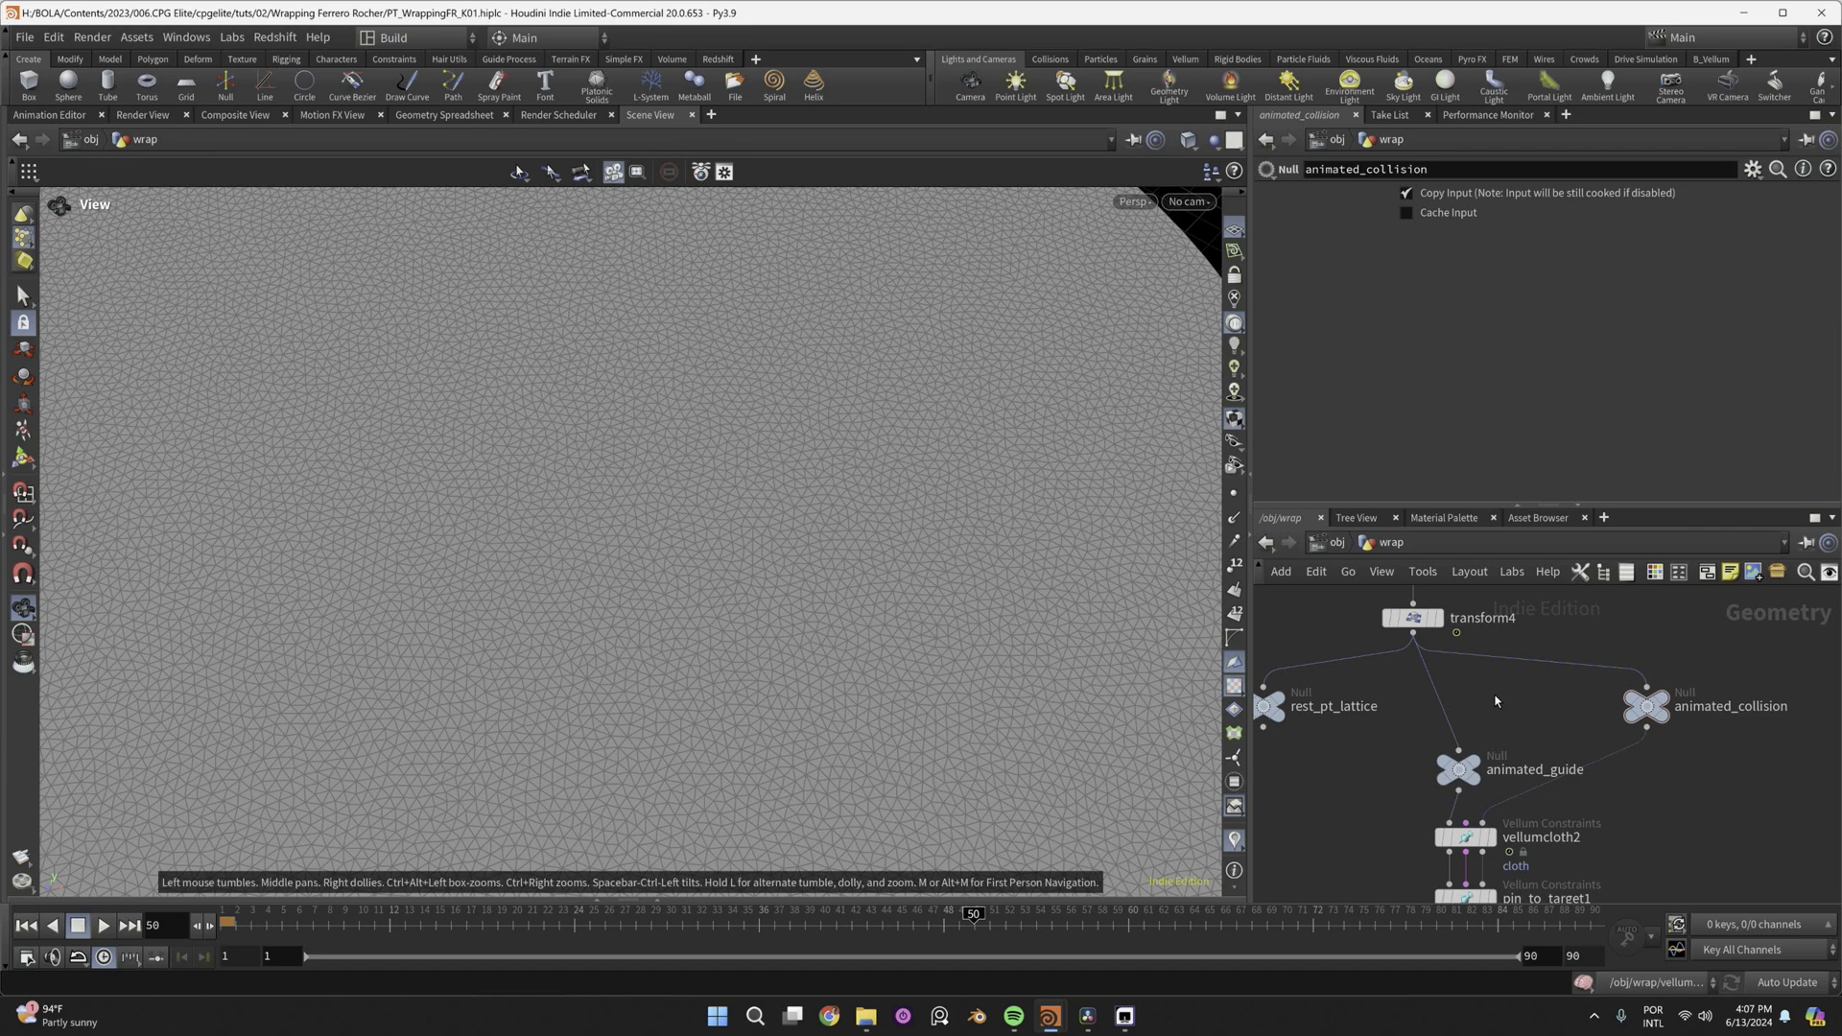
Add a spherical MOPs Shape Falloff node and preview it on the patch.
{"action": "key", "text": "Tab"}
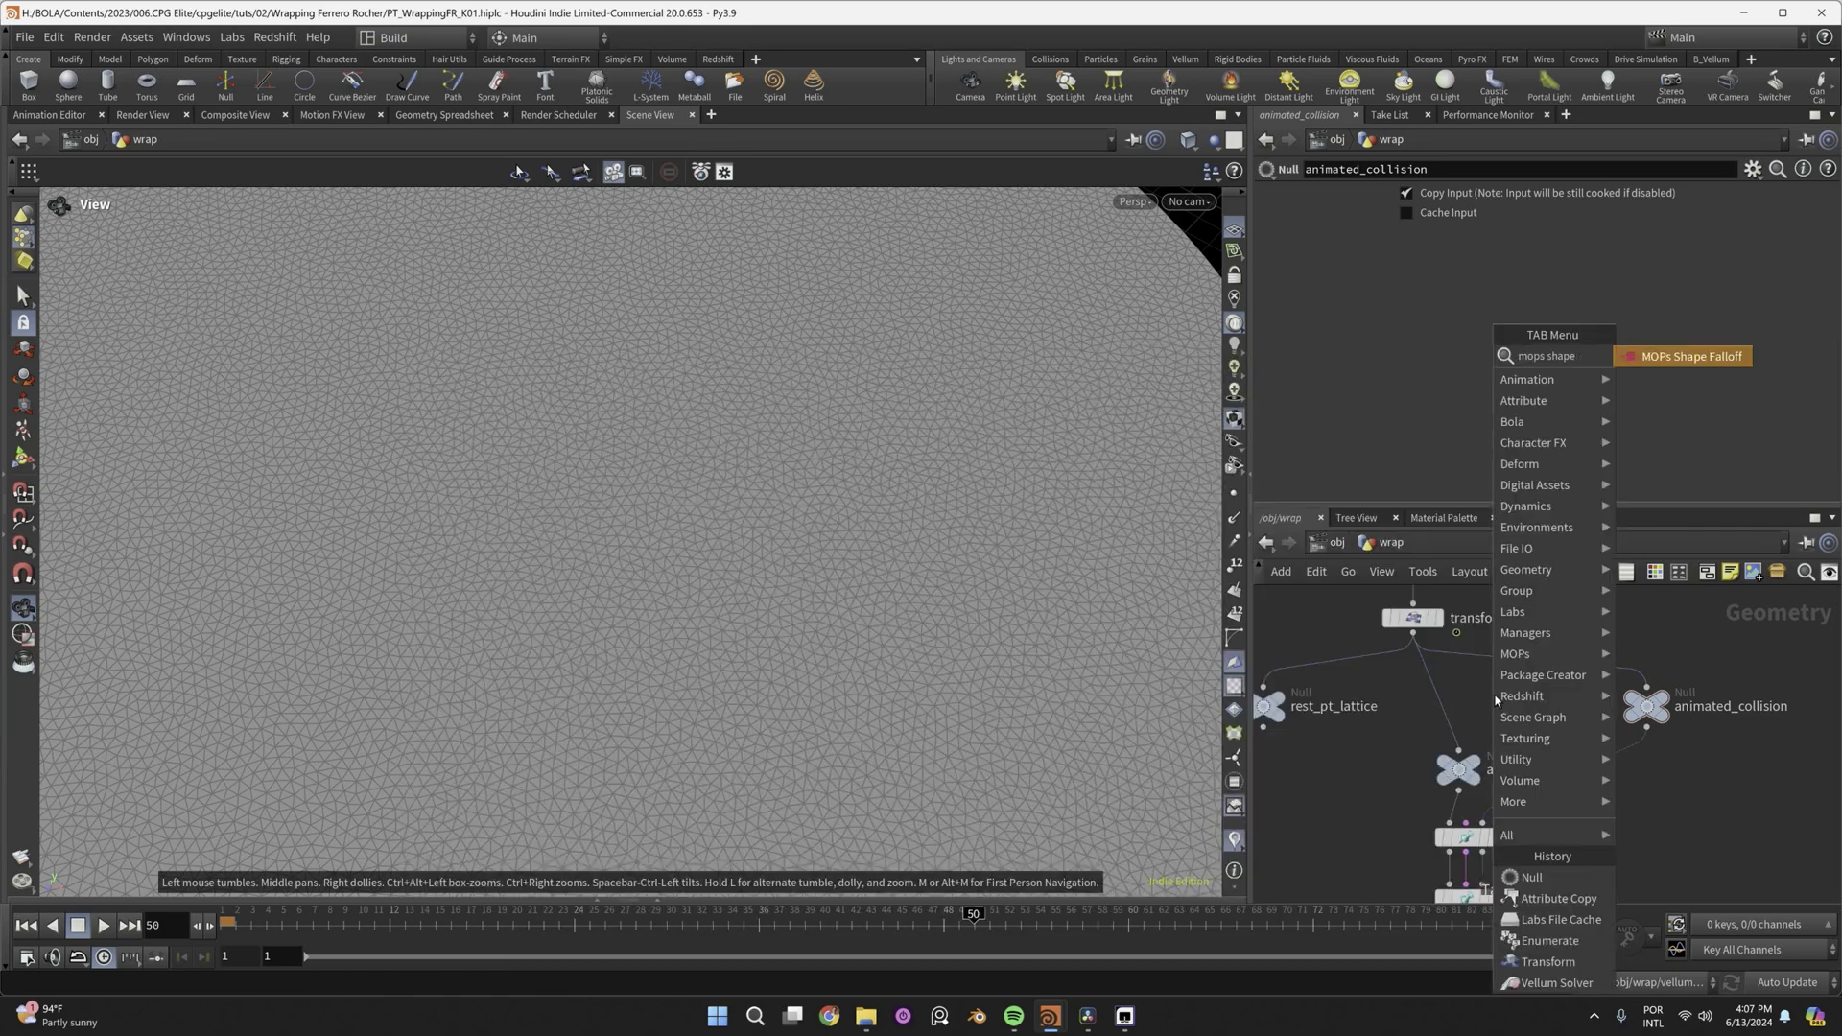
{"action": "key", "text": "Escape"}
{"action": "left_click", "coordinate": [1444, 403]}
{"action": "left_click", "coordinate": [1434, 420]}
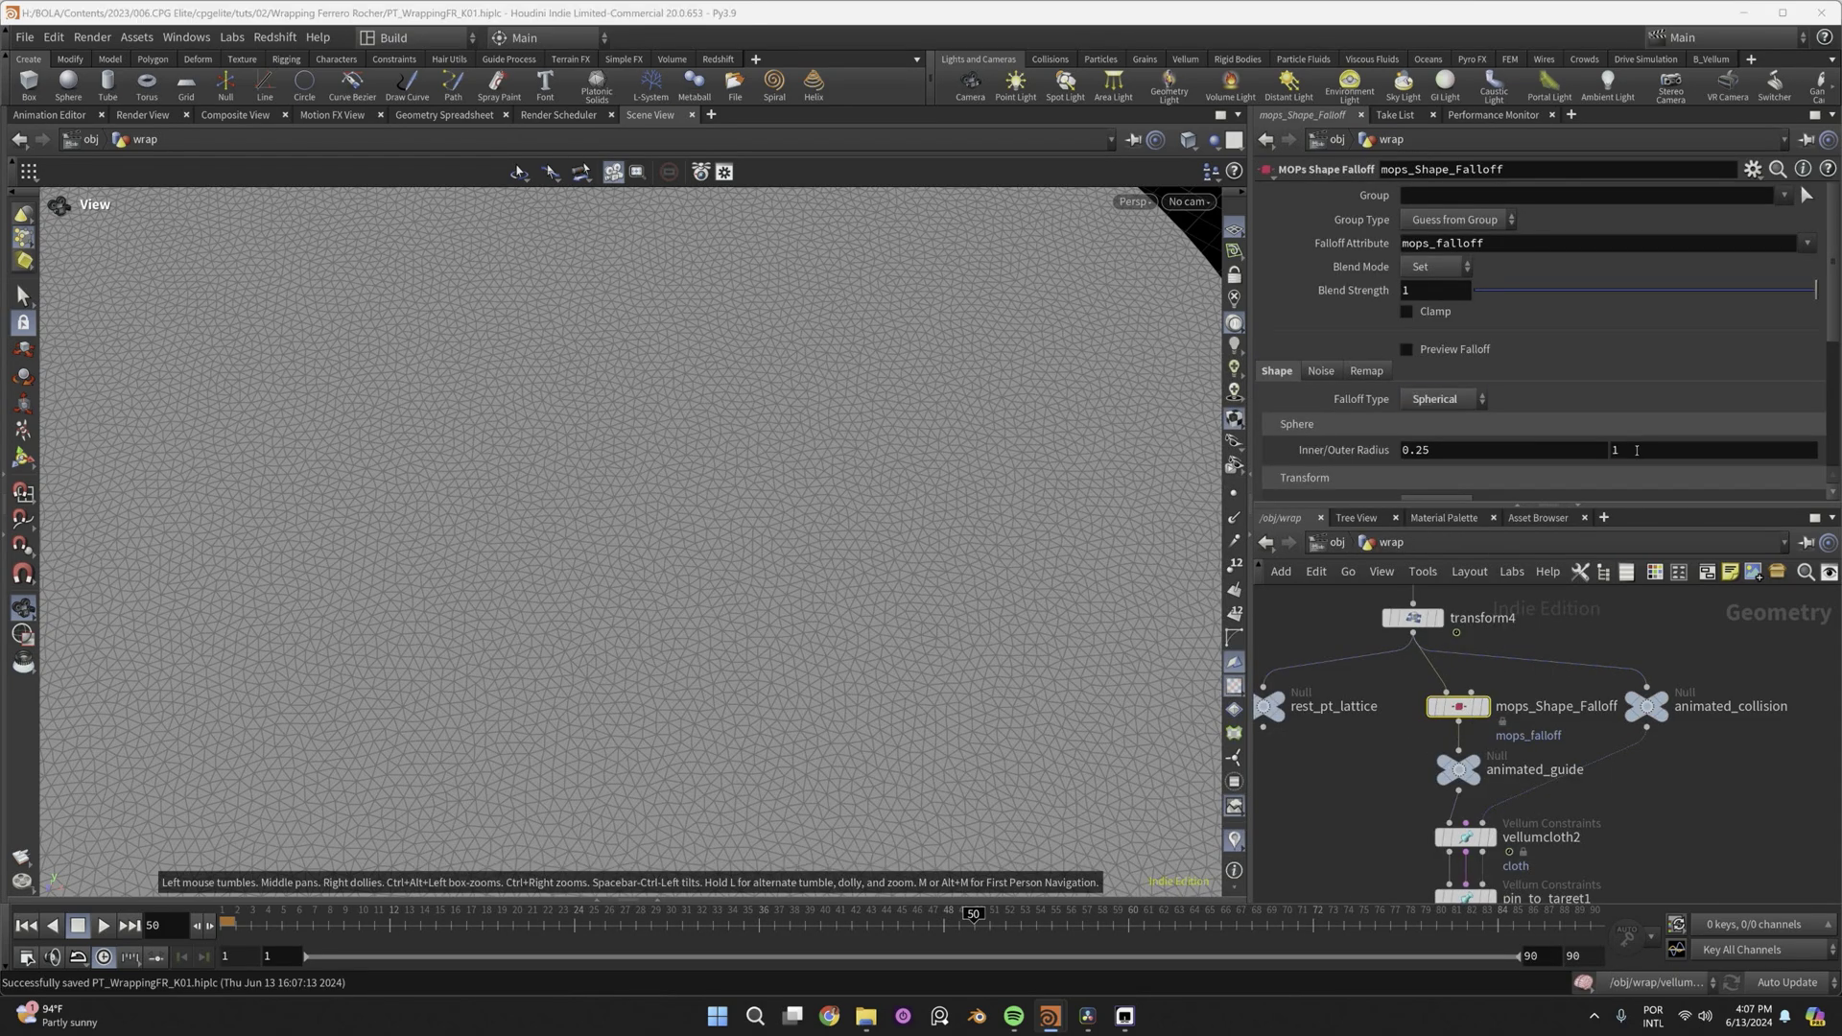
{"action": "left_click", "coordinate": [1486, 706]}
Add a MOPs Transform Modifier keyframing Translate Y to 4, easing into the end key.
{"action": "key", "text": "Tab"}
{"action": "left_click", "coordinate": [1151, 480]}
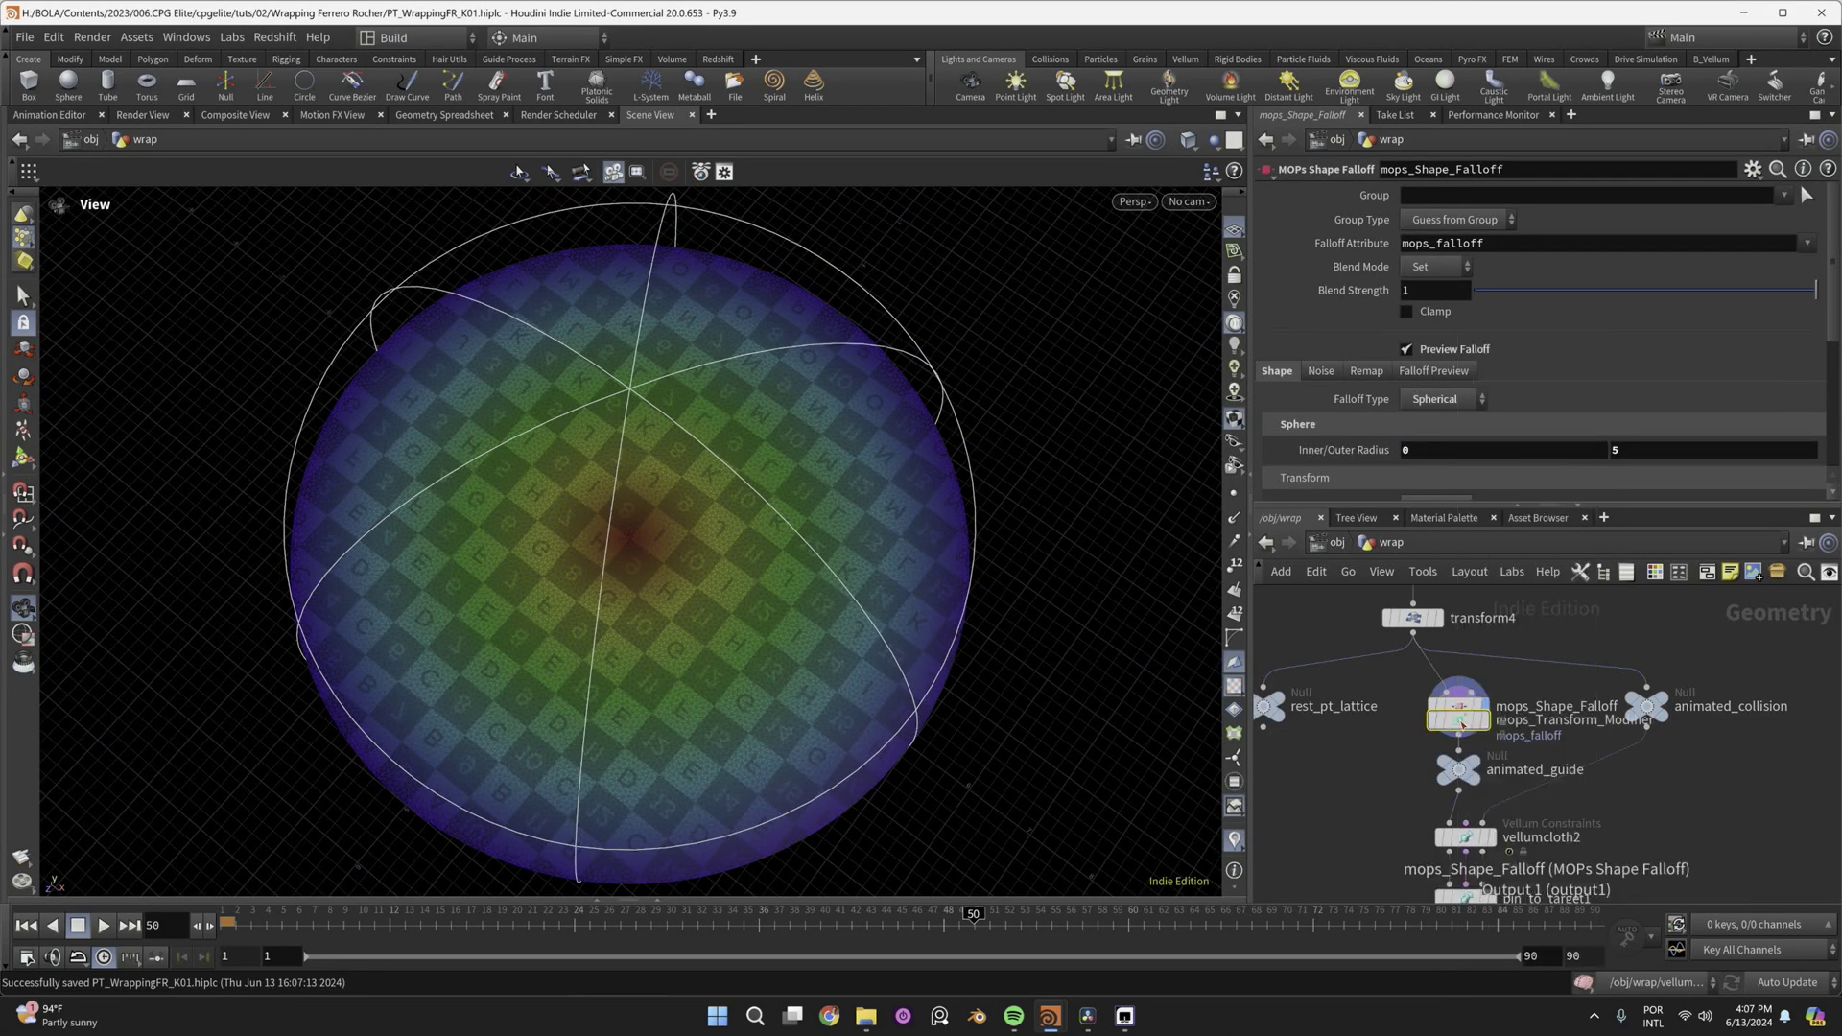
{"action": "left_click", "coordinate": [1458, 768]}
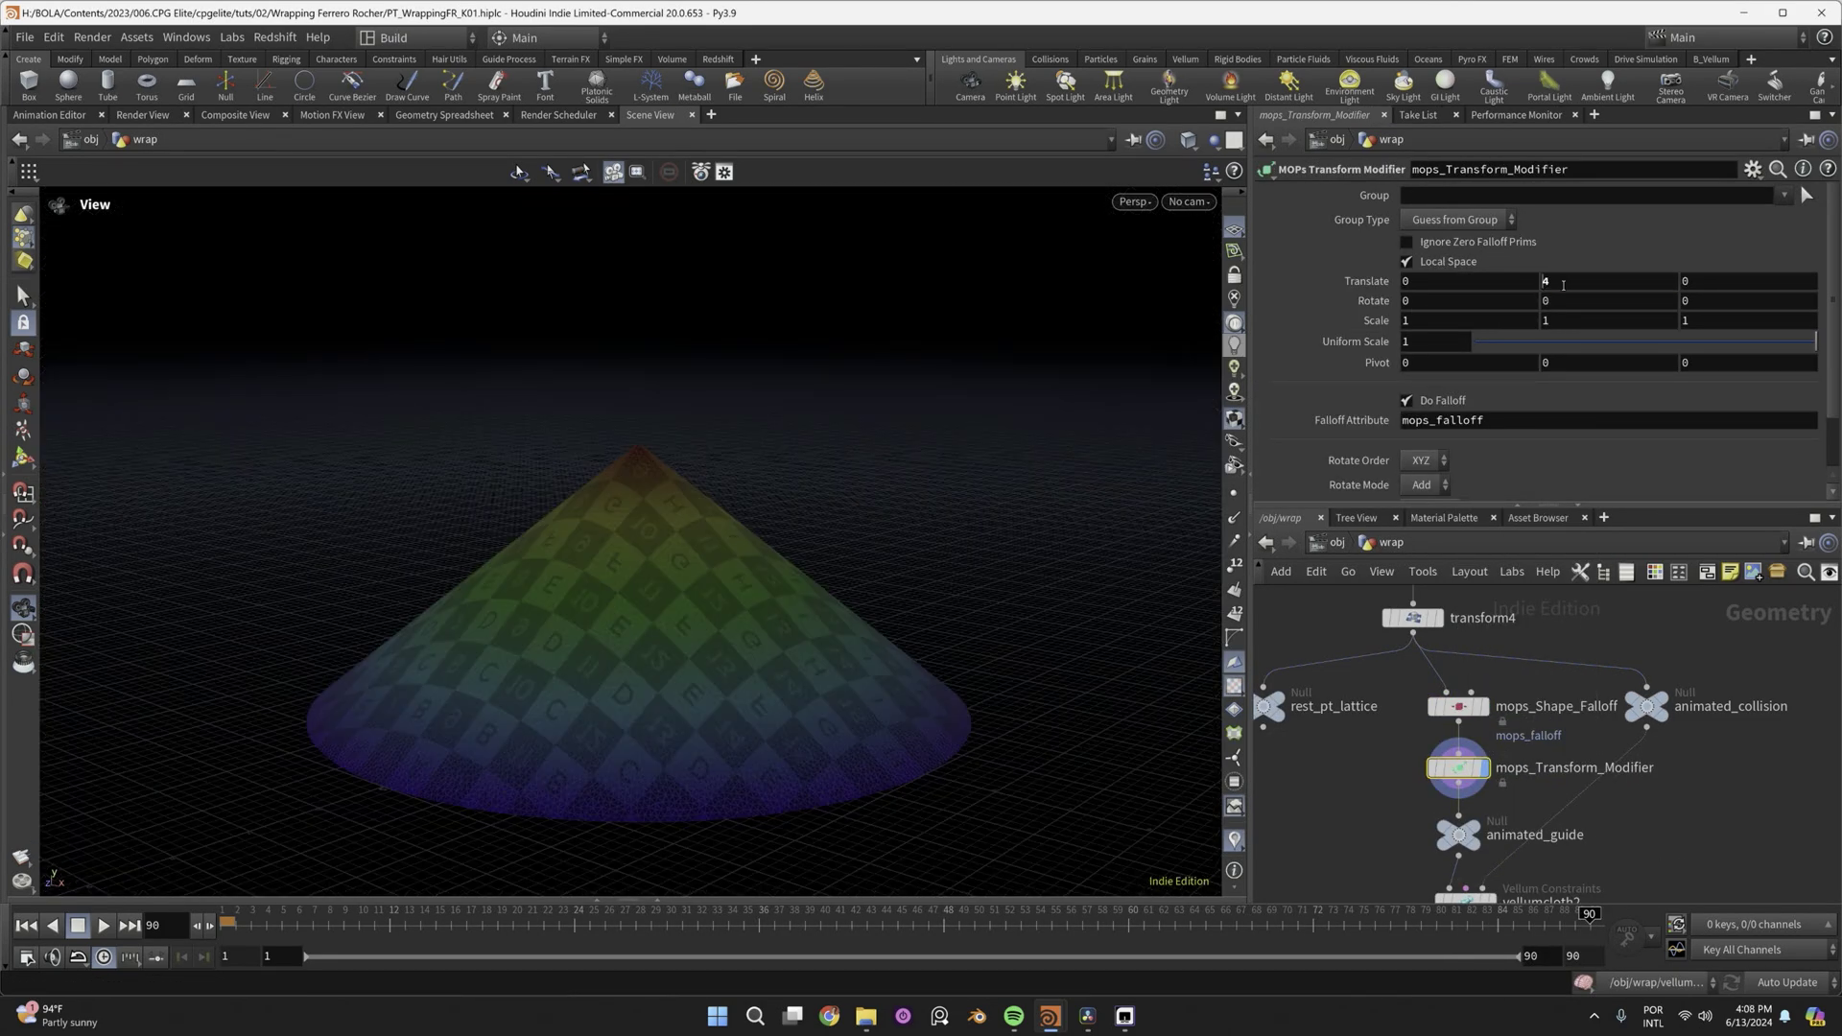
{"action": "left_click", "coordinate": [1609, 281], "text": "alt"}
{"action": "left_click", "coordinate": [1609, 281], "text": "shift"}
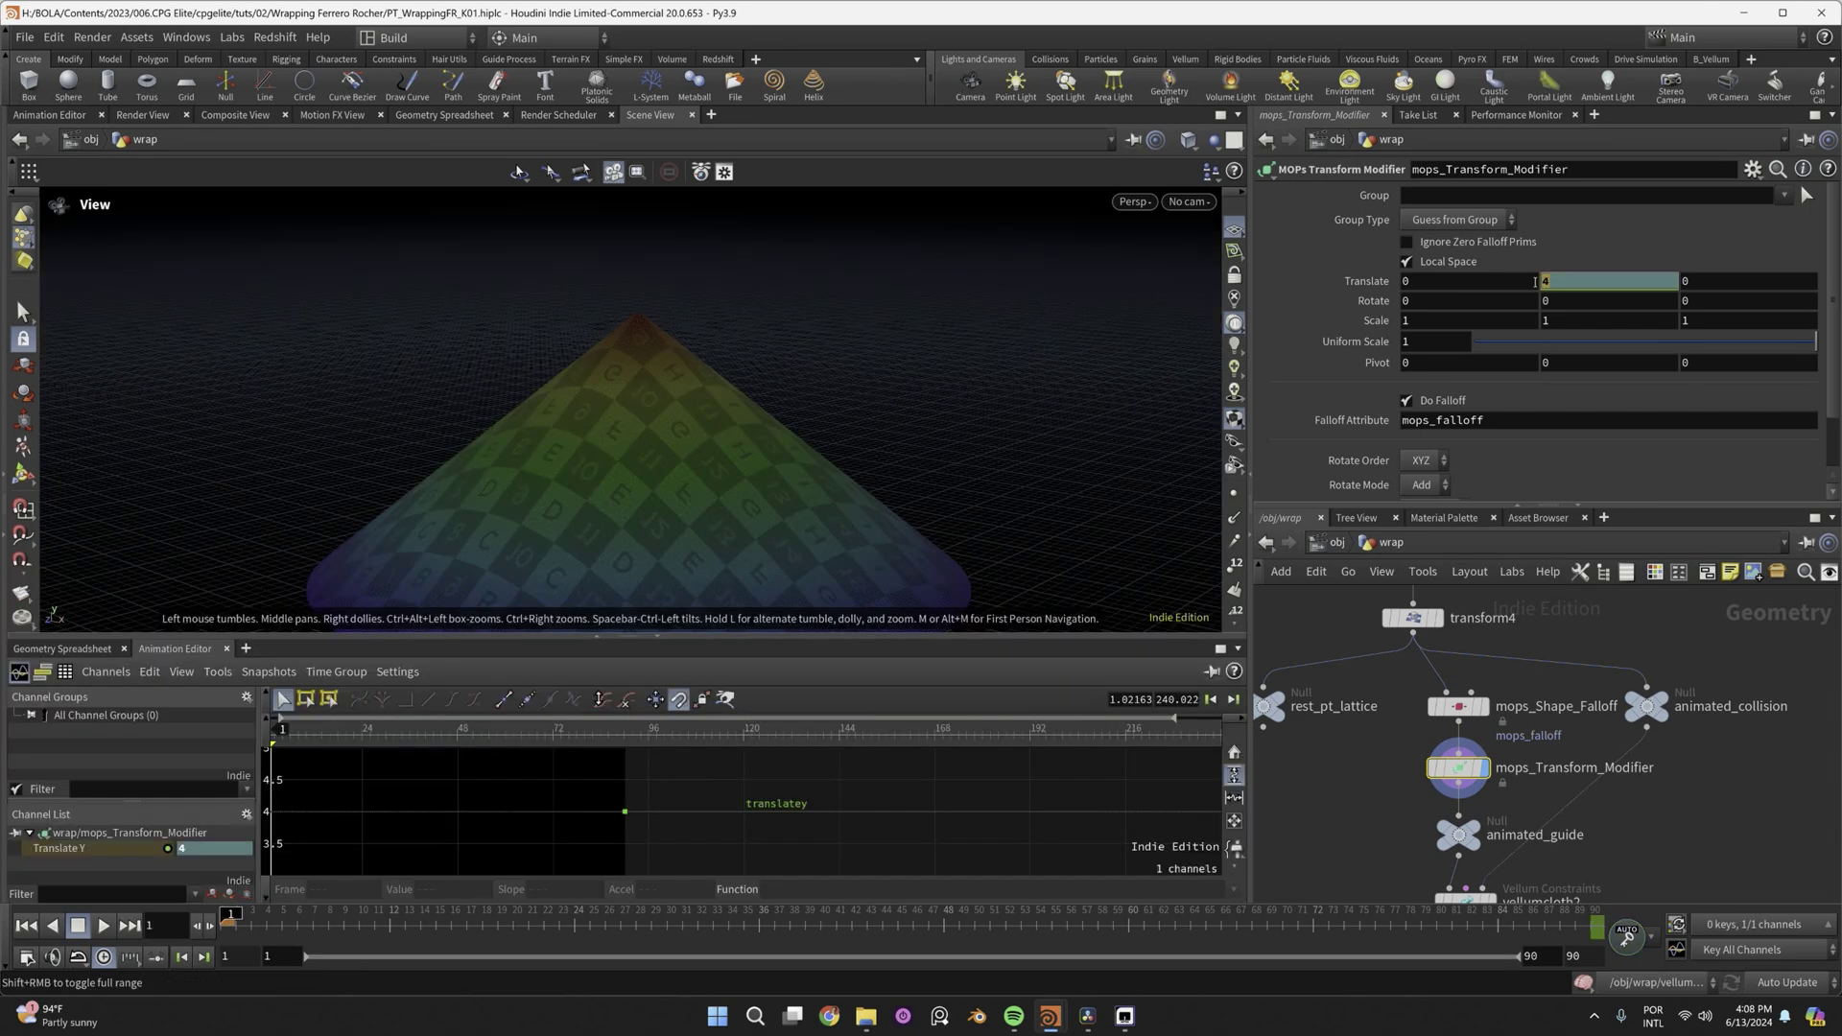
{"action": "left_click", "coordinate": [625, 763]}
{"action": "left_click_drag", "start_coordinate": [513, 765], "coordinate": [510, 789]}
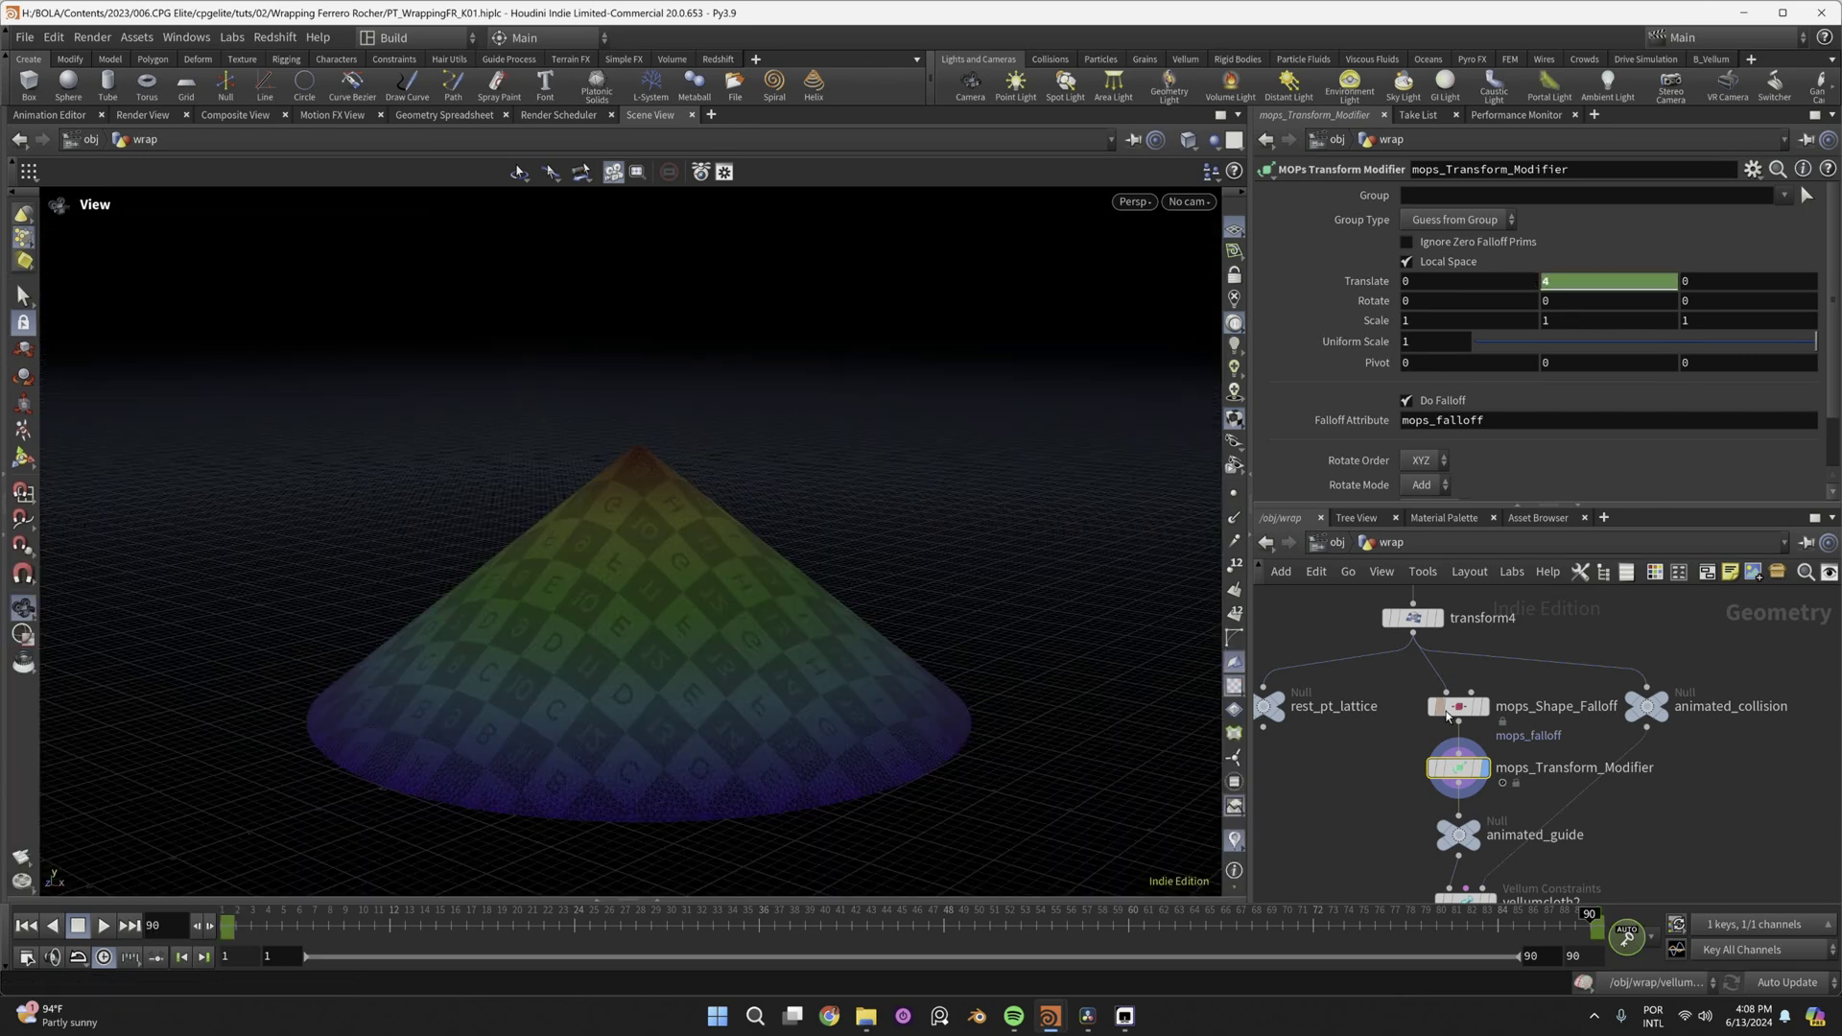
Reshape the falloff's remap ramp into a smooth mound and move animated_collision aside.
{"action": "left_click", "coordinate": [1461, 711]}
{"action": "left_click", "coordinate": [1367, 371]}
{"action": "scroll", "coordinate": [1382, 370], "scroll_direction": "down", "scroll_amount": 3}
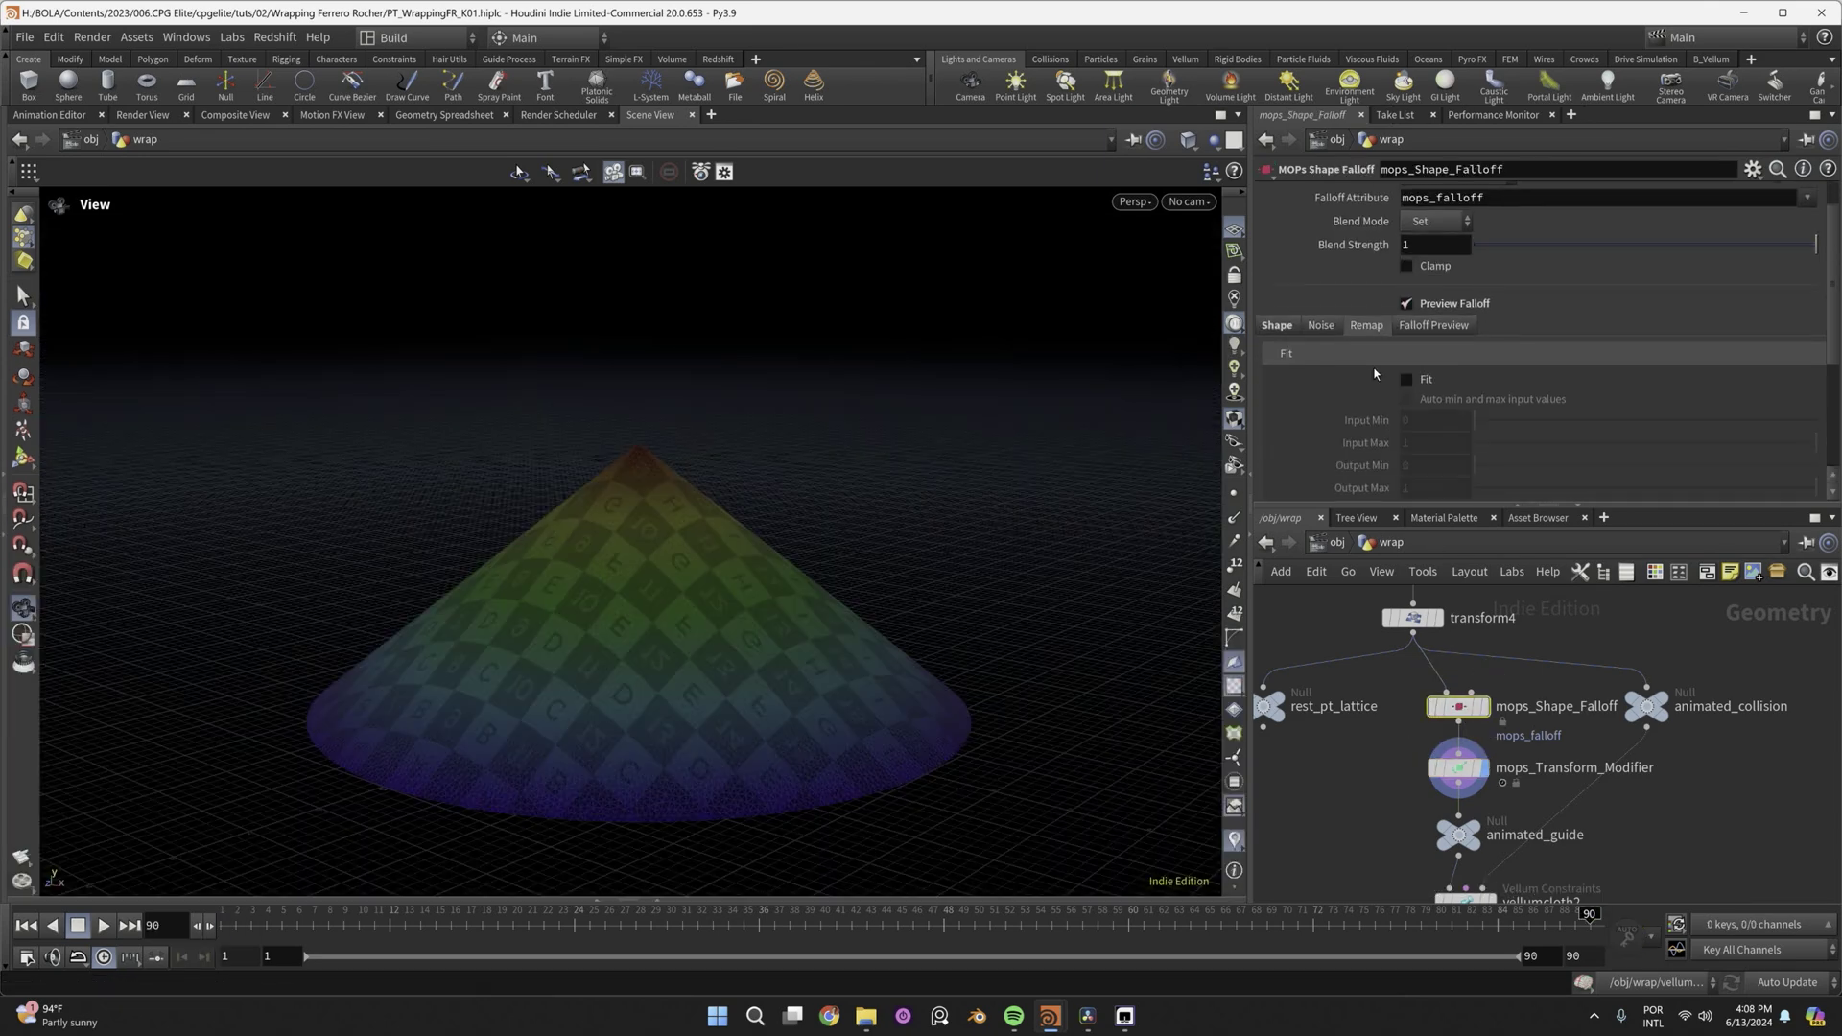
{"action": "scroll", "coordinate": [1403, 365], "scroll_direction": "down", "scroll_amount": 4}
{"action": "left_click", "coordinate": [1304, 384]}
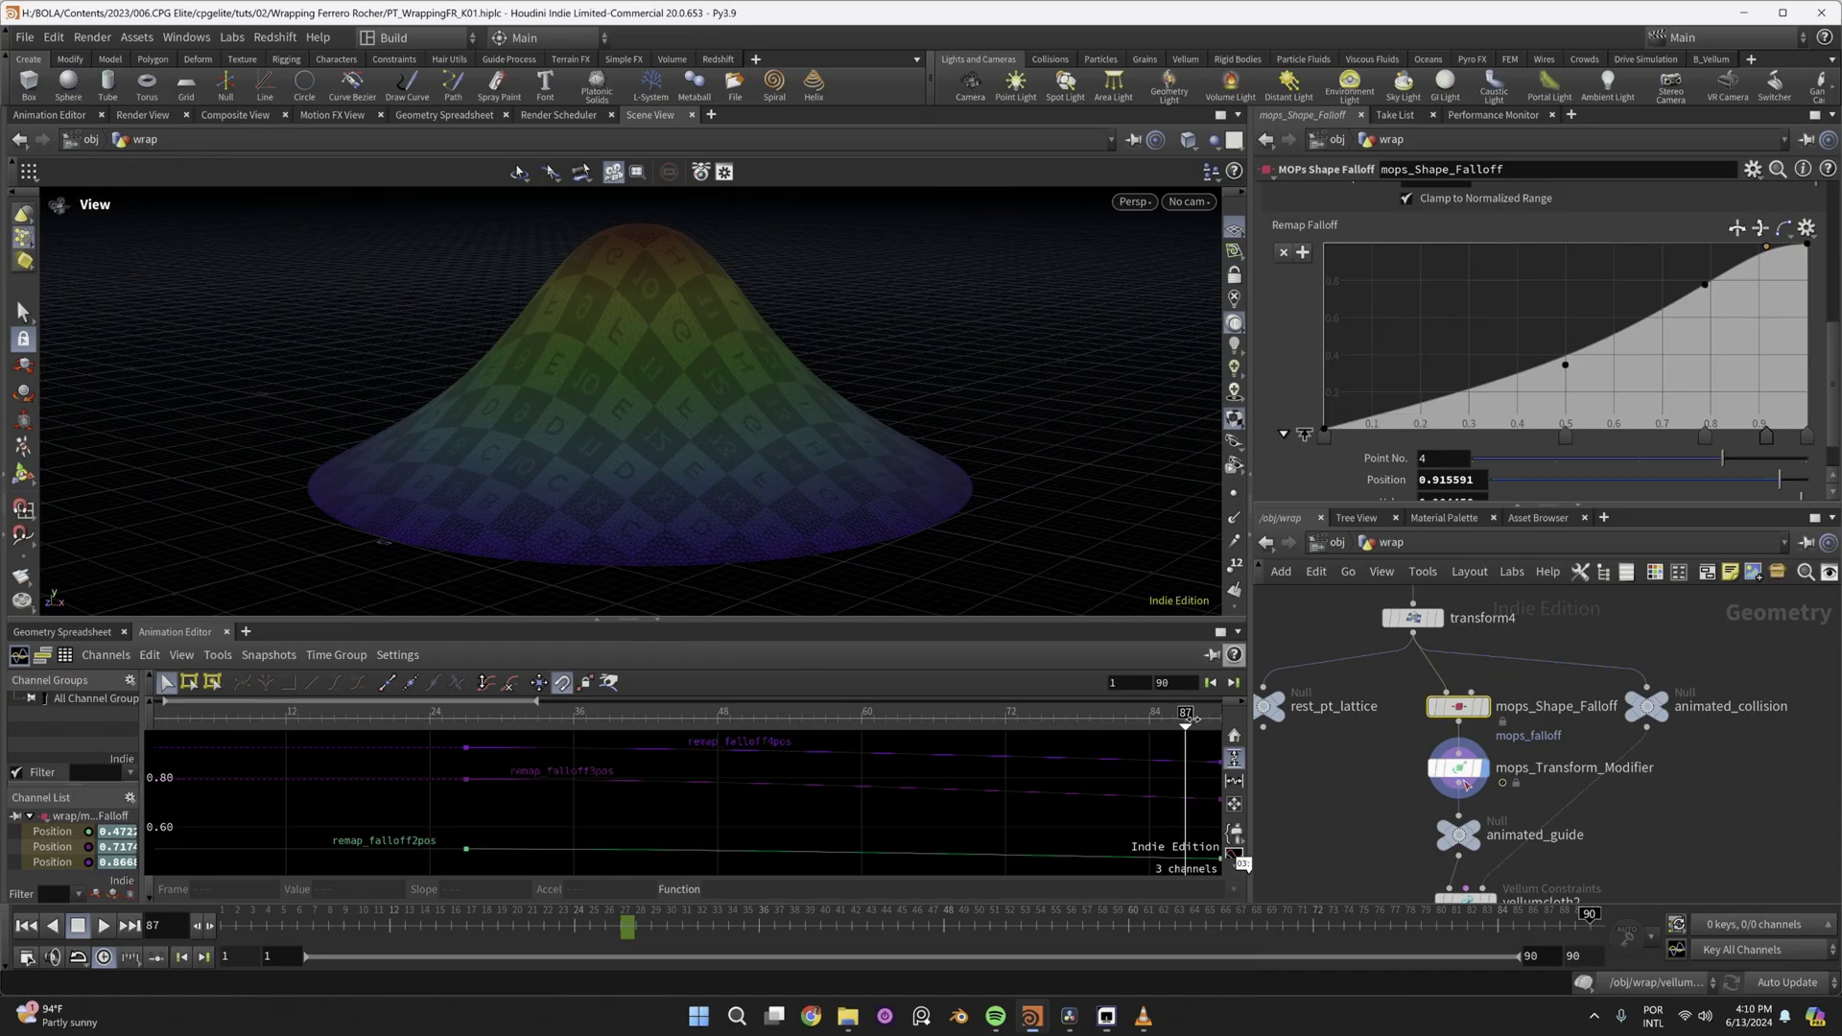
{"action": "left_click_drag", "start_coordinate": [1661, 721], "coordinate": [1671, 732]}
Insert transform5 below animated_collision at Translate Y -0.01; set vellumcloth2 bend stiffness multiplier to 1.
{"action": "left_click", "coordinate": [1670, 732]}
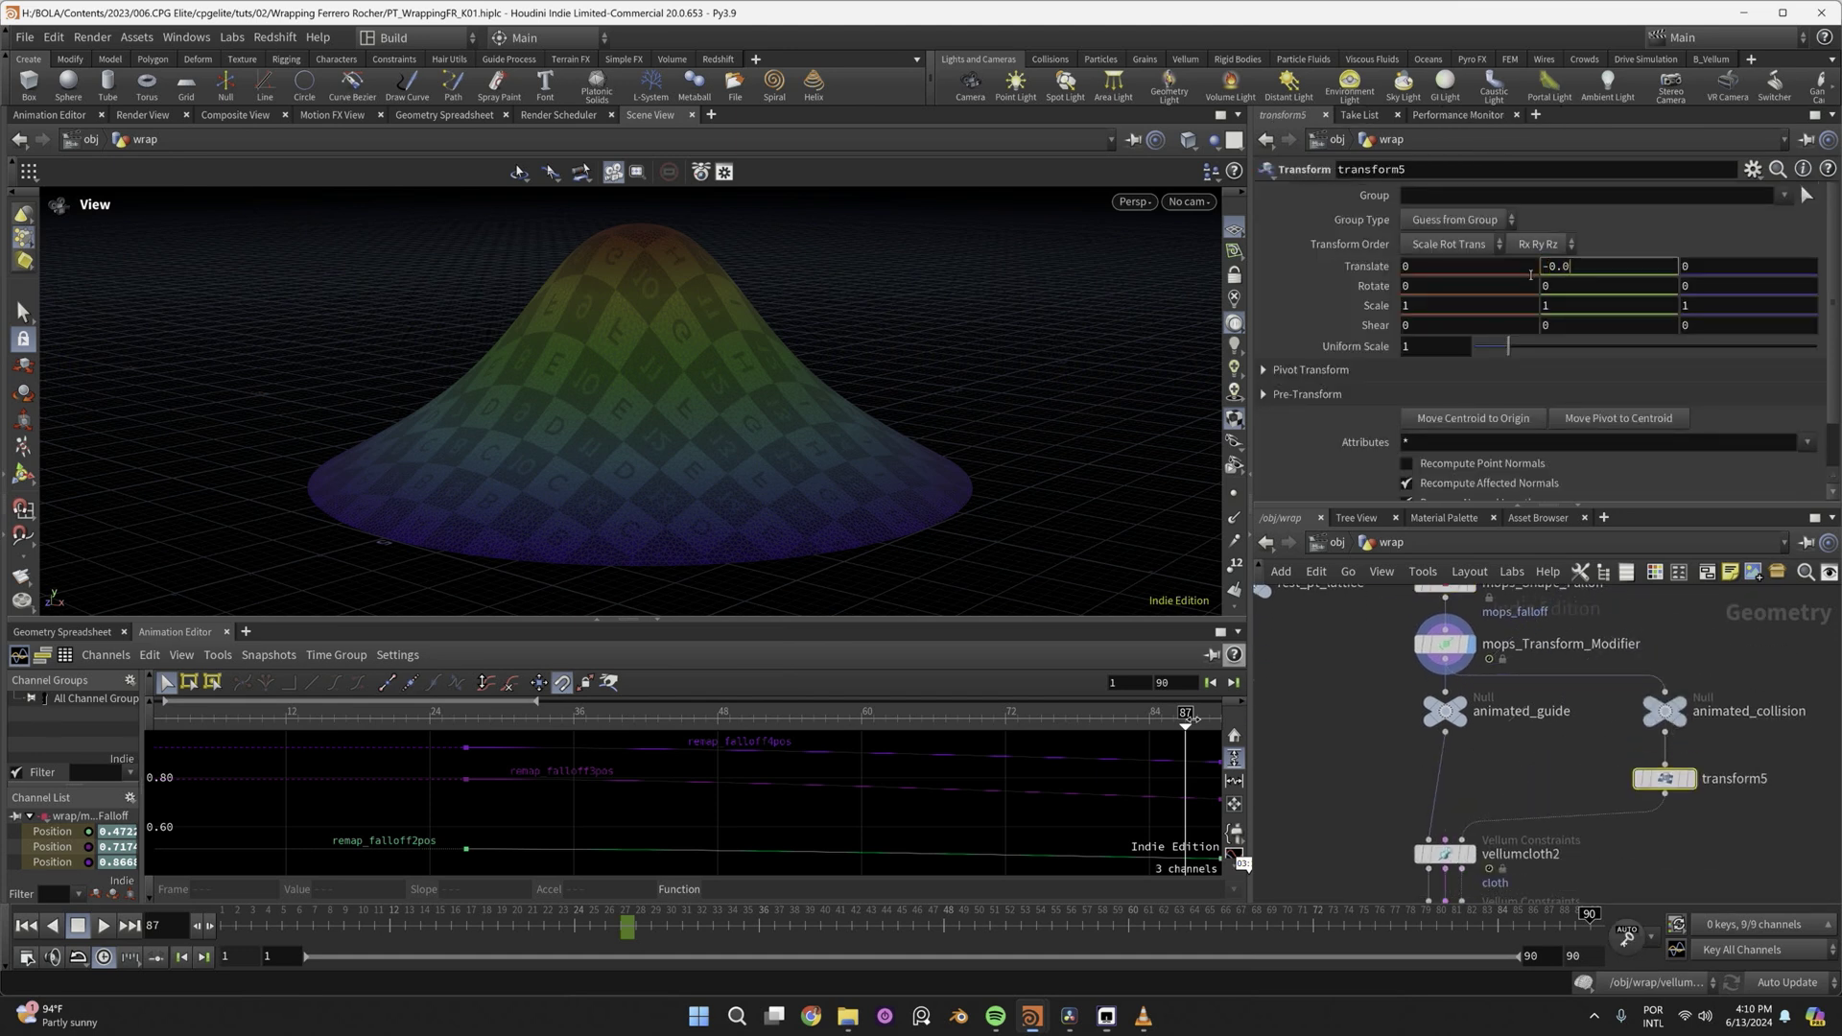
{"action": "scroll", "coordinate": [1632, 871], "scroll_direction": "down", "scroll_amount": 2}
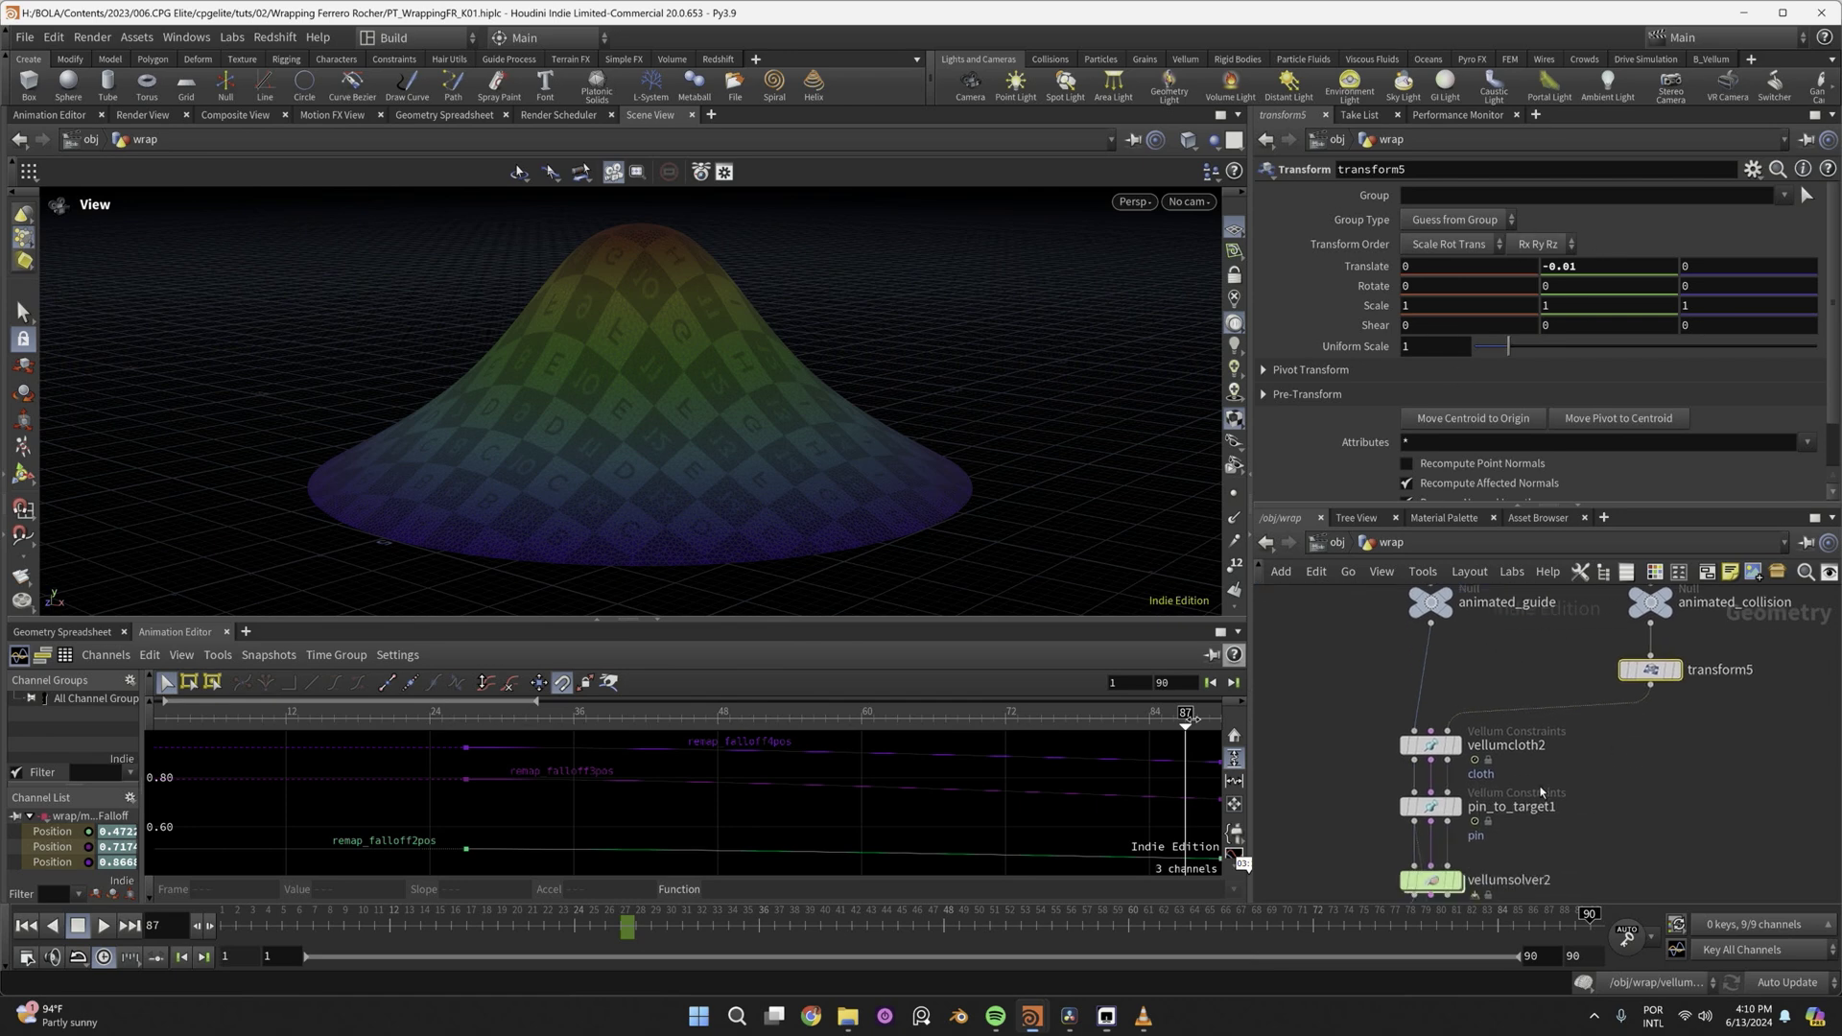
{"action": "left_click", "coordinate": [1433, 882]}
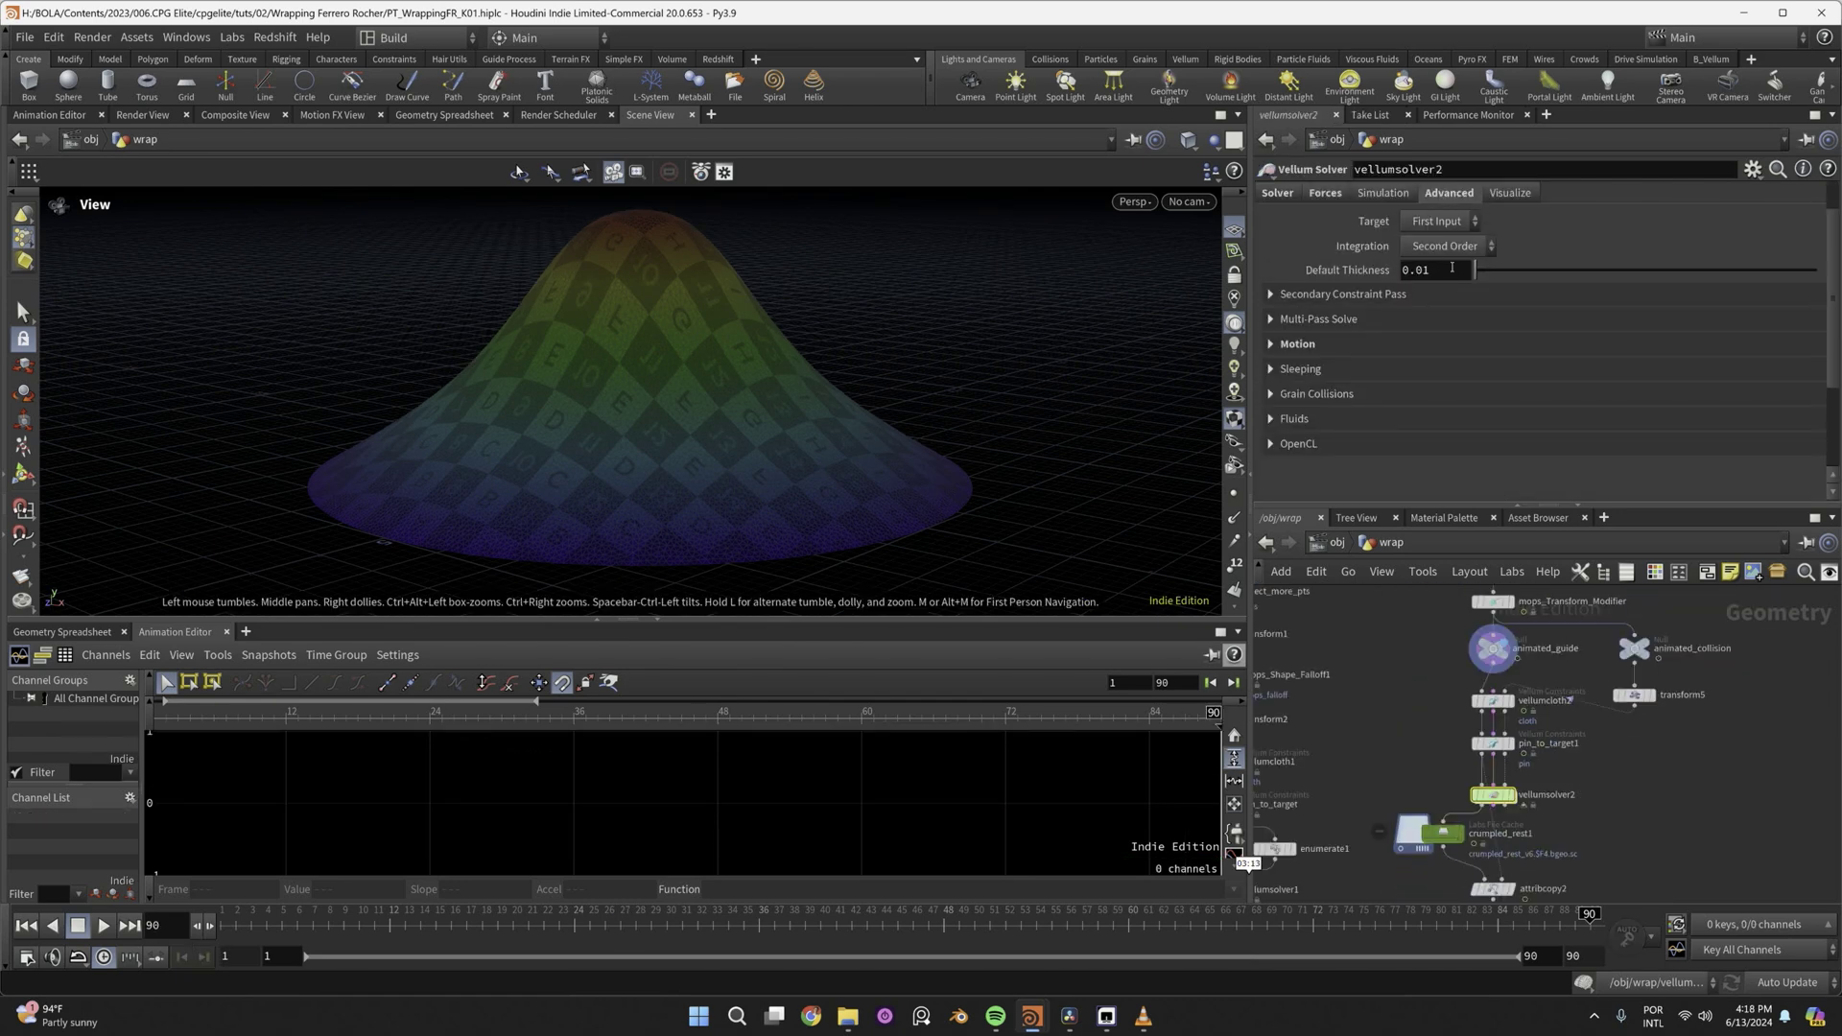
{"action": "left_click", "coordinate": [1492, 702]}
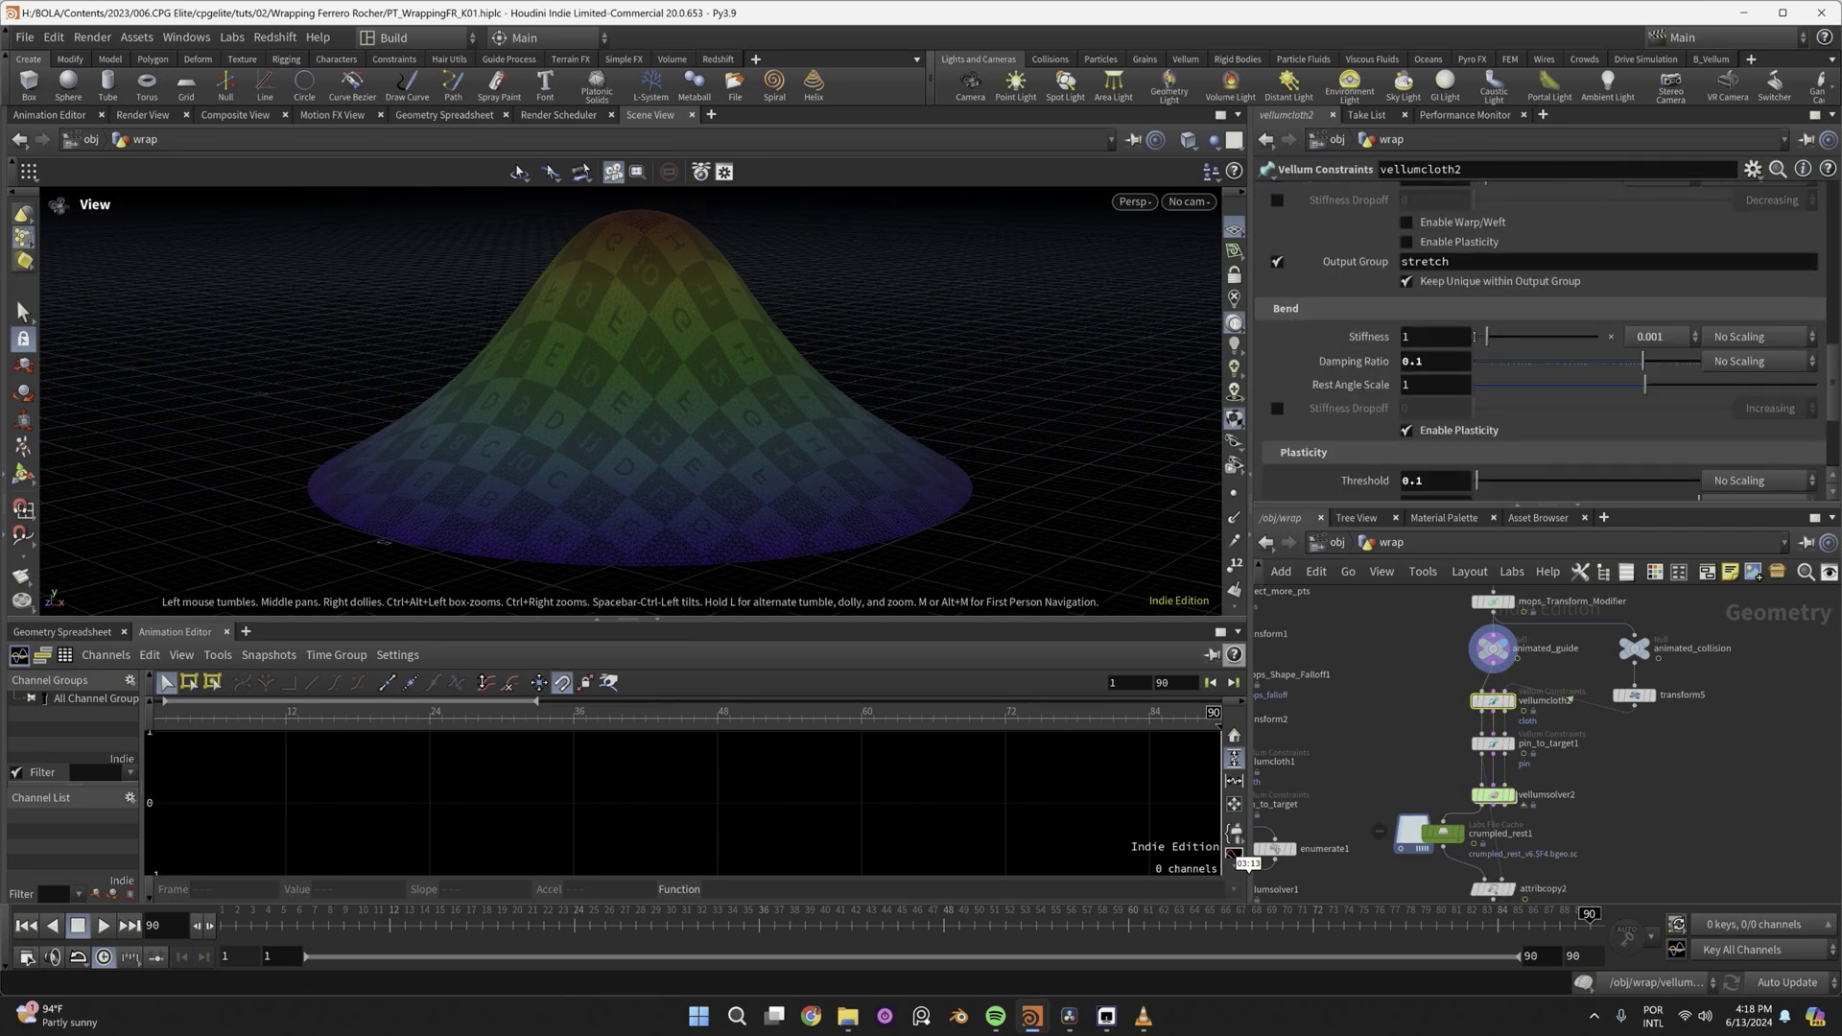
{"action": "left_click", "coordinate": [1670, 344]}
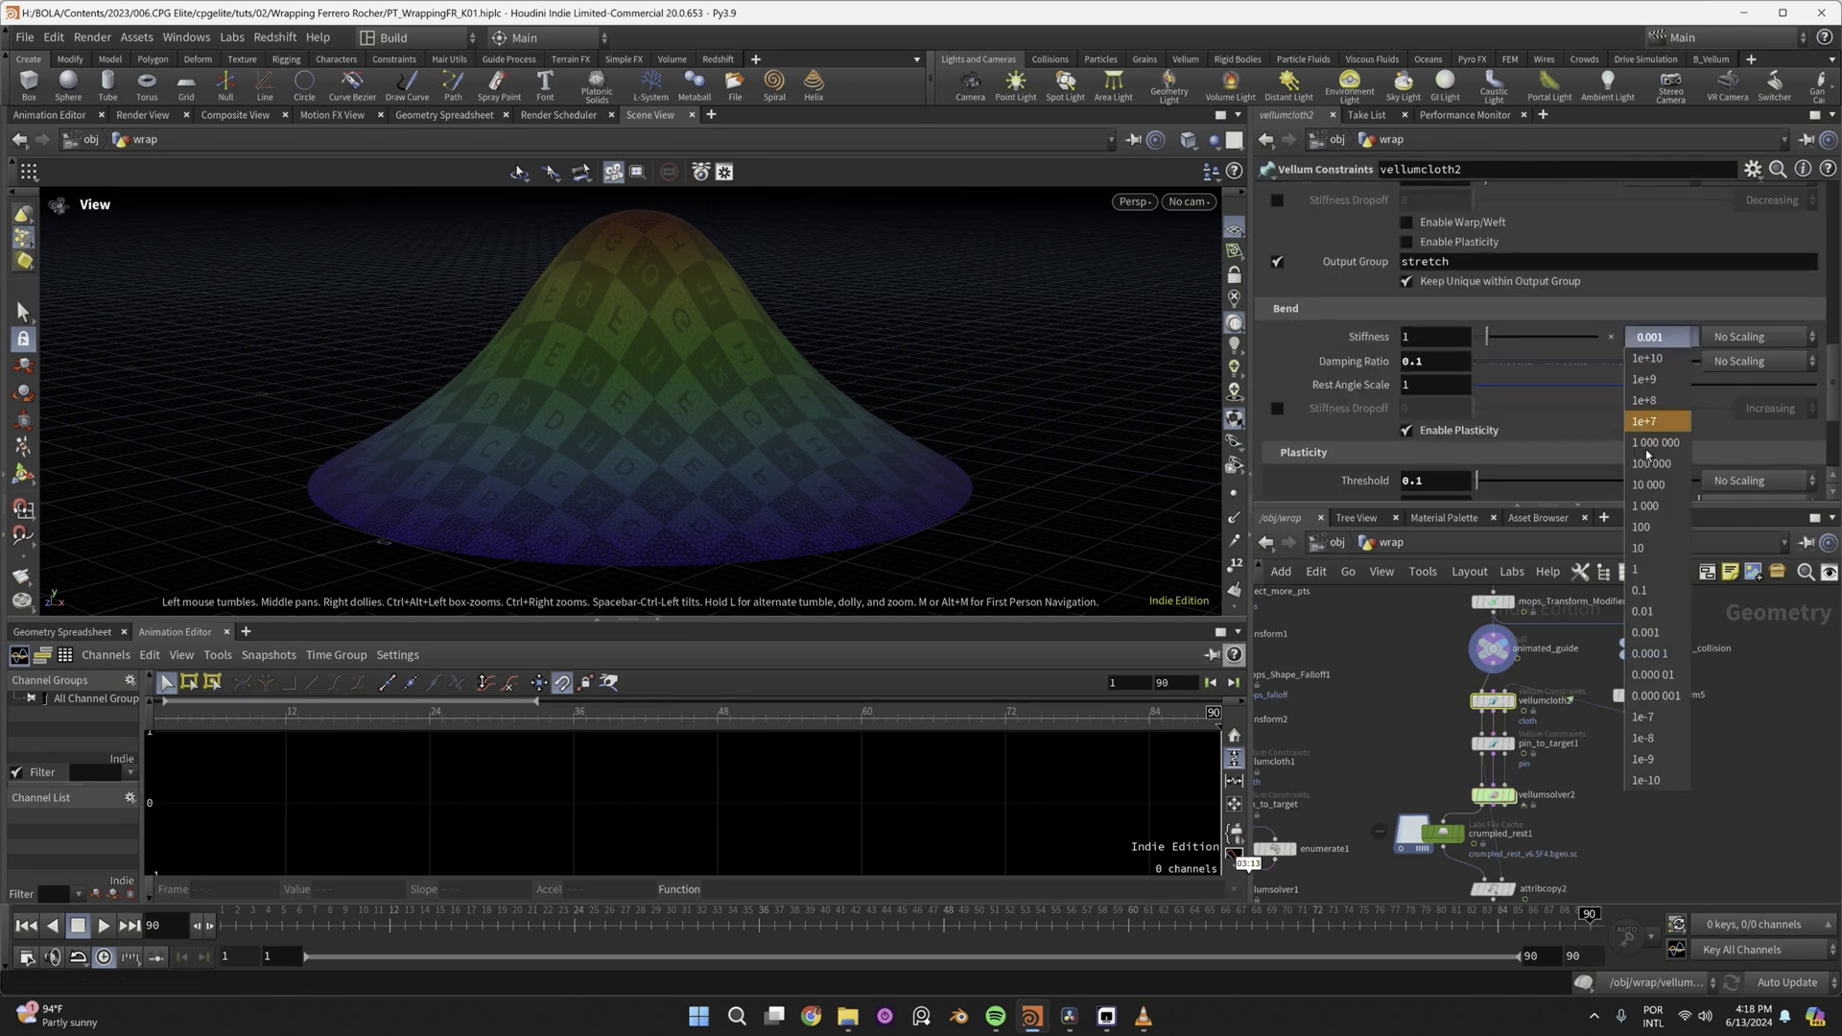
{"action": "left_click", "coordinate": [1655, 573]}
{"action": "scroll", "coordinate": [1409, 368], "scroll_direction": "down", "scroll_amount": 2}
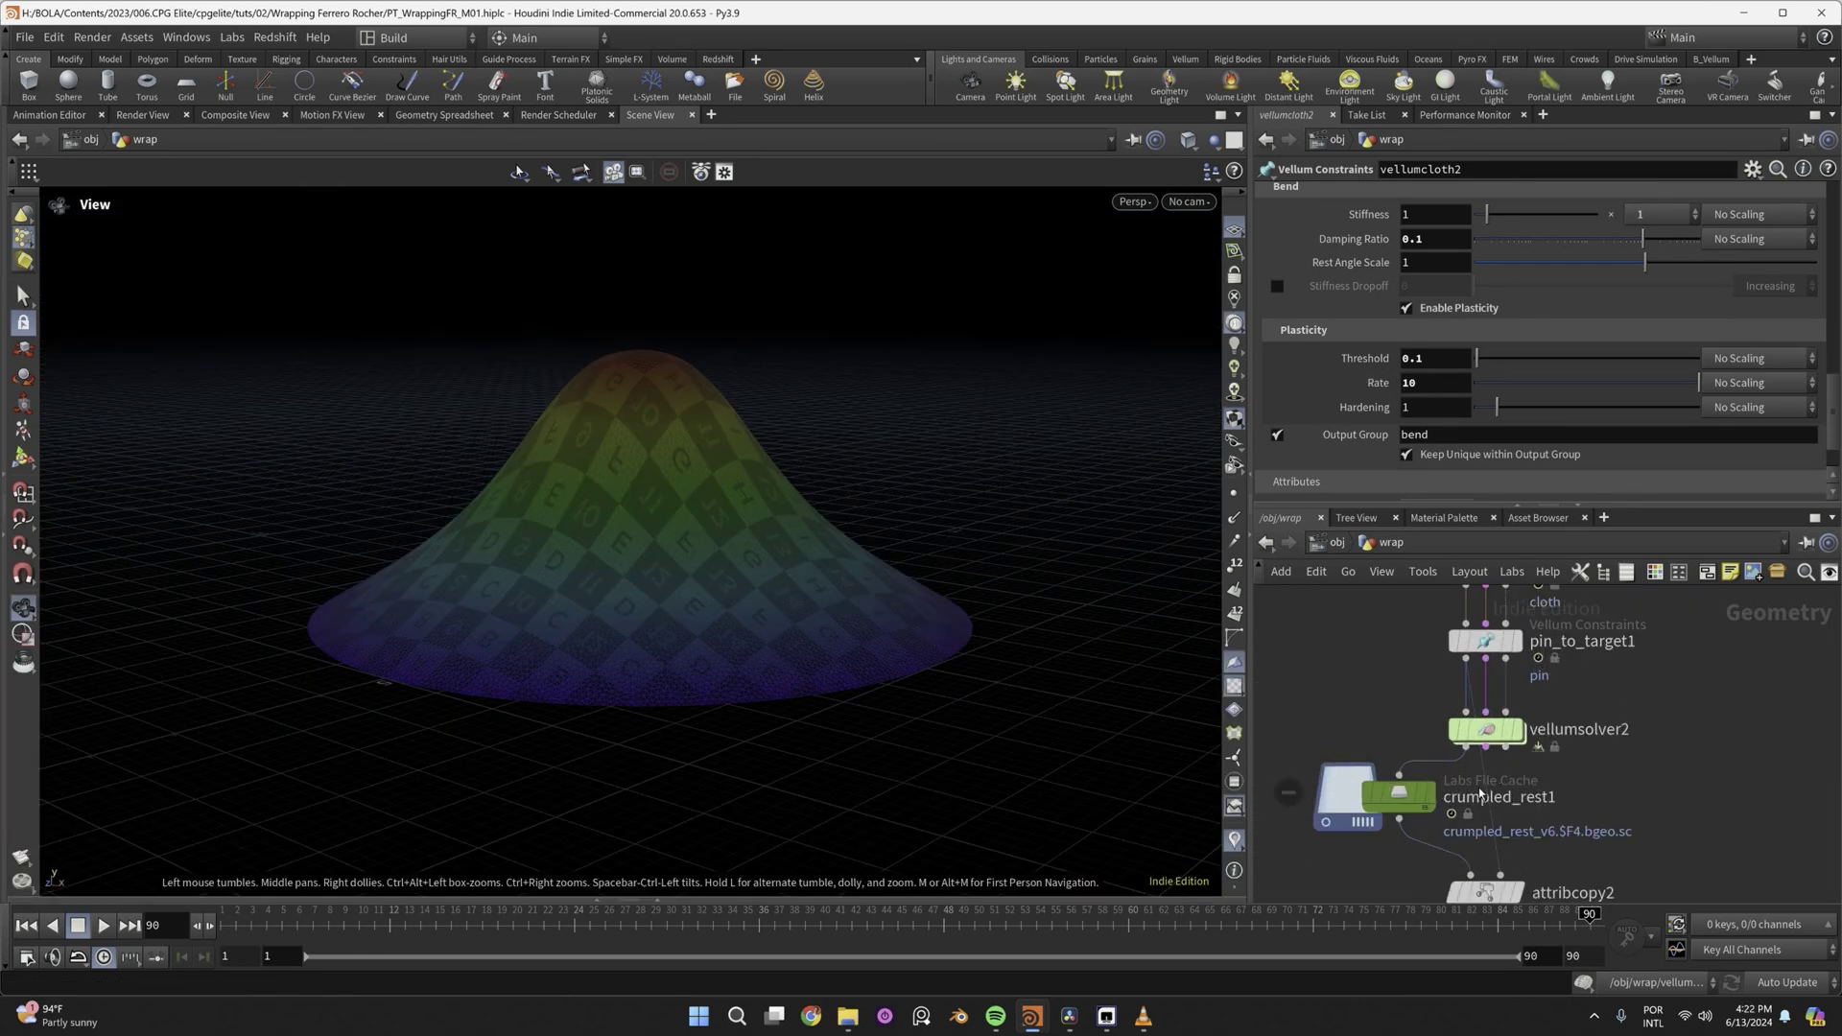
Rename the crumpled_rest1 cache node to guide_deform.
{"action": "double_click", "coordinate": [1496, 798]}
{"action": "type", "text": "guide_deform"}
{"action": "key", "text": "Return"}
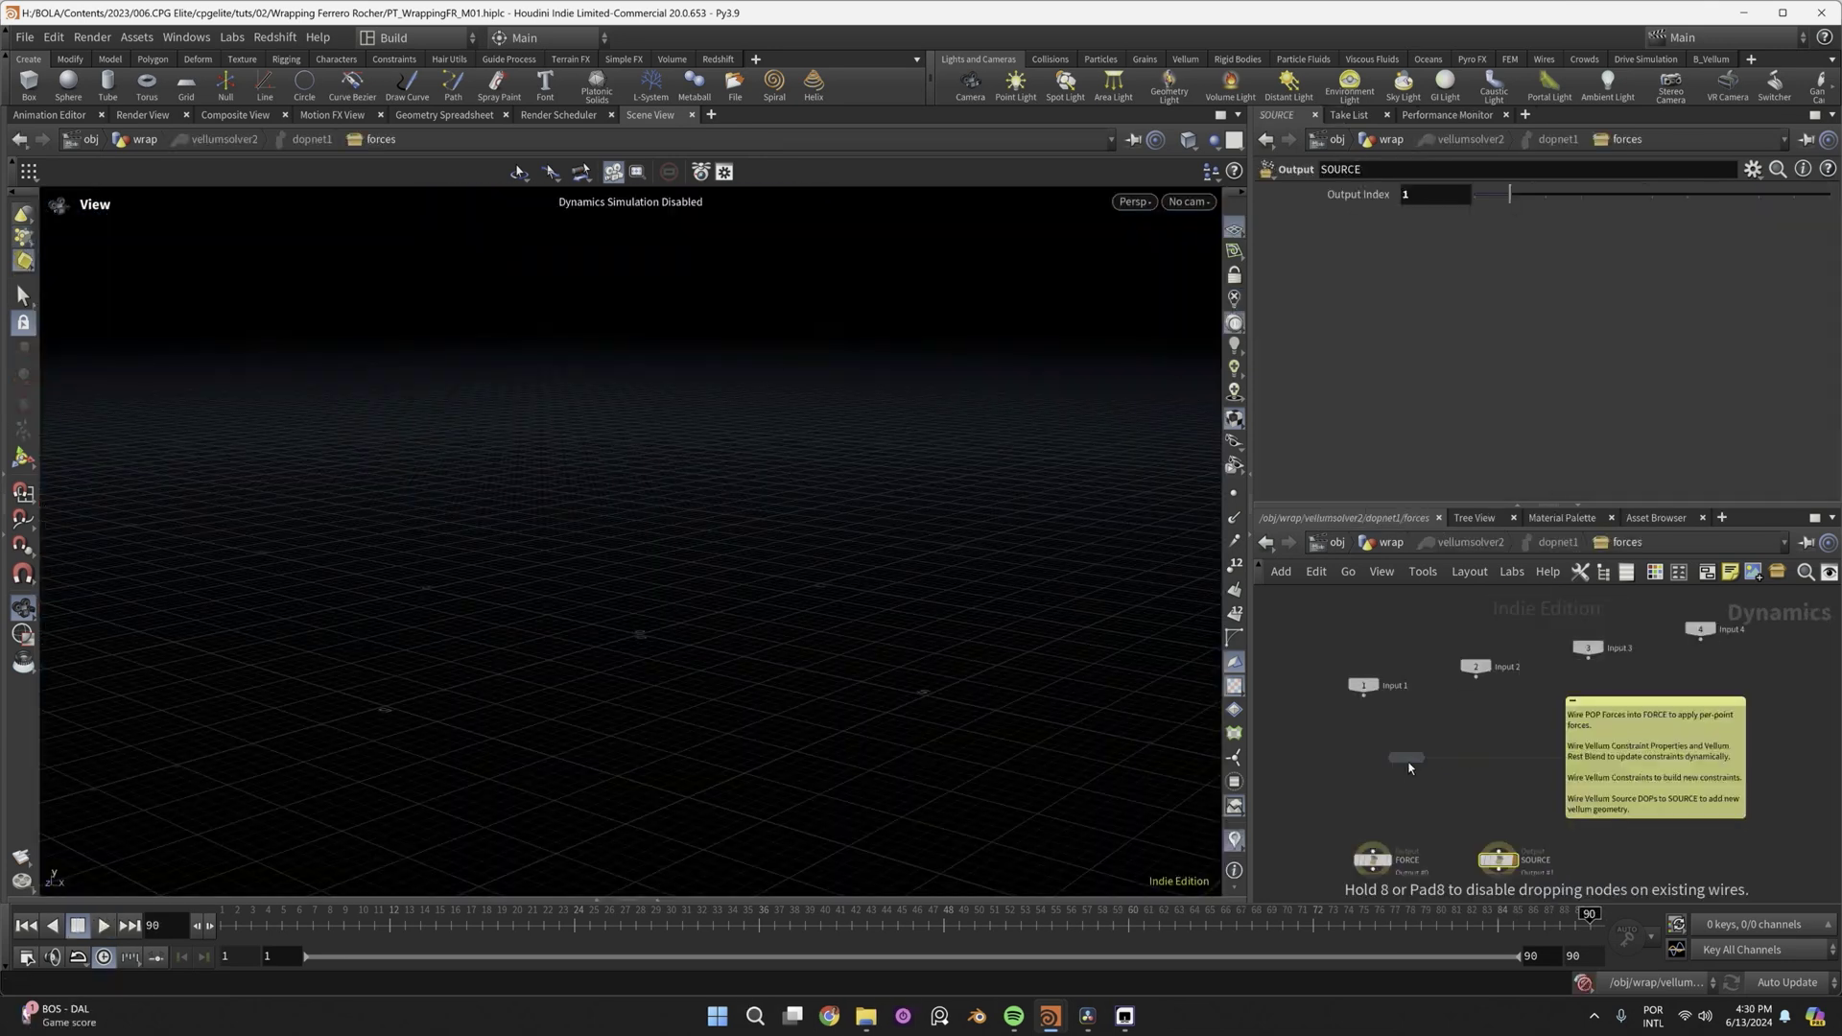
Place a POP Force in the solver's forces network, delete it, return and save.
{"action": "left_click", "coordinate": [1409, 768]}
{"action": "scroll", "coordinate": [1409, 768], "scroll_direction": "up", "scroll_amount": 3}
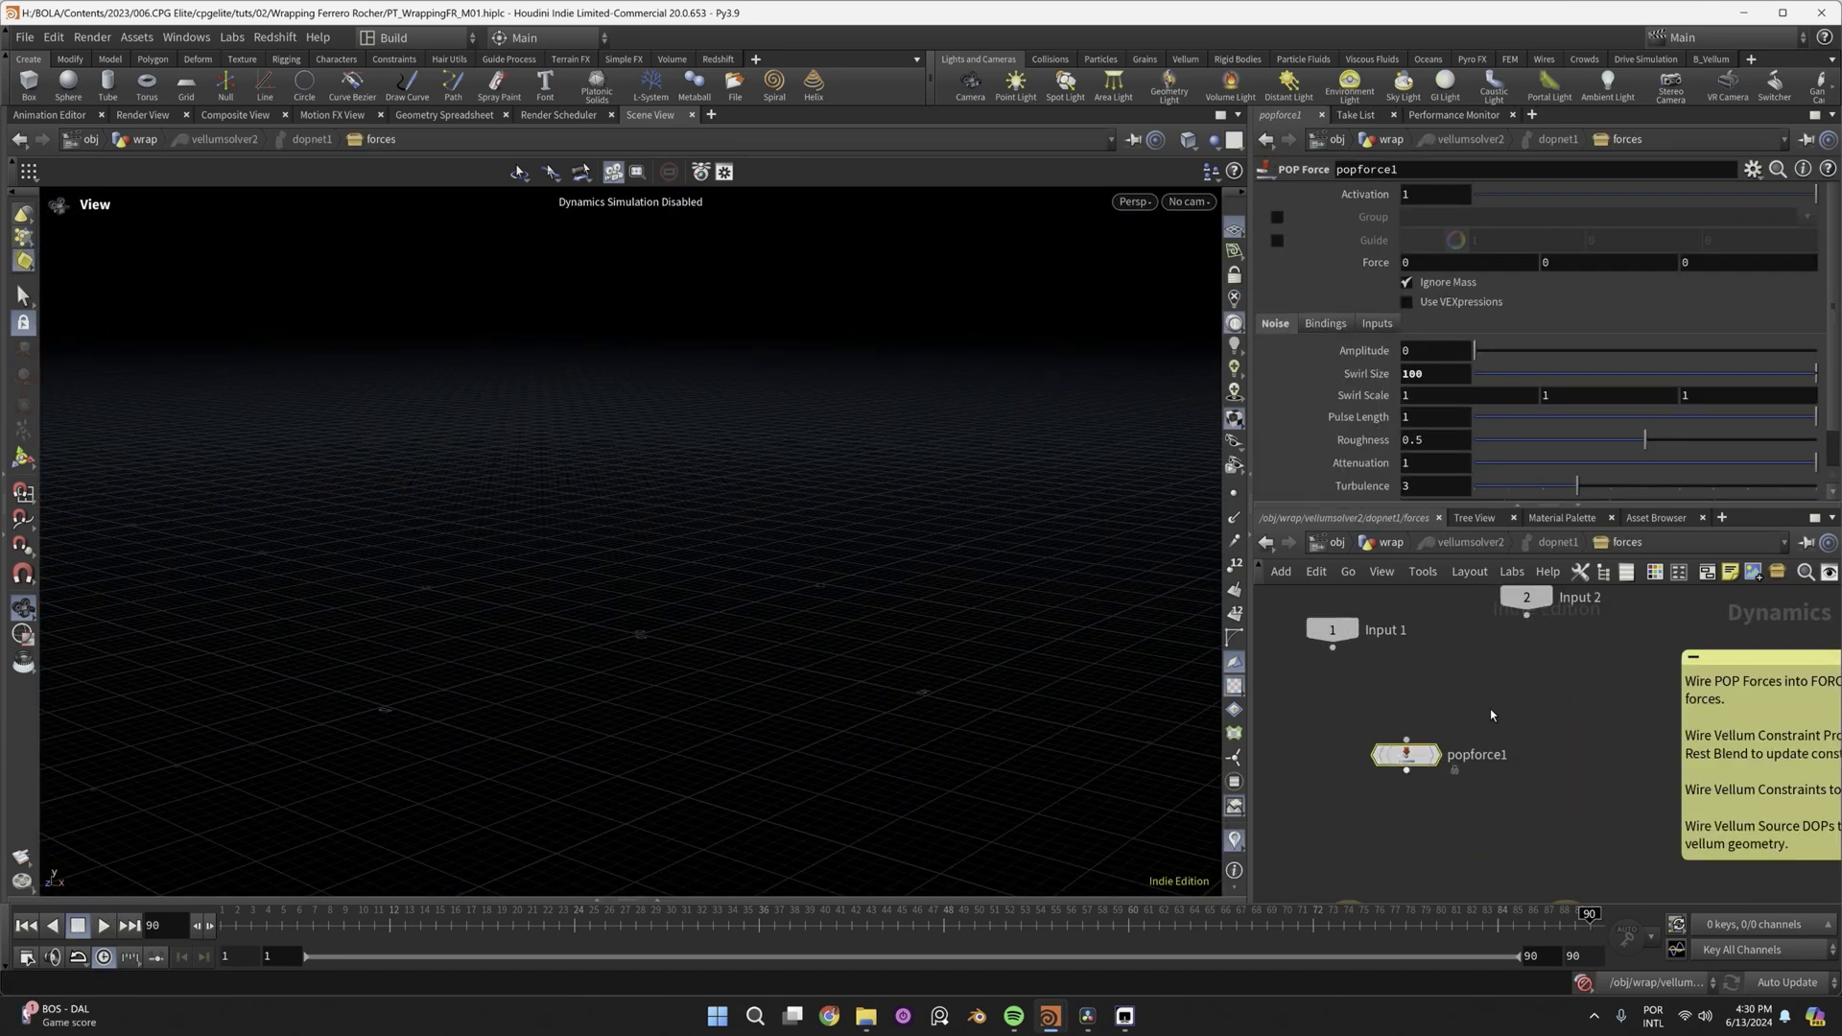
{"action": "key", "text": "Delete"}
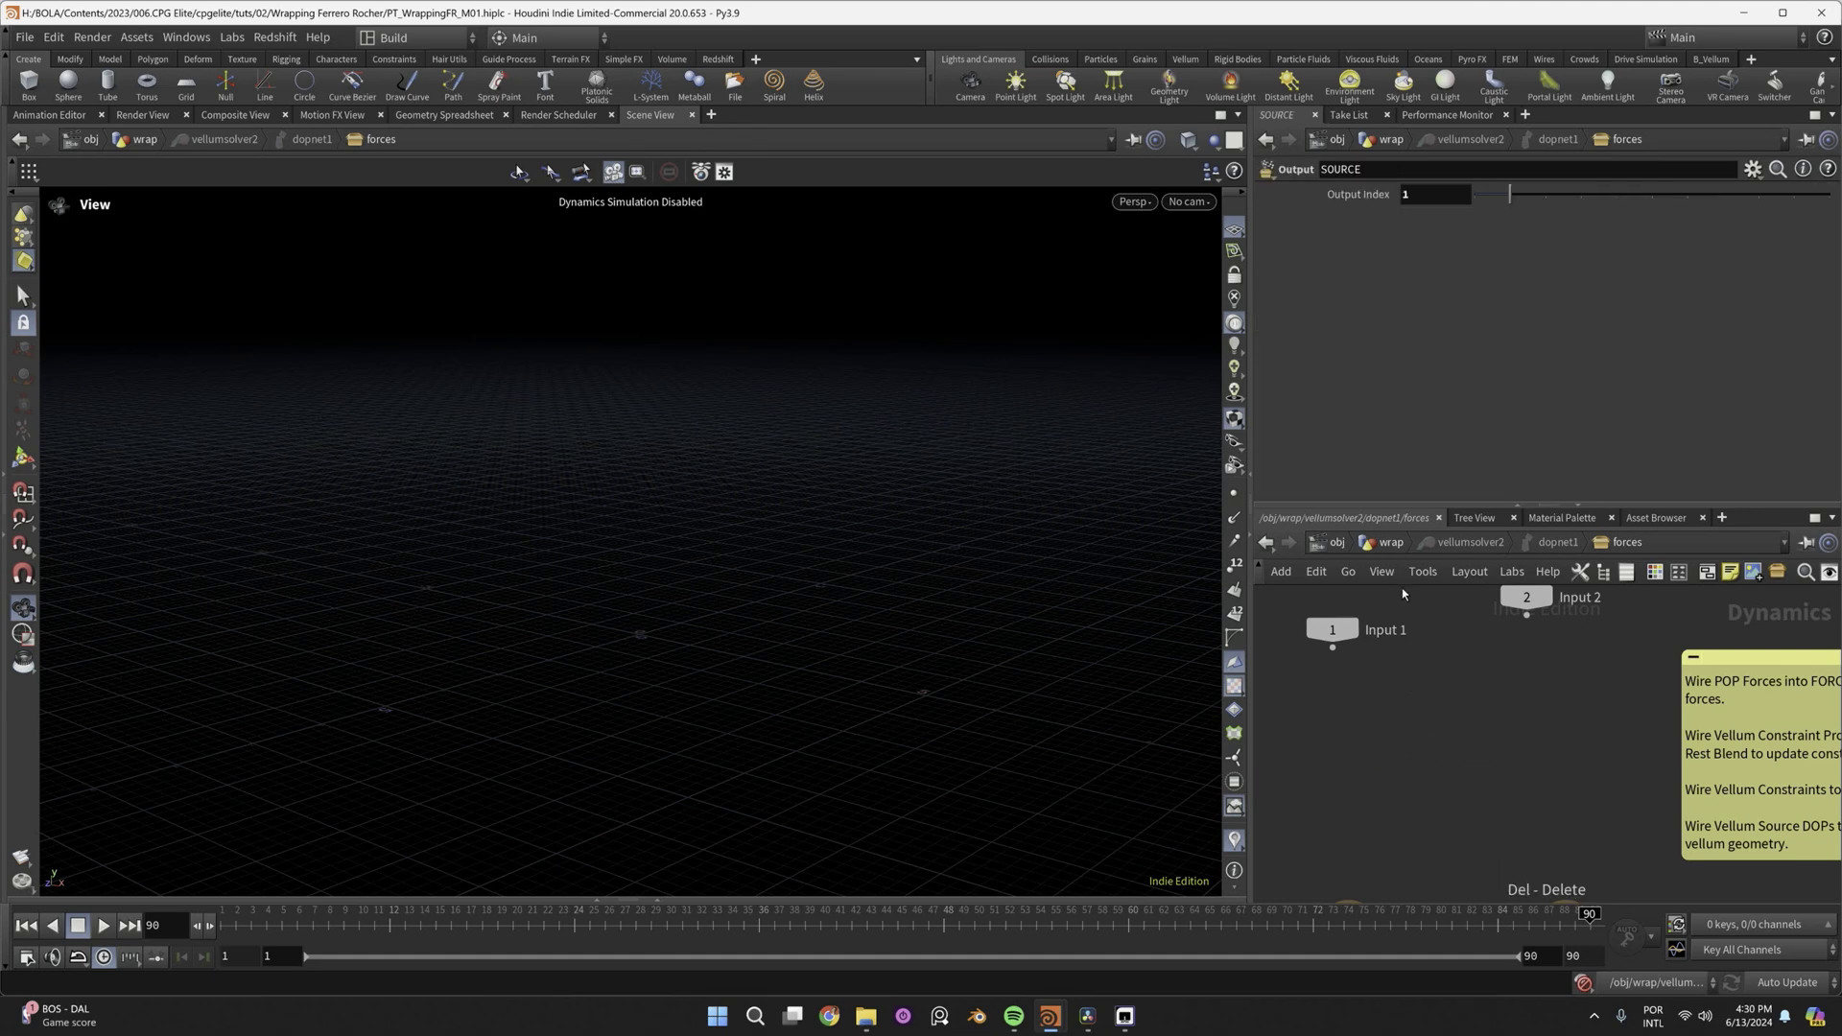
{"action": "left_click", "coordinate": [1391, 543]}
{"action": "key", "text": "ctrl+s"}
Select pin_to_target1 and review its Stretch stiffness scaled by the mops_falloff attribute.
{"action": "scroll", "coordinate": [1534, 701], "scroll_direction": "up", "scroll_amount": 3}
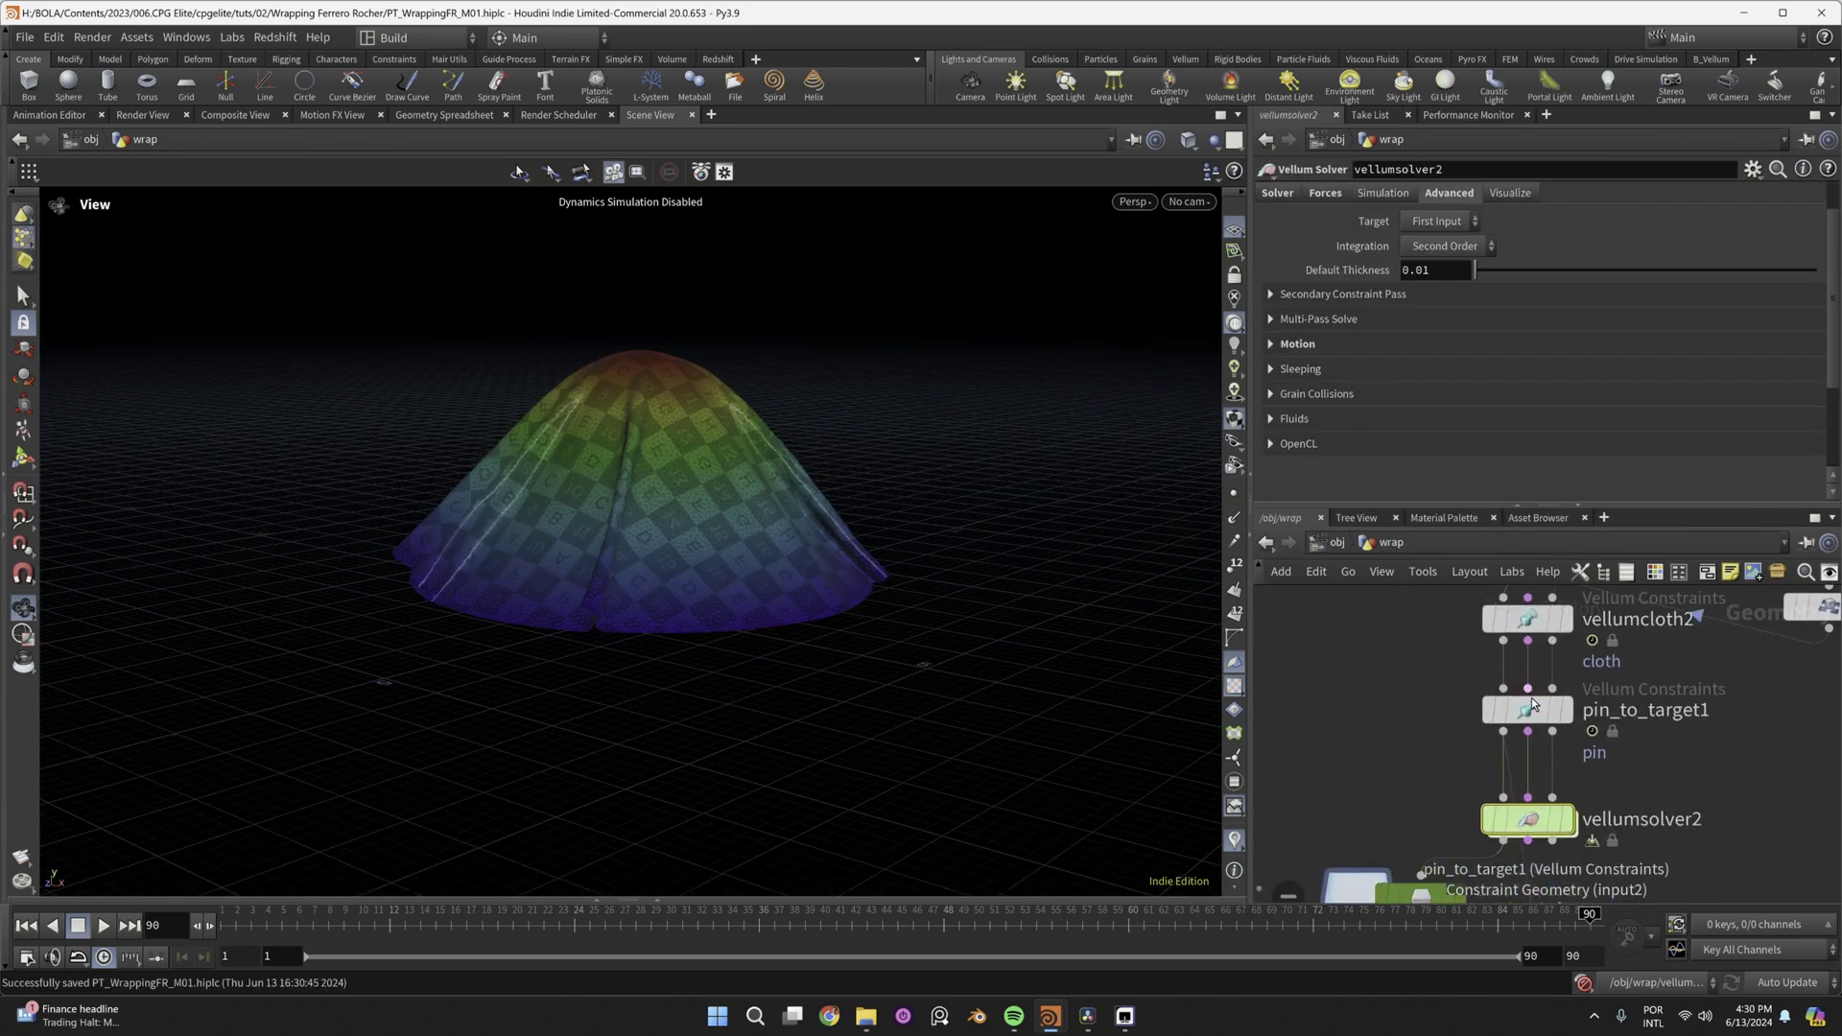
{"action": "left_click", "coordinate": [1531, 699]}
{"action": "scroll", "coordinate": [1621, 284], "scroll_direction": "down", "scroll_amount": 5}
{"action": "scroll", "coordinate": [1652, 272], "scroll_direction": "up", "scroll_amount": 1}
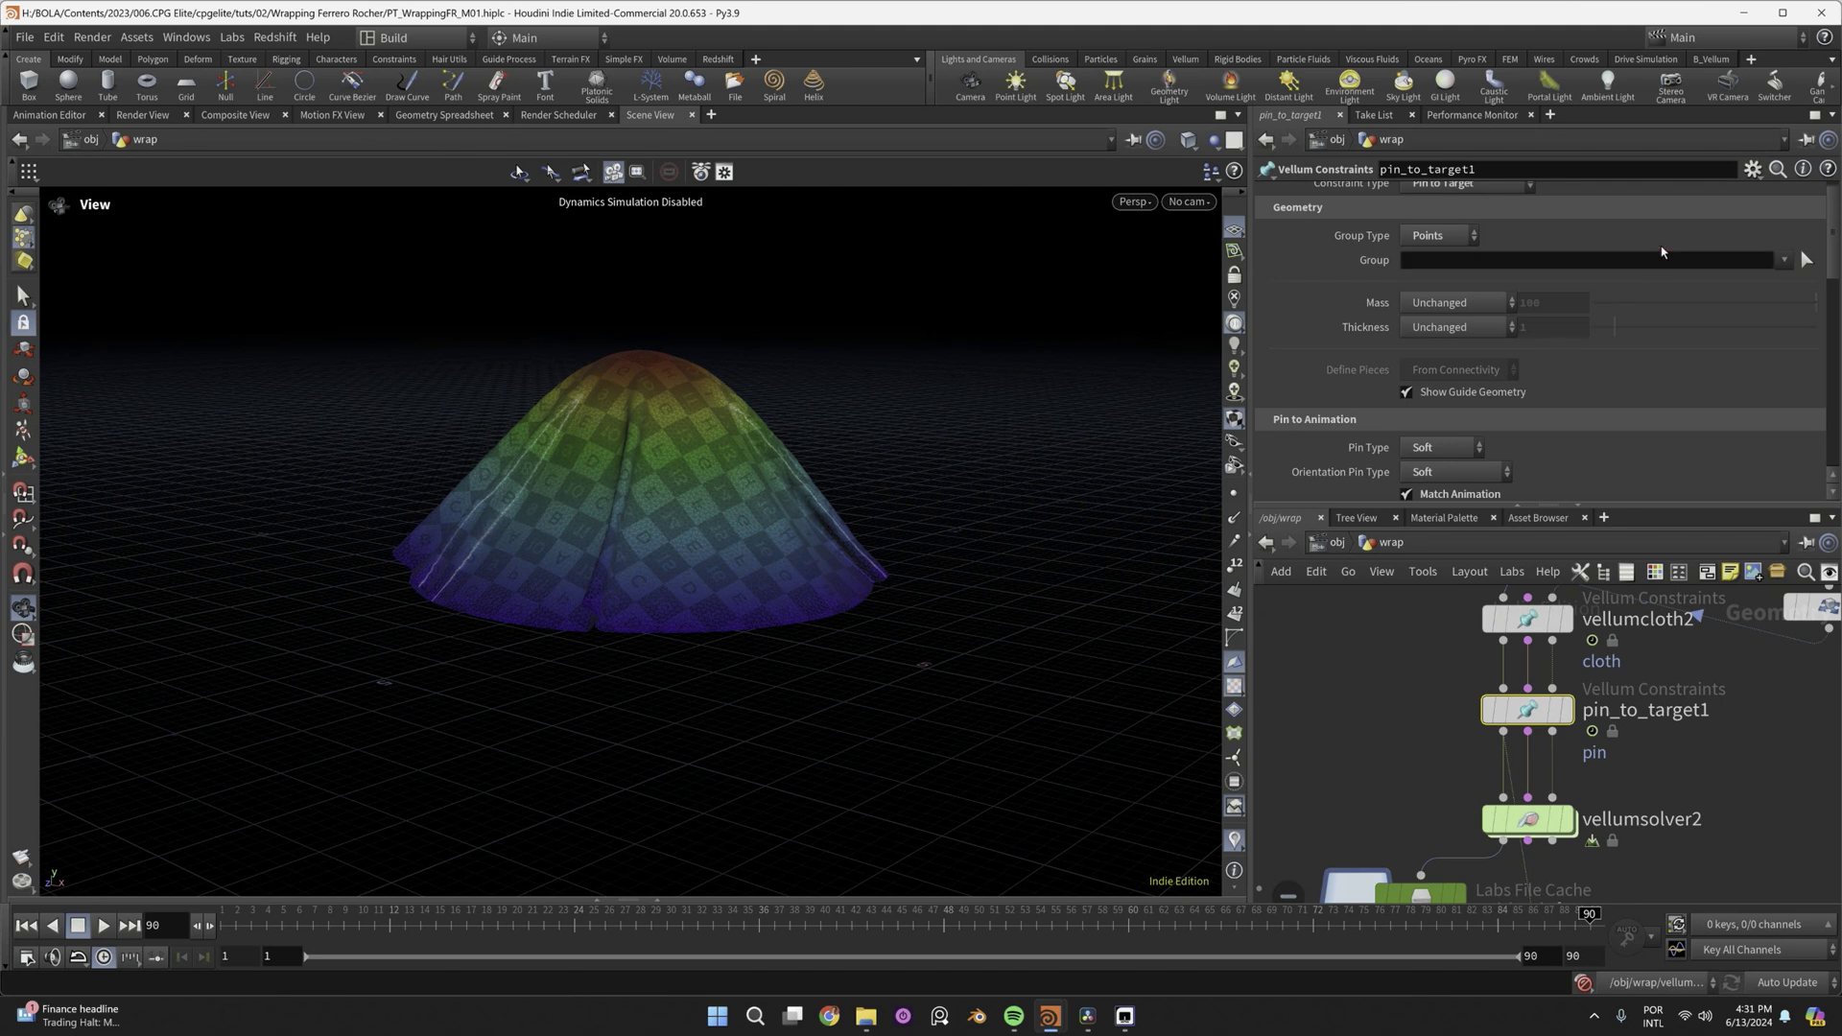
{"action": "scroll", "coordinate": [1662, 250], "scroll_direction": "down", "scroll_amount": 10}
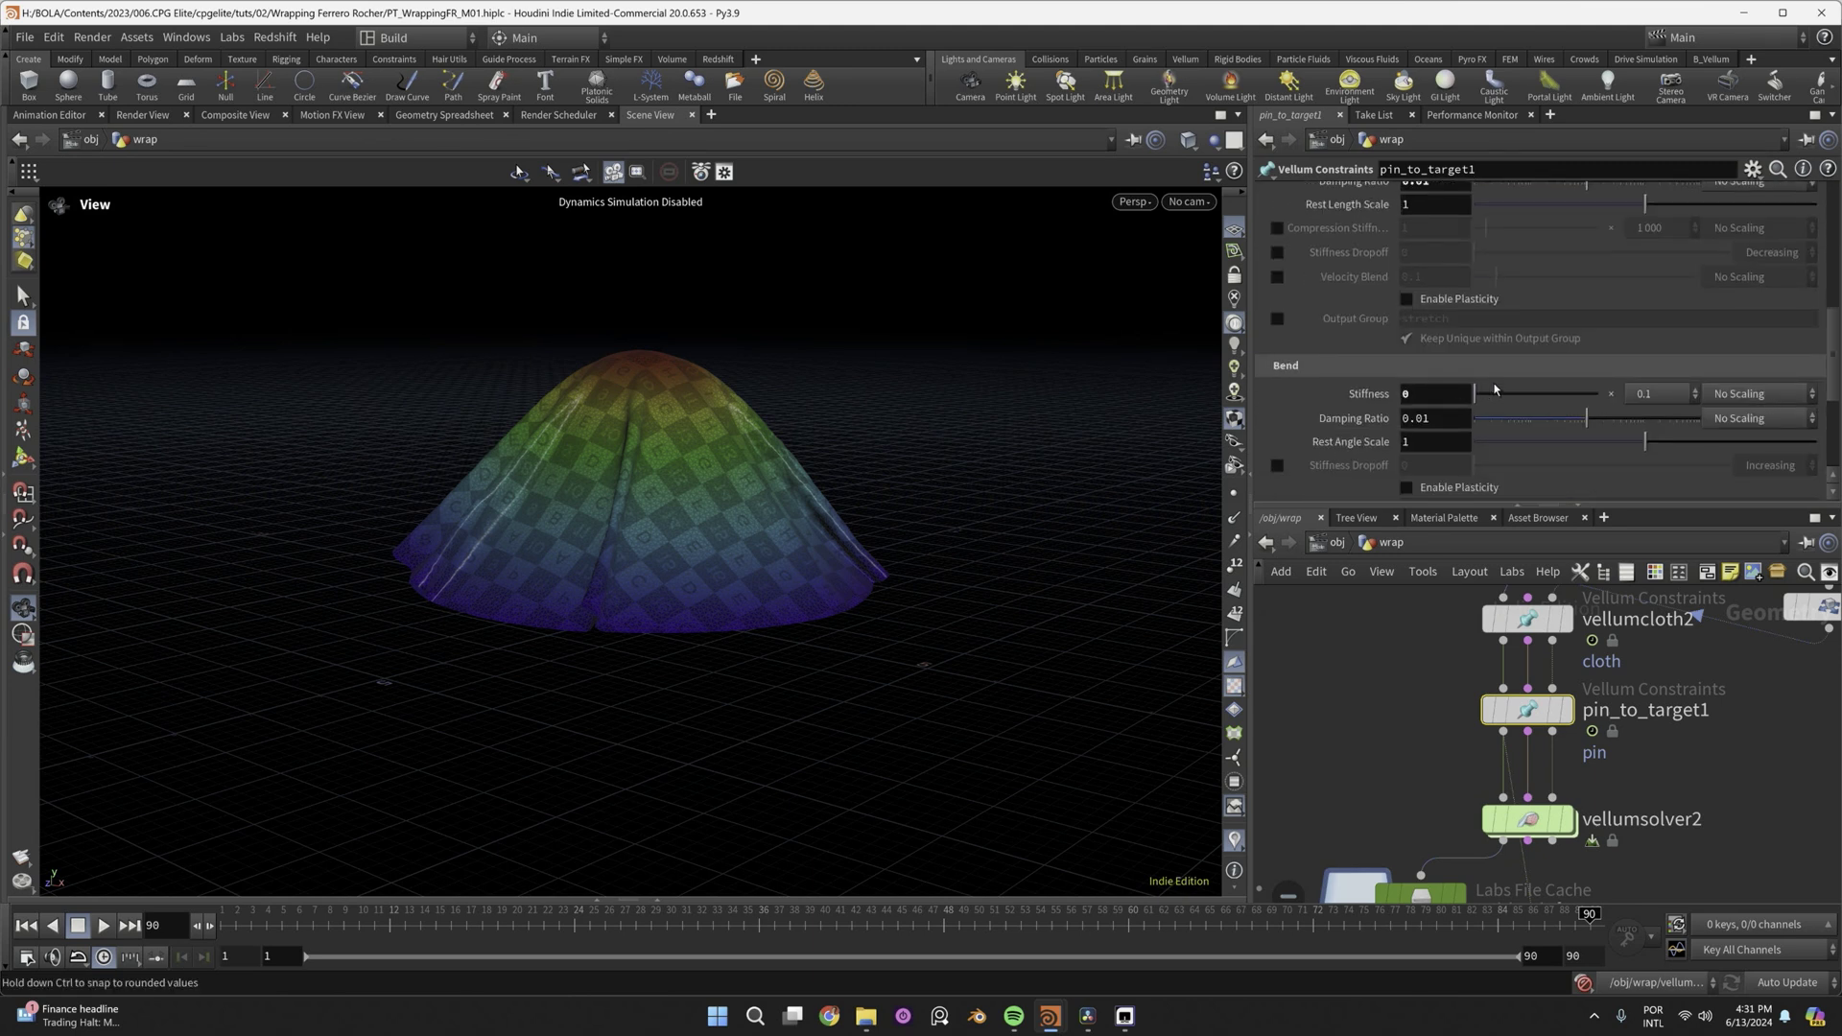
{"action": "scroll", "coordinate": [1515, 378], "scroll_direction": "up", "scroll_amount": 6}
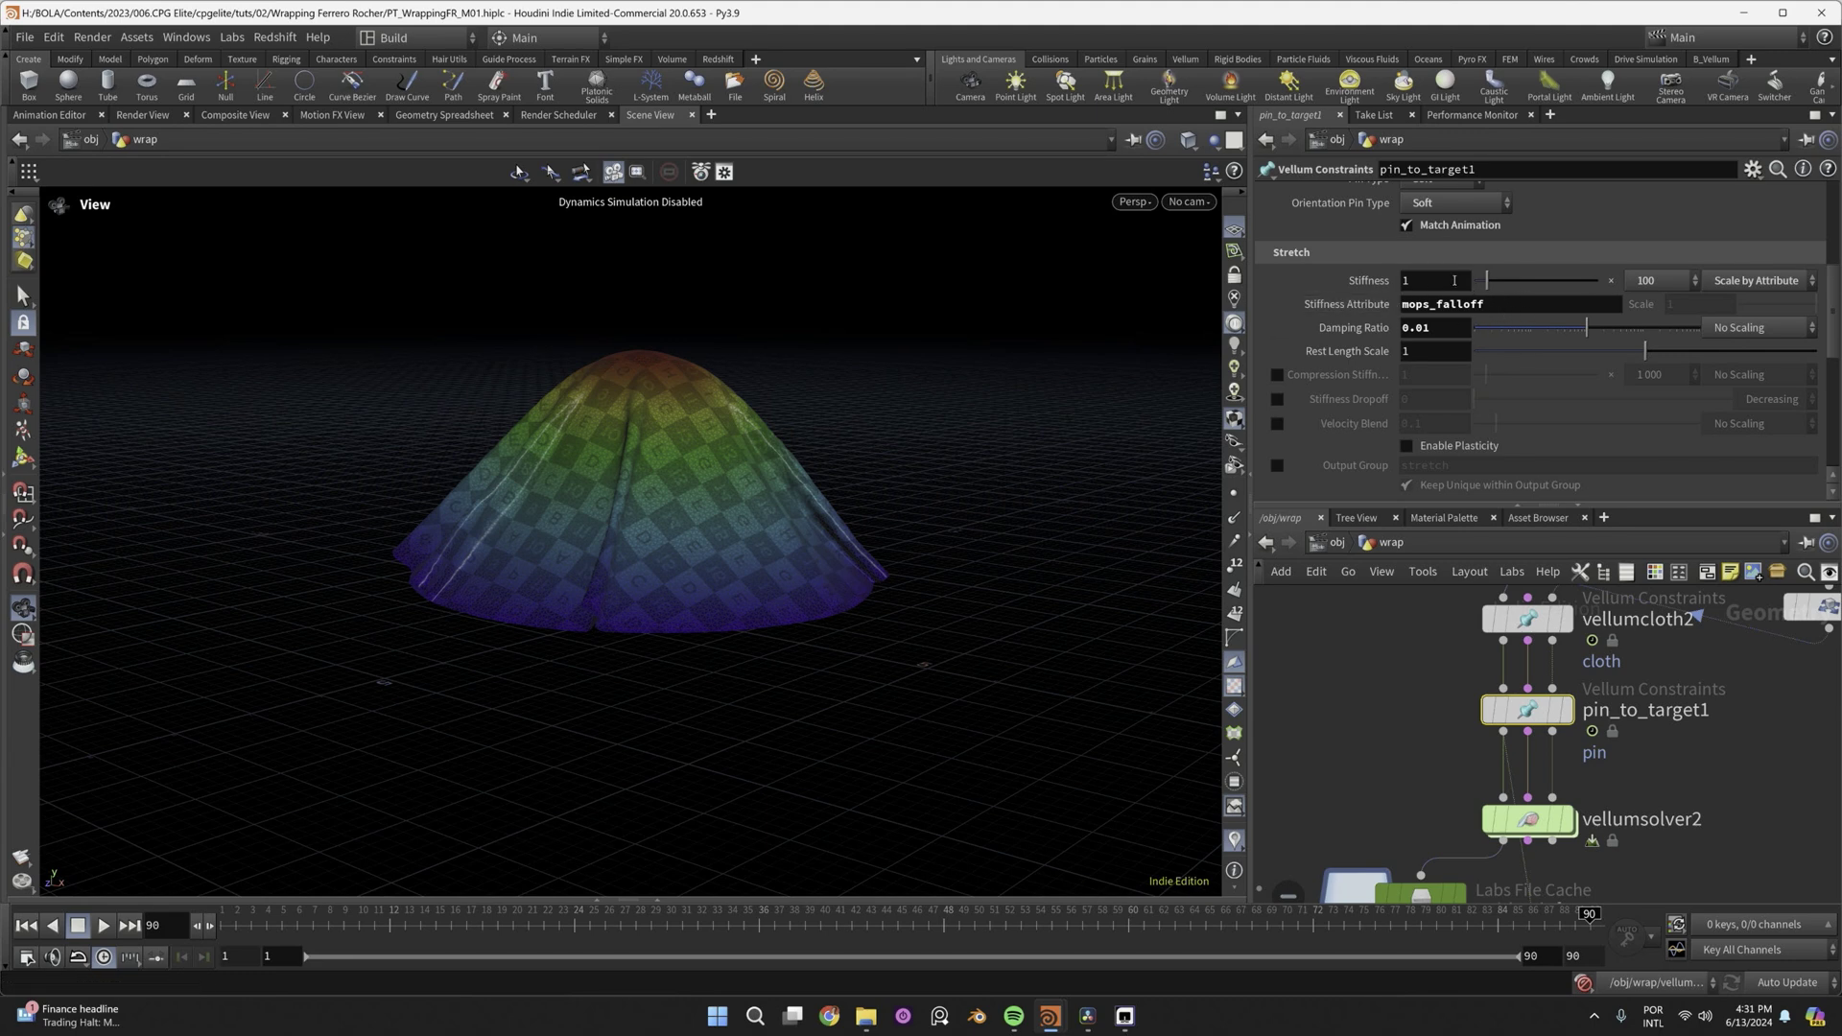
{"action": "scroll", "coordinate": [1497, 729], "scroll_direction": "down", "scroll_amount": 6}
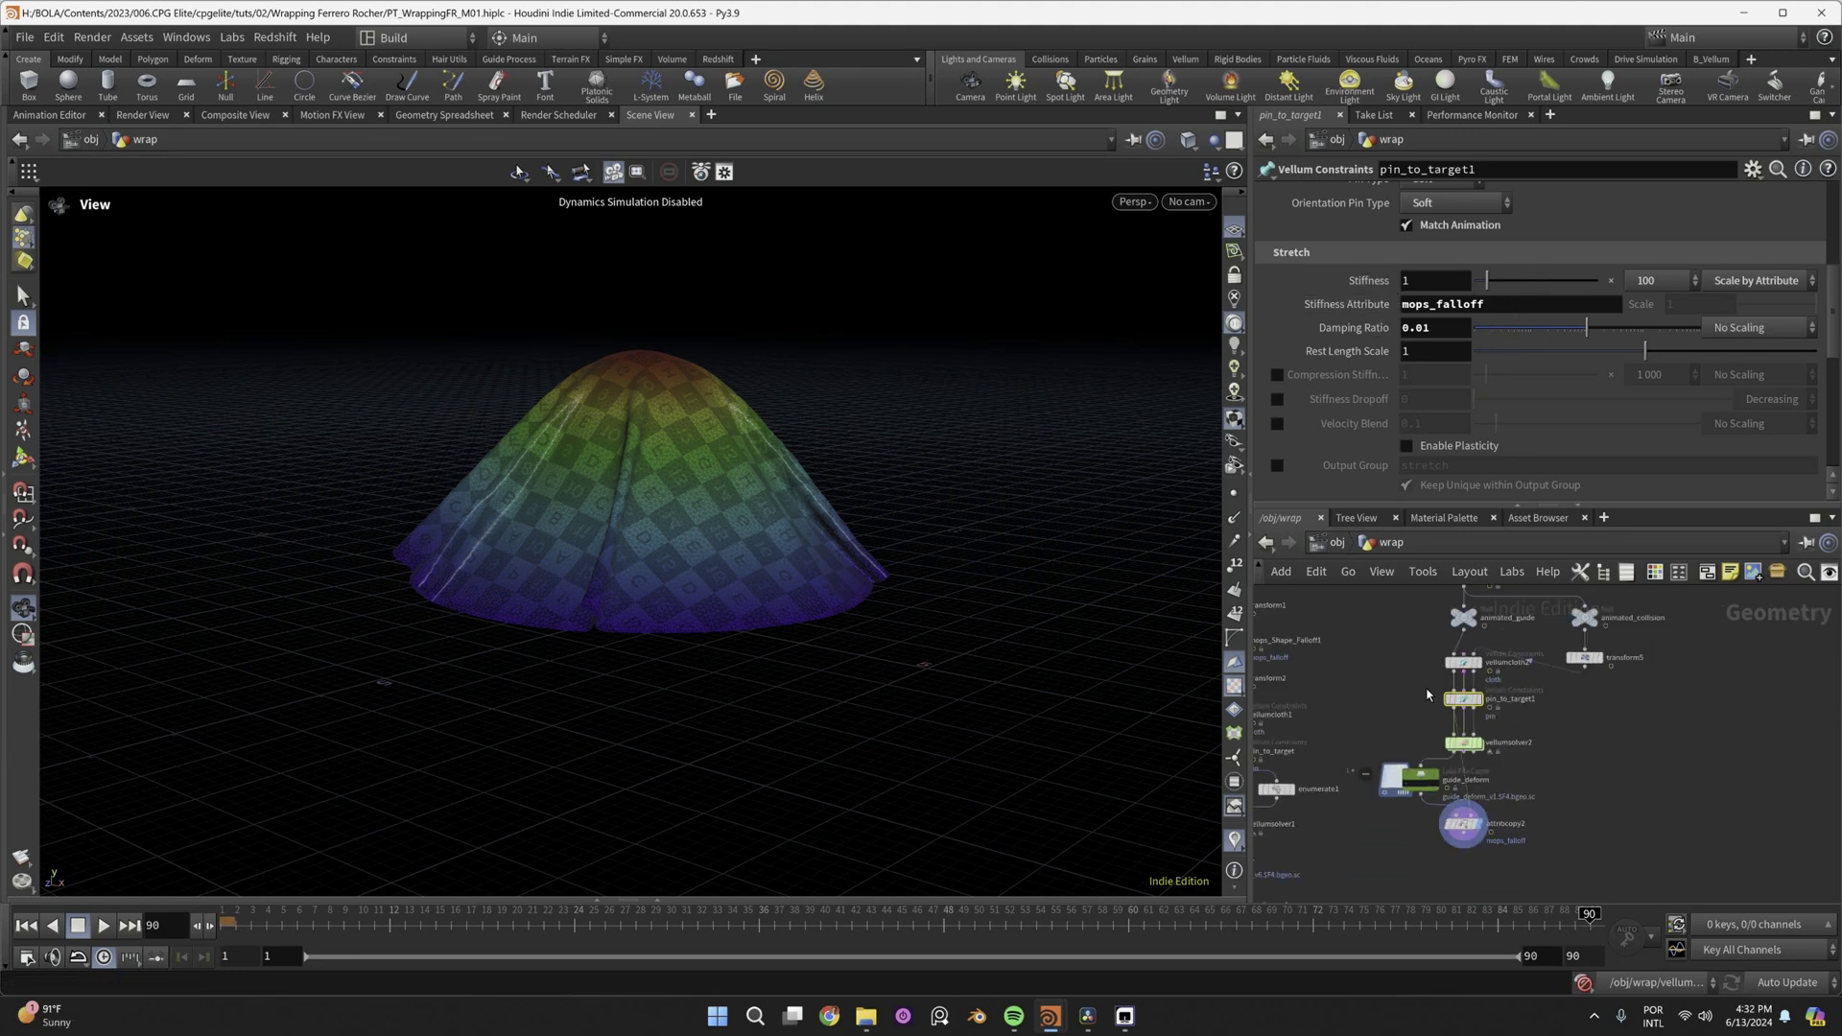
Inspect the pasted falloff nodes, save the scene, and reposition transform7.
{"action": "left_click_drag", "start_coordinate": [1429, 806], "coordinate": [1442, 834]}
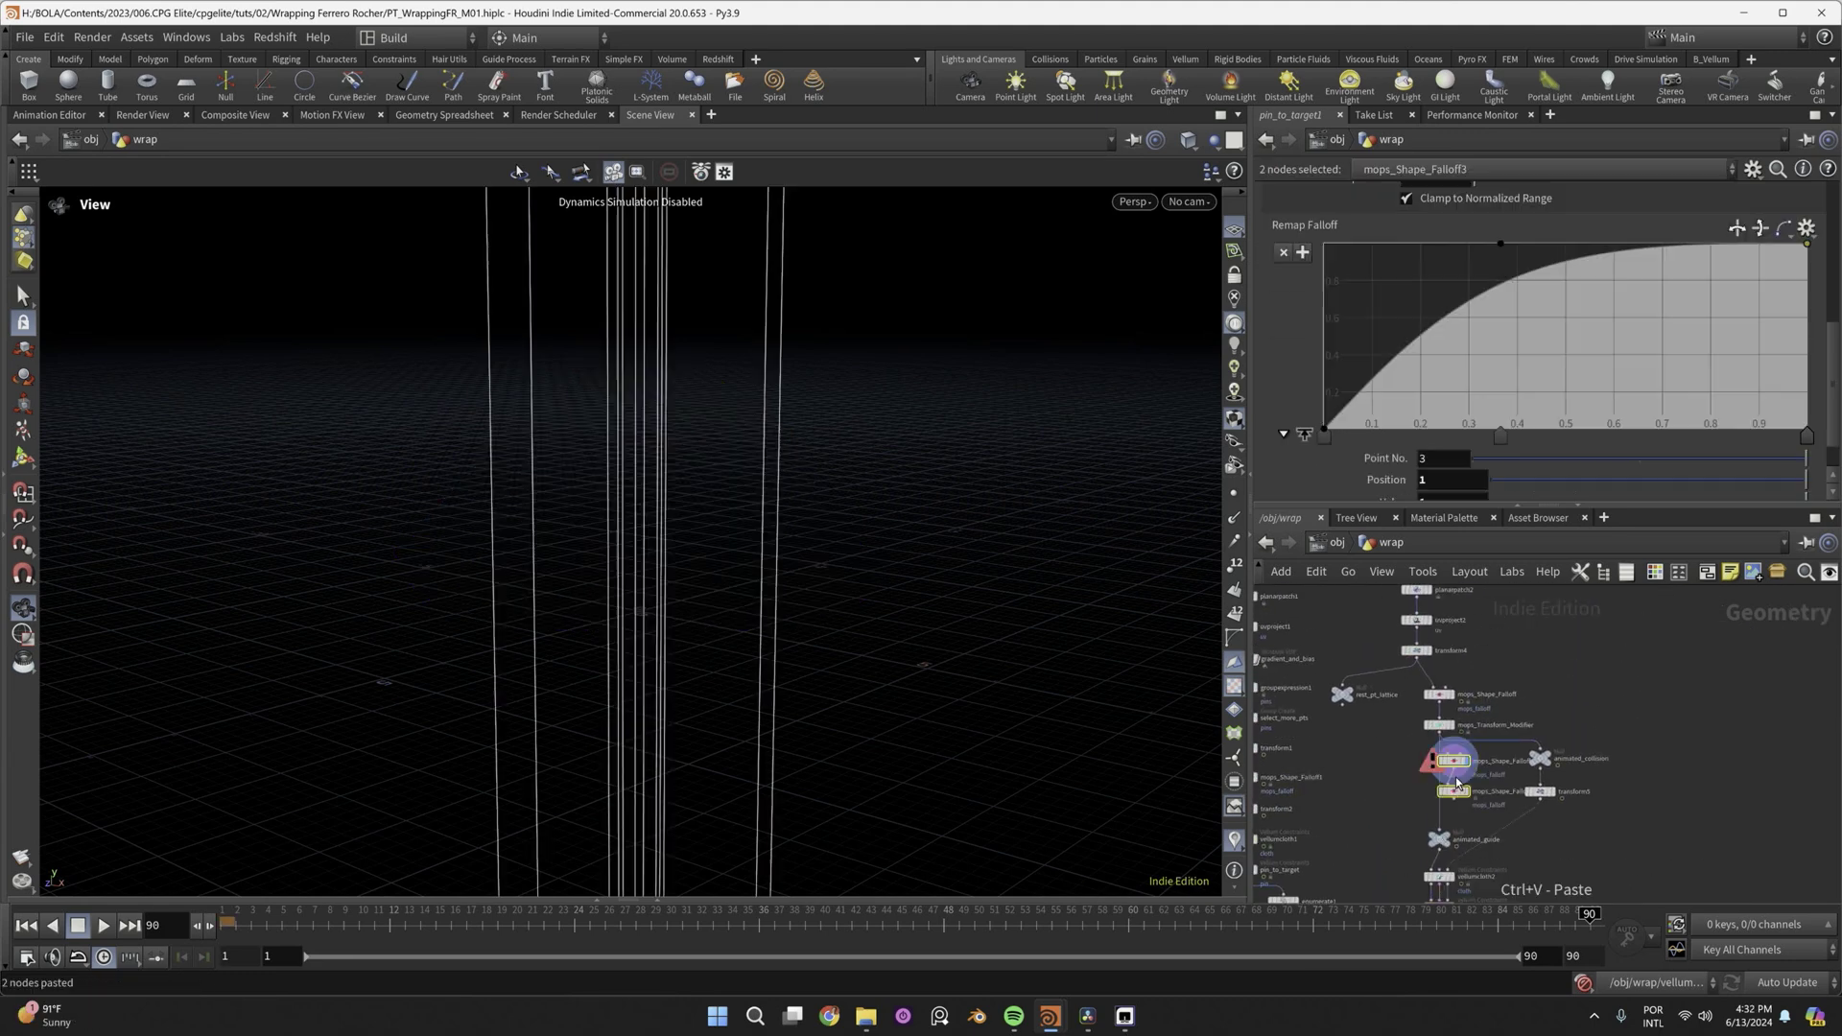
{"action": "scroll", "coordinate": [1444, 758], "scroll_direction": "up", "scroll_amount": 4}
{"action": "left_click", "coordinate": [1423, 750]}
{"action": "key", "text": "ctrl+s"}
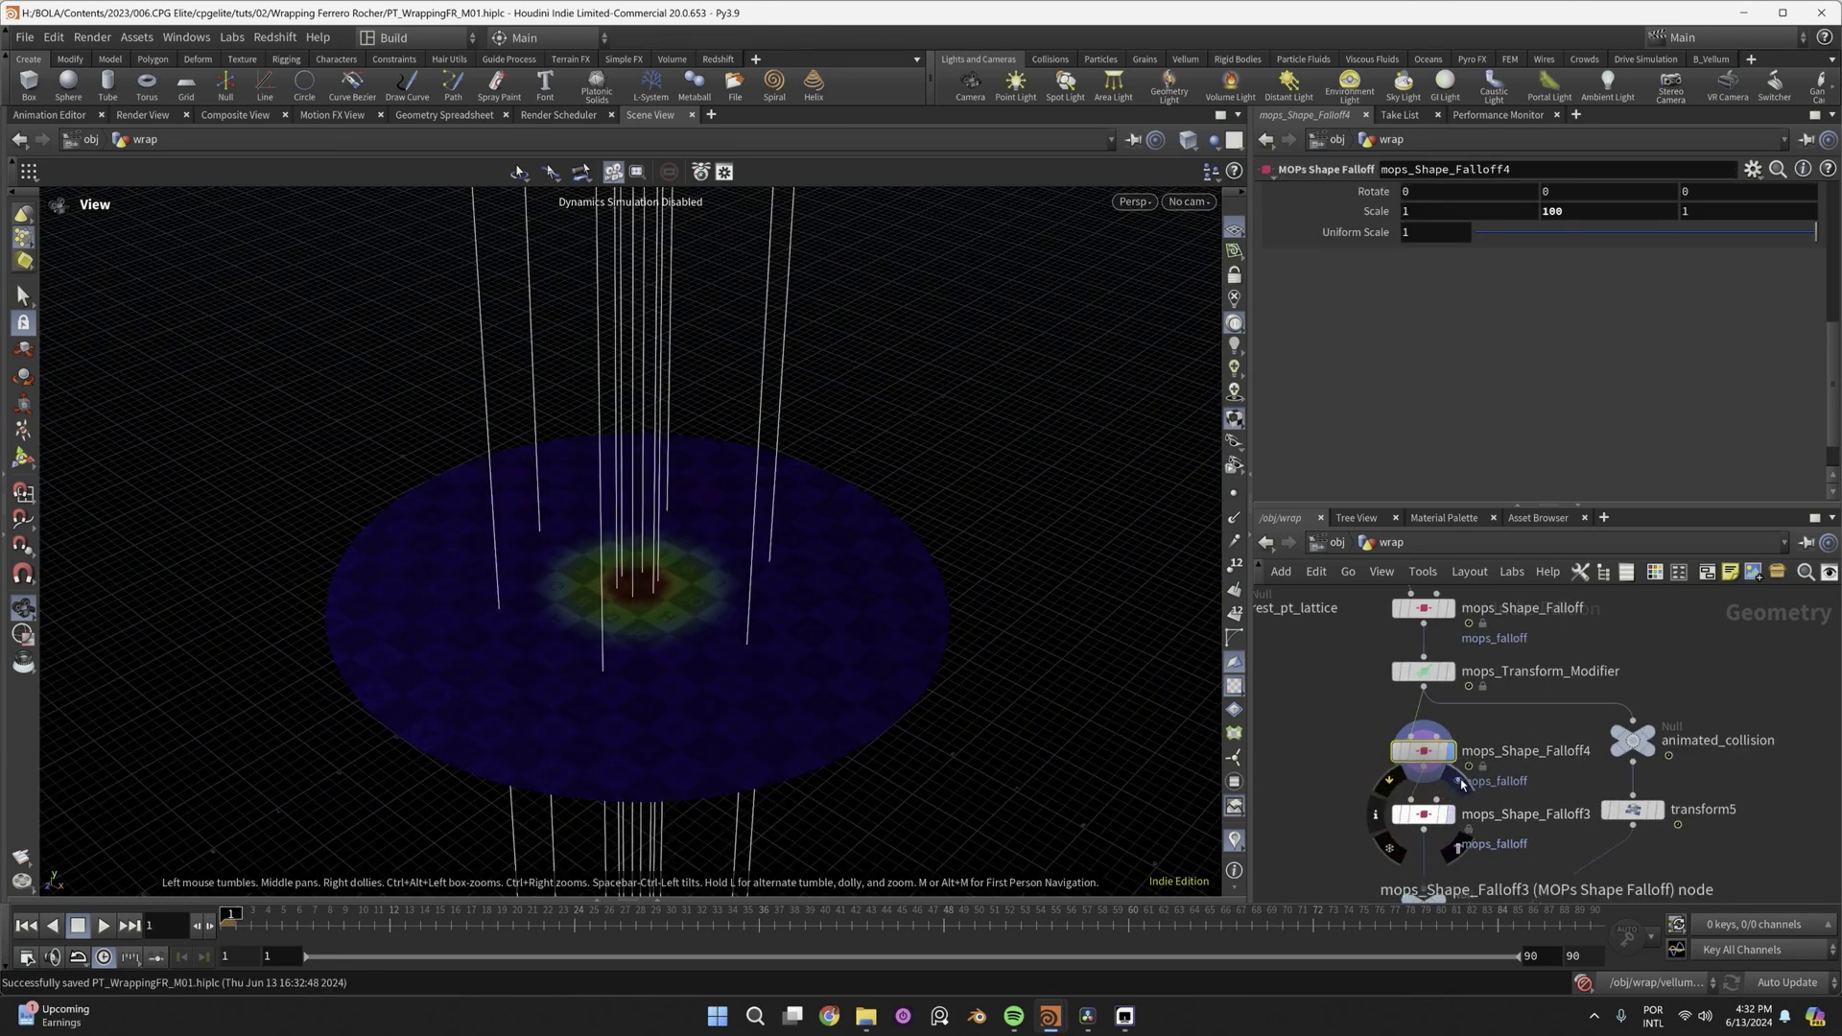
{"action": "left_click", "coordinate": [1427, 815]}
{"action": "middle_click_drag", "start_coordinate": [1426, 818], "coordinate": [1427, 715]}
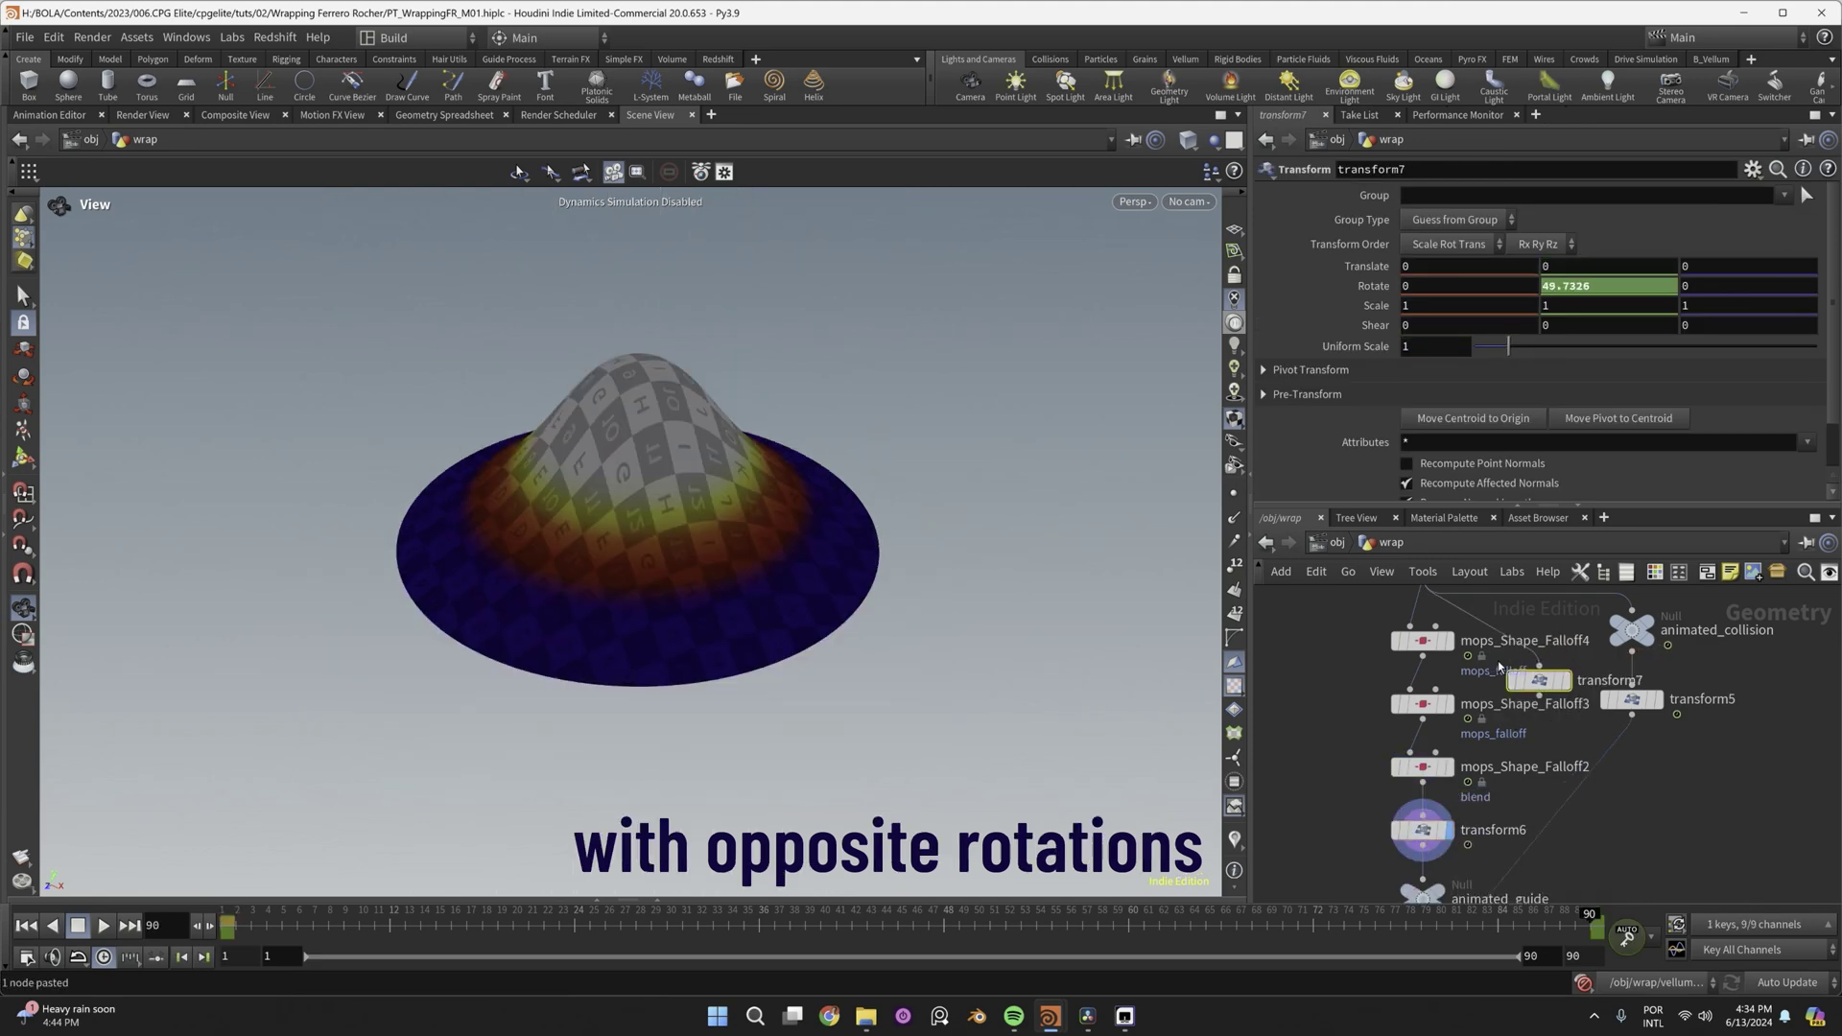
{"action": "left_click_drag", "start_coordinate": [1542, 682], "coordinate": [1612, 658]}
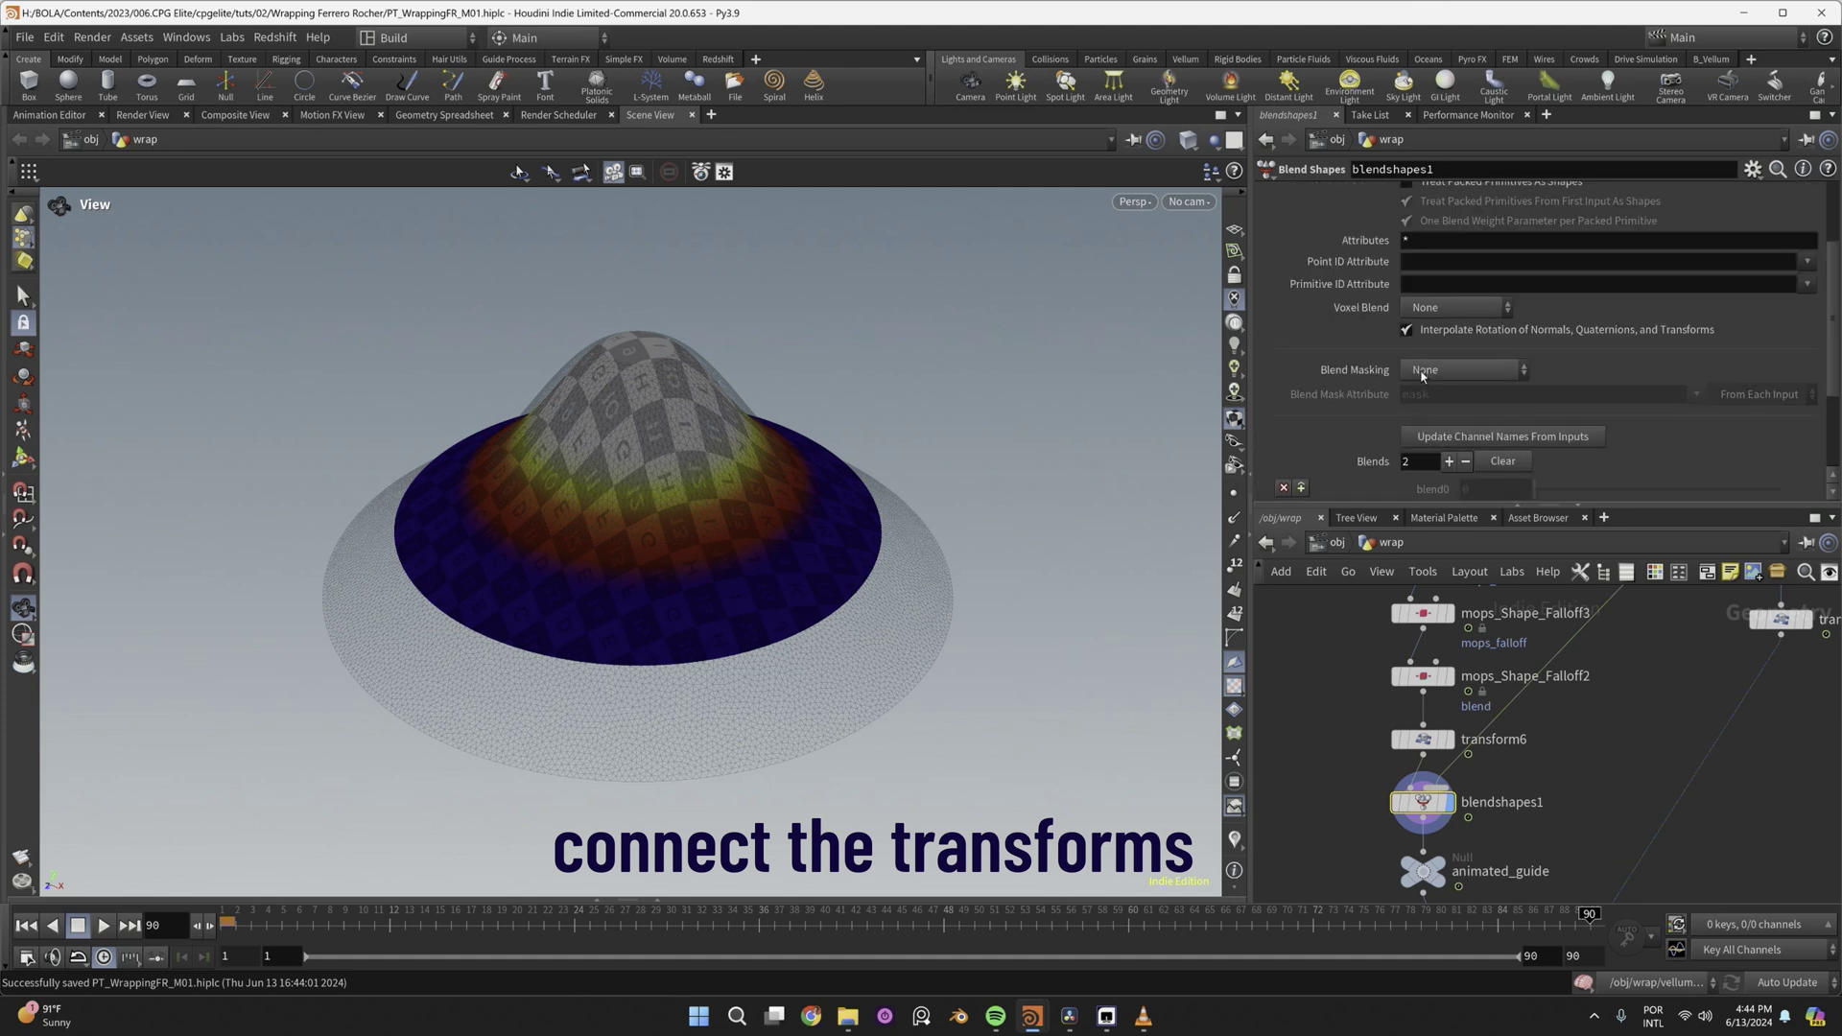
Set Blend Shapes masking to the 'blend' attribute read from the first input.
{"action": "left_click", "coordinate": [1463, 369]}
{"action": "left_click", "coordinate": [1436, 420]}
{"action": "left_click", "coordinate": [1437, 395]}
{"action": "type", "text": "blend"}
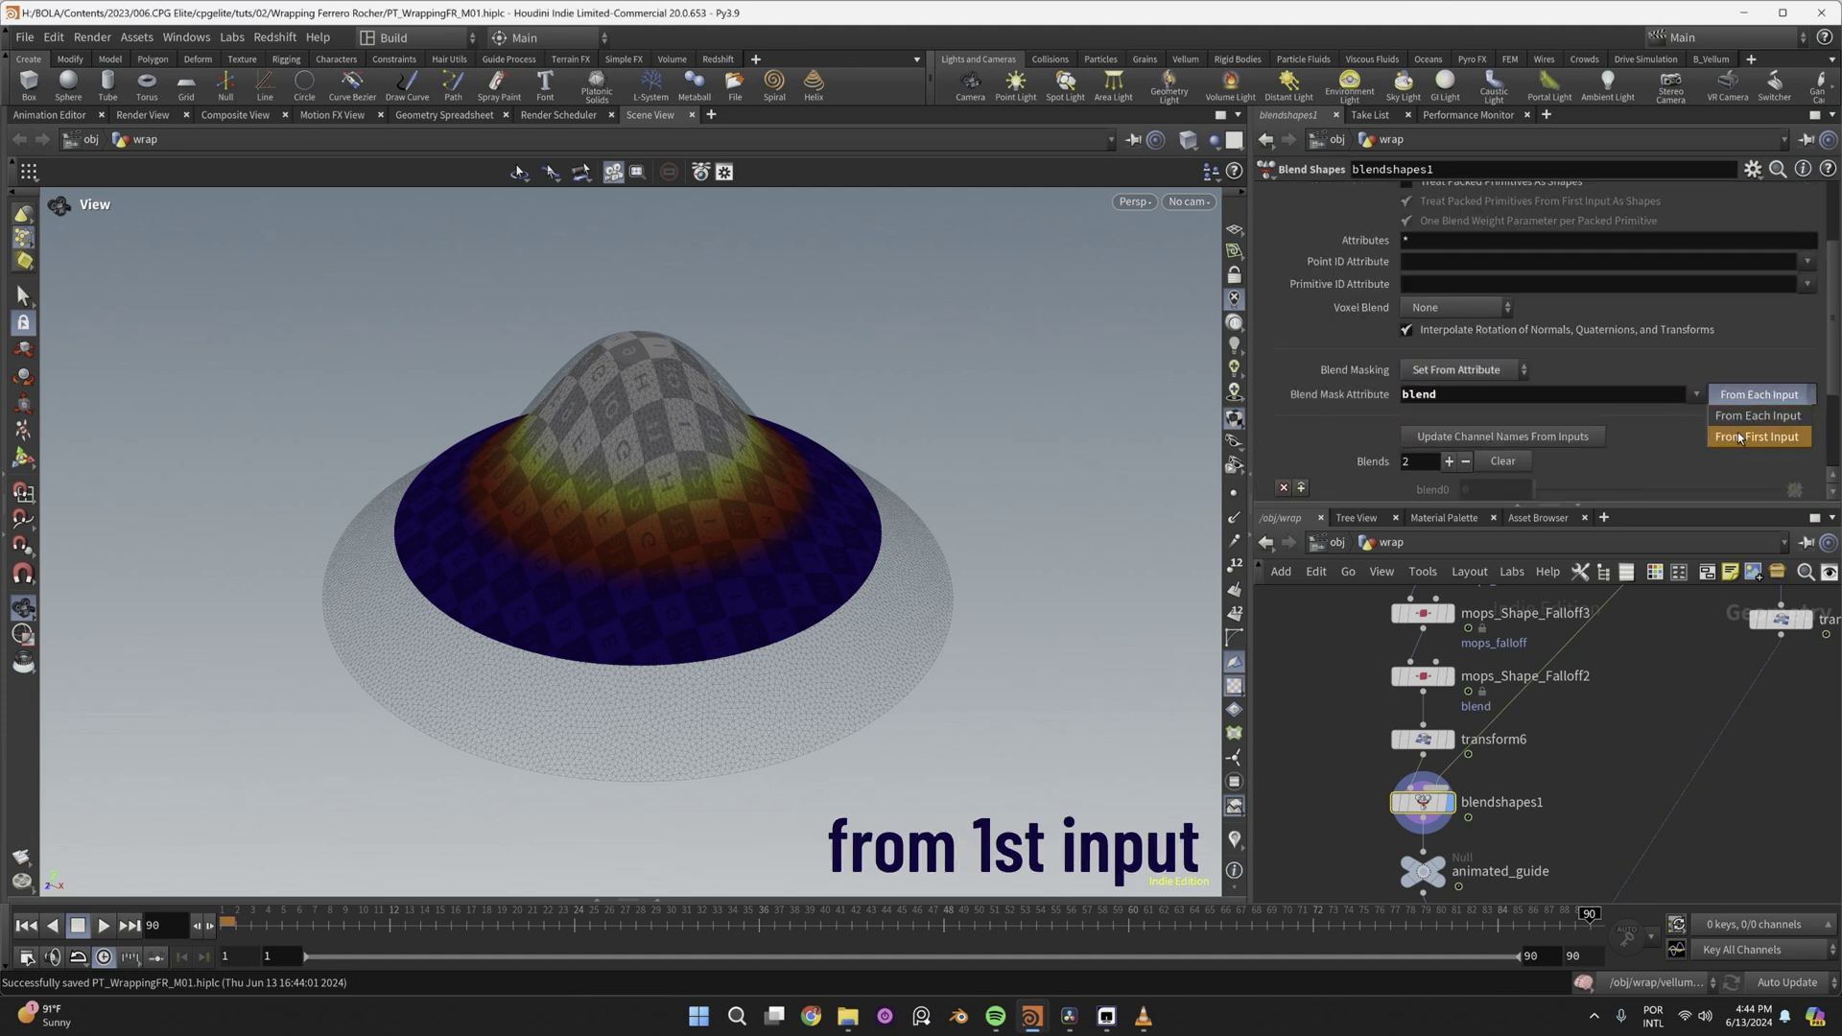
{"action": "left_click", "coordinate": [1739, 438]}
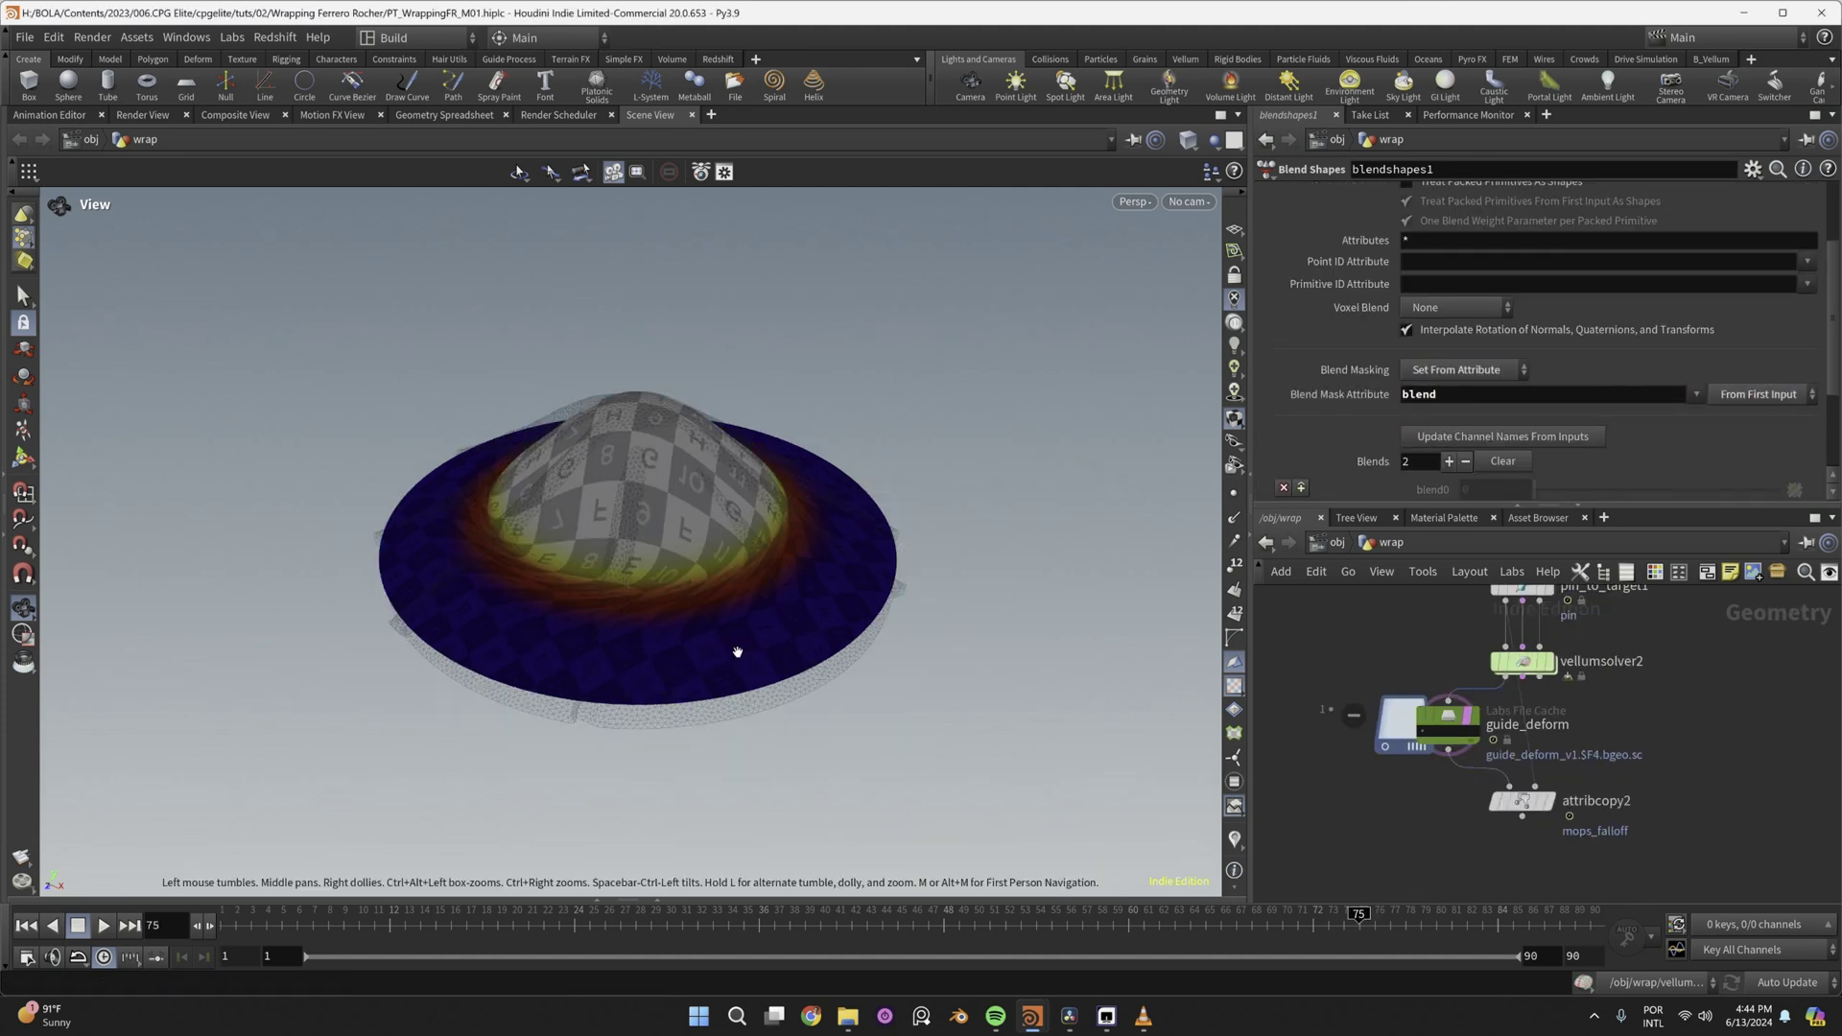
Review the twisting cloth dome by tumbling the view and scrubbing the timeline.
{"action": "left_click_drag", "start_coordinate": [741, 645], "coordinate": [755, 563]}
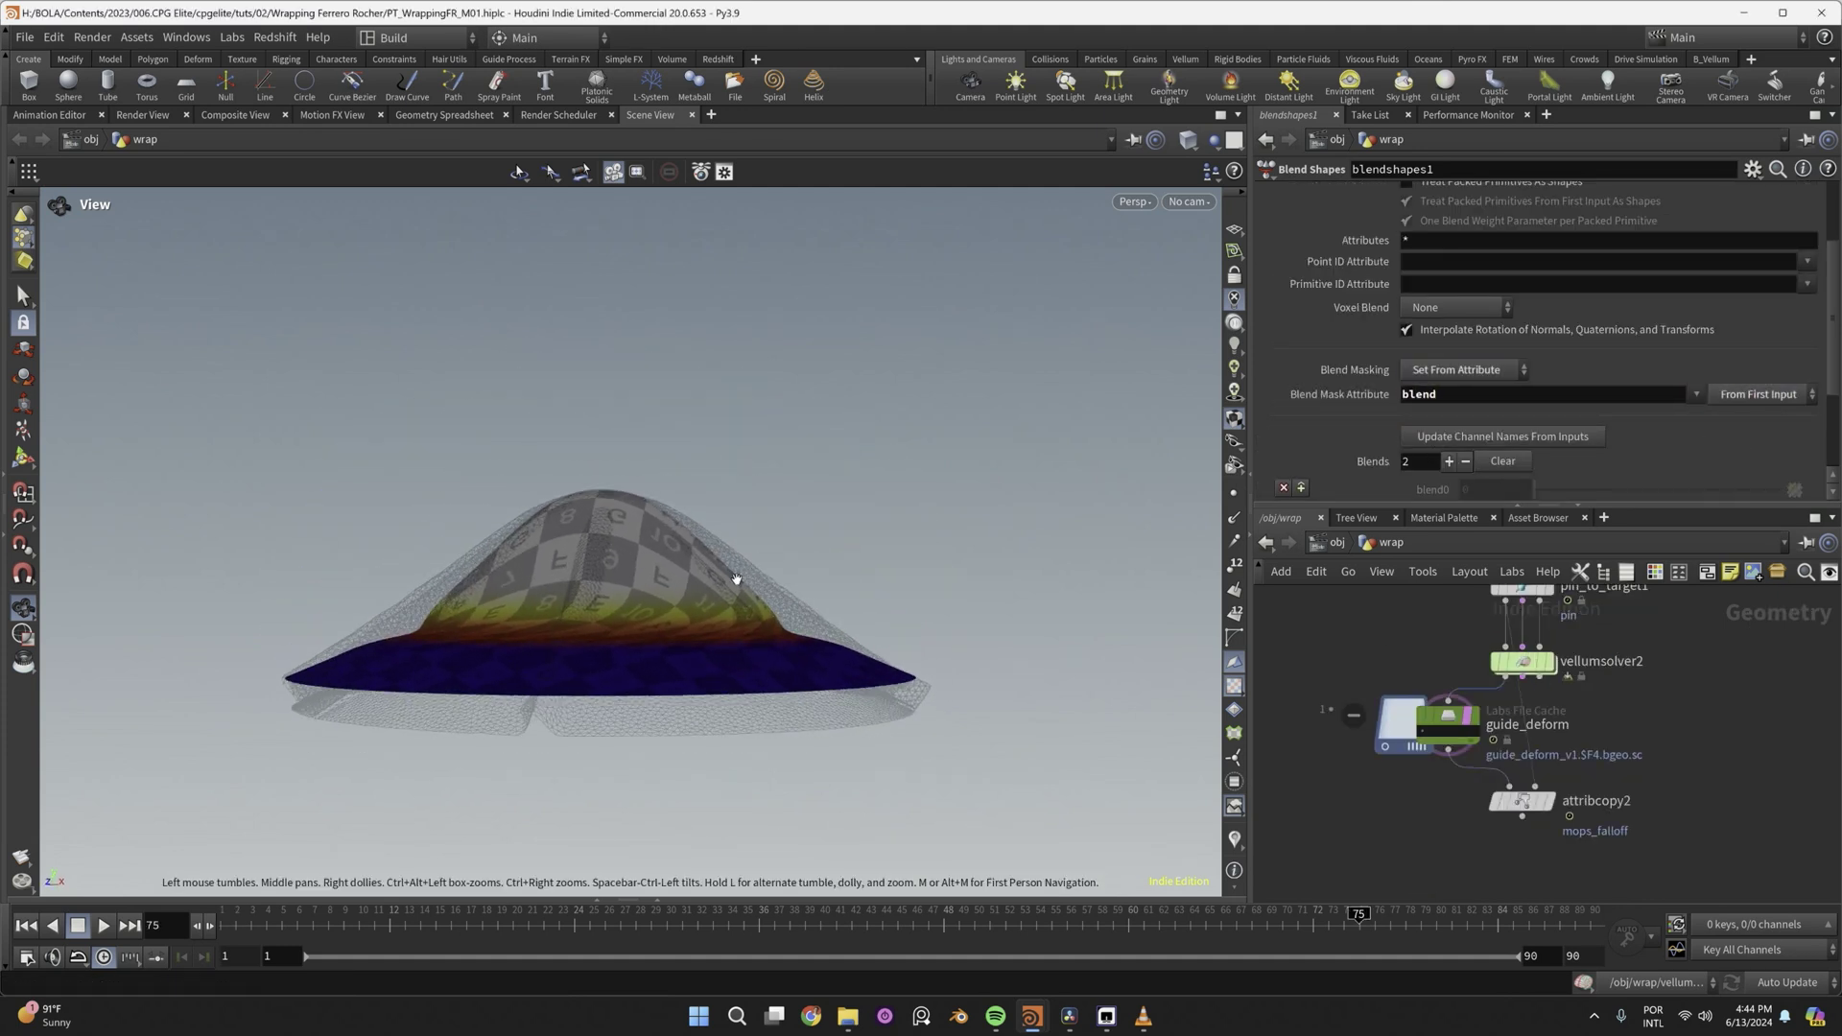
{"action": "scroll", "coordinate": [740, 576], "scroll_direction": "up", "scroll_amount": 6}
{"action": "middle_click_drag", "start_coordinate": [716, 605], "coordinate": [715, 588]}
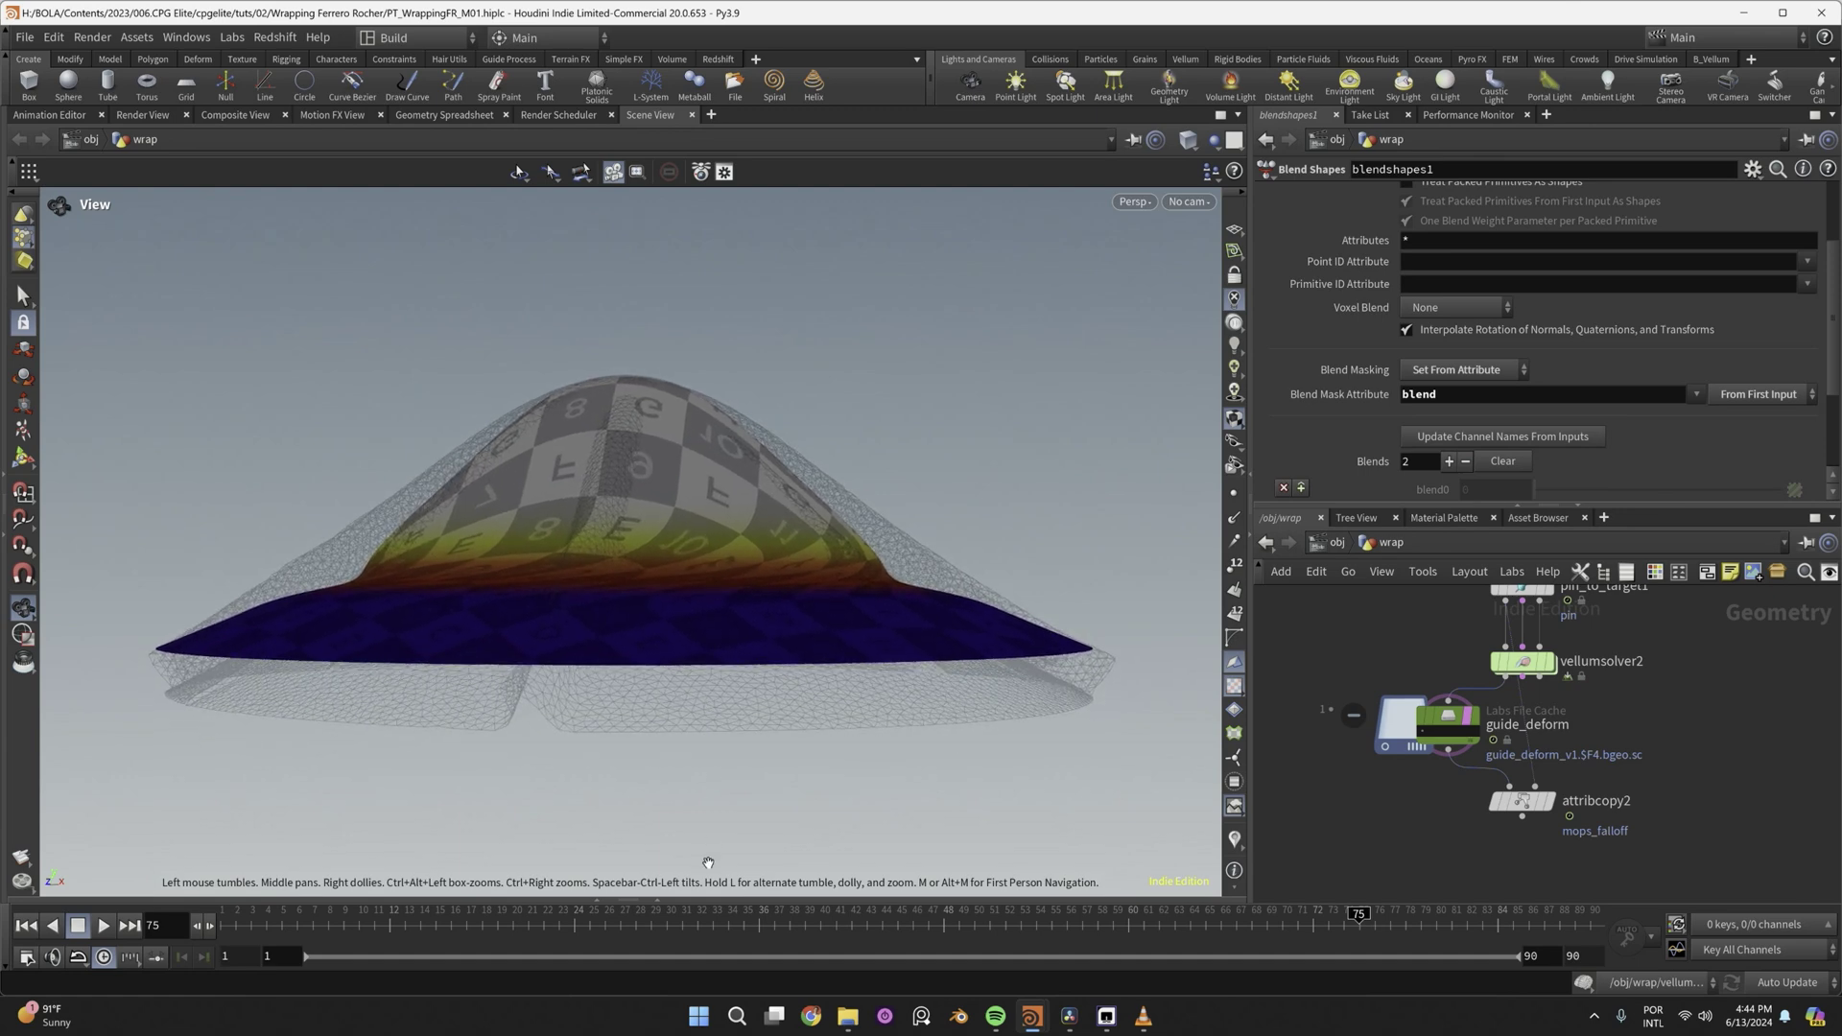
{"action": "left_click_drag", "start_coordinate": [797, 931], "coordinate": [871, 931]}
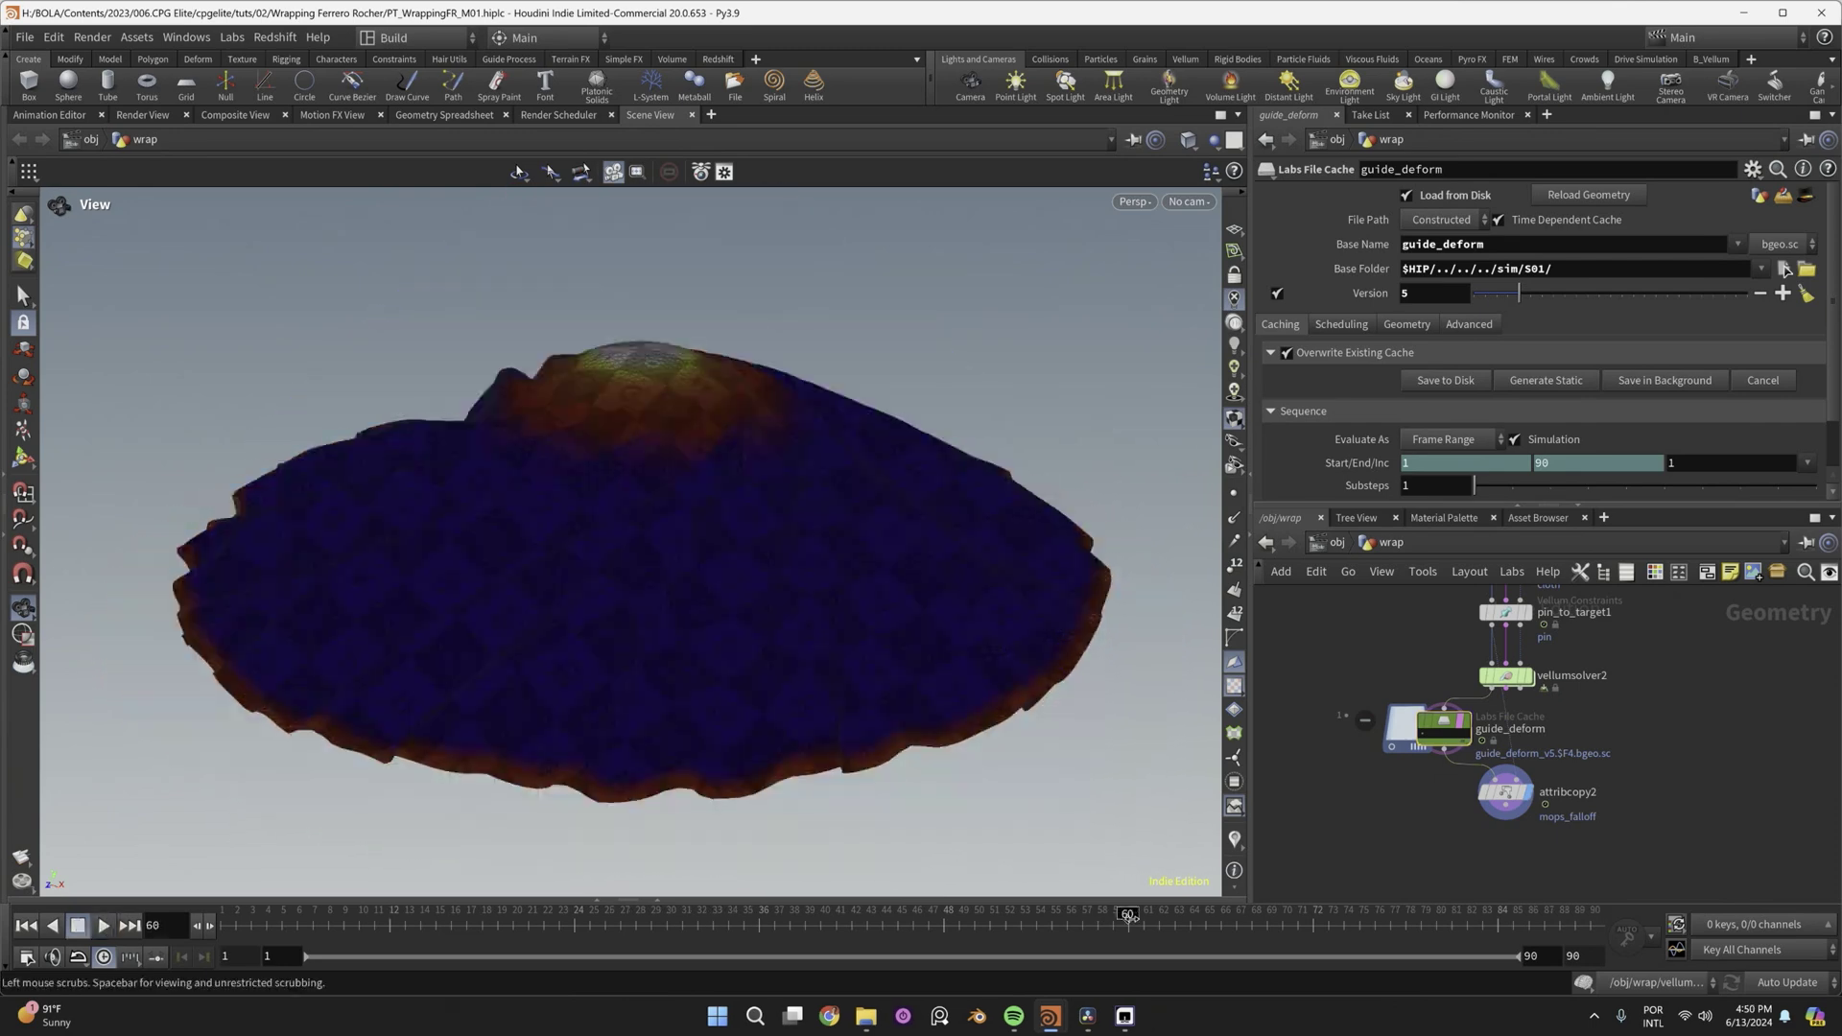
Insert a Smooth Motion node after guide_deform with Source Type Points, smoothing translation too.
{"action": "key", "text": "Tab"}
{"action": "type", "text": "smooth"}
{"action": "key", "text": "Return"}
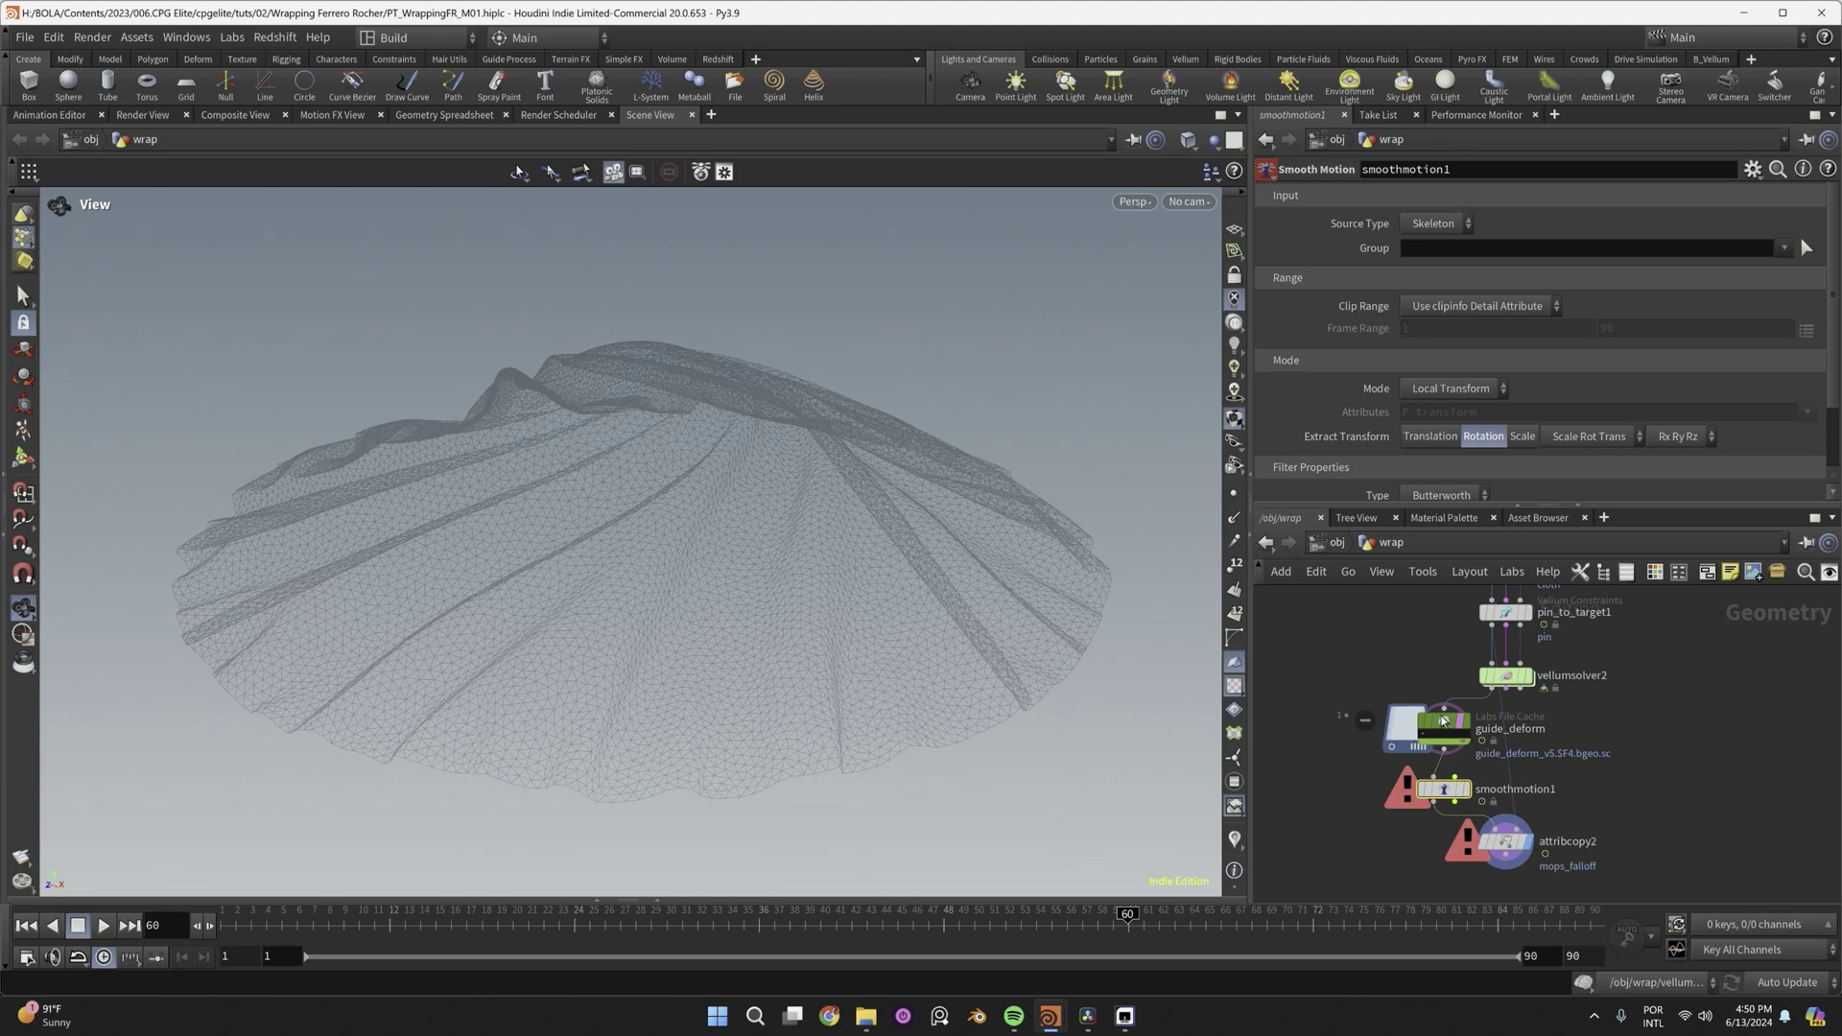
{"action": "left_click", "coordinate": [1434, 227]}
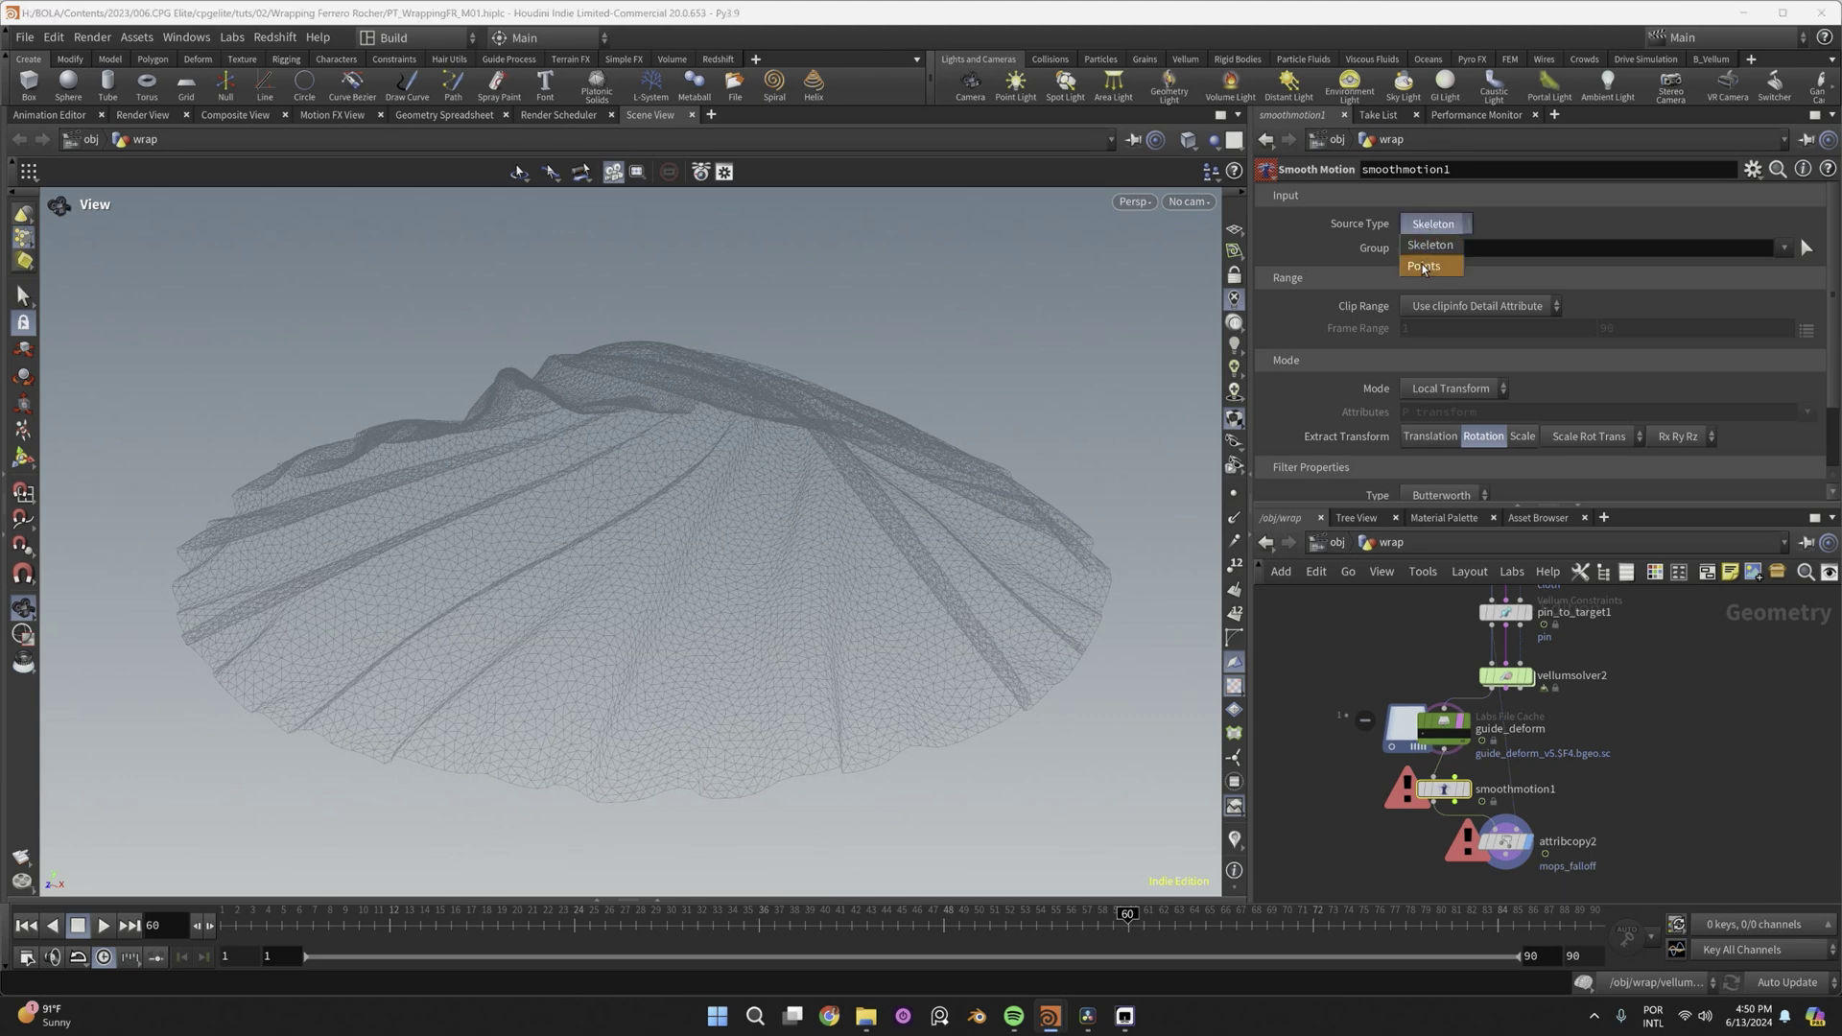
{"action": "left_click", "coordinate": [1434, 438]}
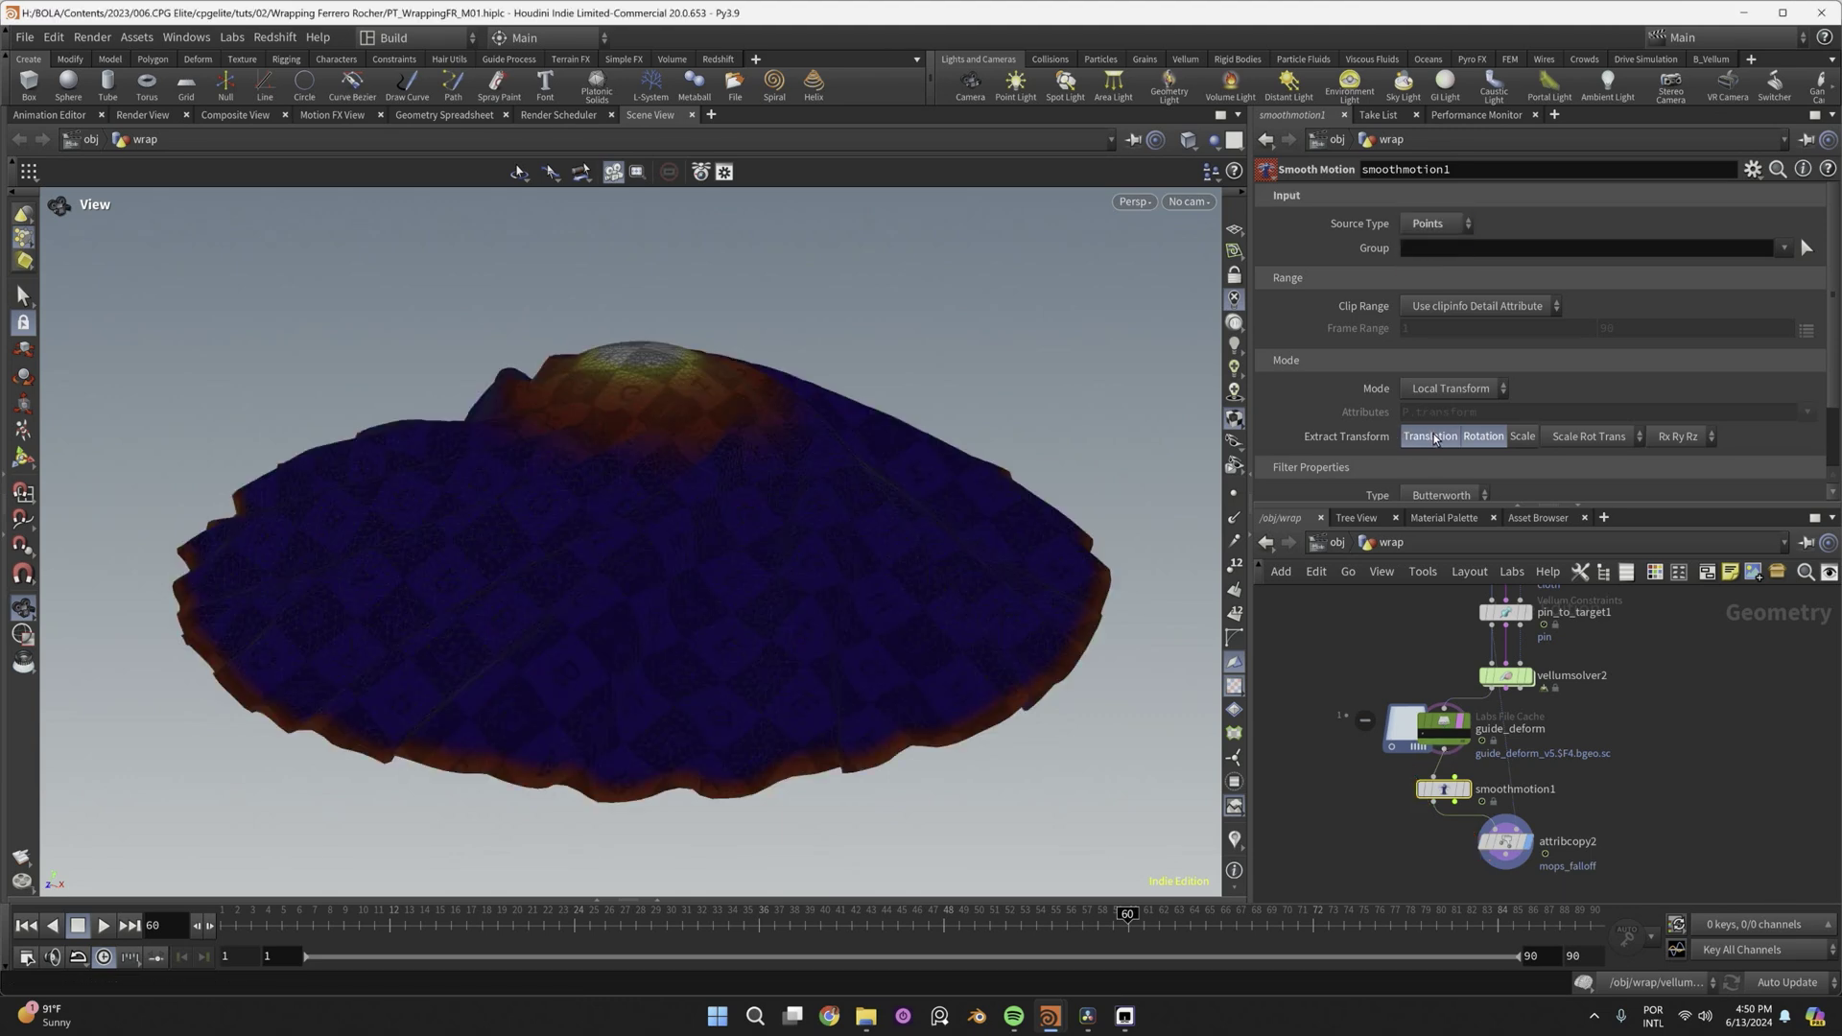
{"action": "scroll", "coordinate": [1516, 718], "scroll_direction": "down", "scroll_amount": 5}
Add a Point Deform node fed by attribcopy2, display it, and save the scene.
{"action": "key", "text": "Tab"}
{"action": "type", "text": "point deform"}
{"action": "key", "text": "Return"}
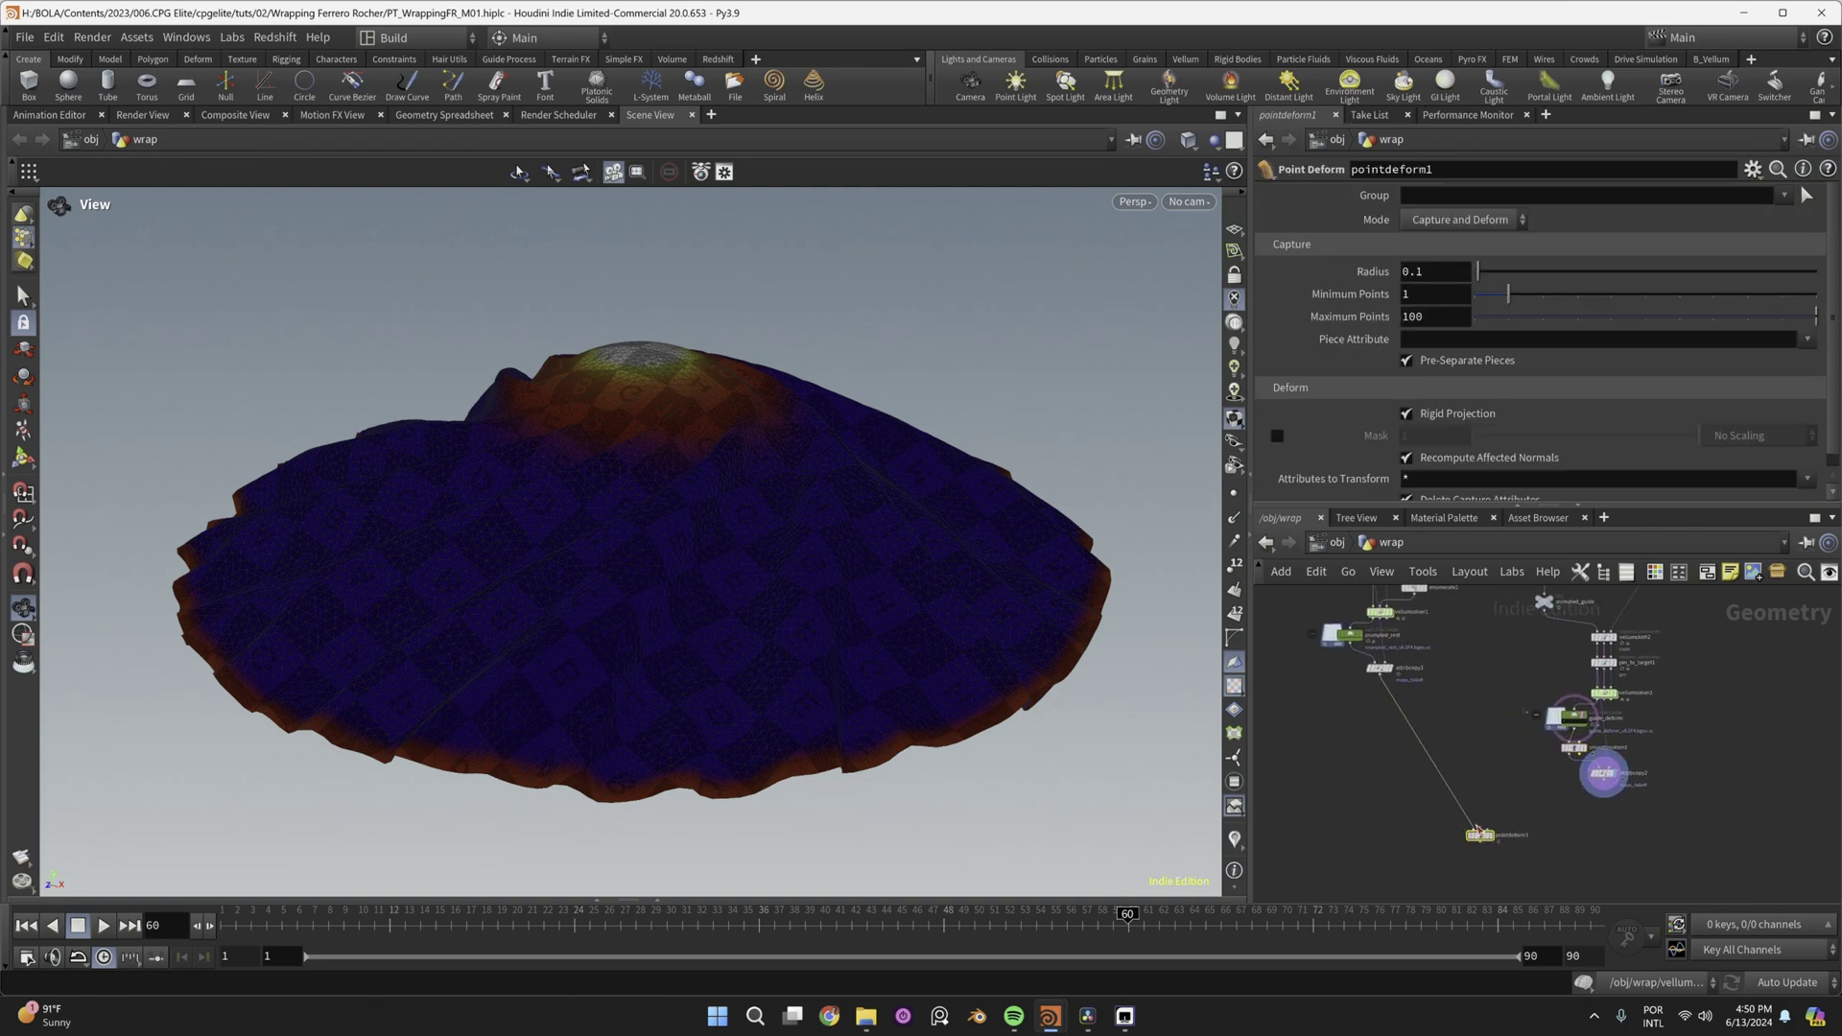
{"action": "middle_click_drag", "start_coordinate": [1496, 639], "coordinate": [1483, 820]}
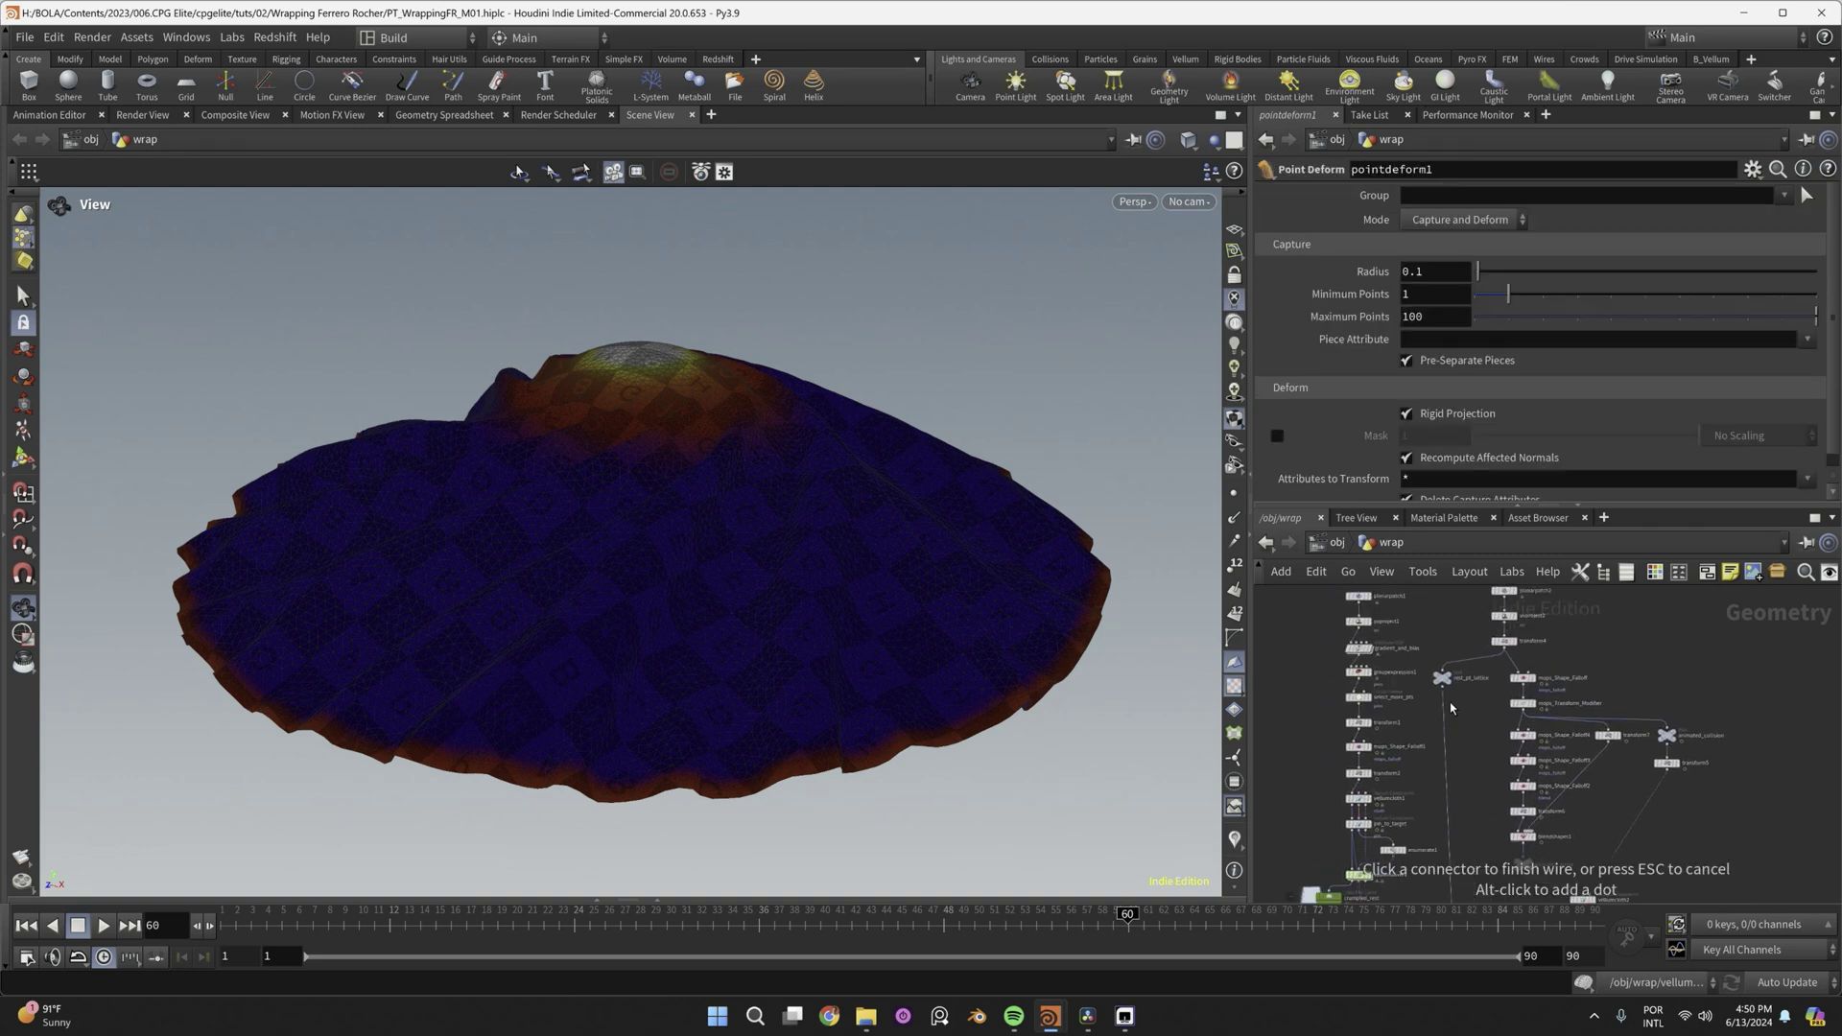
{"action": "middle_click_drag", "start_coordinate": [1451, 708], "coordinate": [1437, 650]}
{"action": "left_click", "coordinate": [1439, 826]}
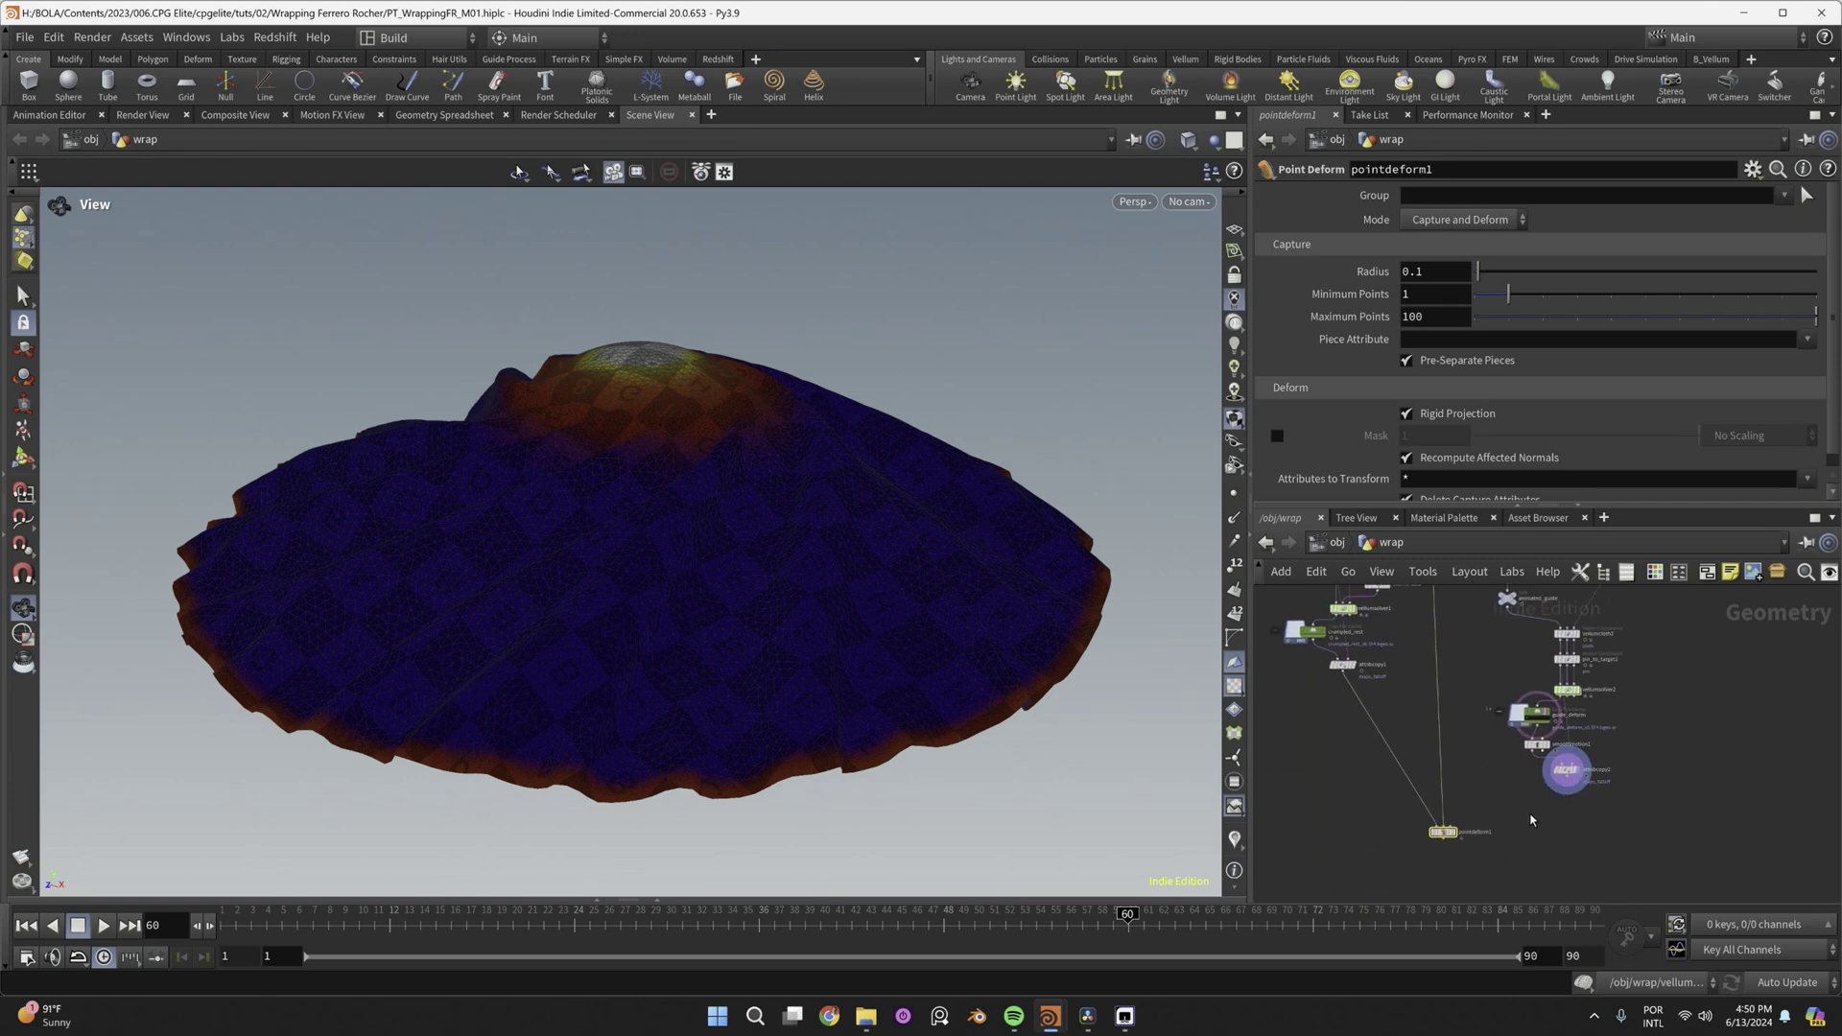
{"action": "left_click", "coordinate": [1465, 825]}
{"action": "left_click", "coordinate": [1450, 832]}
{"action": "key", "text": "ctrl+s"}
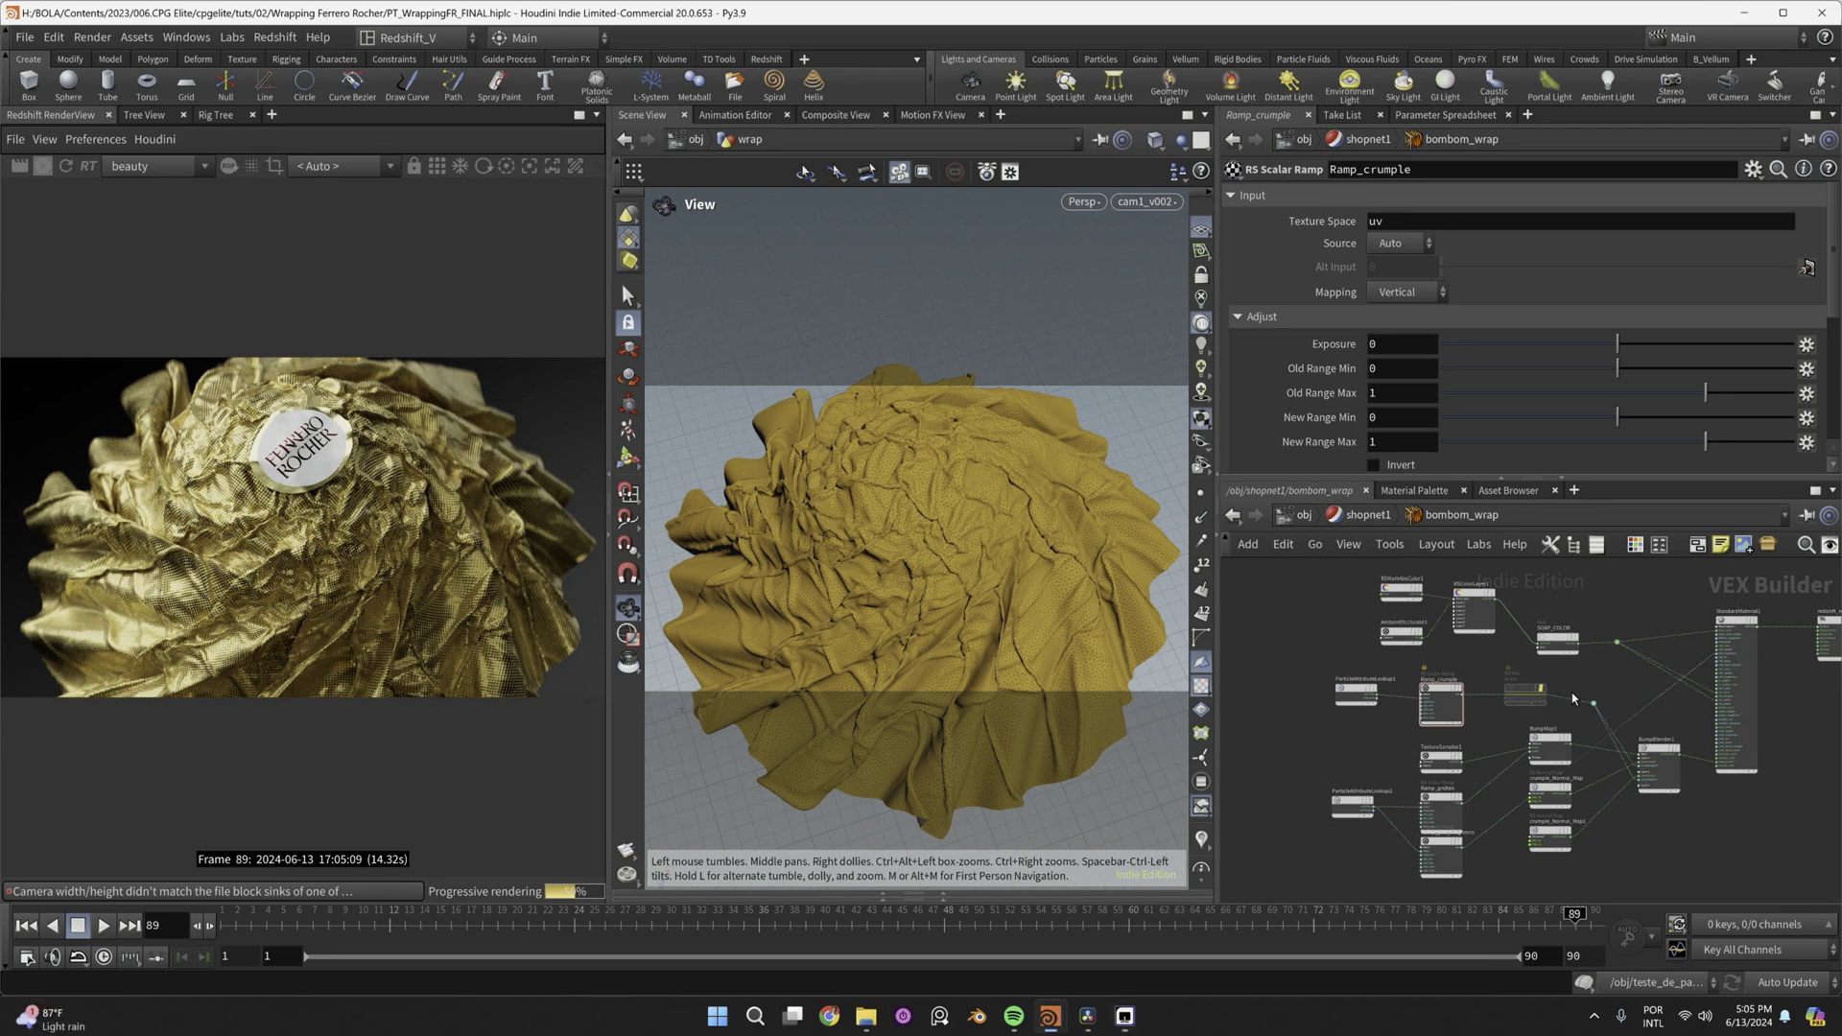
Wire BumpBlender1's output into redshift_material1.
{"action": "scroll", "coordinate": [1574, 871], "scroll_direction": "up", "scroll_amount": 5}
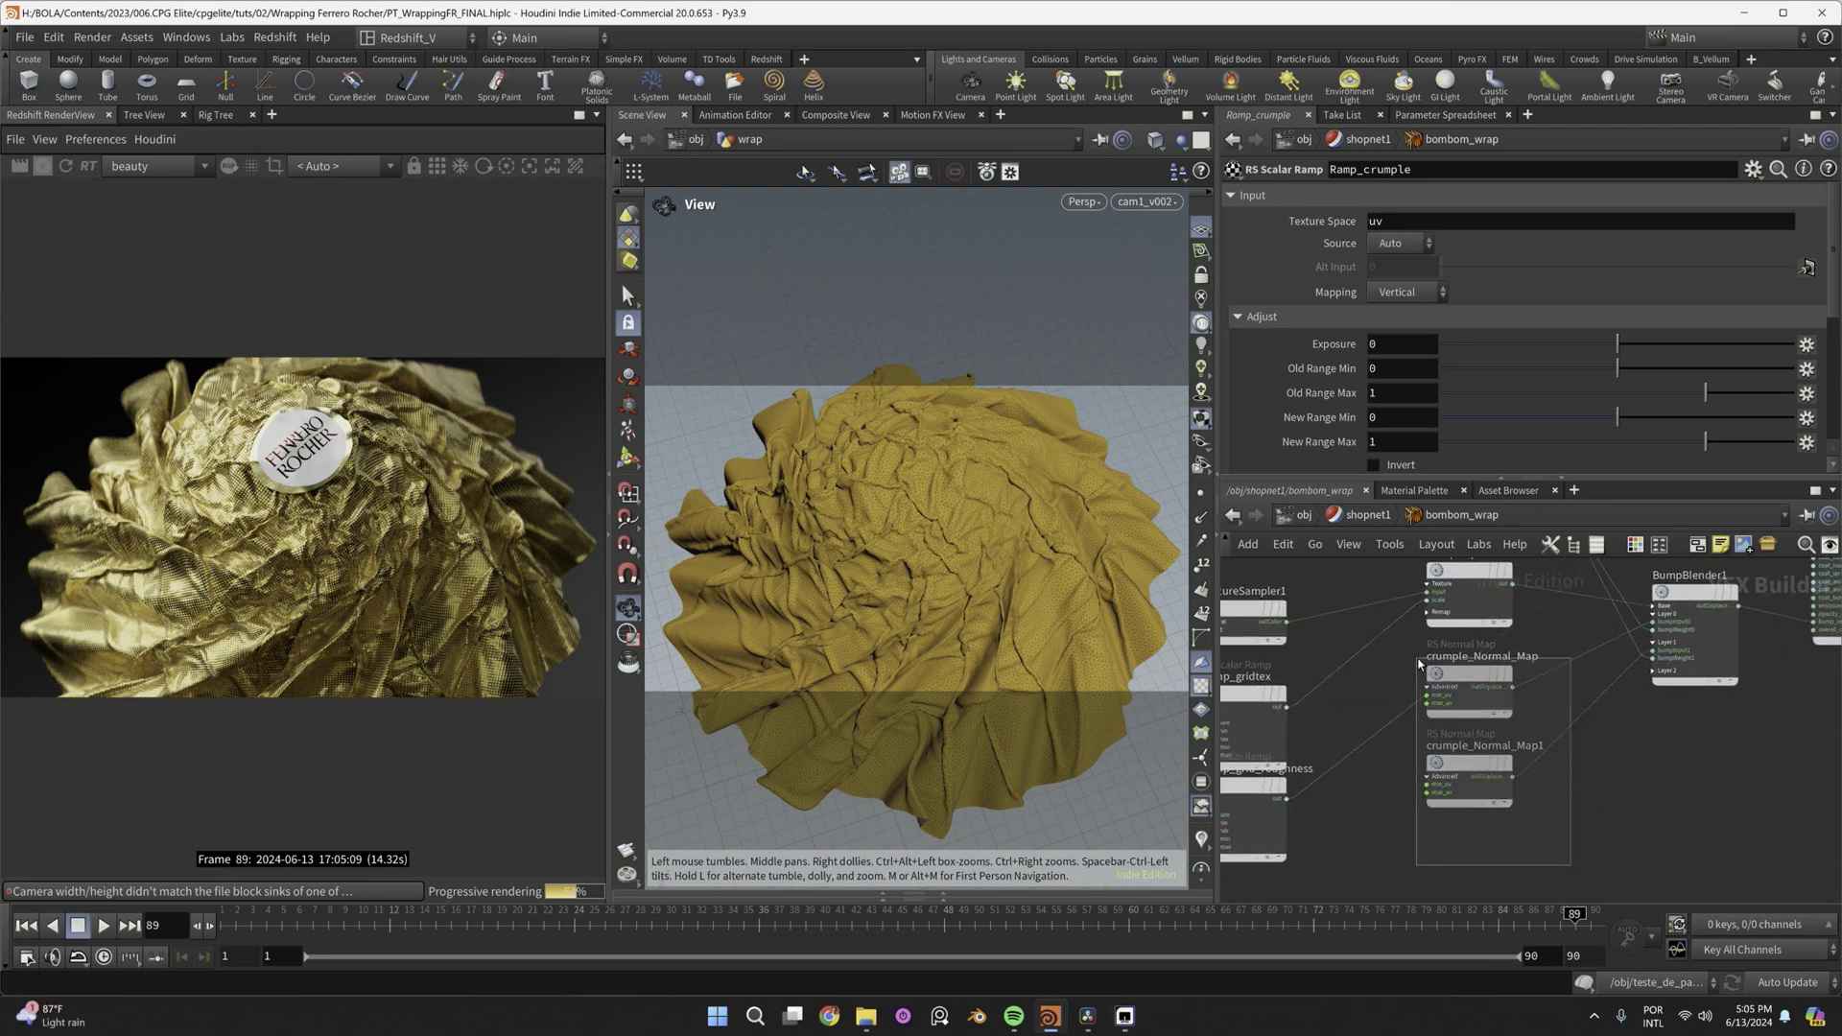
{"action": "left_click", "coordinate": [1654, 670]}
{"action": "scroll", "coordinate": [1587, 715], "scroll_direction": "down", "scroll_amount": 5}
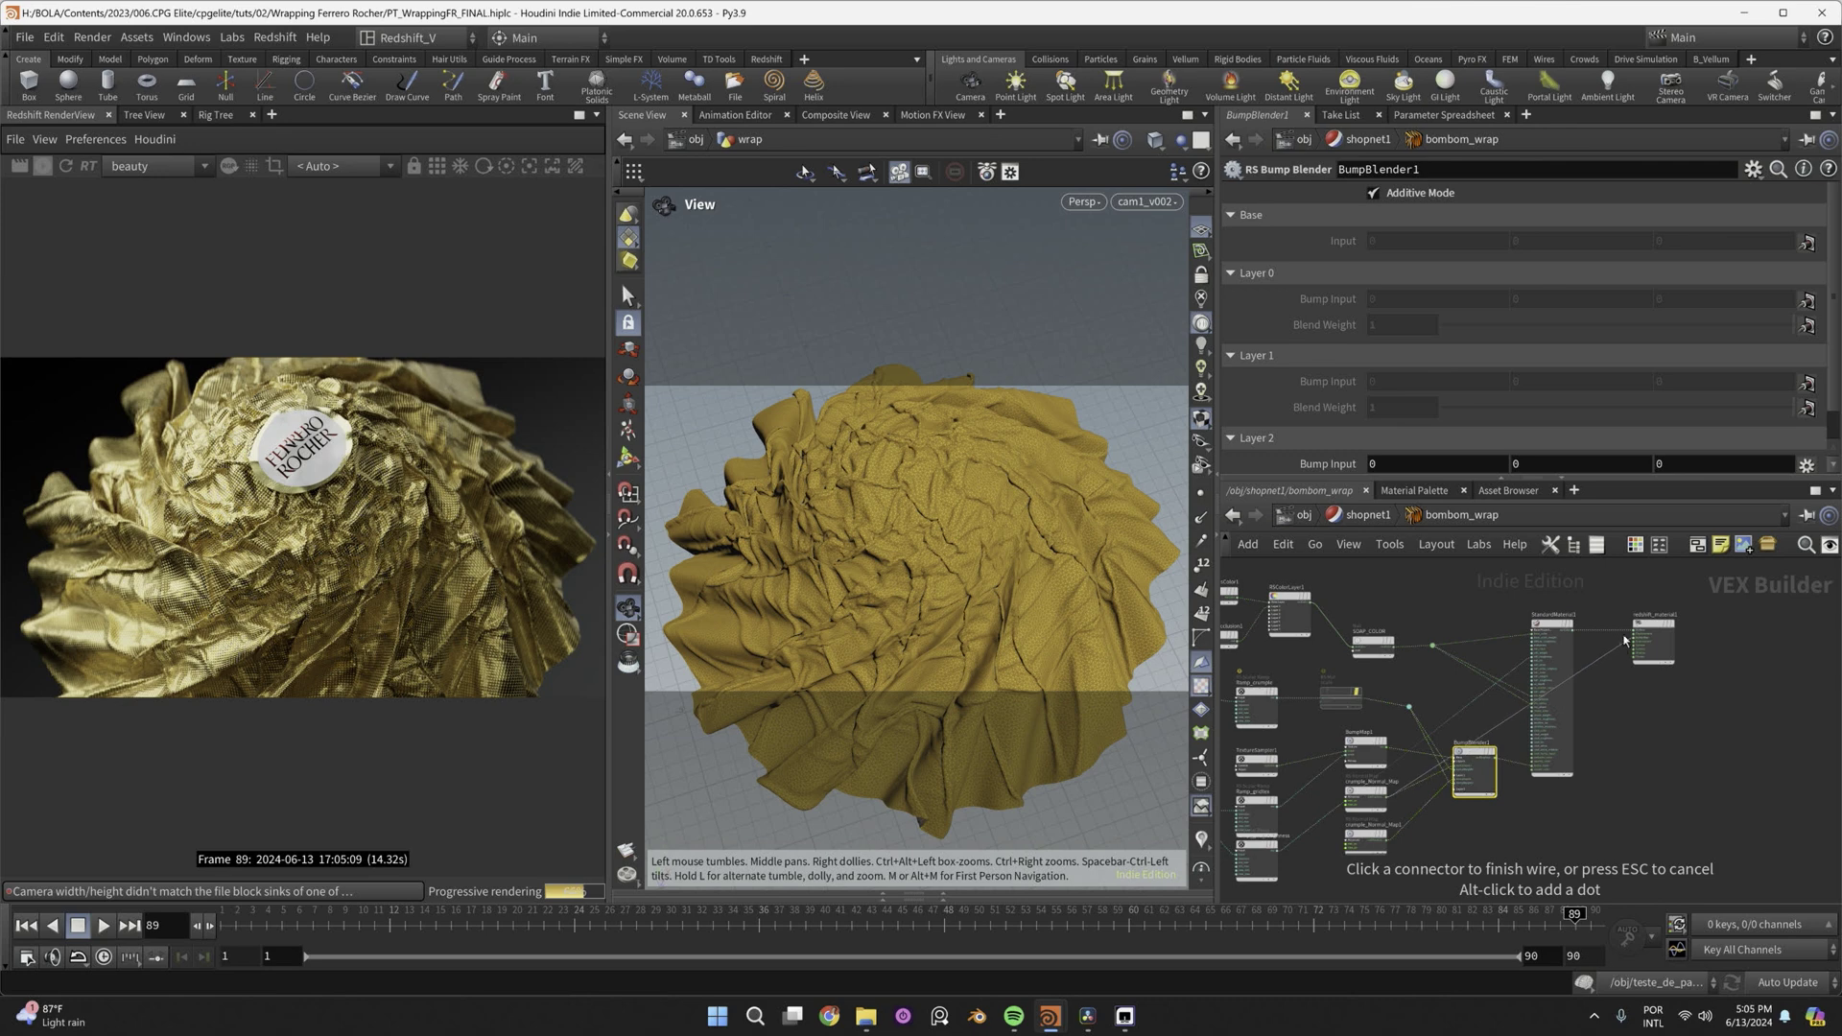
{"action": "left_click", "coordinate": [1629, 636]}
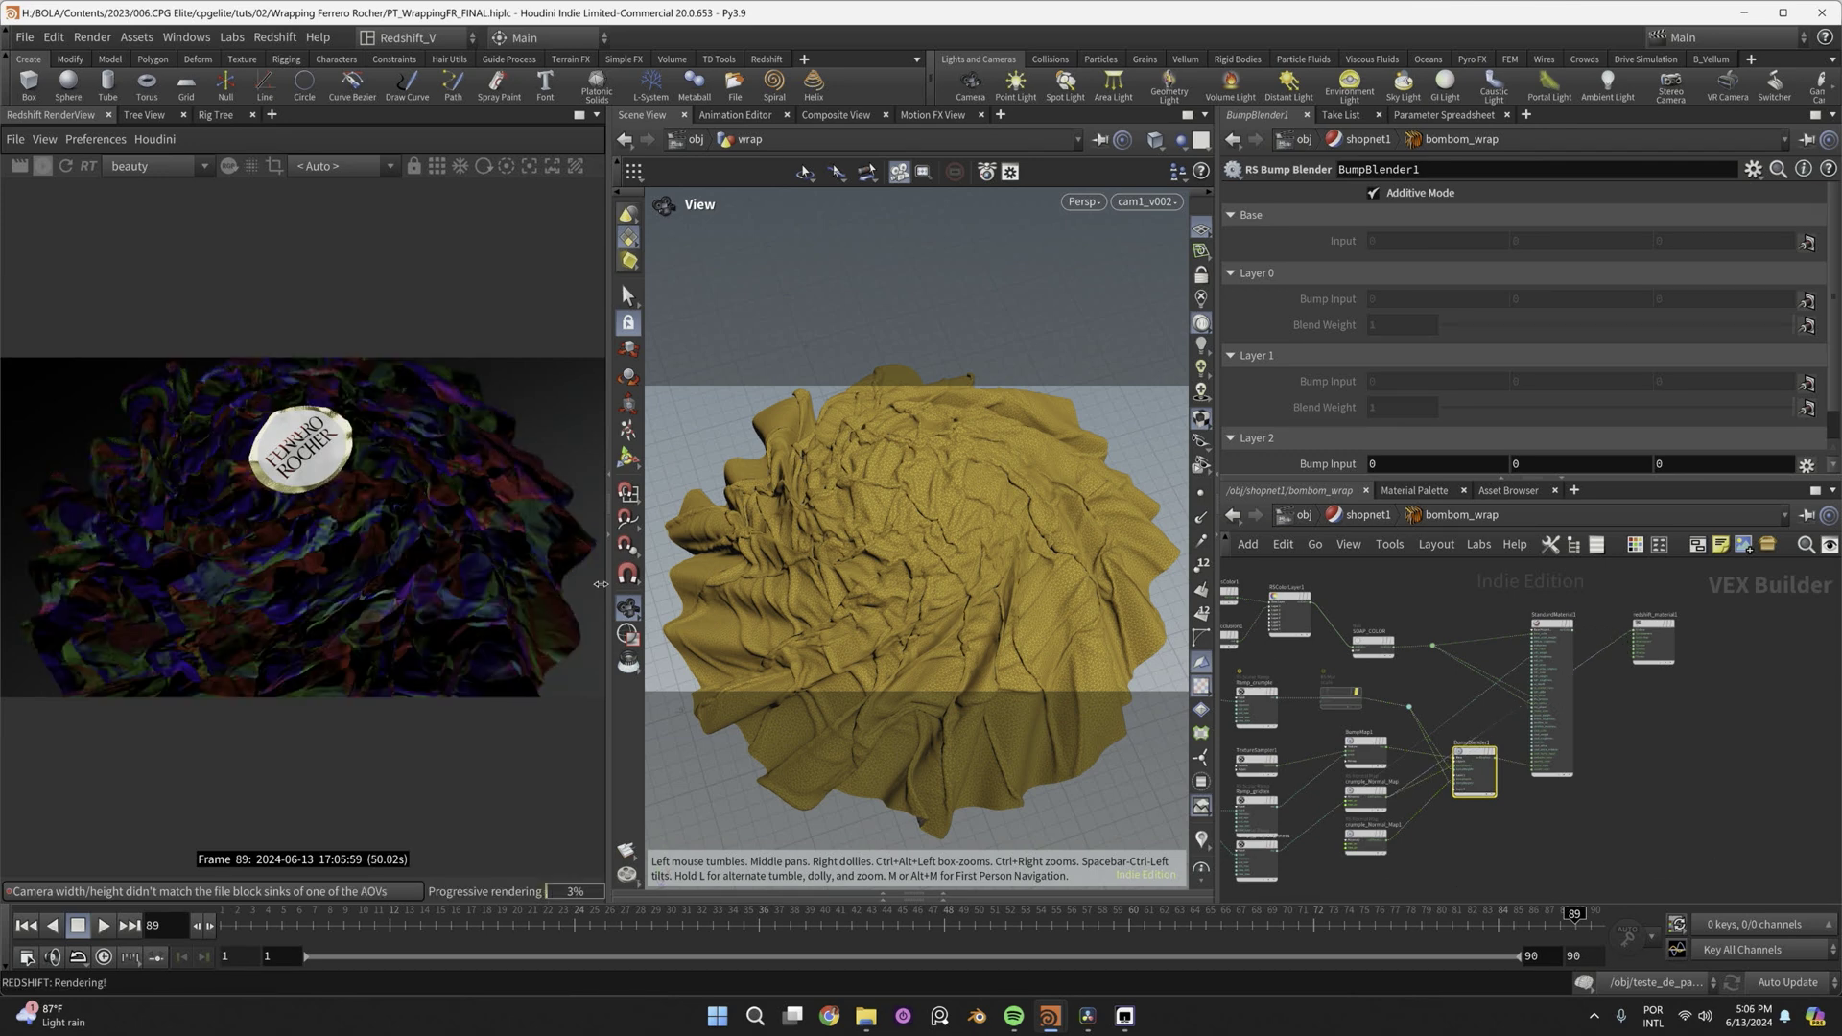
Go to frame 24 and wire StandardMaterial into the material output.
{"action": "scroll", "coordinate": [451, 564], "scroll_direction": "up", "scroll_amount": 4}
{"action": "scroll", "coordinate": [451, 564], "scroll_direction": "down", "scroll_amount": 2}
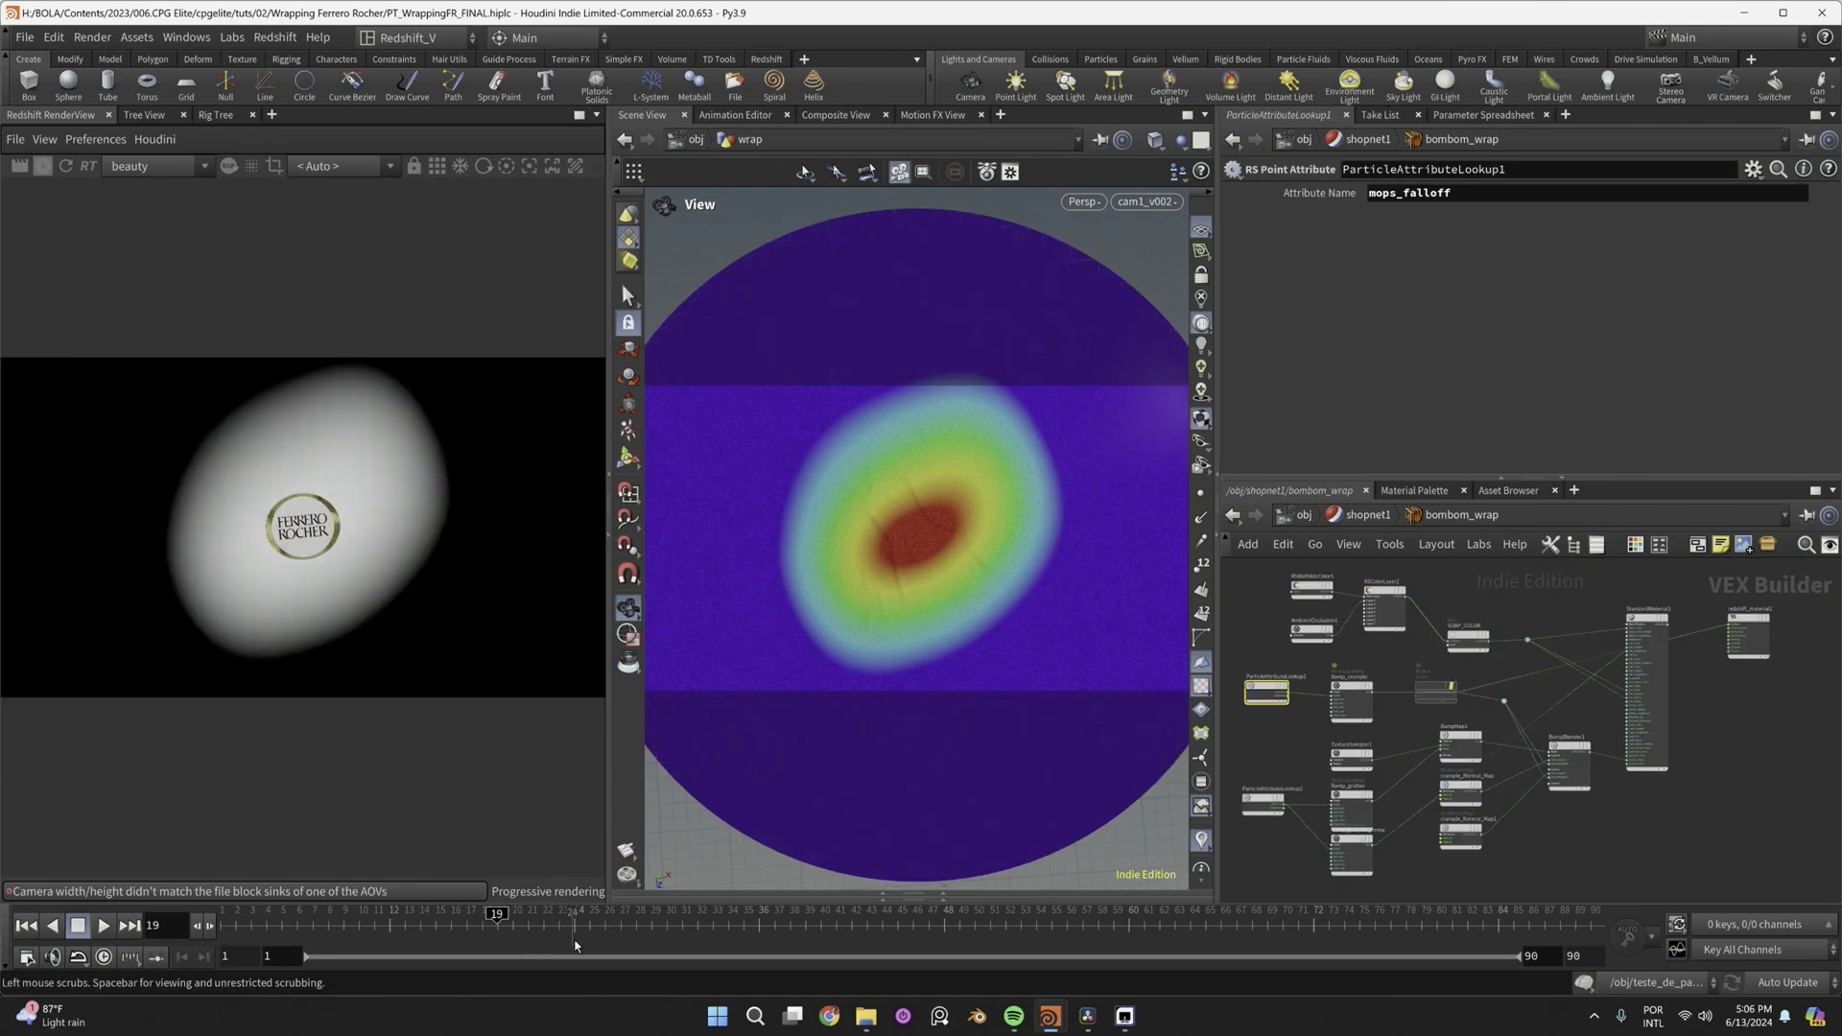
{"action": "left_click", "coordinate": [576, 945]}
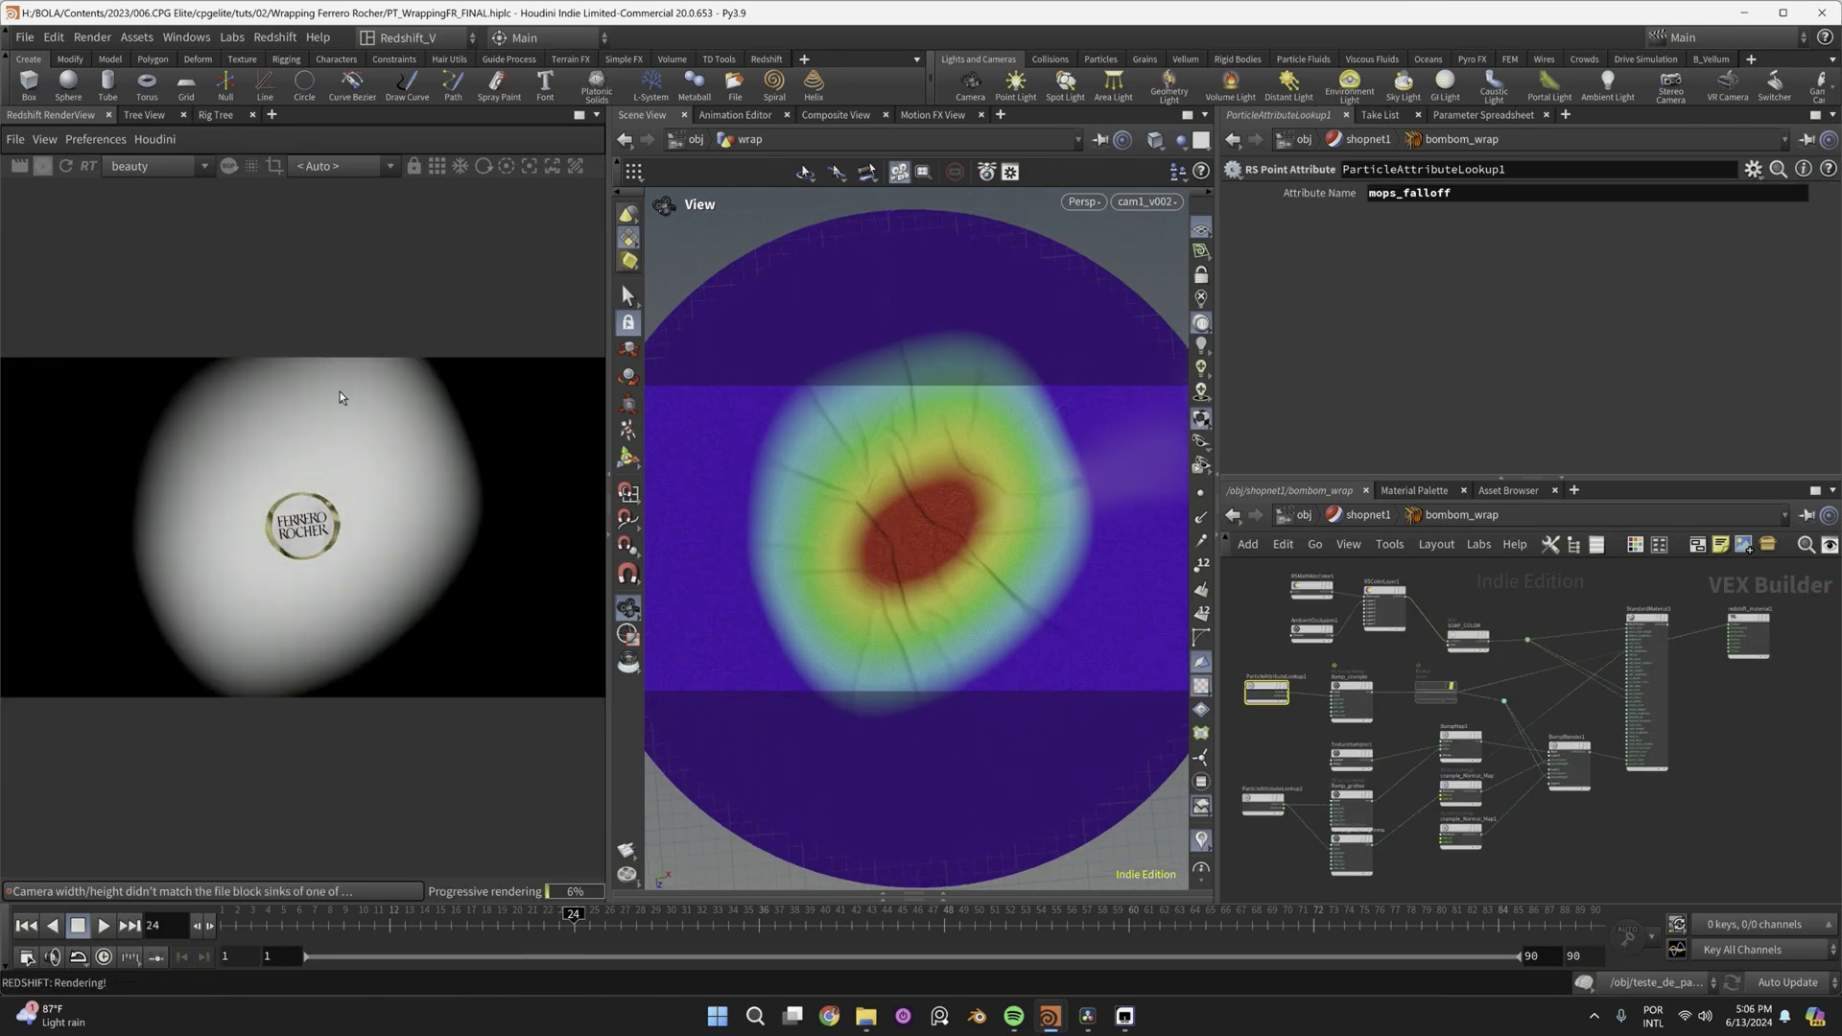
{"action": "left_click", "coordinate": [1671, 633]}
{"action": "left_click", "coordinate": [1732, 625]}
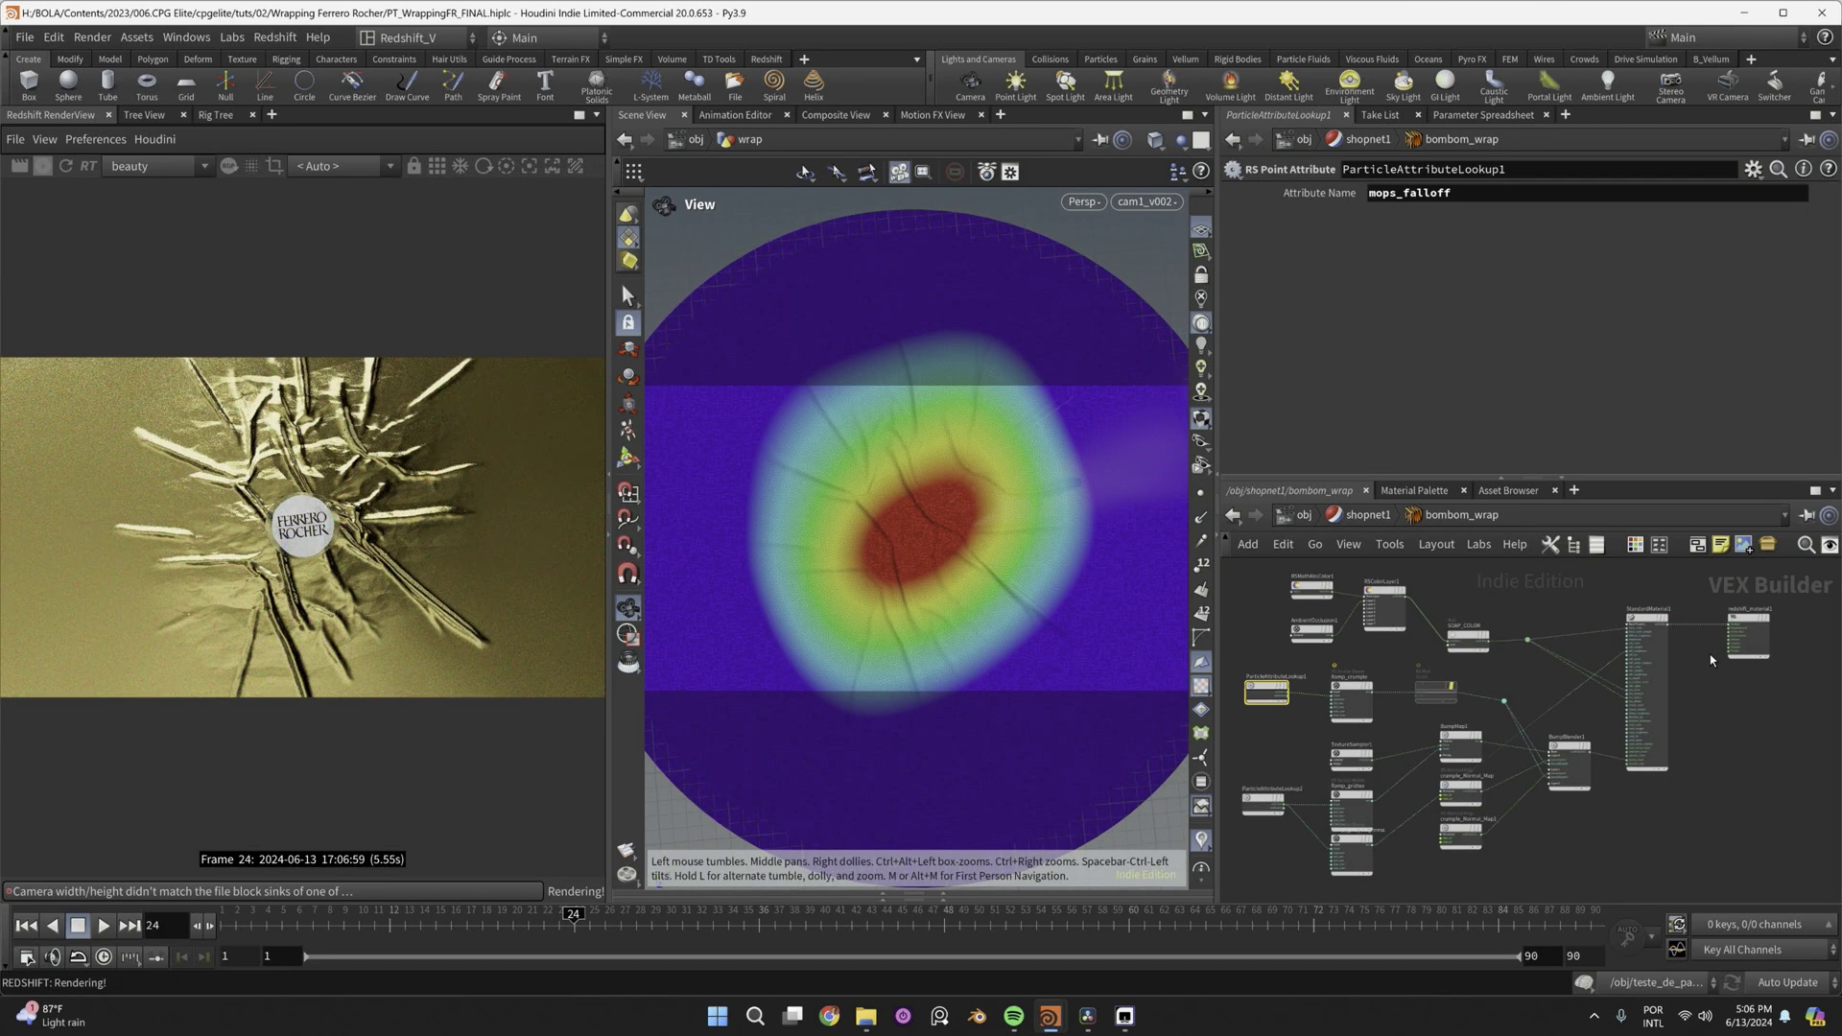